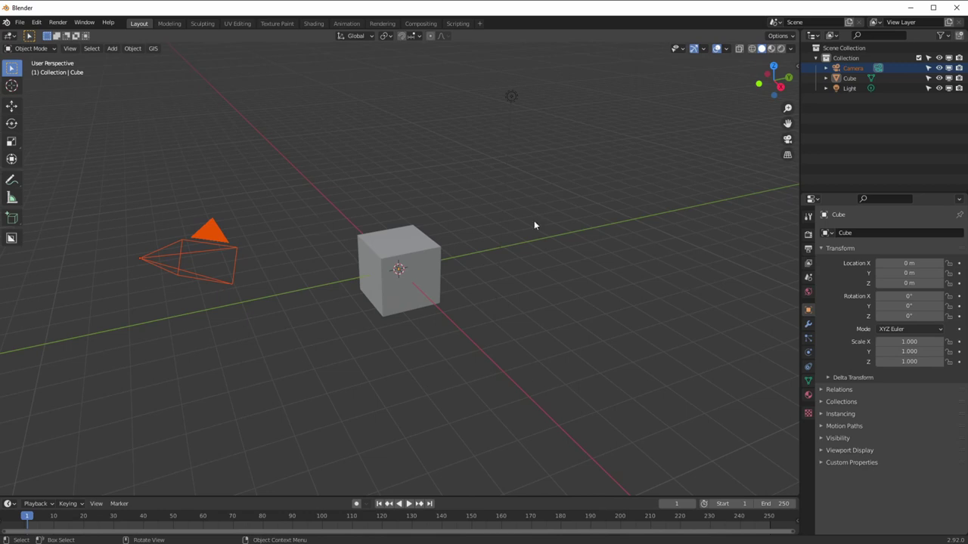
{"action": "middle_click_drag", "start_coordinate": [260, 275], "coordinate": [449, 131]}
{"action": "left_click", "coordinate": [517, 87]}
{"action": "left_click", "coordinate": [240, 220]}
{"action": "left_click_drag", "start_coordinate": [584, 394], "coordinate": [227, 123]}
{"action": "left_click", "coordinate": [162, 132]}
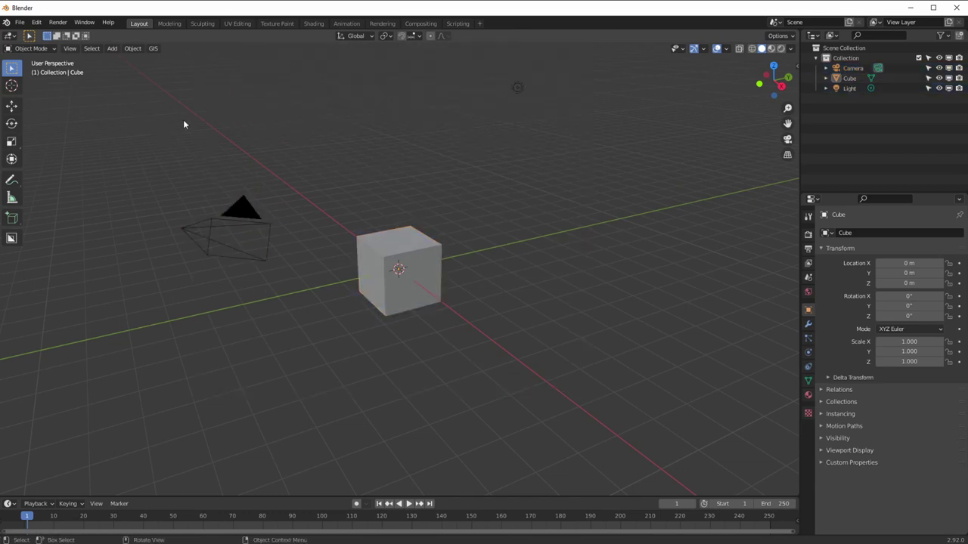
Step: Open the recent file newHead.blend without saving the changes to the untitled scene
{"action": "left_click", "coordinate": [20, 22]}
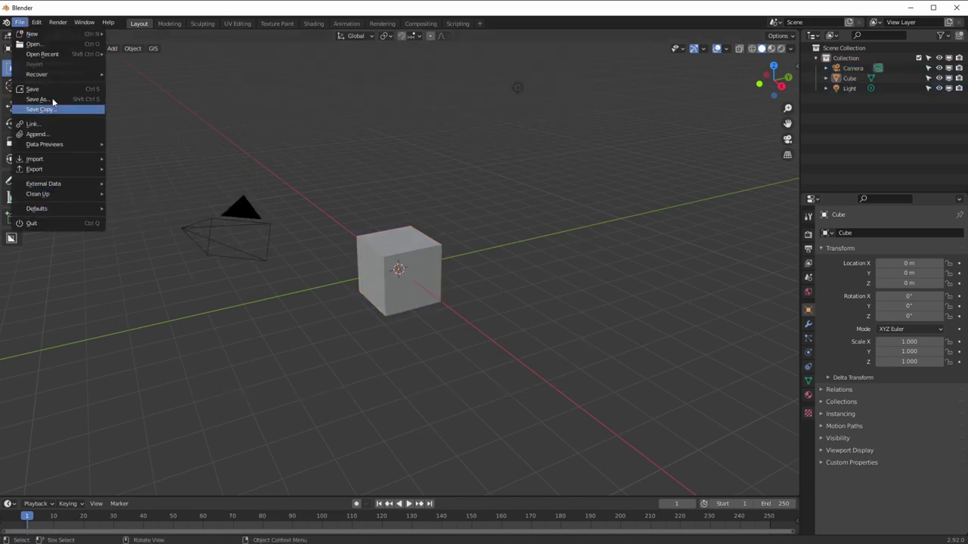
{"action": "mouse_move", "coordinate": [48, 57]}
{"action": "left_click", "coordinate": [144, 57]}
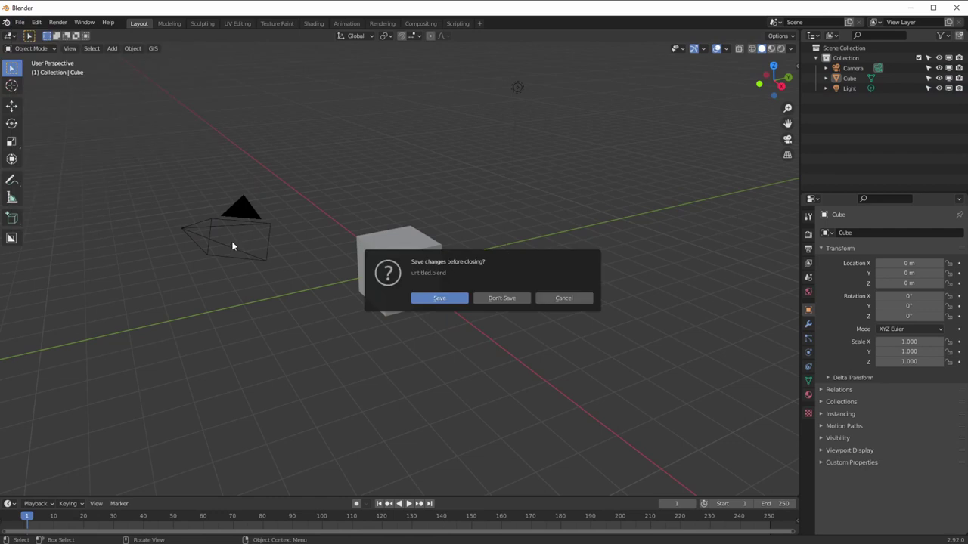
{"action": "left_click", "coordinate": [482, 299]}
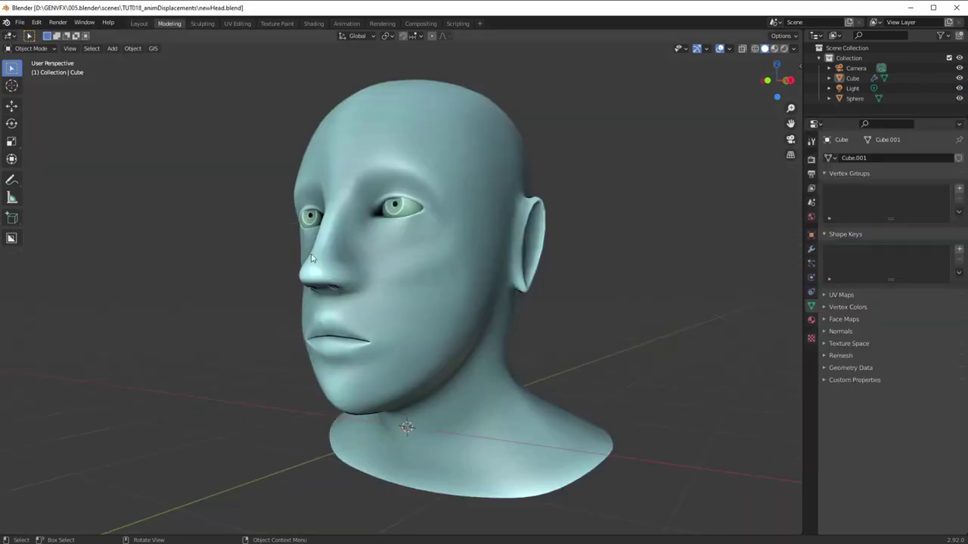
Step: Turn off the viewport display of the head's Subdivision modifier
{"action": "middle_click_drag", "start_coordinate": [211, 316], "coordinate": [258, 231]}
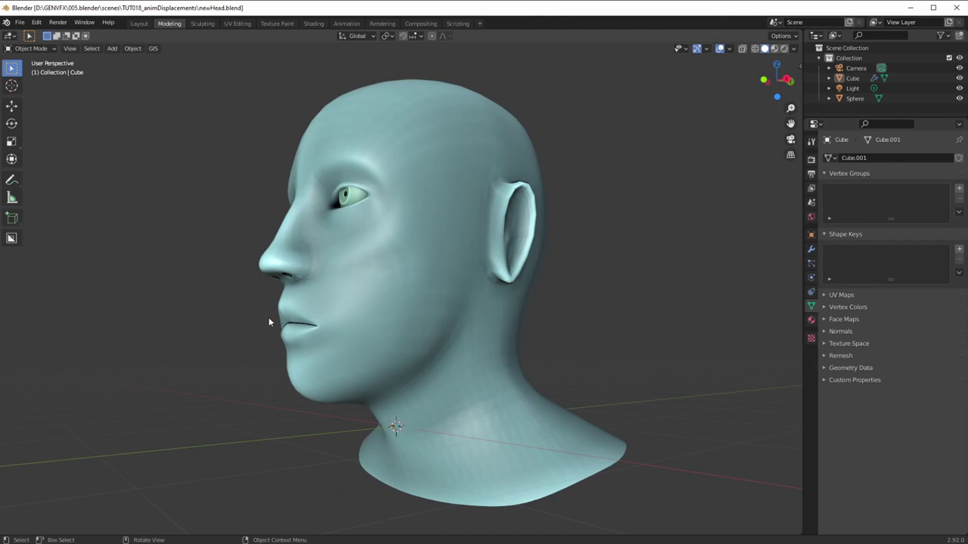
{"action": "middle_click_drag", "start_coordinate": [264, 317], "coordinate": [327, 314]}
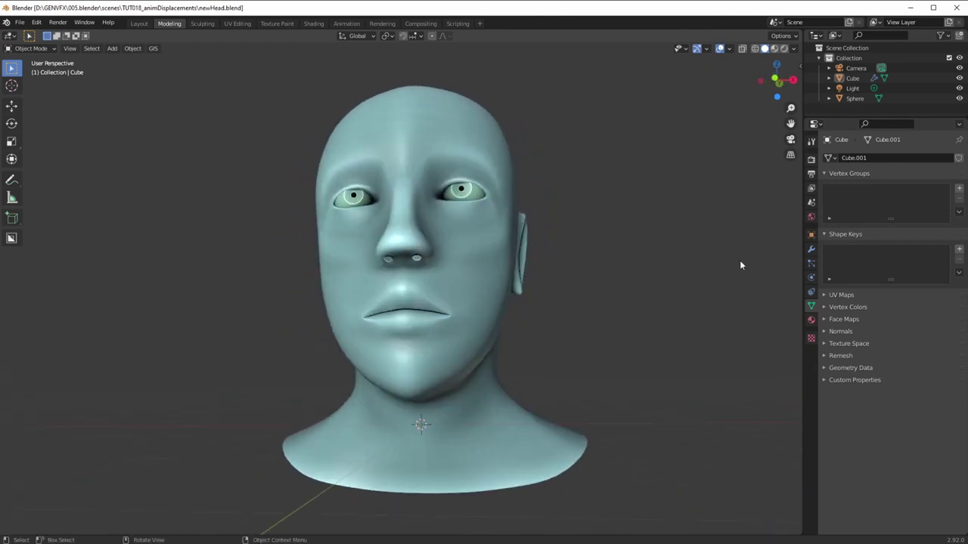
{"action": "key", "text": "ctrl+1"}
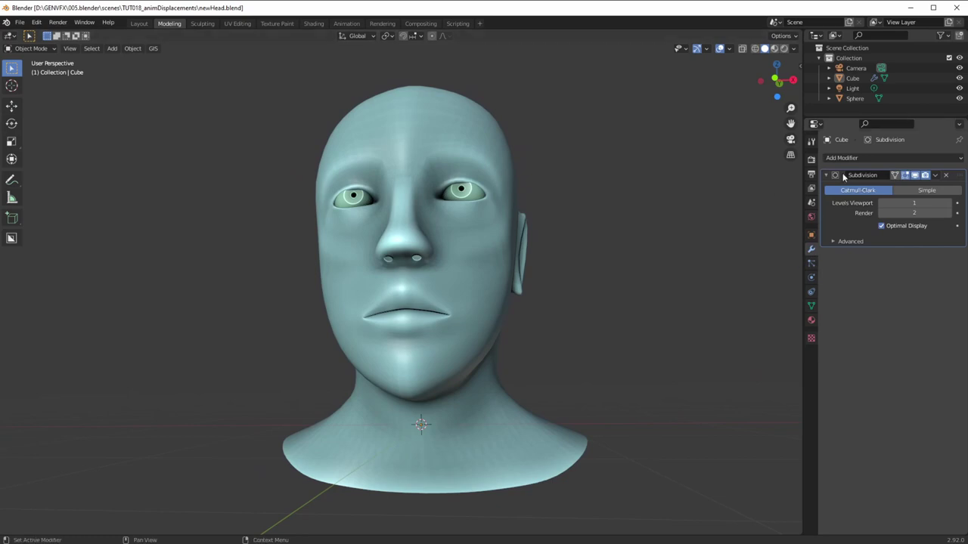
{"action": "left_click", "coordinate": [914, 175]}
{"action": "middle_click_drag", "start_coordinate": [355, 238], "coordinate": [308, 237]}
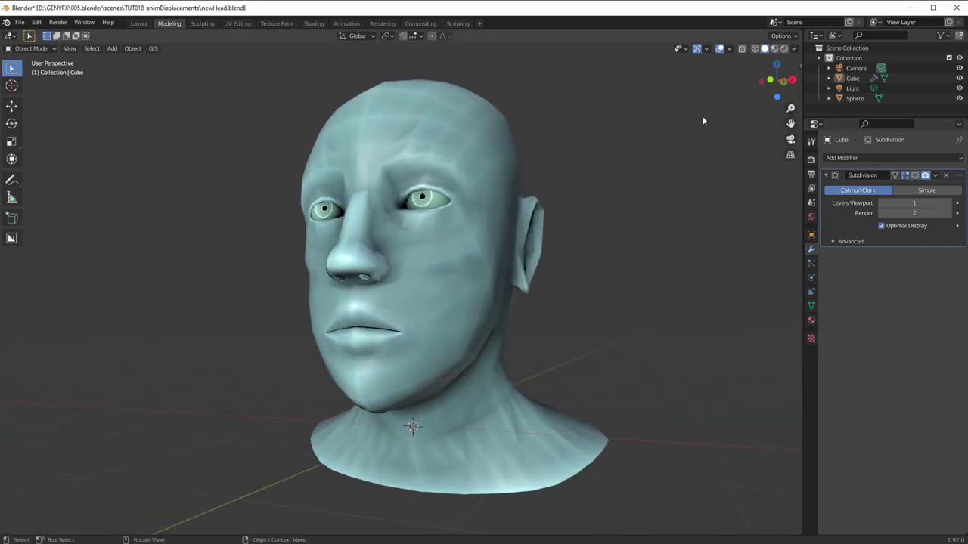
Step: Enable the wireframe overlay in the viewport to show the head's mesh topology
{"action": "left_click", "coordinate": [728, 49]}
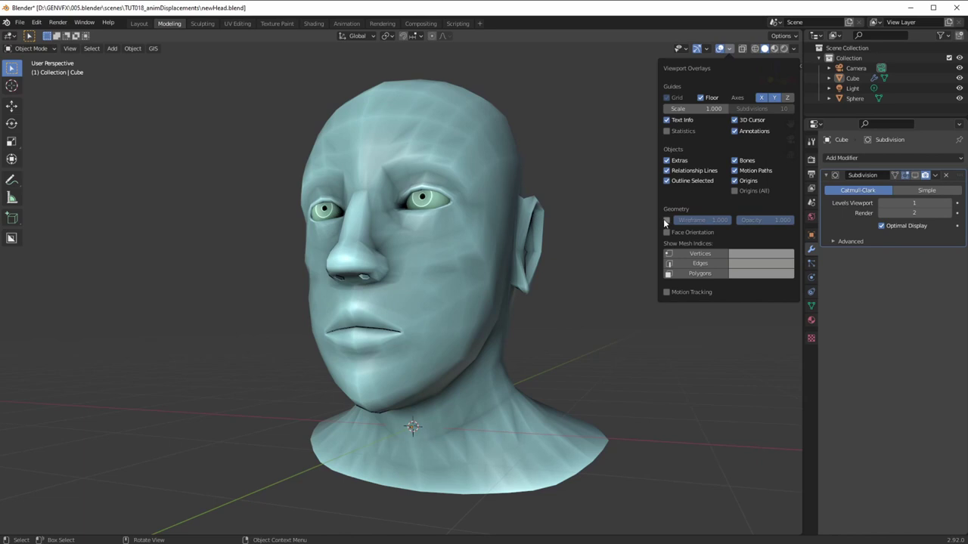
{"action": "left_click", "coordinate": [666, 220]}
{"action": "middle_click_drag", "start_coordinate": [318, 344], "coordinate": [348, 349]}
Step: Switch to the UV Editing workspace and put the head mesh in Edit Mode
{"action": "left_click", "coordinate": [240, 24]}
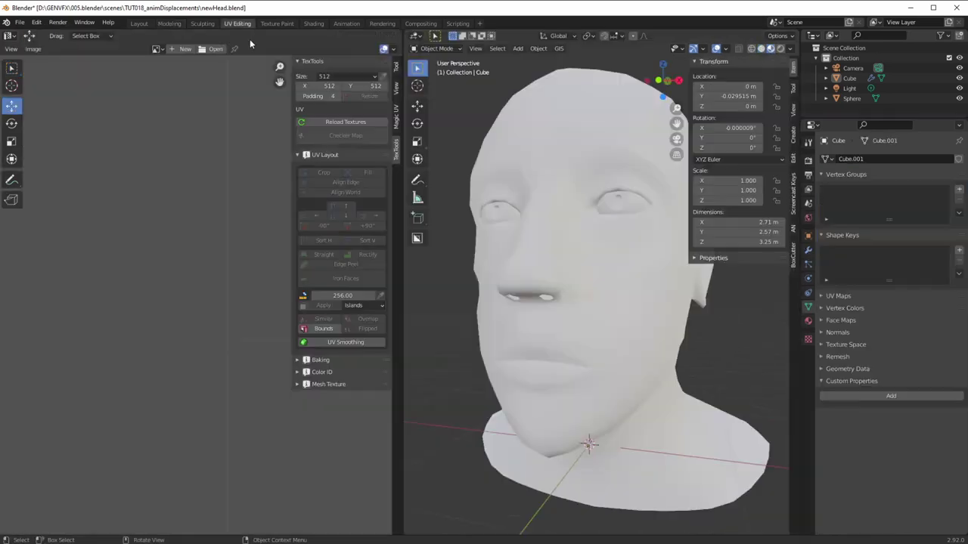
{"action": "middle_click_drag", "start_coordinate": [515, 350], "coordinate": [549, 351]}
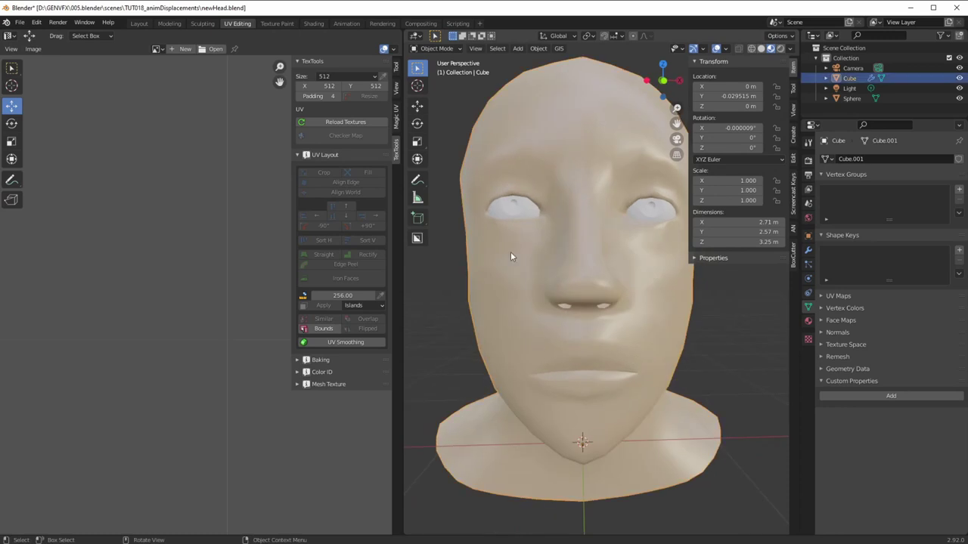
{"action": "left_click", "coordinate": [438, 48]}
{"action": "left_click", "coordinate": [445, 73]}
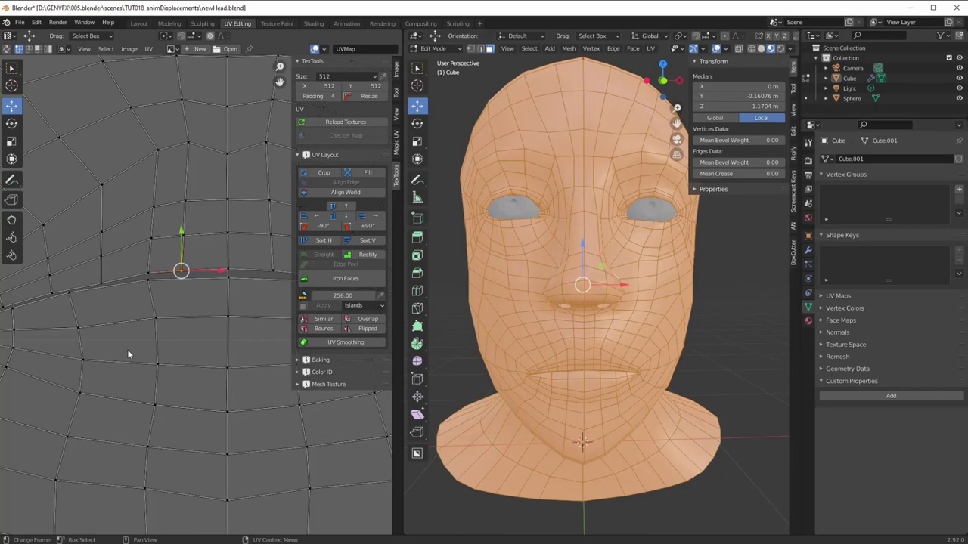
Step: Enable UV sync selection and select the UV faces covering the left side of the face to check them on the head
{"action": "middle_click_drag", "start_coordinate": [139, 355], "coordinate": [120, 407], "text": "ctrl"}
{"action": "middle_click_drag", "start_coordinate": [120, 407], "coordinate": [111, 411]}
{"action": "scroll", "coordinate": [110, 409], "scroll_direction": "up", "scroll_amount": 3}
{"action": "left_click_drag", "start_coordinate": [176, 221], "coordinate": [242, 393]}
{"action": "left_click", "coordinate": [7, 48]}
{"action": "left_click_drag", "start_coordinate": [184, 198], "coordinate": [259, 425]}
{"action": "middle_click_drag", "start_coordinate": [647, 366], "coordinate": [563, 371]}
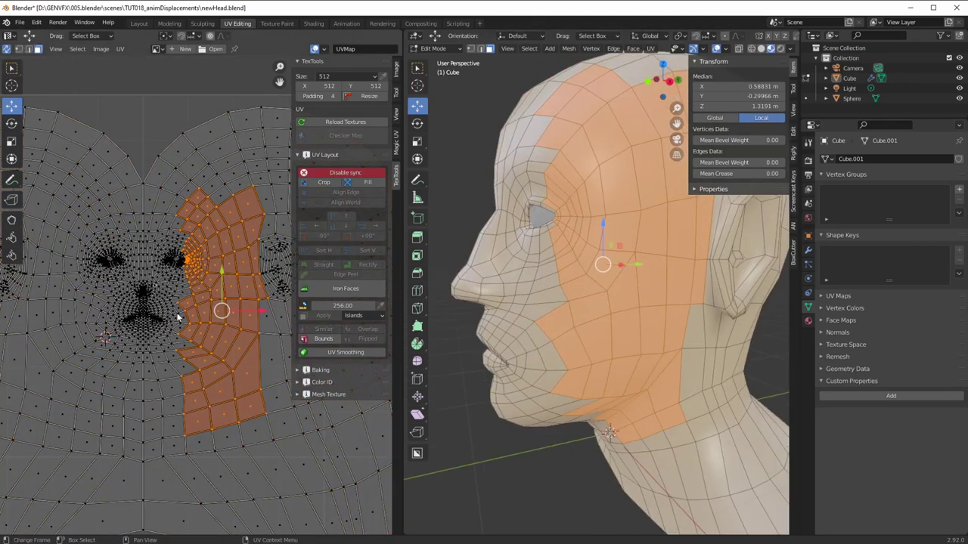
Step: Select the UV faces on the right side of the face, and replace that selection with the whole front face area
{"action": "middle_click_drag", "start_coordinate": [484, 333], "coordinate": [719, 333]}
{"action": "left_click_drag", "start_coordinate": [46, 283], "coordinate": [108, 416]}
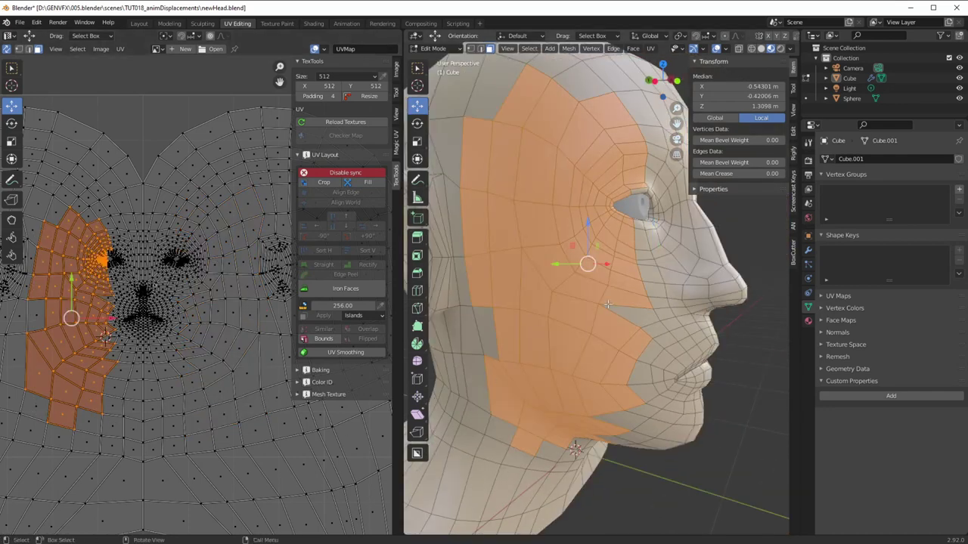
{"action": "left_click_drag", "start_coordinate": [85, 206], "coordinate": [231, 377]}
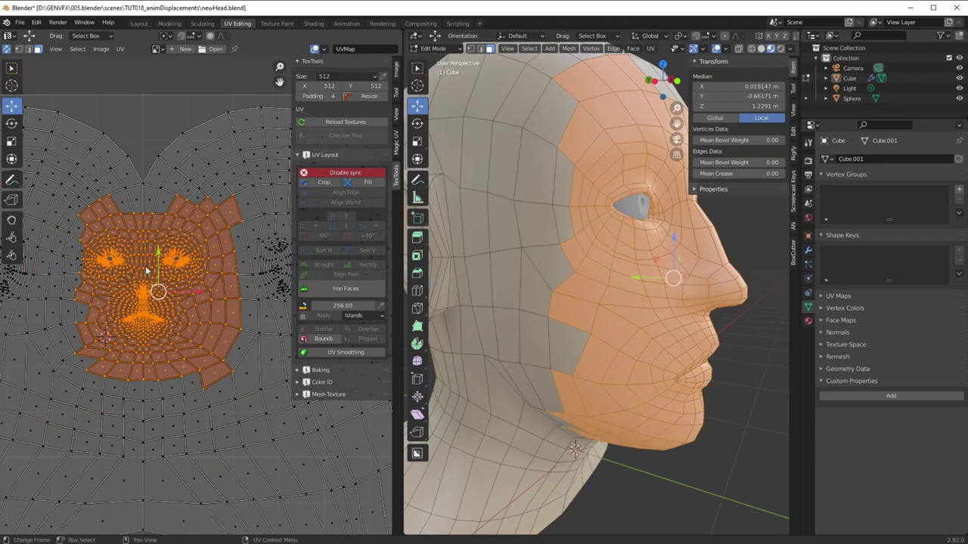
{"action": "middle_click_drag", "start_coordinate": [596, 324], "coordinate": [454, 327]}
Step: Turn off UV sync selection and deselect all faces of the head
{"action": "left_click", "coordinate": [6, 49]}
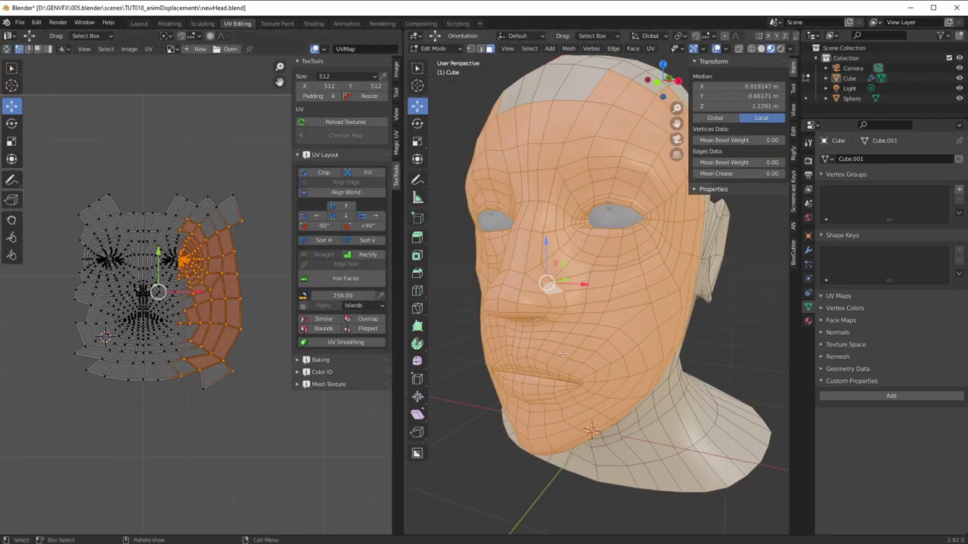
{"action": "left_click", "coordinate": [472, 359]}
{"action": "middle_click_drag", "start_coordinate": [462, 339], "coordinate": [466, 335]}
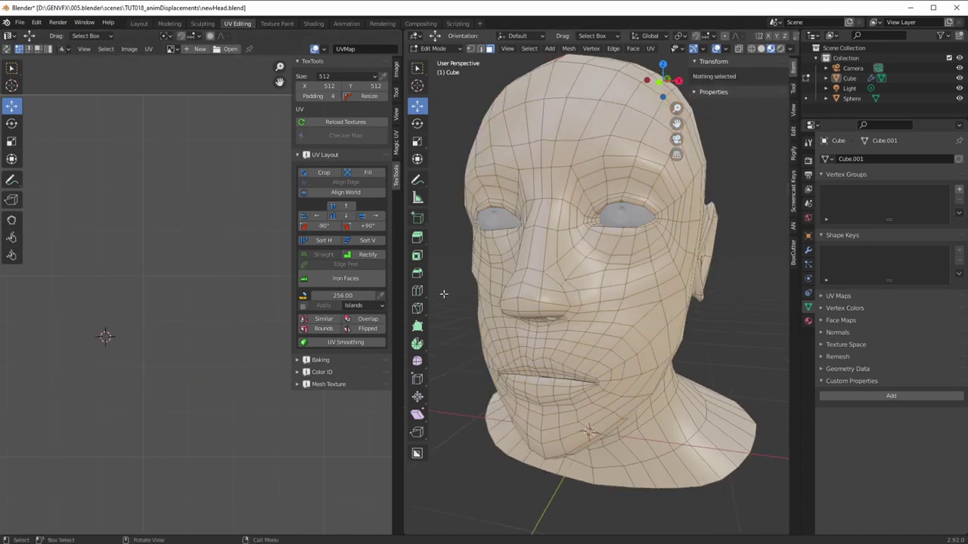
Step: Return to the Modeling workspace and examine the head's edge flow around the mouth, nose and eyes
{"action": "left_click", "coordinate": [169, 23]}
{"action": "middle_click_drag", "start_coordinate": [540, 368], "coordinate": [461, 354]}
{"action": "scroll", "coordinate": [382, 340], "scroll_direction": "up", "scroll_amount": 3}
{"action": "middle_click_drag", "start_coordinate": [381, 341], "coordinate": [385, 333]}
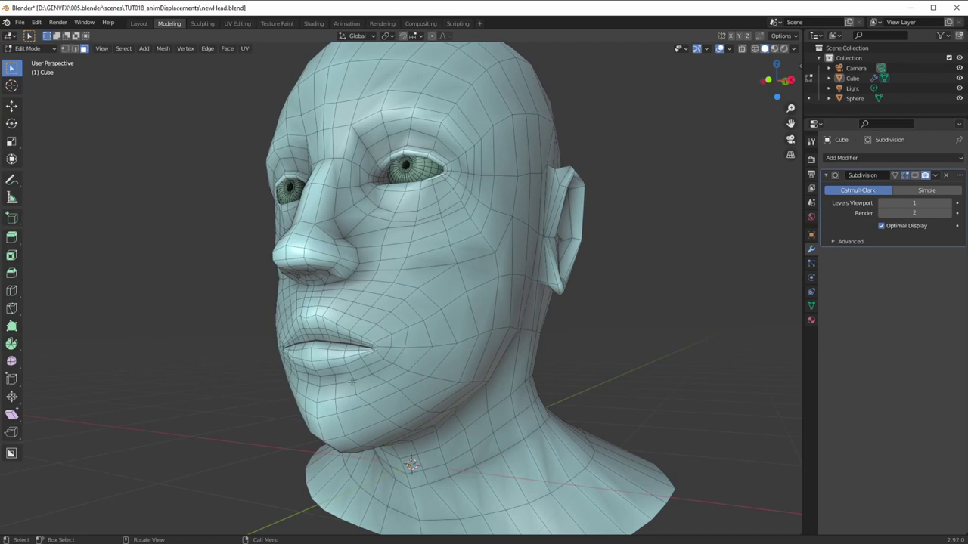
{"action": "middle_click_drag", "start_coordinate": [289, 316], "coordinate": [412, 363]}
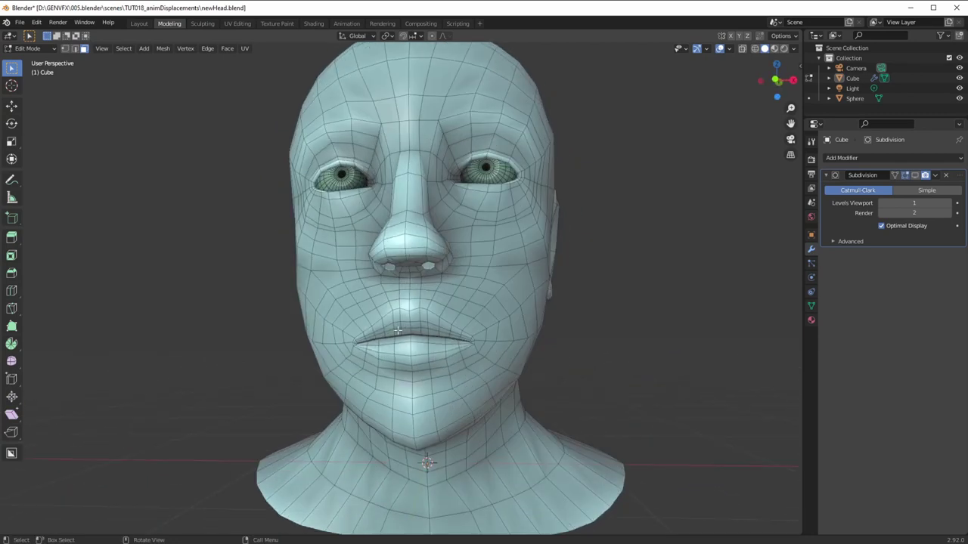
{"action": "middle_click_drag", "start_coordinate": [501, 165], "coordinate": [371, 323]}
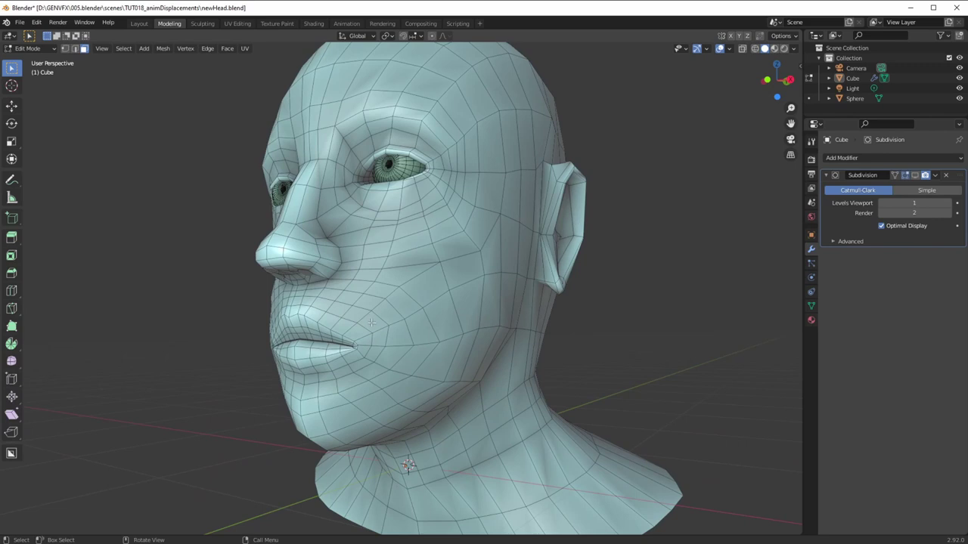
{"action": "mouse_move", "coordinate": [362, 291]}
{"action": "middle_mouse_down"}
{"action": "mouse_move", "coordinate": [411, 298]}
{"action": "mouse_move", "coordinate": [357, 284]}
{"action": "middle_mouse_up"}
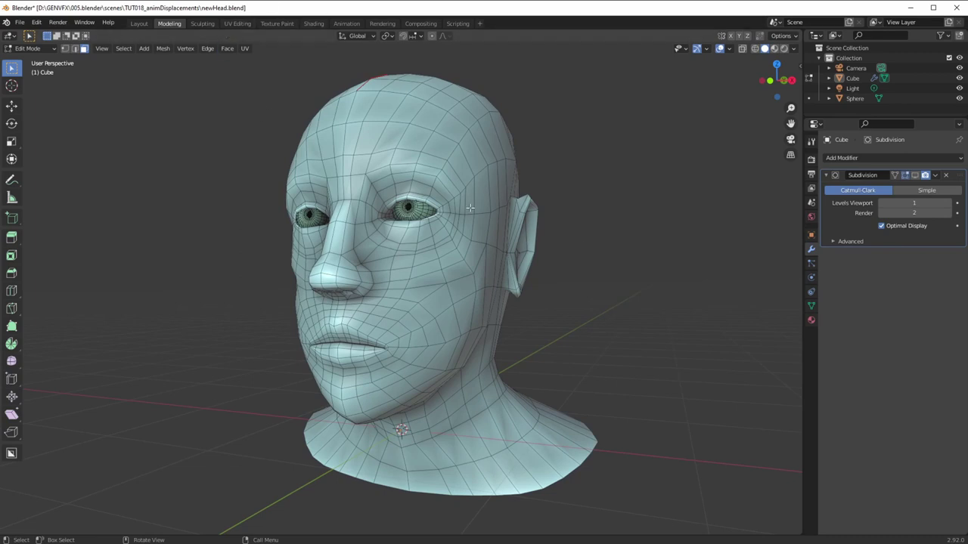
Step: Switch back to Object Mode and select the head mesh
{"action": "left_click", "coordinate": [28, 47]}
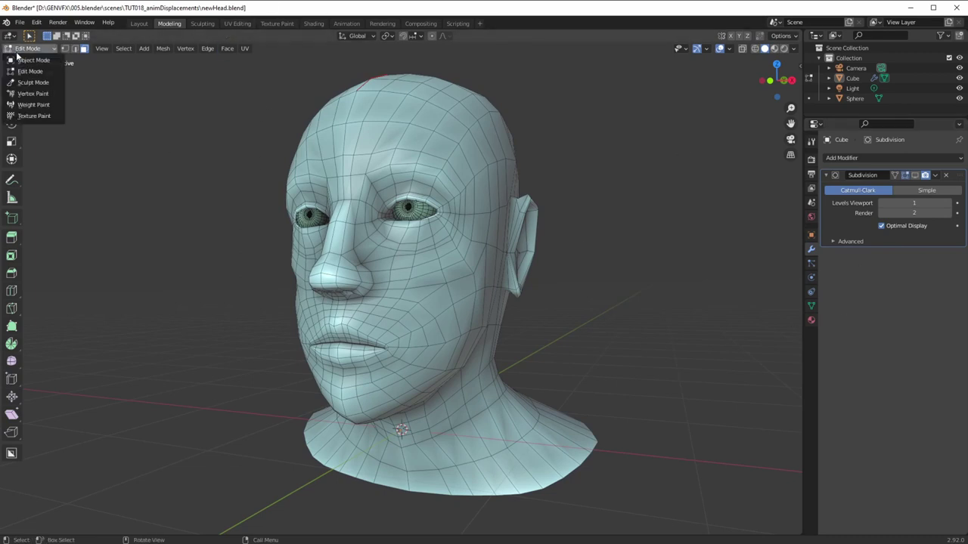
{"action": "left_click", "coordinate": [22, 59]}
{"action": "left_click", "coordinate": [471, 297]}
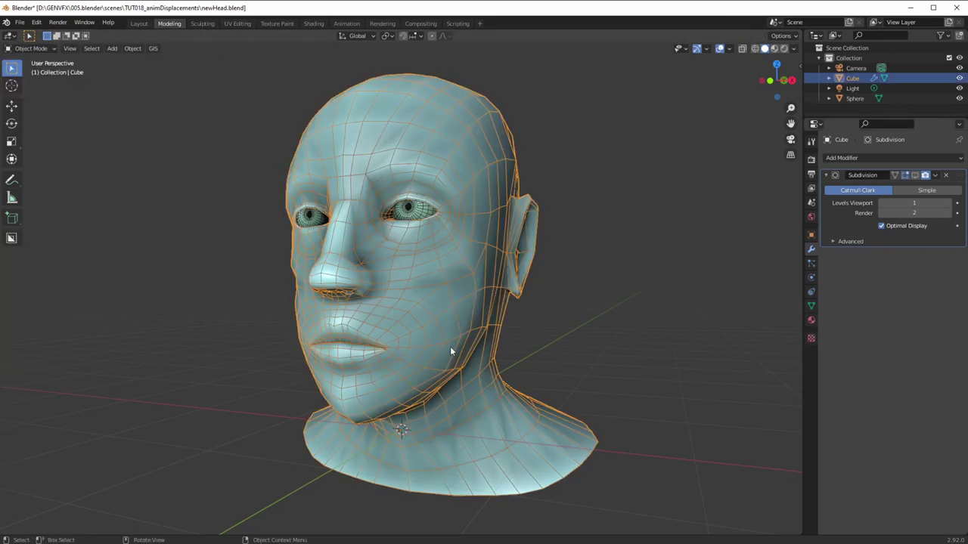
Step: Show the head mesh's object data properties with its shape key settings
{"action": "middle_click_drag", "start_coordinate": [485, 388], "coordinate": [489, 364]}
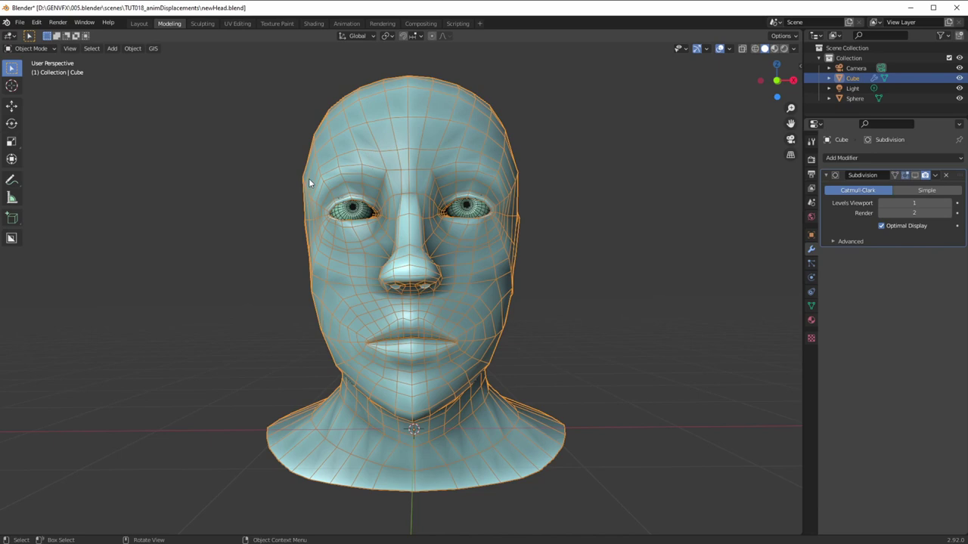
{"action": "middle_click_drag", "start_coordinate": [456, 295], "coordinate": [431, 301]}
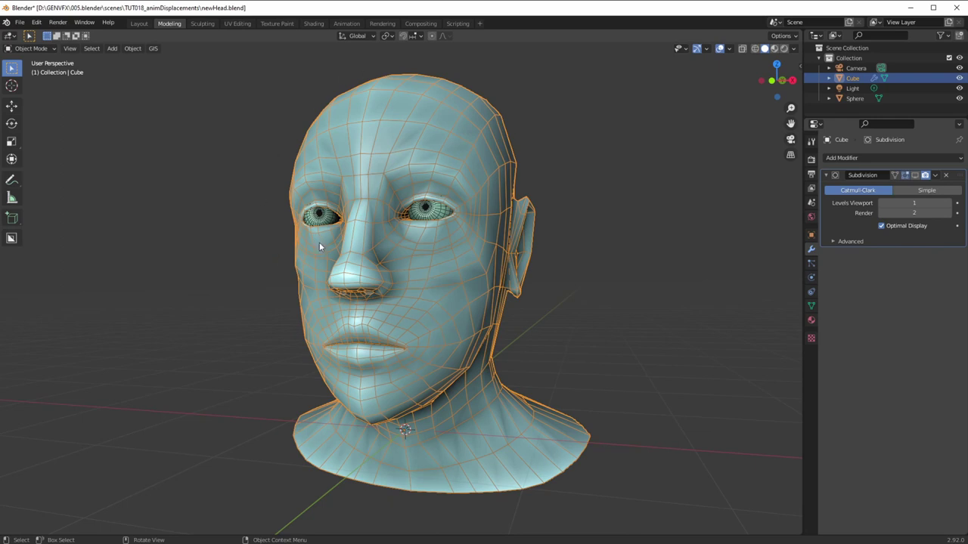
{"action": "mouse_move", "coordinate": [287, 273]}
{"action": "middle_mouse_down"}
{"action": "mouse_move", "coordinate": [295, 261]}
{"action": "mouse_move", "coordinate": [290, 274]}
{"action": "middle_mouse_up"}
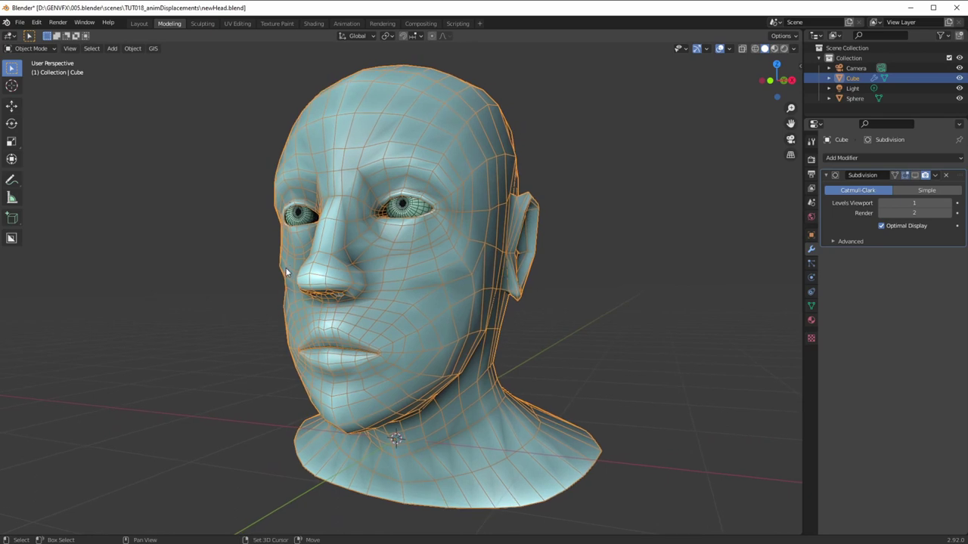
{"action": "left_click", "coordinate": [811, 305]}
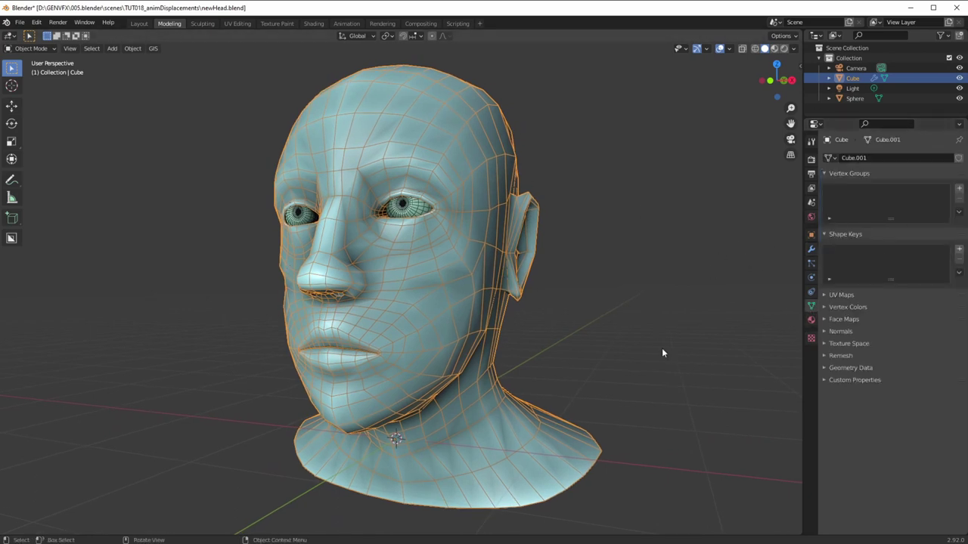
{"action": "middle_click_drag", "start_coordinate": [378, 274], "coordinate": [387, 273]}
{"action": "middle_click_drag", "start_coordinate": [369, 277], "coordinate": [336, 244]}
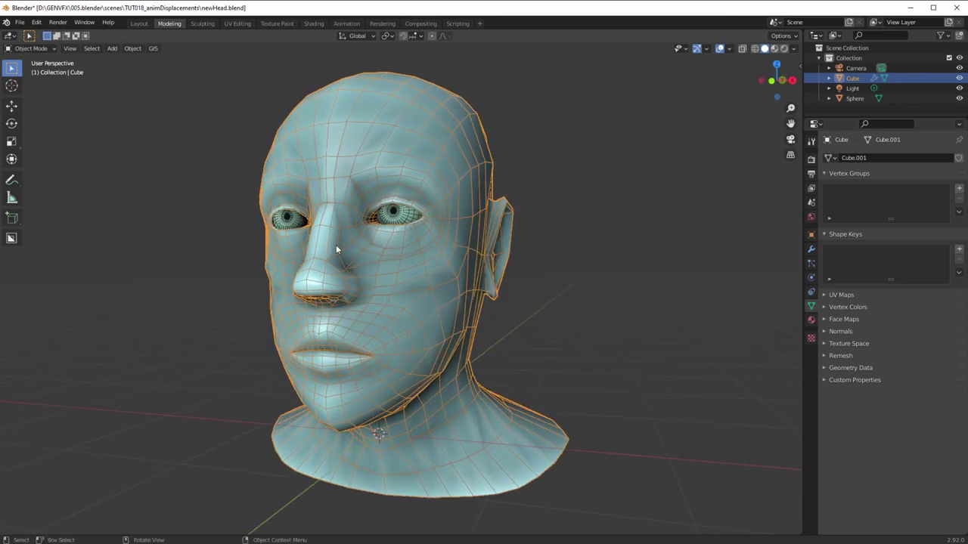
{"action": "left_click", "coordinate": [32, 48]}
{"action": "left_click", "coordinate": [39, 72]}
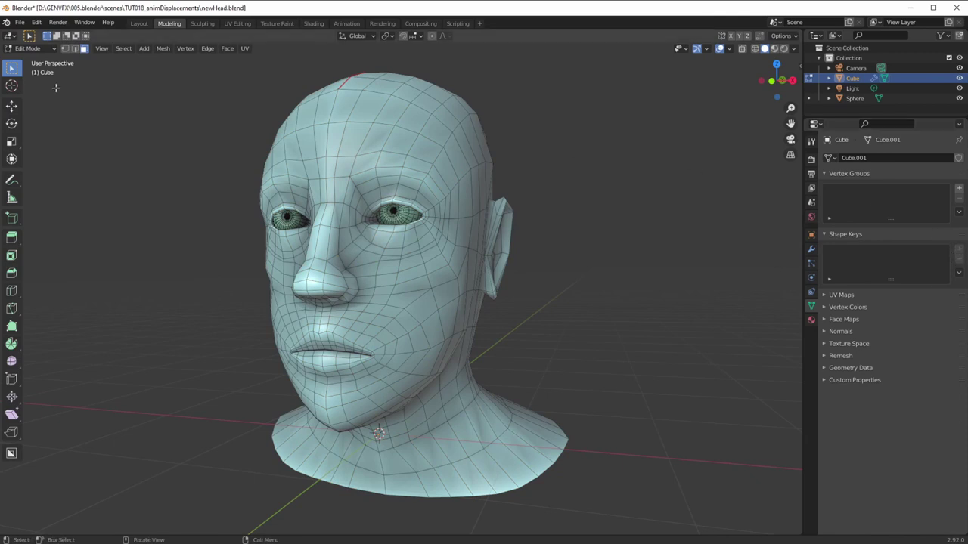
{"action": "left_click", "coordinate": [31, 48]}
{"action": "left_click", "coordinate": [32, 60]}
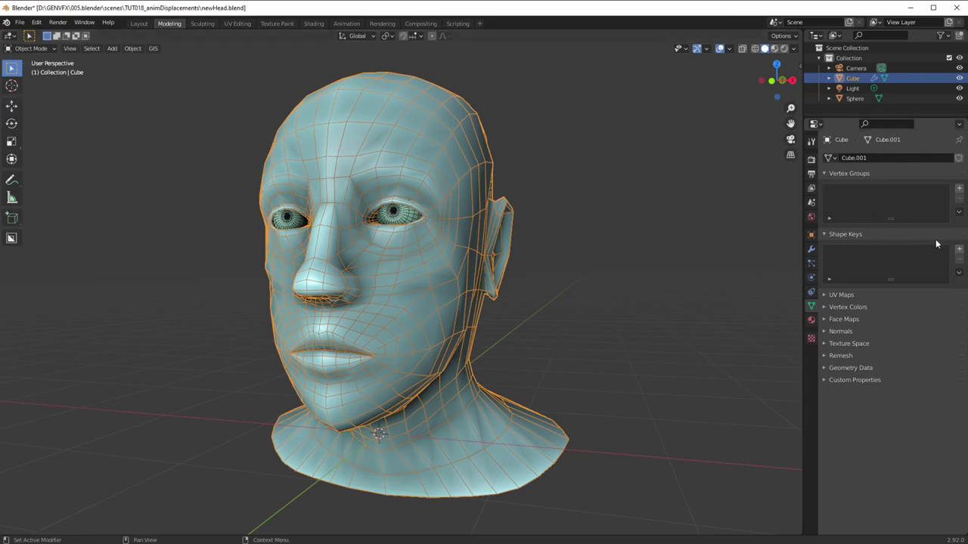
Step: Add a Basis shape key to the head, plus a second shape key renamed lebUp
{"action": "left_click", "coordinate": [959, 249]}
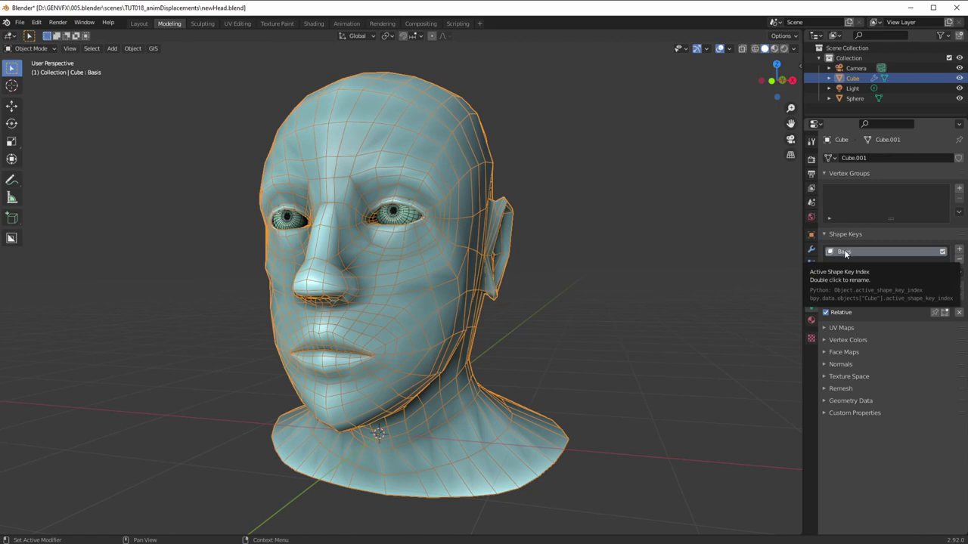
{"action": "left_click", "coordinate": [959, 250]}
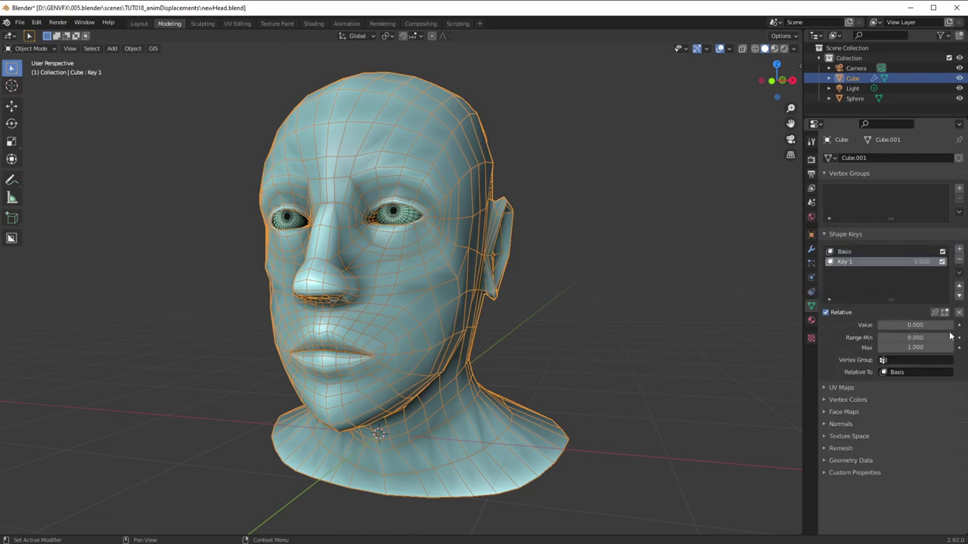
{"action": "left_click", "coordinate": [844, 253]}
{"action": "left_click", "coordinate": [840, 261]}
{"action": "double_click", "coordinate": [846, 263]}
{"action": "type", "text": "lebUp"}
Step: Add another shape key to the head and rename it rebUp
{"action": "left_click", "coordinate": [959, 250]}
{"action": "double_click", "coordinate": [851, 271]}
{"action": "type", "text": "lebUp"}
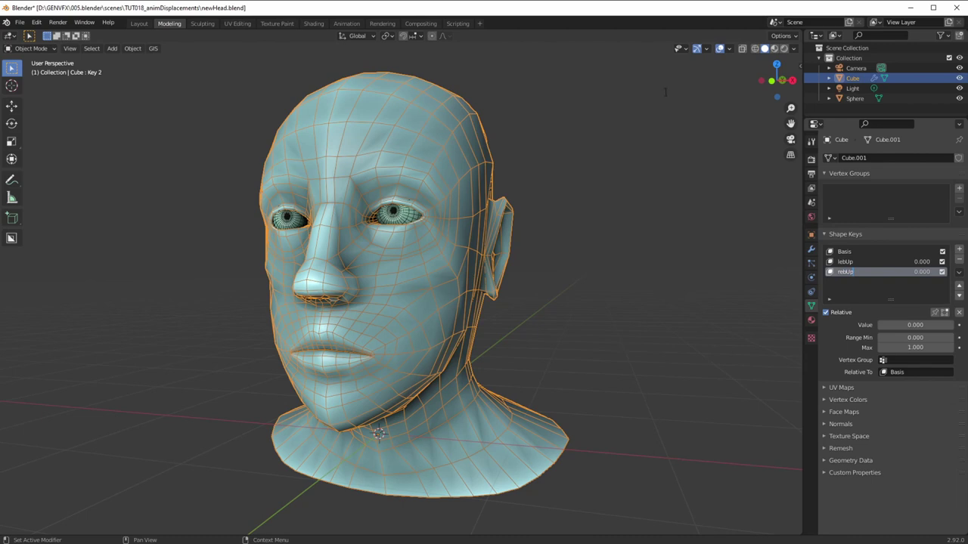
Step: Add one more shape key below rebUp and rename it lmtUp
{"action": "left_click", "coordinate": [958, 249]}
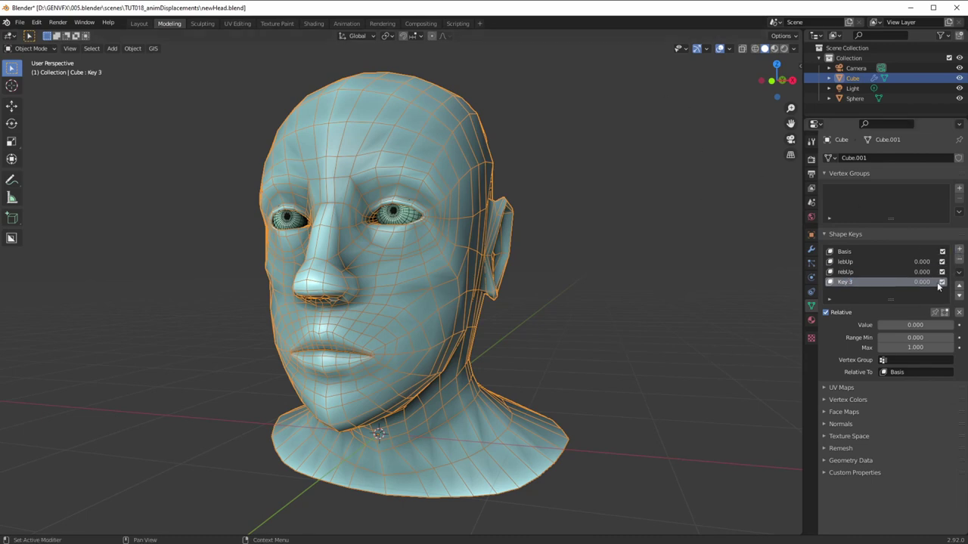
{"action": "double_click", "coordinate": [852, 282]}
{"action": "key", "text": "BackSpace"}
{"action": "type", "text": "lmtUp"}
{"action": "key", "text": "Return"}
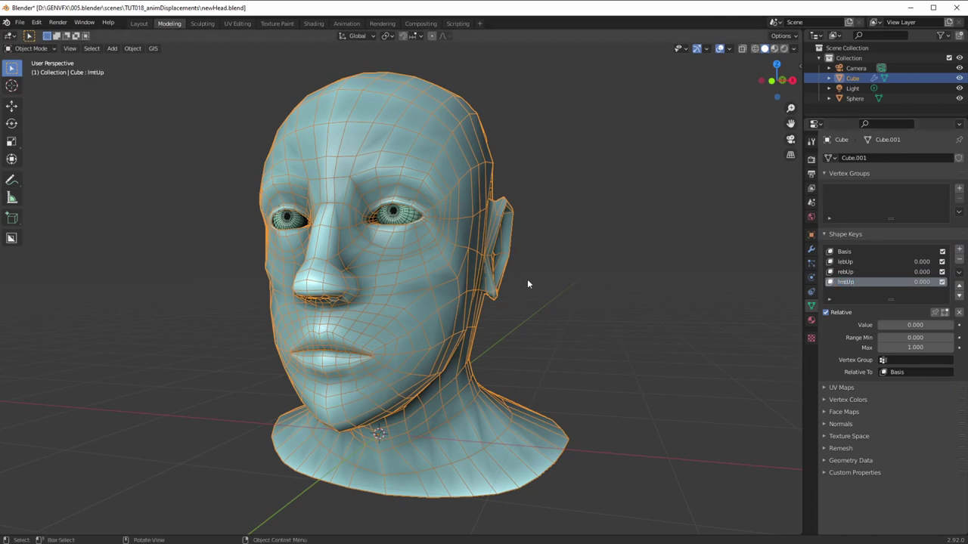
Step: Add another shape key below lmtUp, rename it rmtUp, and make it the active key
{"action": "left_click", "coordinate": [958, 249]}
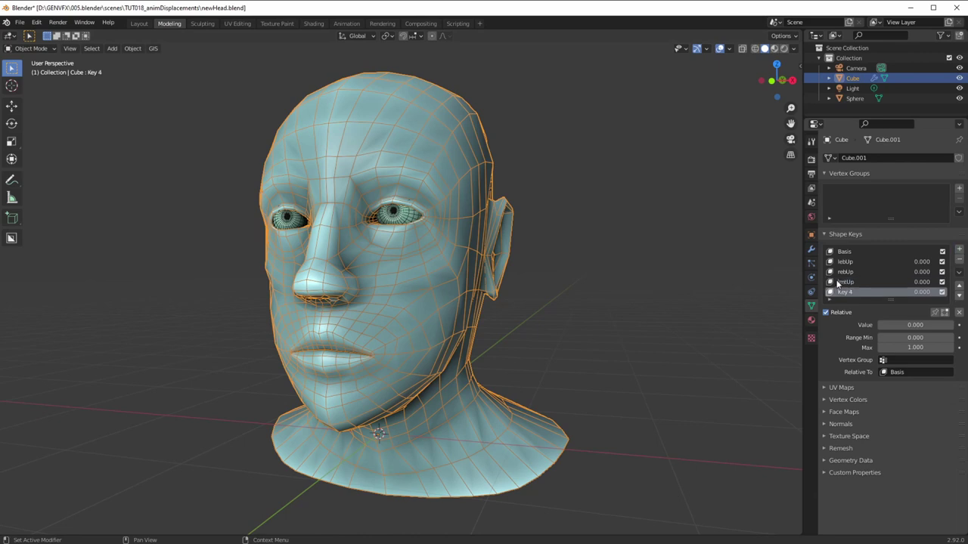
{"action": "double_click", "coordinate": [840, 292]}
{"action": "type", "text": "rmtUp"}
{"action": "key", "text": "Return"}
{"action": "left_click", "coordinate": [839, 272]}
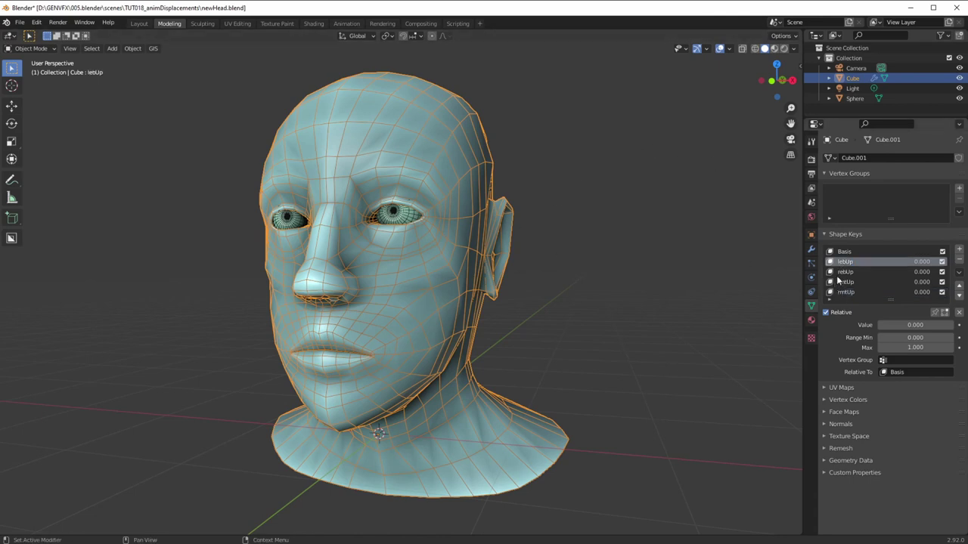
{"action": "left_click", "coordinate": [837, 292]}
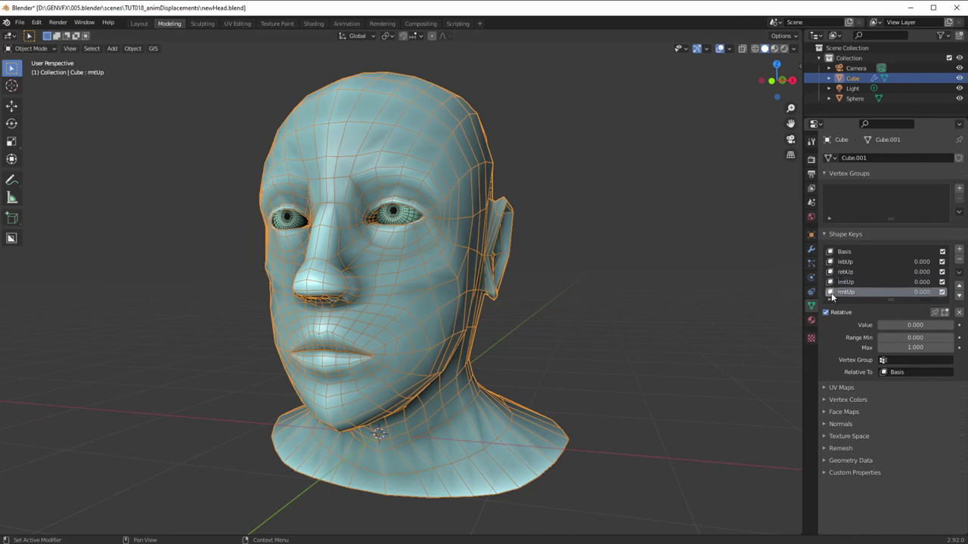
Step: Switch the head to Edit Mode and save the scene under the new file name manHead_001
{"action": "left_click", "coordinate": [38, 48]}
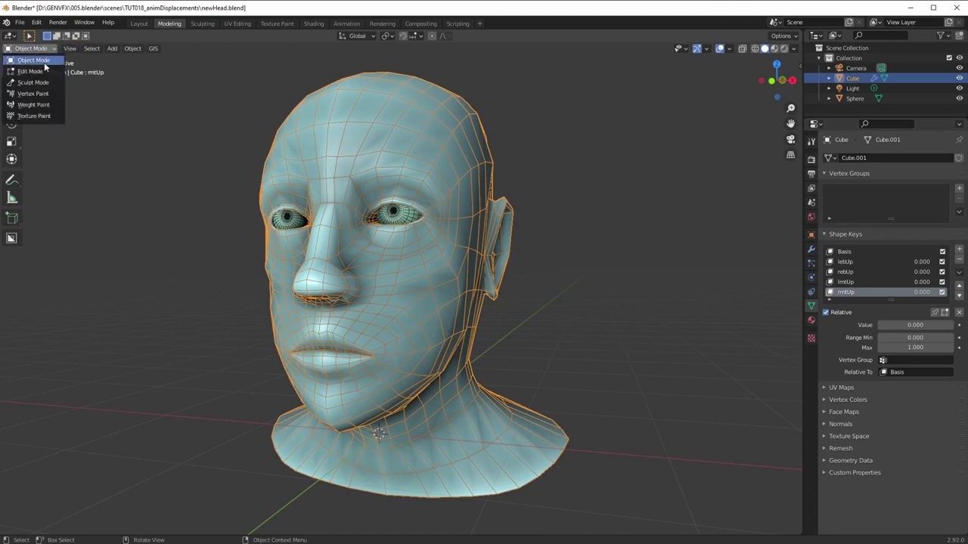
{"action": "left_click", "coordinate": [42, 70]}
{"action": "left_click", "coordinate": [20, 22]}
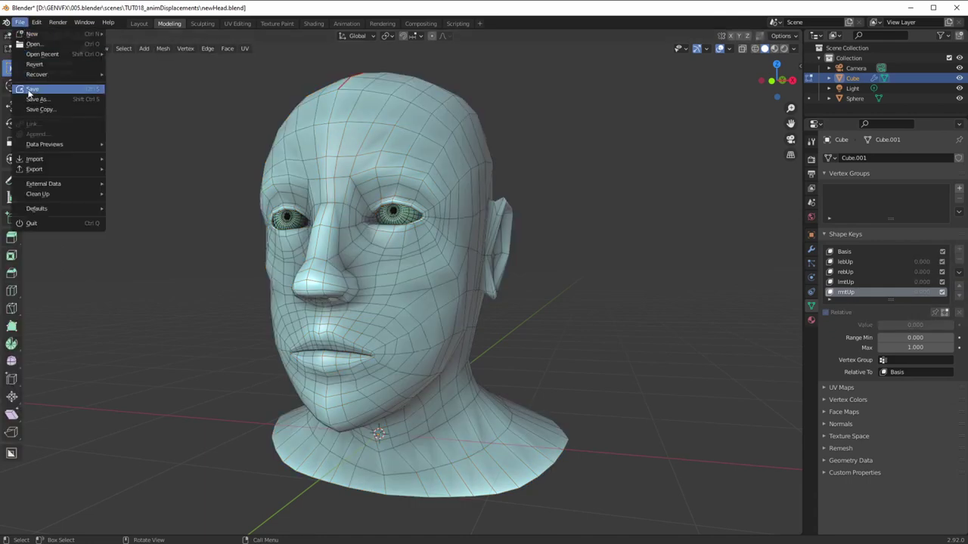
{"action": "left_click", "coordinate": [36, 99]}
{"action": "left_click", "coordinate": [330, 145]}
{"action": "left_click", "coordinate": [353, 497]}
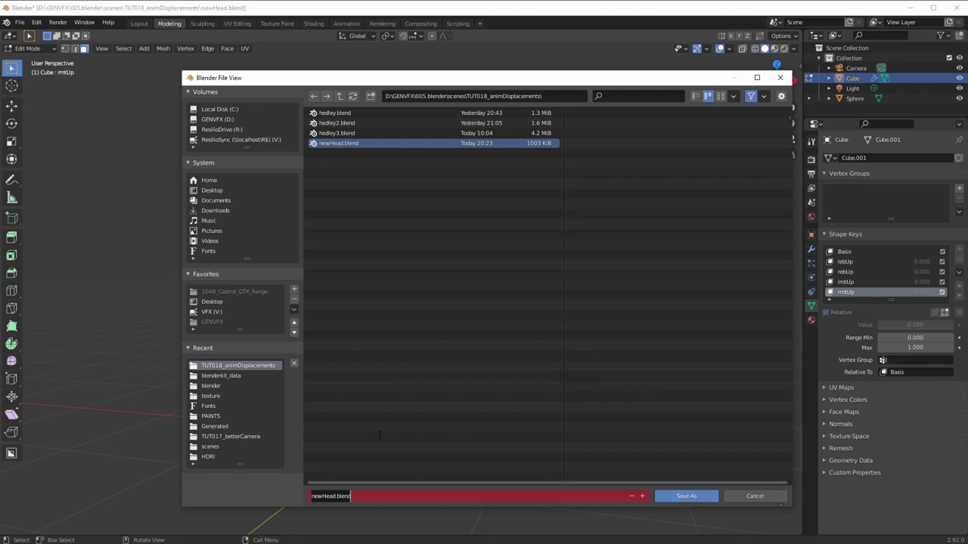
{"action": "type", "text": "nHead_001"}
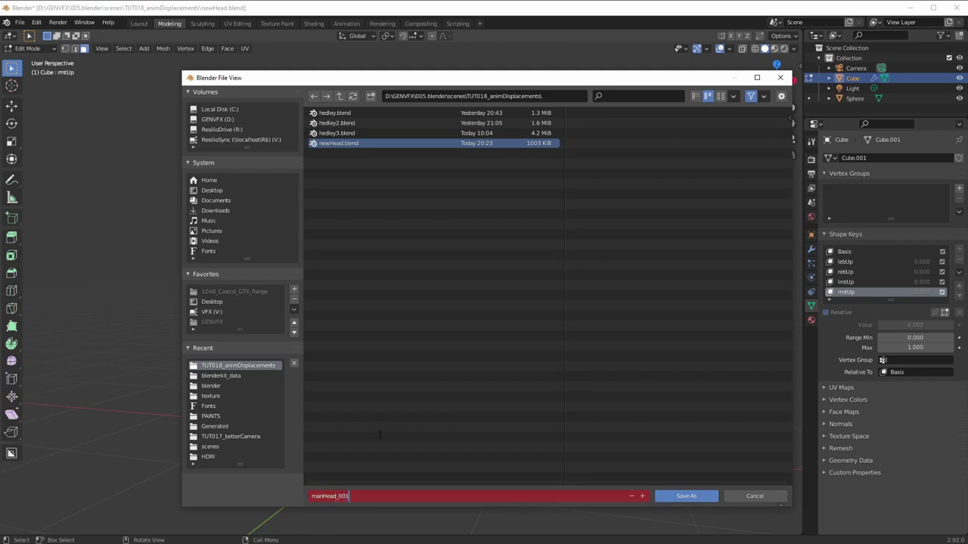
{"action": "key", "text": "Return"}
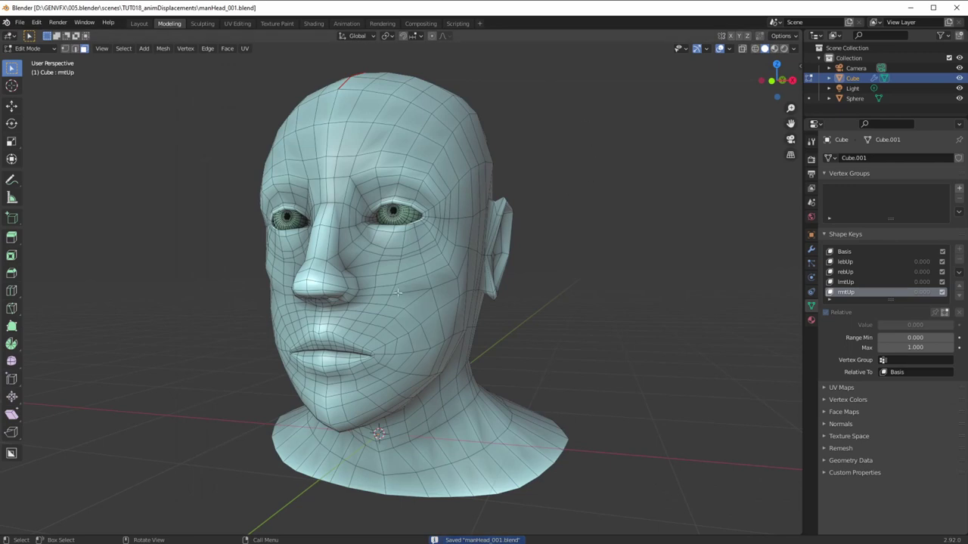
Step: Make the lebUp shape key active and select three neighbouring vertices along the character's left eyebrow, ready to move
{"action": "middle_click_drag", "start_coordinate": [361, 338], "coordinate": [318, 341]}
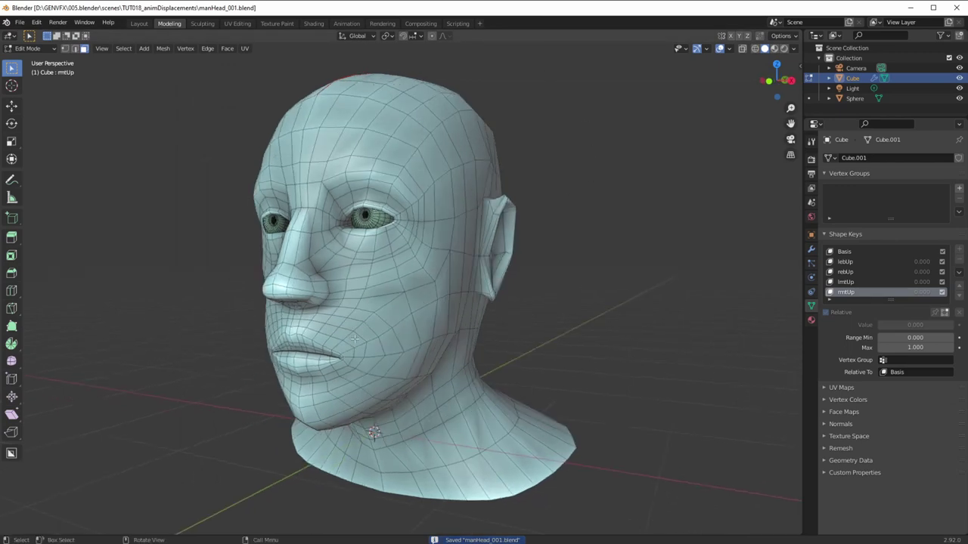
{"action": "key", "text": "1"}
{"action": "middle_click_drag", "start_coordinate": [270, 204], "coordinate": [414, 286]}
{"action": "middle_click_drag", "start_coordinate": [372, 321], "coordinate": [383, 333]}
{"action": "scroll", "coordinate": [384, 331], "scroll_direction": "up", "scroll_amount": 1}
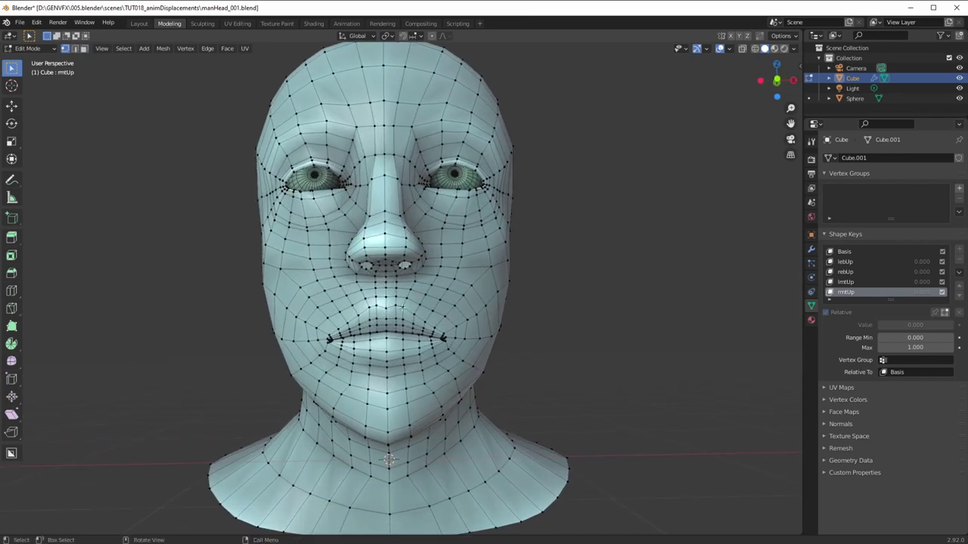
{"action": "left_click", "coordinate": [846, 262]}
{"action": "mouse_move", "coordinate": [355, 288]}
{"action": "middle_mouse_down"}
{"action": "mouse_move", "coordinate": [323, 280]}
{"action": "mouse_move", "coordinate": [341, 298]}
{"action": "middle_mouse_up"}
{"action": "middle_click_drag", "start_coordinate": [341, 265], "coordinate": [384, 402], "text": "shift"}
{"action": "middle_click_drag", "start_coordinate": [393, 325], "coordinate": [413, 267]}
{"action": "scroll", "coordinate": [345, 320], "scroll_direction": "up", "scroll_amount": 1}
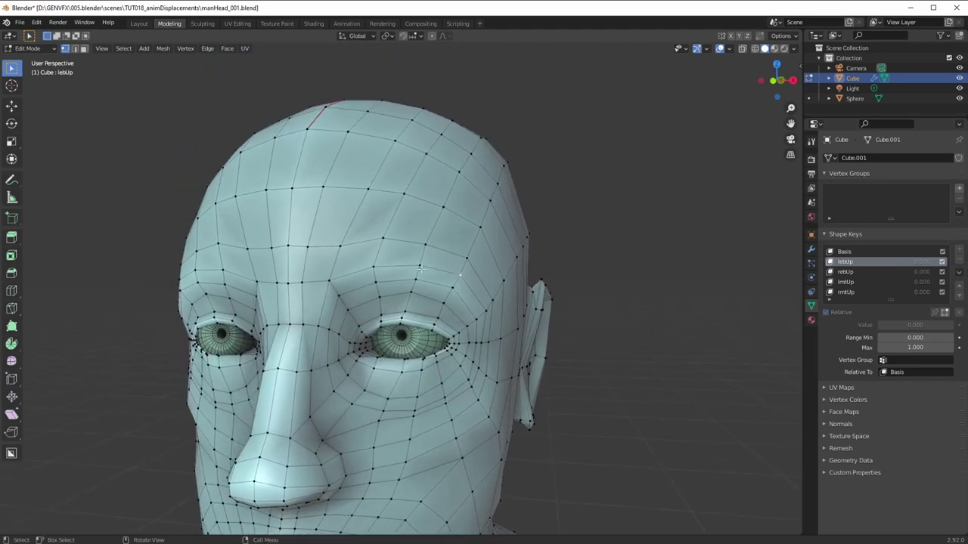
{"action": "left_click", "coordinate": [374, 266], "text": "shift"}
{"action": "left_click", "coordinate": [12, 106]}
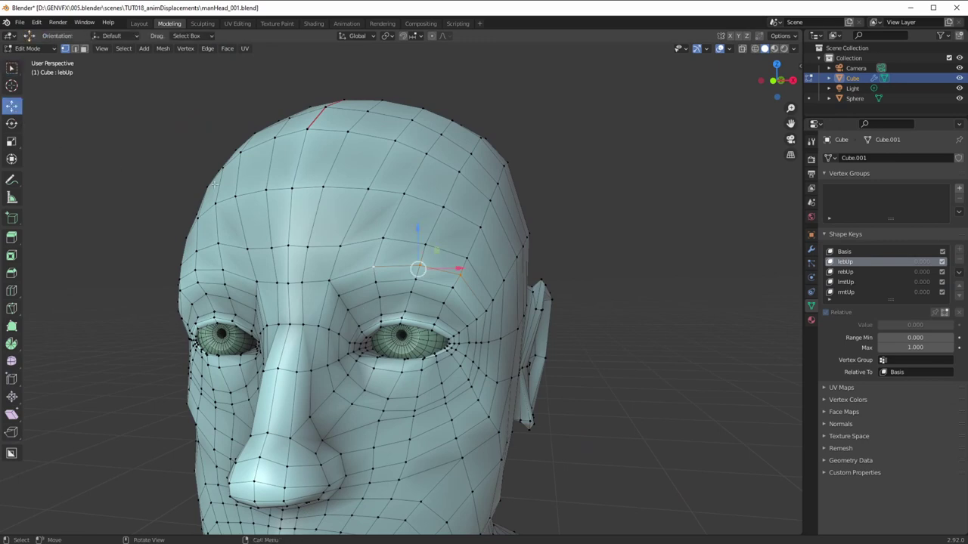
Step: Try raising the selected left eyebrow vertices, once alone and once with proportional editing, and undo both moves
{"action": "mouse_move", "coordinate": [418, 268]}
{"action": "left_mouse_down"}
{"action": "mouse_move", "coordinate": [424, 234]}
{"action": "mouse_move", "coordinate": [418, 264]}
{"action": "mouse_move", "coordinate": [401, 261]}
{"action": "mouse_move", "coordinate": [423, 262]}
{"action": "mouse_move", "coordinate": [421, 252]}
{"action": "left_mouse_up"}
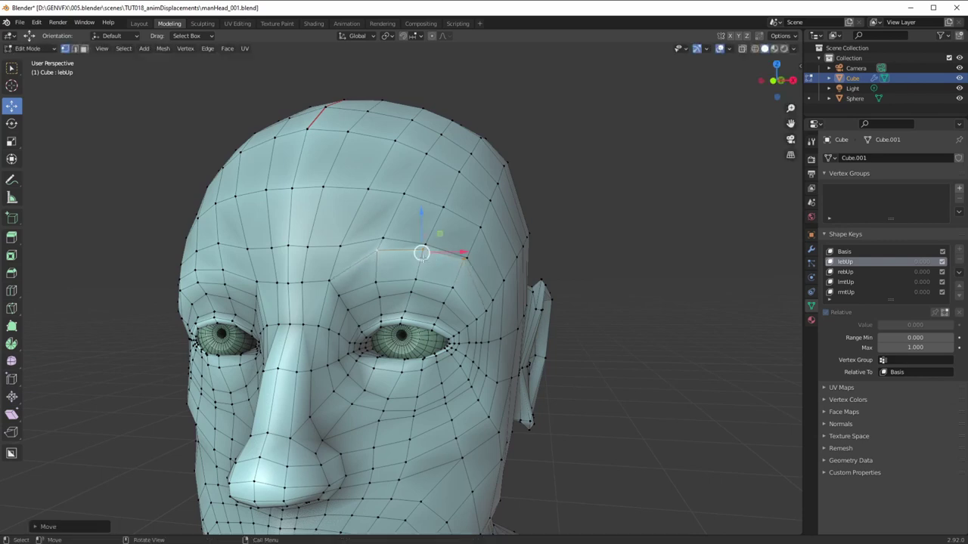
{"action": "key", "text": "ctrl+z"}
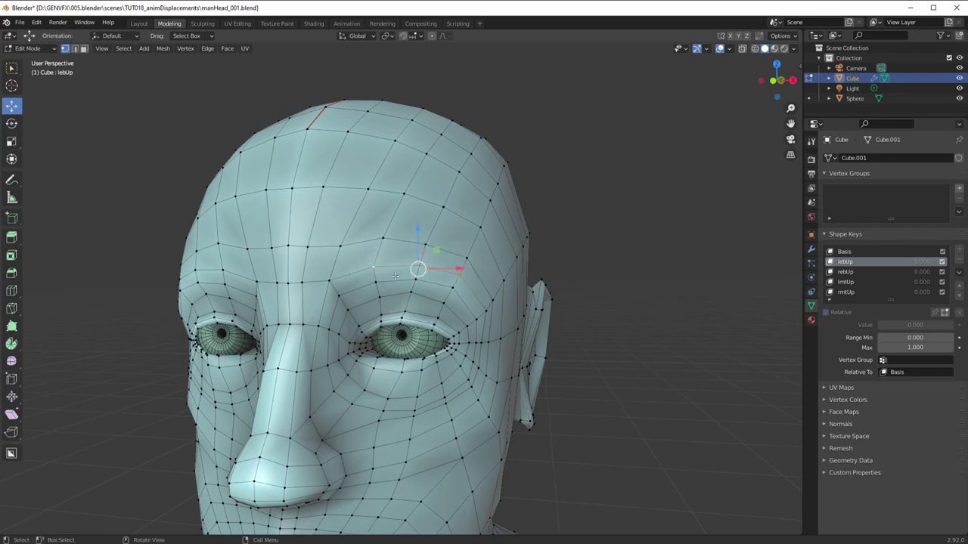
{"action": "key", "text": "o"}
{"action": "key", "text": "g"}
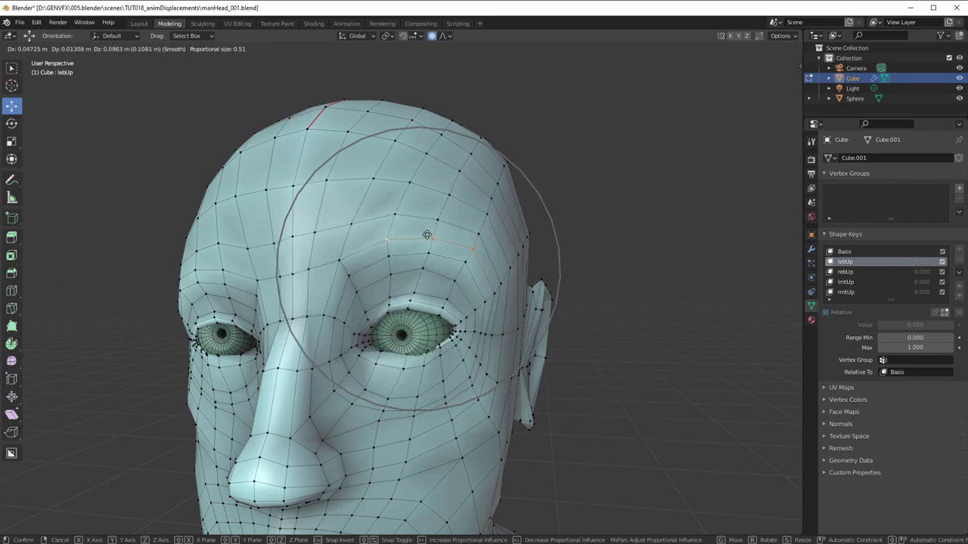
{"action": "left_click", "coordinate": [411, 252]}
{"action": "key", "text": "ctrl+z"}
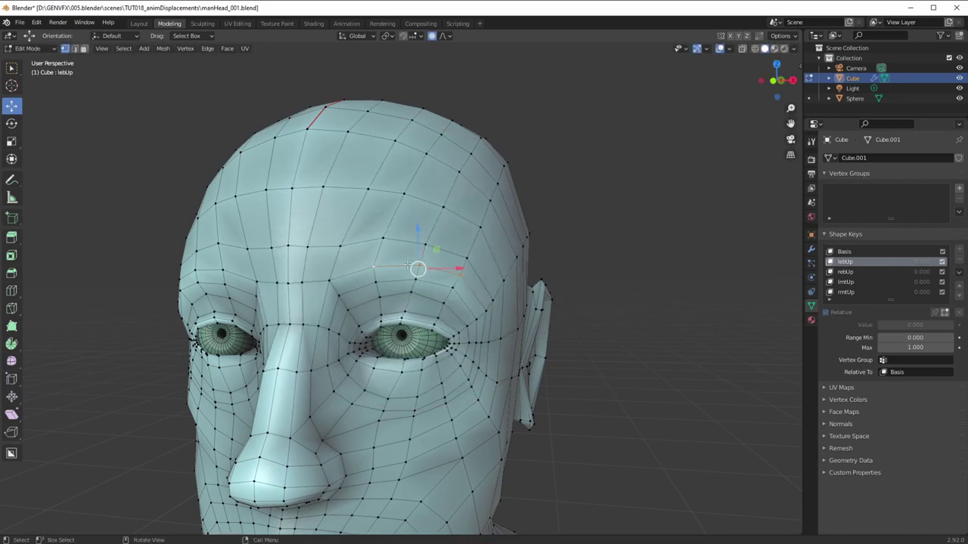
{"action": "key", "text": "o"}
Step: Raise the left eyebrow in lebUp using proportional editing with a size of about 0.22, and compare it with Basis
{"action": "key", "text": "o"}
{"action": "left_click_drag", "start_coordinate": [420, 265], "coordinate": [422, 251]}
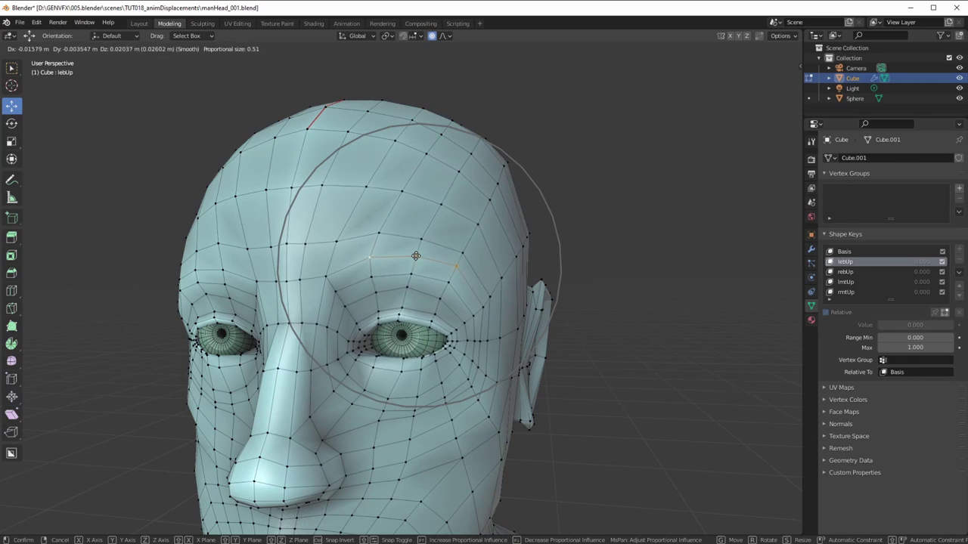
{"action": "scroll", "coordinate": [415, 255], "scroll_direction": "down", "scroll_amount": 1}
{"action": "scroll", "coordinate": [416, 255], "scroll_direction": "up", "scroll_amount": 7}
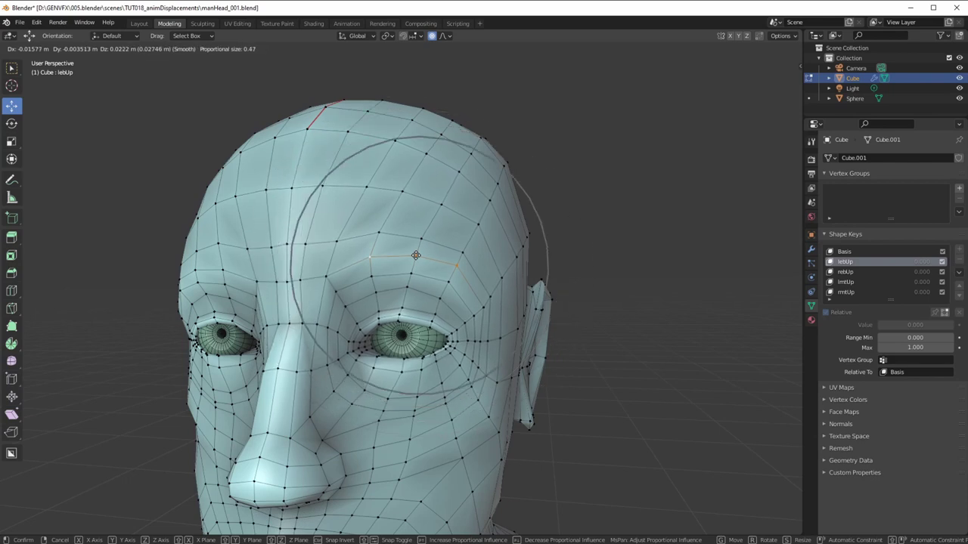
{"action": "scroll", "coordinate": [417, 253], "scroll_direction": "up", "scroll_amount": 3}
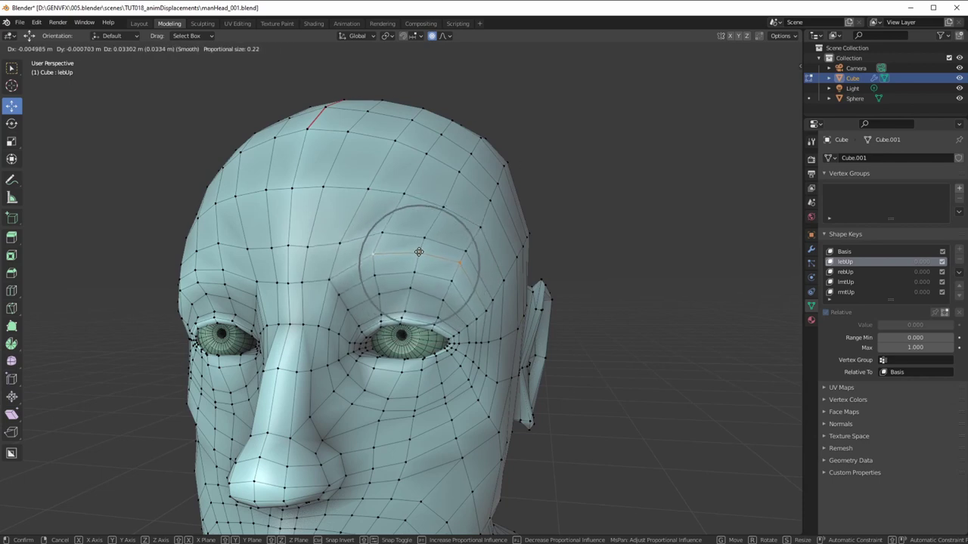
{"action": "left_click", "coordinate": [418, 246]}
{"action": "middle_click_drag", "start_coordinate": [416, 249], "coordinate": [425, 281]}
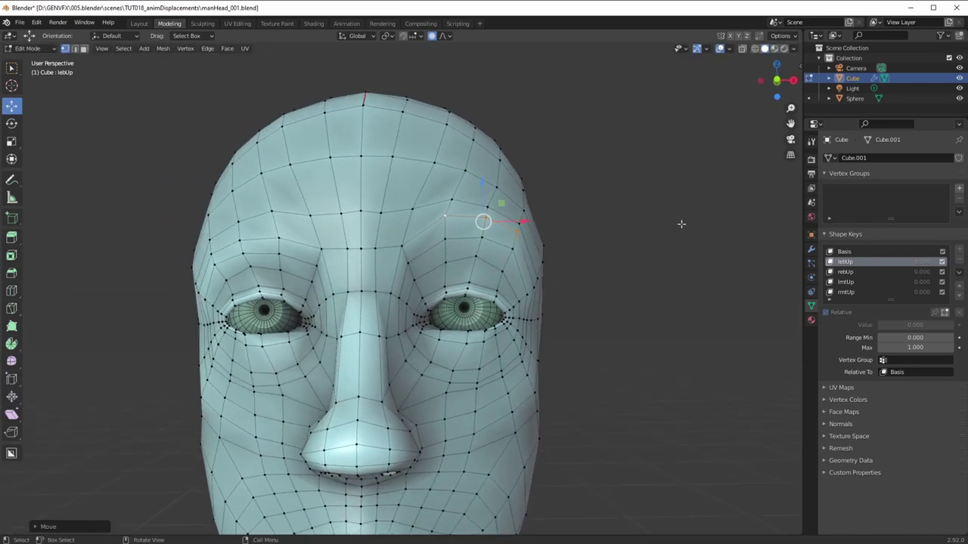
{"action": "left_click", "coordinate": [845, 252]}
{"action": "left_click", "coordinate": [847, 262]}
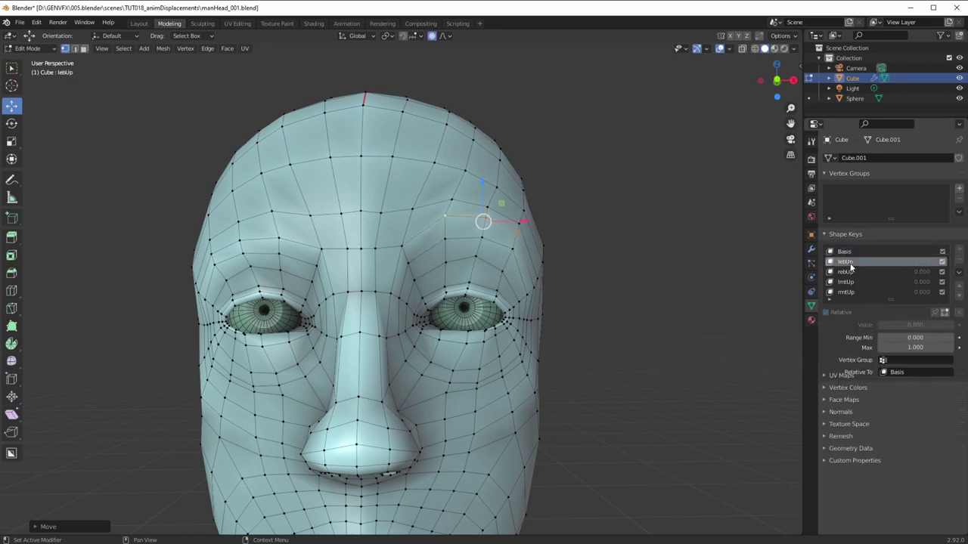
Step: Make rebUp active, select three vertices along the character's right eyebrow, and raise them with proportional editing
{"action": "left_click", "coordinate": [846, 272]}
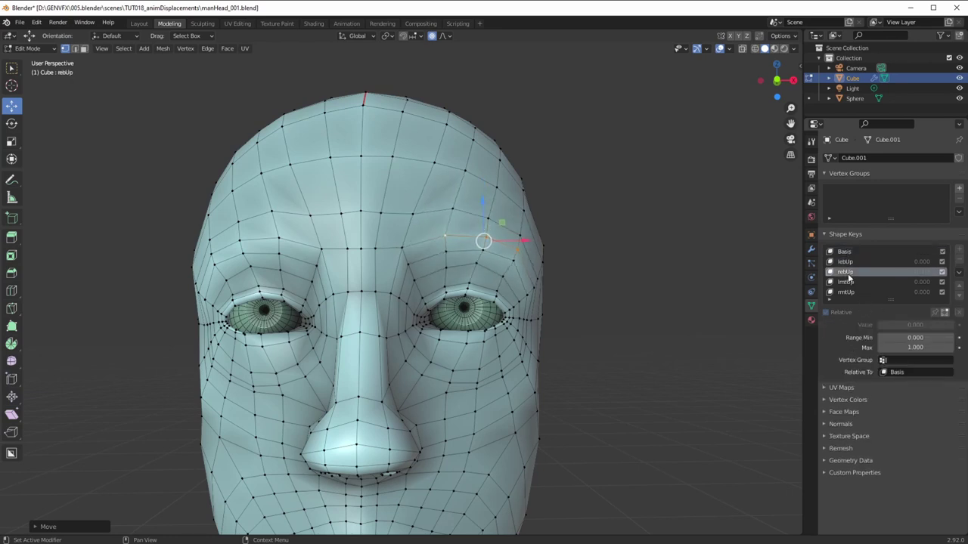
{"action": "left_click", "coordinate": [277, 237]}
{"action": "left_click", "coordinate": [238, 239]}
{"action": "left_click", "coordinate": [212, 254]}
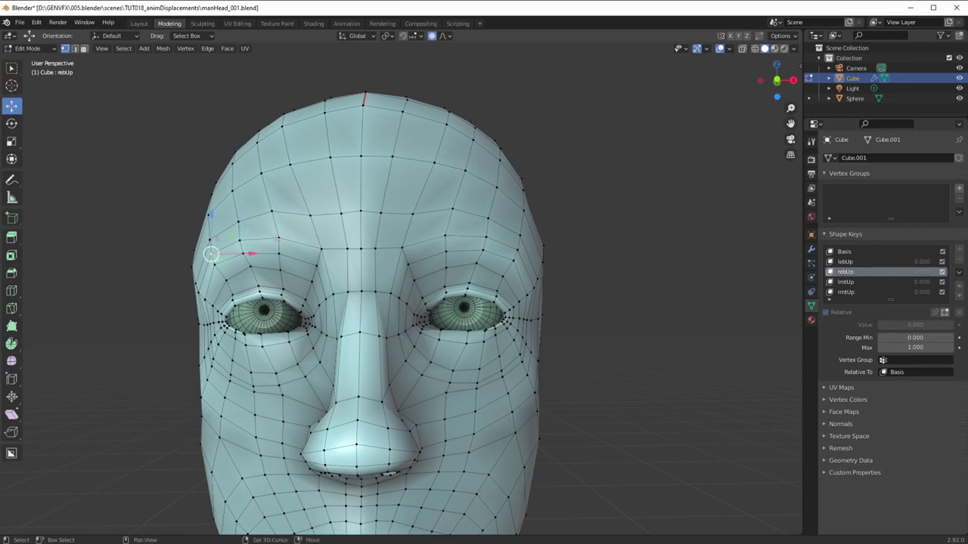
{"action": "left_click", "coordinate": [277, 239], "text": "ctrl"}
{"action": "middle_click_drag", "start_coordinate": [276, 239], "coordinate": [288, 249]}
{"action": "left_click_drag", "start_coordinate": [316, 251], "coordinate": [317, 227]}
{"action": "middle_click_drag", "start_coordinate": [317, 227], "coordinate": [299, 252]}
Step: Alternate between the lebUp and rebUp shape keys to compare the two raised eyebrows
{"action": "left_click", "coordinate": [852, 261]}
{"action": "left_click", "coordinate": [851, 272]}
{"action": "left_click", "coordinate": [848, 263]}
{"action": "left_click", "coordinate": [850, 272]}
{"action": "left_click", "coordinate": [848, 262]}
{"action": "left_click", "coordinate": [849, 272]}
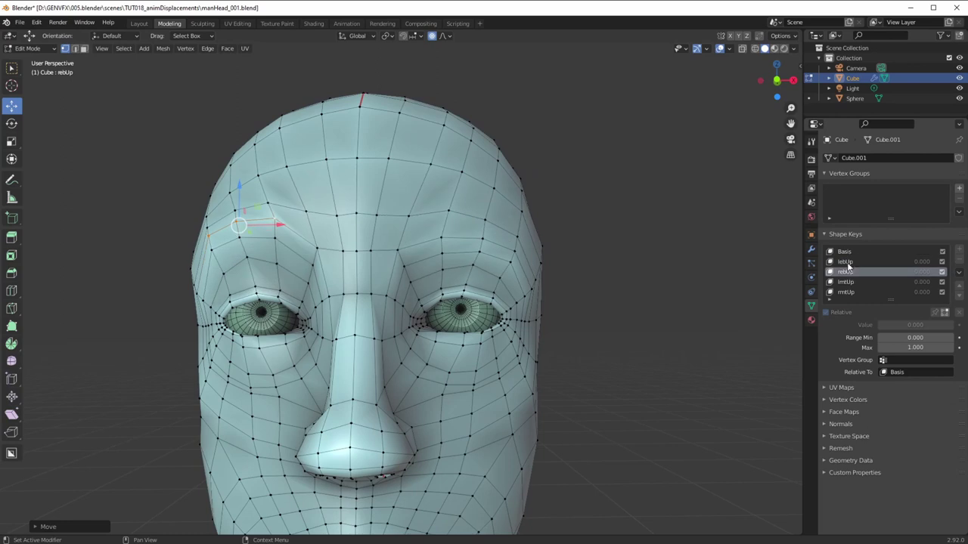
{"action": "left_click", "coordinate": [847, 262]}
{"action": "left_click", "coordinate": [848, 271]}
{"action": "left_click", "coordinate": [847, 262]}
{"action": "left_click", "coordinate": [848, 272]}
{"action": "left_click", "coordinate": [847, 262]}
{"action": "left_click", "coordinate": [849, 272]}
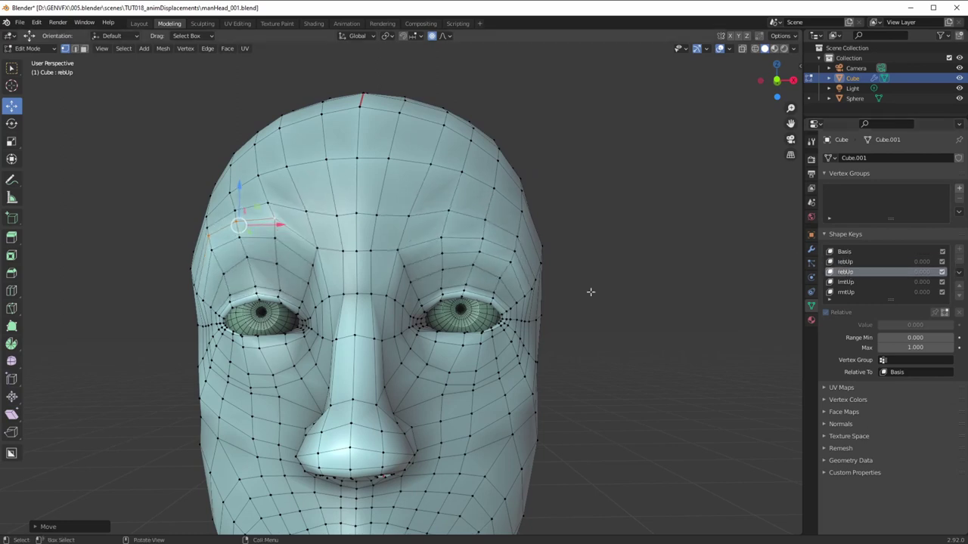
Step: In lmtUp, select the left mouth-corner vertices and raise them about 0.118 m along Z with a proportional size of 0.319
{"action": "middle_click_drag", "start_coordinate": [469, 316], "coordinate": [449, 267], "text": "ctrl"}
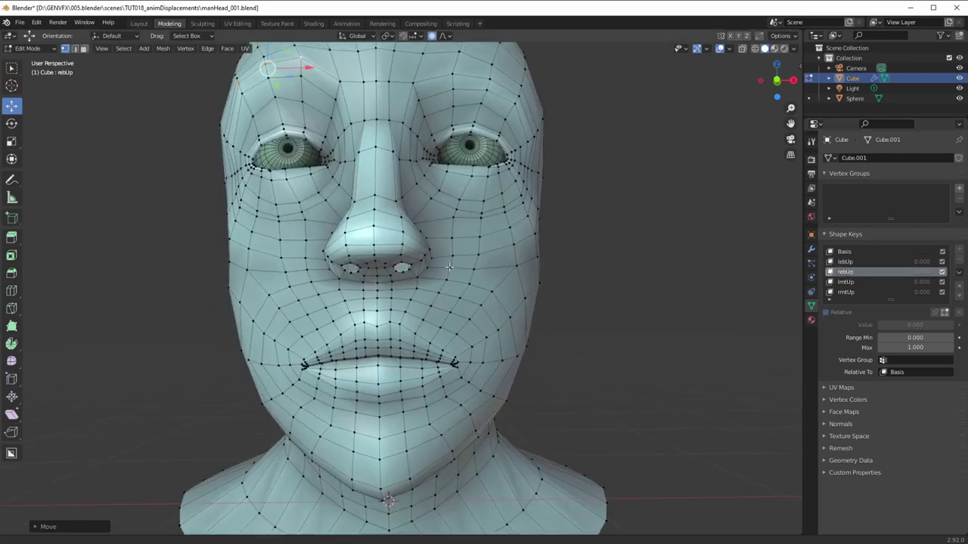
{"action": "left_click", "coordinate": [845, 282]}
{"action": "left_click", "coordinate": [457, 358]}
{"action": "middle_click_drag", "start_coordinate": [457, 358], "coordinate": [427, 353]}
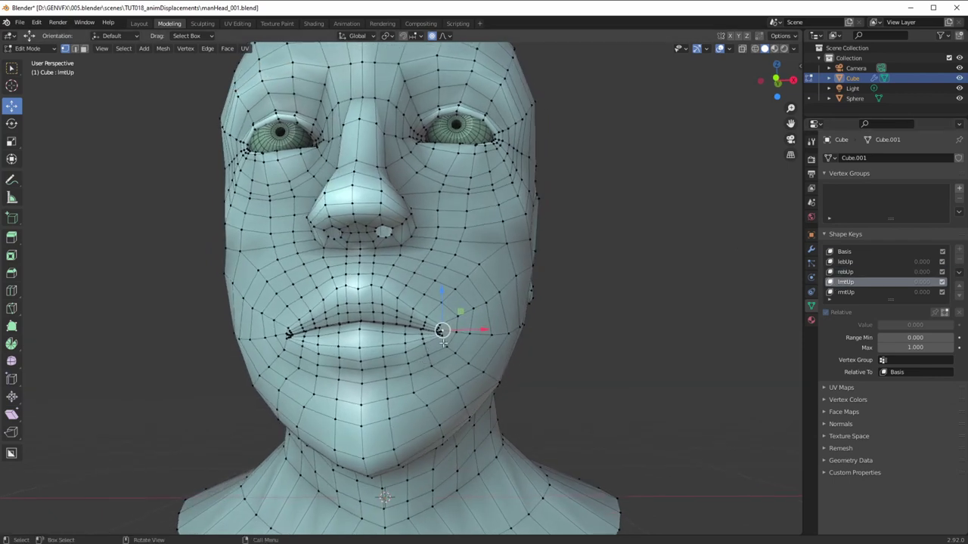
{"action": "middle_click_drag", "start_coordinate": [447, 379], "coordinate": [429, 346]}
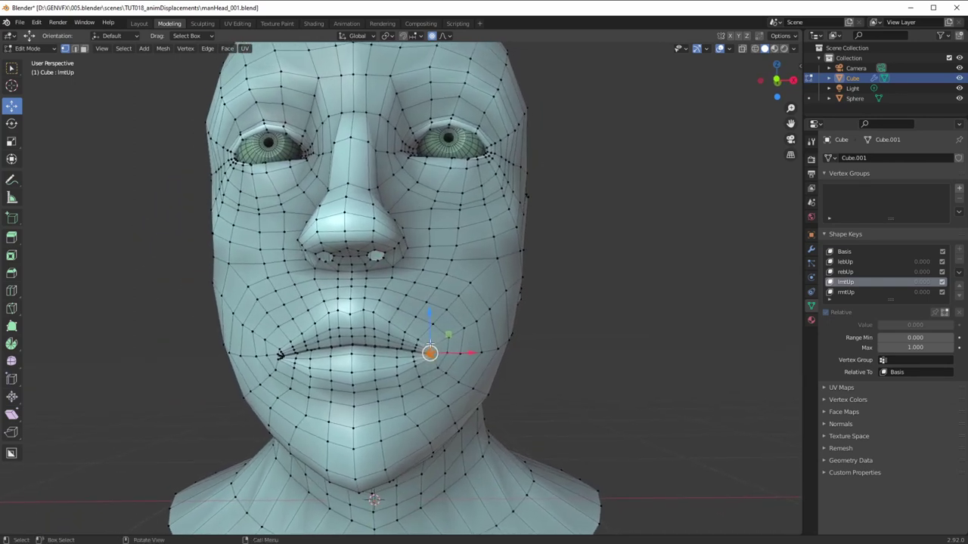
{"action": "left_click_drag", "start_coordinate": [429, 339], "coordinate": [429, 305]}
{"action": "scroll", "coordinate": [430, 324], "scroll_direction": "down", "scroll_amount": 4}
{"action": "middle_click_drag", "start_coordinate": [381, 321], "coordinate": [325, 312]}
Step: Try the Sphere, Root and Inverse Square proportional falloffs on the left mouth-corner move, and settle on Sharp
{"action": "left_click", "coordinate": [449, 37]}
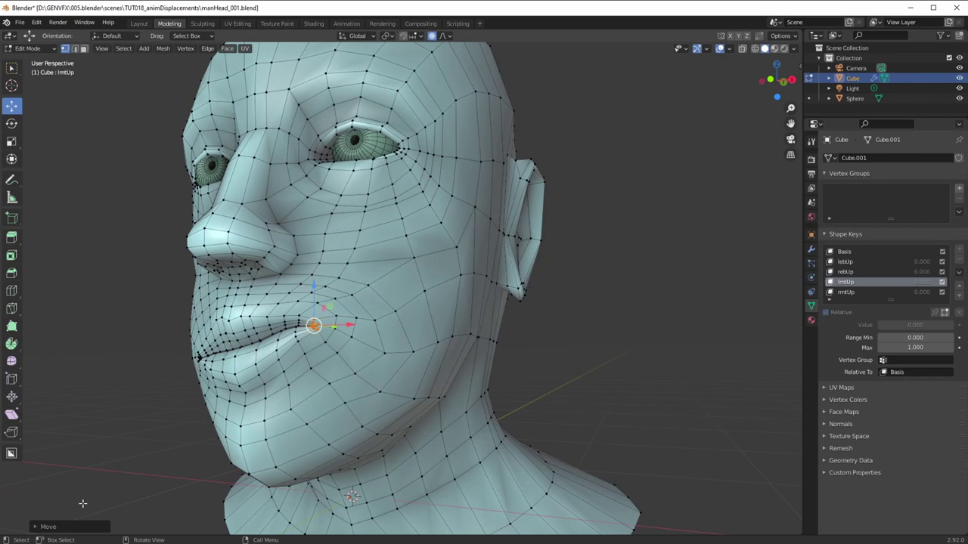
{"action": "left_click", "coordinate": [77, 529]}
{"action": "left_click", "coordinate": [106, 490]}
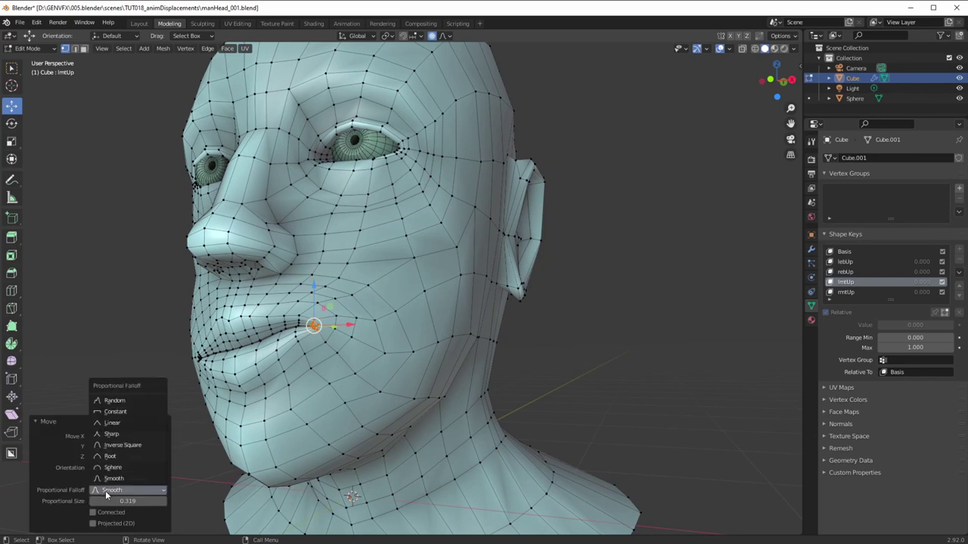
{"action": "left_click", "coordinate": [105, 468]}
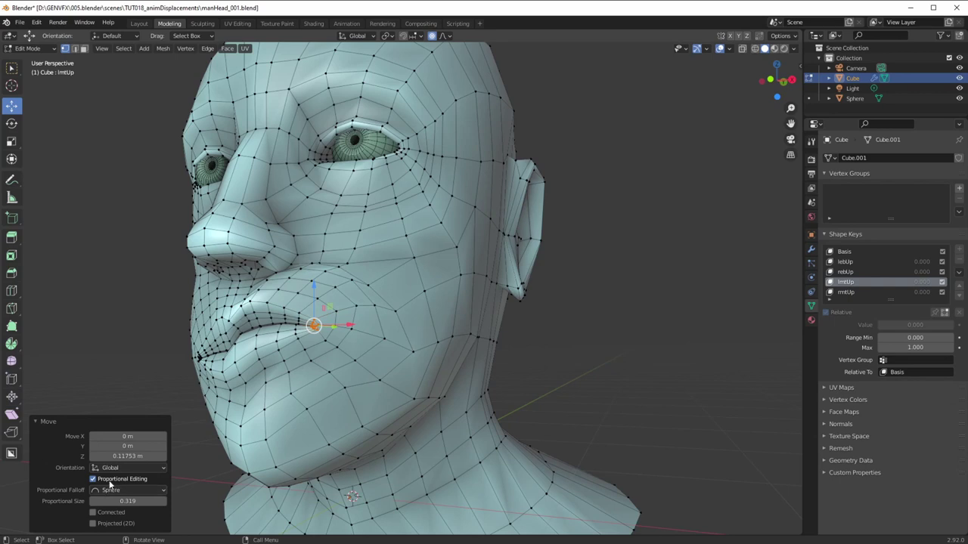
{"action": "left_click", "coordinate": [106, 490]}
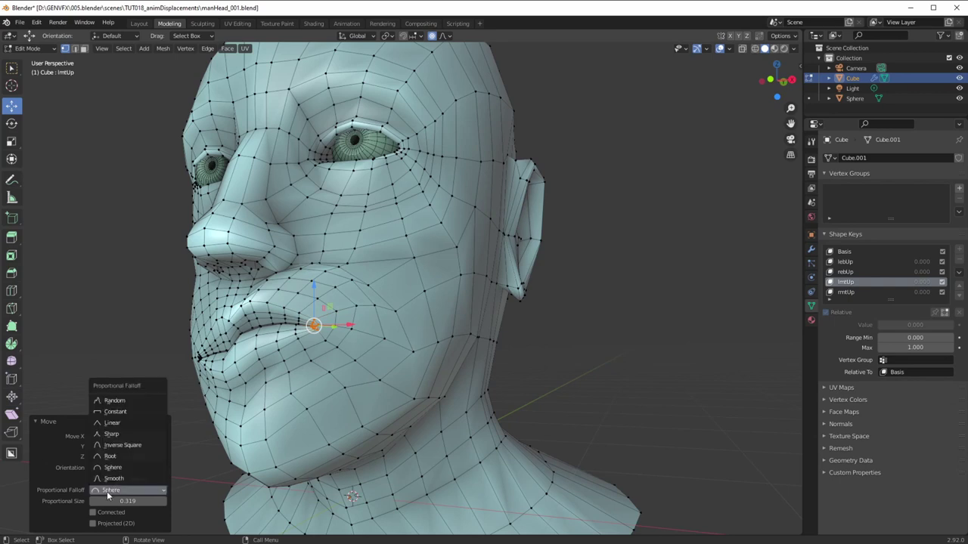
{"action": "left_click", "coordinate": [108, 457]}
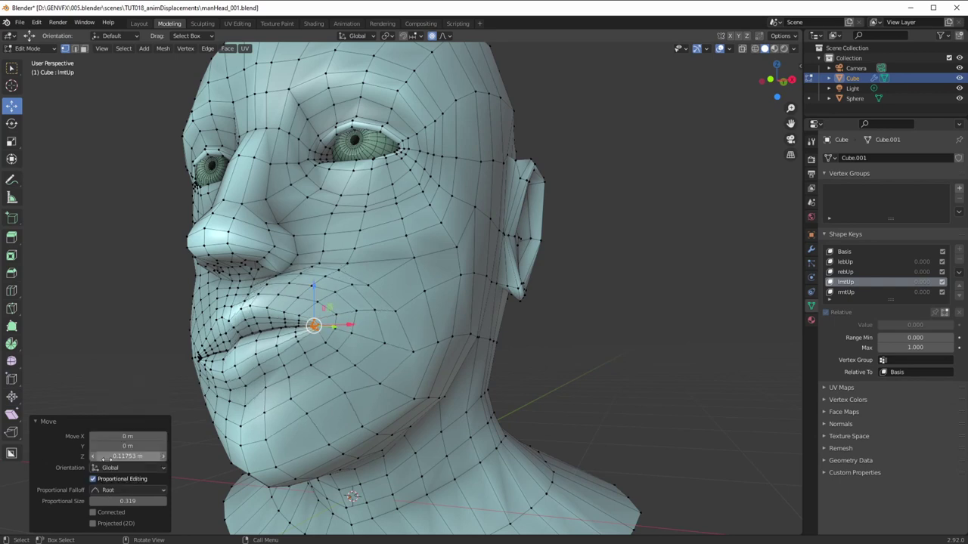
{"action": "left_click", "coordinate": [109, 490]}
{"action": "left_click", "coordinate": [108, 447]}
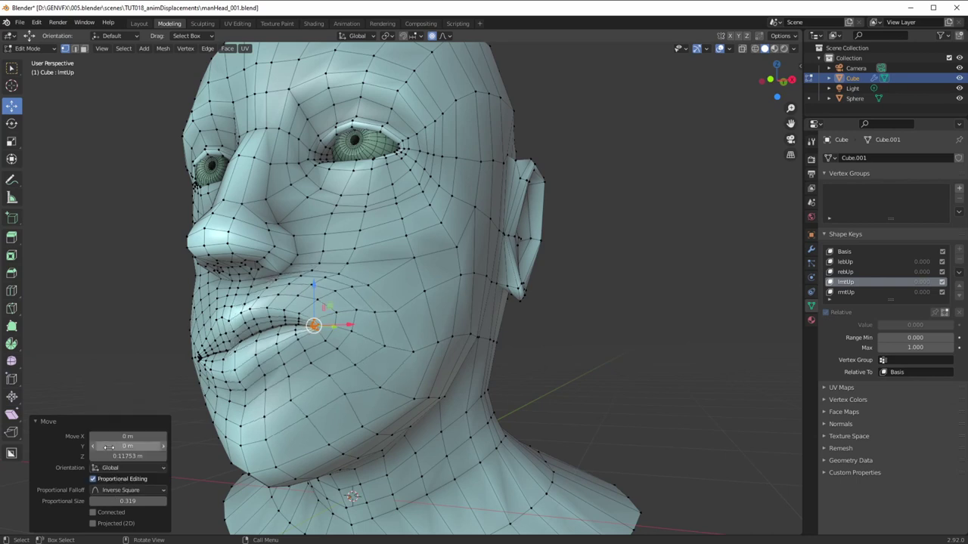
{"action": "left_click", "coordinate": [109, 490]}
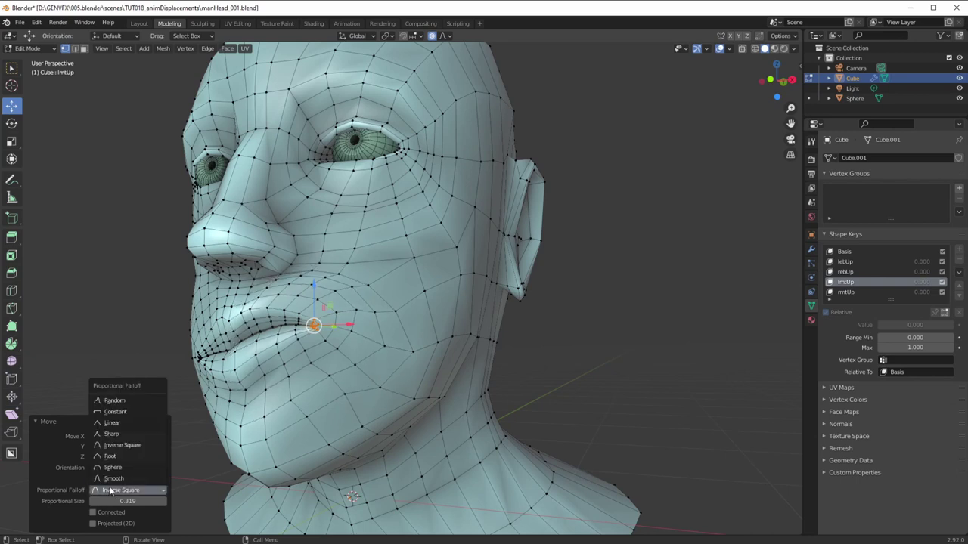
{"action": "left_click", "coordinate": [105, 436]}
{"action": "middle_click_drag", "start_coordinate": [207, 375], "coordinate": [234, 376]}
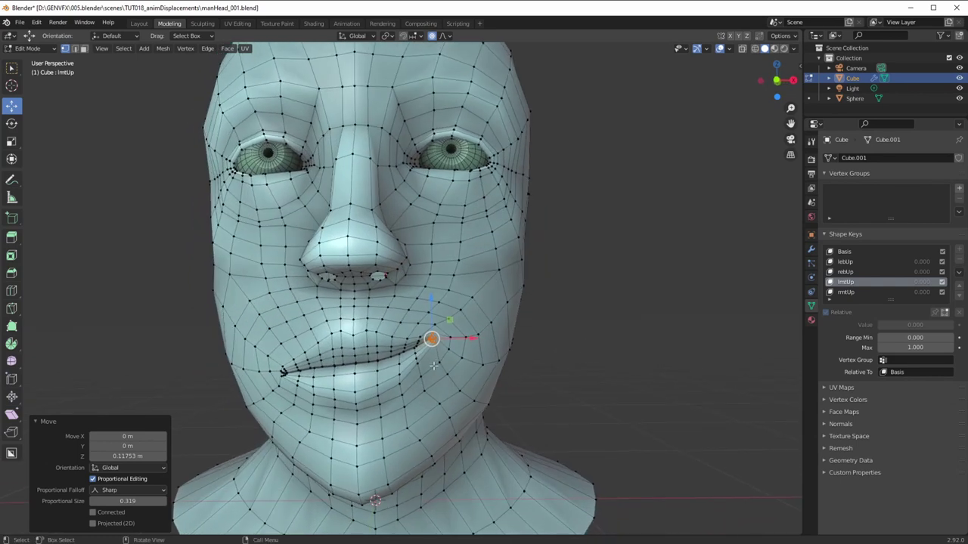
Step: Adjust the left mouth-corner move to 0.03 m in X and 0.14753 m in Z, with a proportional size of 0.369
{"action": "mouse_move", "coordinate": [129, 456]}
{"action": "left_mouse_down"}
{"action": "mouse_move", "coordinate": [113, 456]}
{"action": "mouse_move", "coordinate": [140, 455]}
{"action": "left_mouse_up"}
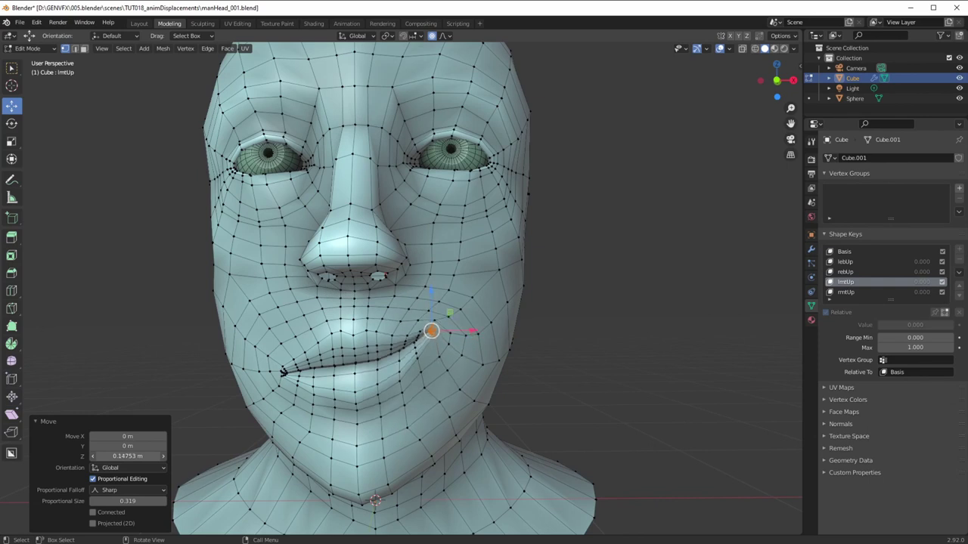
{"action": "mouse_move", "coordinate": [118, 501]}
{"action": "left_mouse_down"}
{"action": "mouse_move", "coordinate": [139, 501]}
{"action": "mouse_move", "coordinate": [131, 500]}
{"action": "left_mouse_up"}
{"action": "left_click_drag", "start_coordinate": [127, 436], "coordinate": [130, 436]}
{"action": "middle_click_drag", "start_coordinate": [197, 446], "coordinate": [307, 406]}
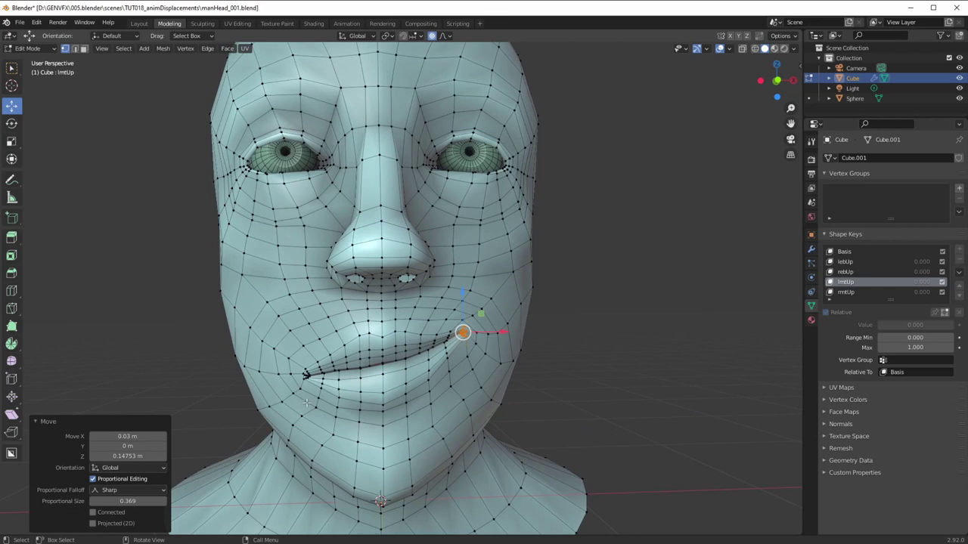
Step: Compare the raised left mouth corner in lmtUp with the rebUp shape key
{"action": "left_click", "coordinate": [839, 272]}
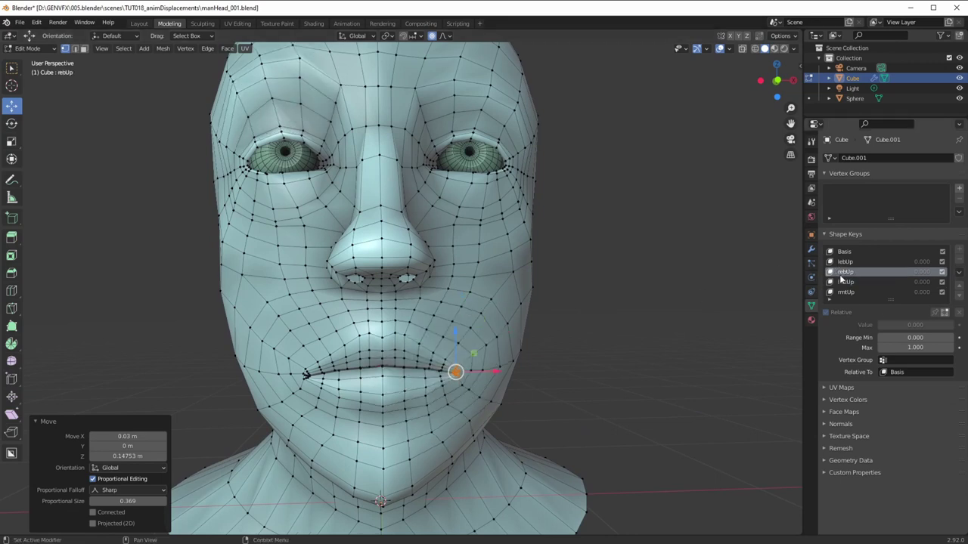
{"action": "middle_click_drag", "start_coordinate": [730, 239], "coordinate": [738, 255]}
{"action": "left_click", "coordinate": [845, 282]}
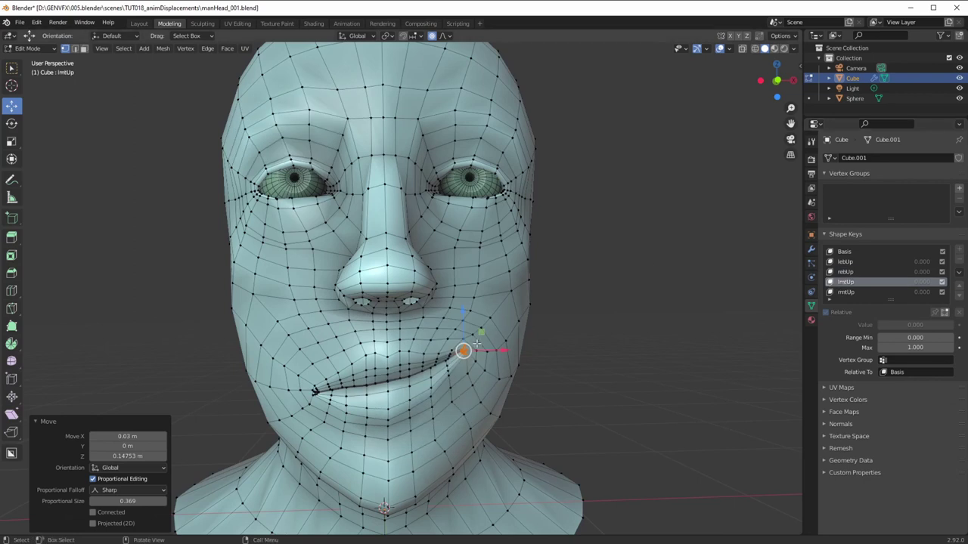
Step: In rmtUp, select the right mouth-corner vertices and raise them about 0.128 m along Z with a proportional size of 0.369
{"action": "left_click", "coordinate": [845, 291]}
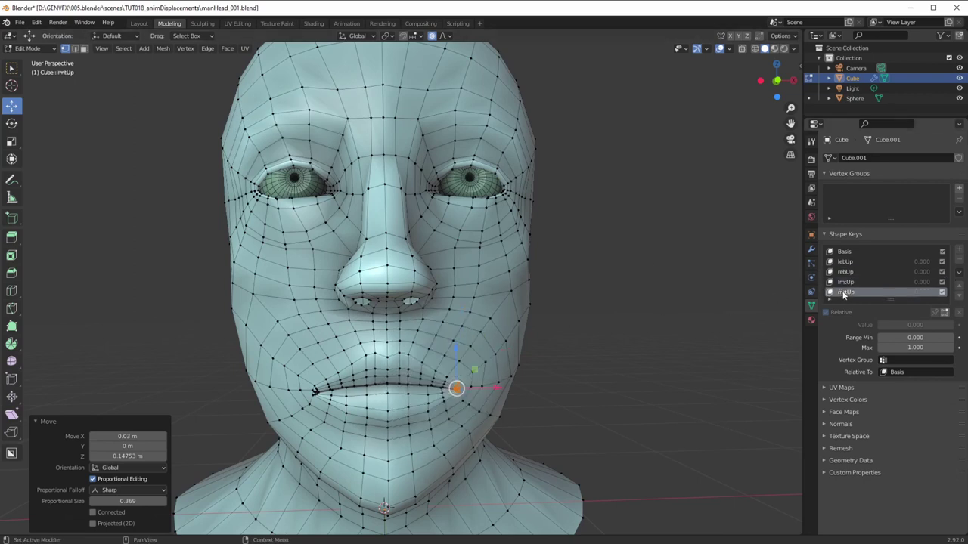
{"action": "left_click", "coordinate": [314, 391]}
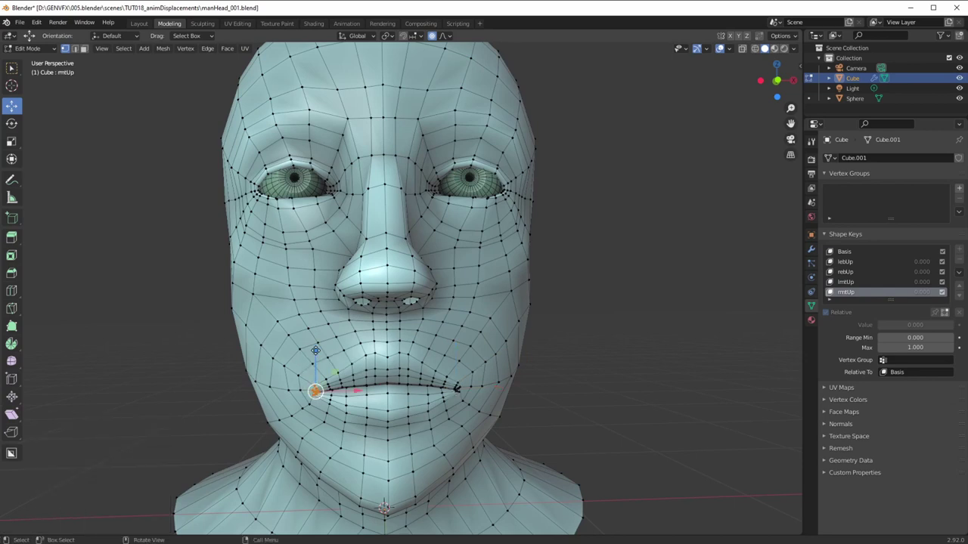
{"action": "key", "text": "g"}
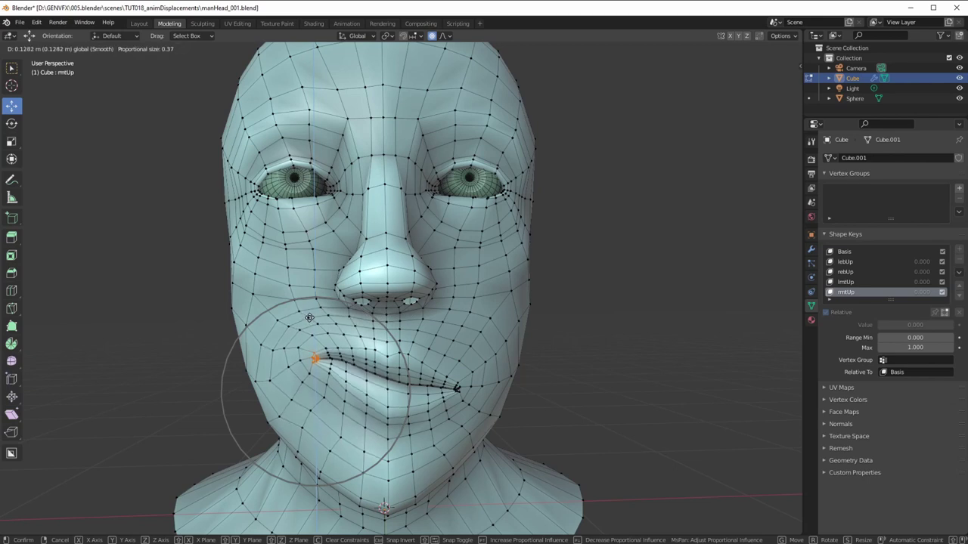
{"action": "left_click", "coordinate": [309, 320]}
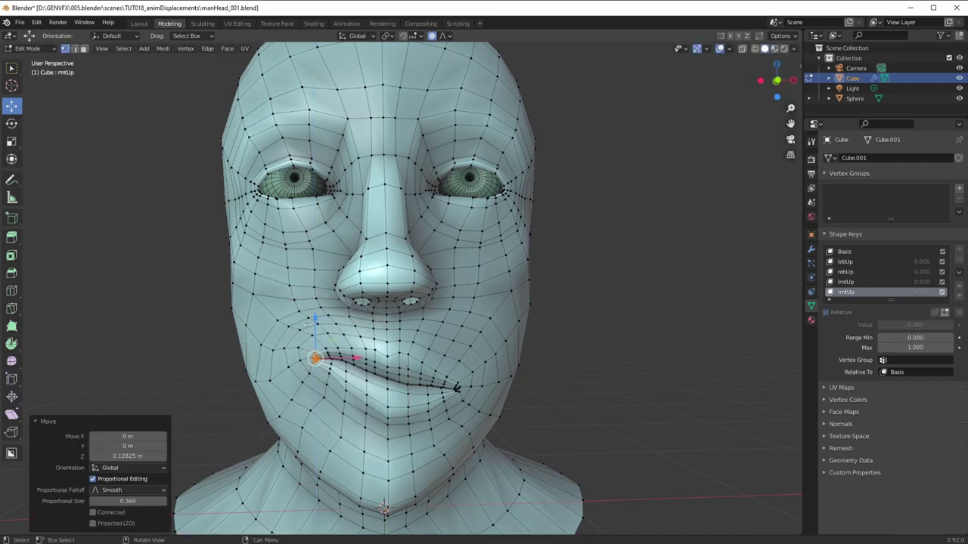
Step: Set the right mouth-corner move to Sharp falloff and shift it -0.04 m in X
{"action": "left_click", "coordinate": [128, 489]}
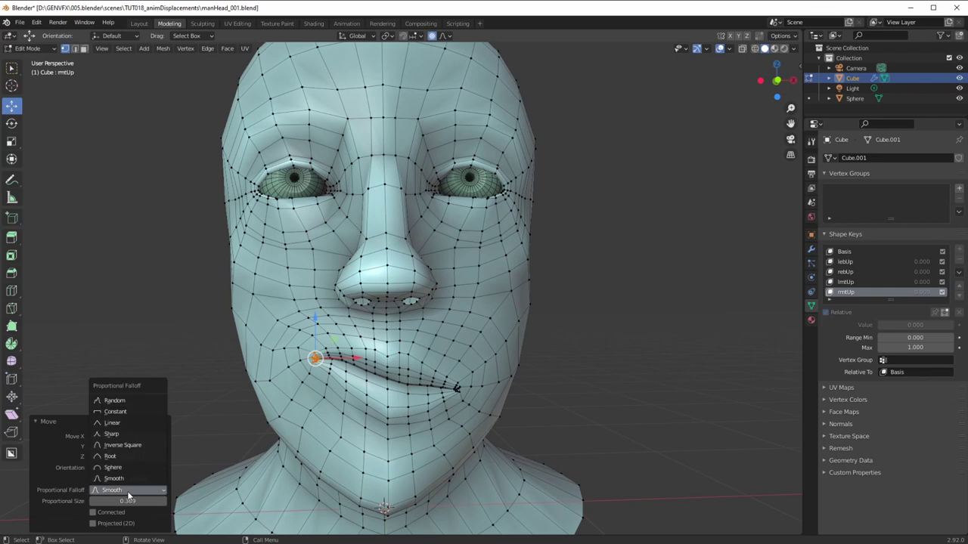
{"action": "left_click", "coordinate": [114, 433]}
{"action": "left_click_drag", "start_coordinate": [115, 436], "coordinate": [92, 436]}
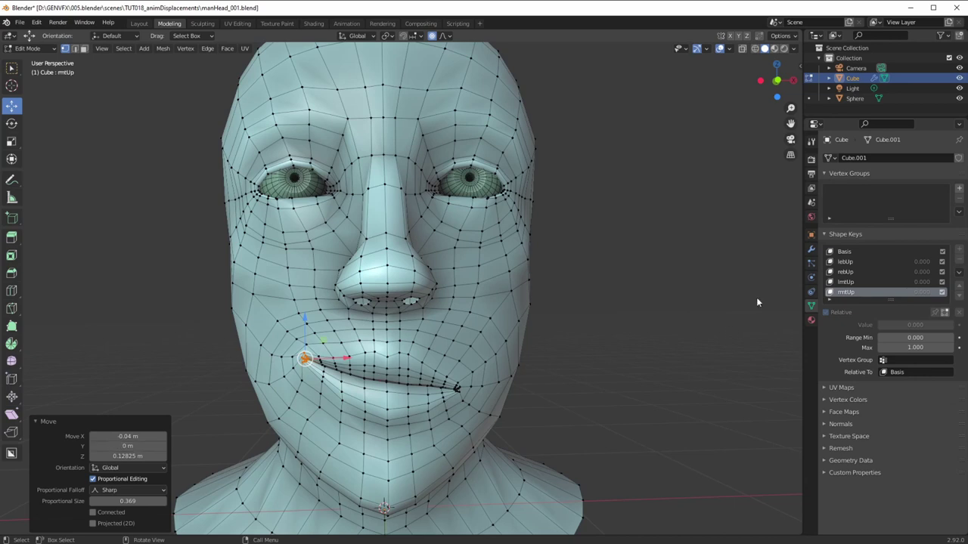
Step: Switch to Object Mode and set the rmtUp and lmtUp shape key values to 1.000
{"action": "left_click", "coordinate": [30, 48]}
{"action": "left_click", "coordinate": [39, 59]}
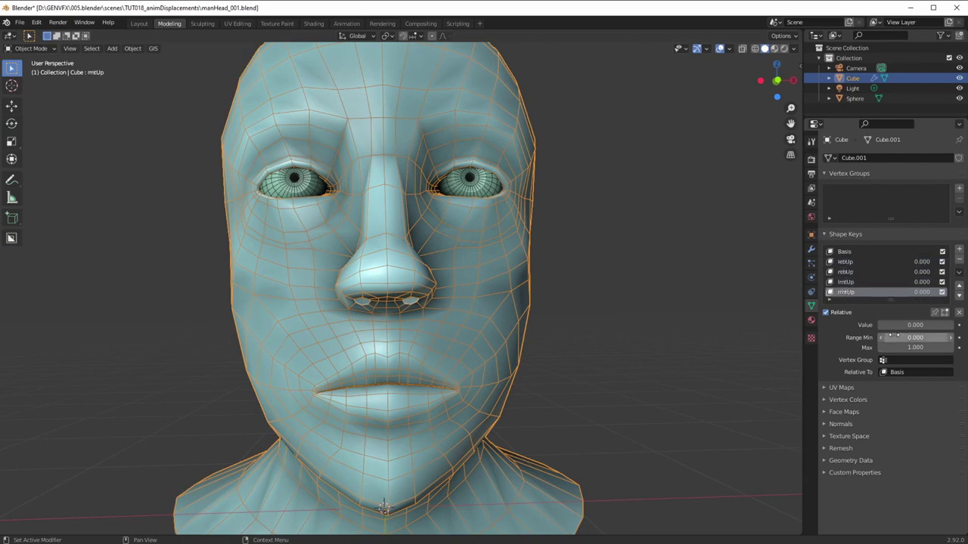
{"action": "left_click_drag", "start_coordinate": [910, 325], "coordinate": [950, 322]}
{"action": "middle_click_drag", "start_coordinate": [538, 340], "coordinate": [499, 321]}
{"action": "left_click", "coordinate": [850, 282]}
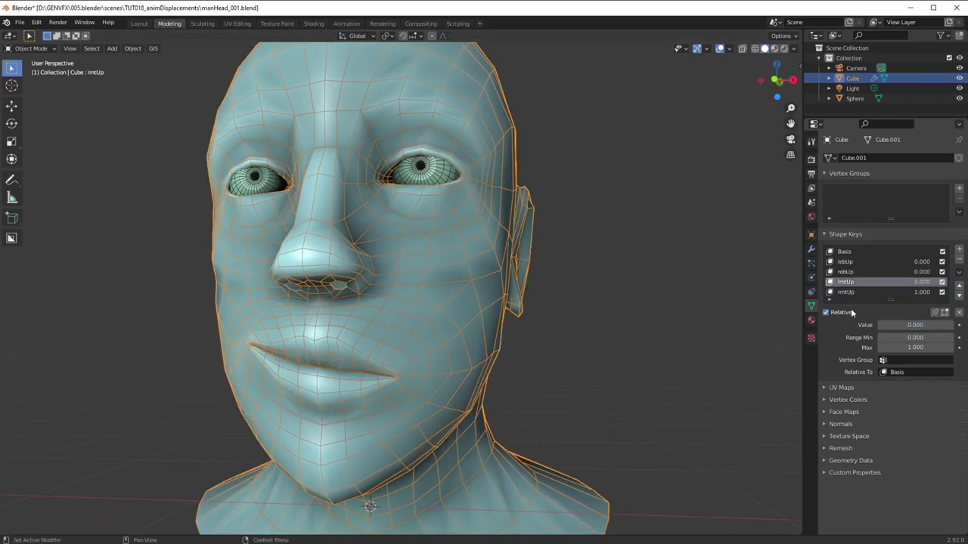
{"action": "left_click_drag", "start_coordinate": [895, 325], "coordinate": [953, 325]}
{"action": "left_click", "coordinate": [842, 292]}
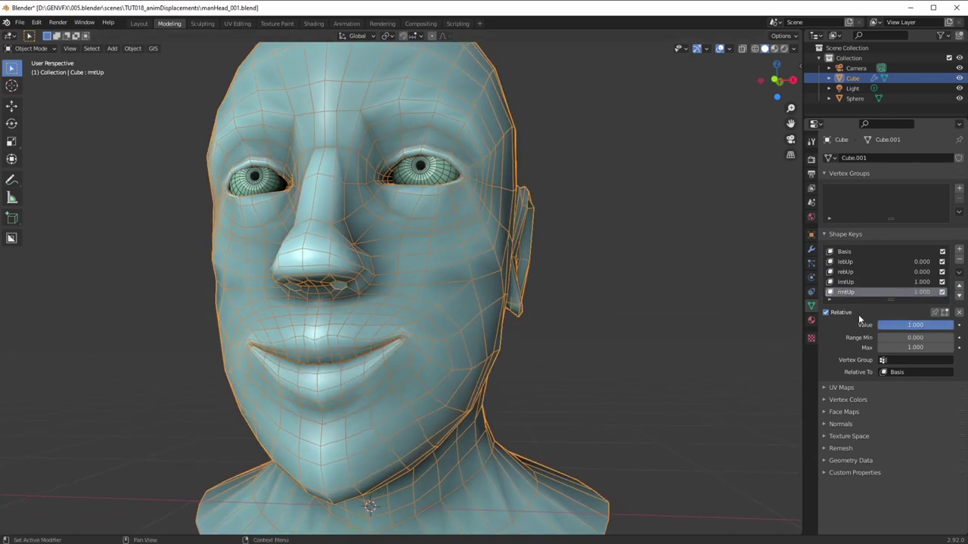
Step: Raise the rebUp and lebUp shape key values to 1.000 and view the combined expression
{"action": "left_click", "coordinate": [849, 272]}
{"action": "left_click_drag", "start_coordinate": [892, 325], "coordinate": [951, 325]}
{"action": "left_click", "coordinate": [845, 262]}
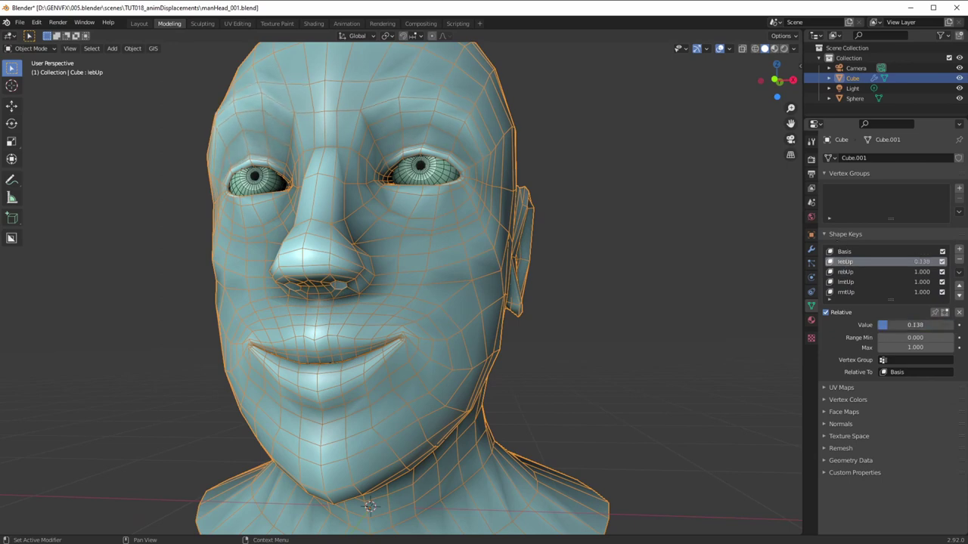
{"action": "middle_click_drag", "start_coordinate": [558, 254], "coordinate": [513, 299]}
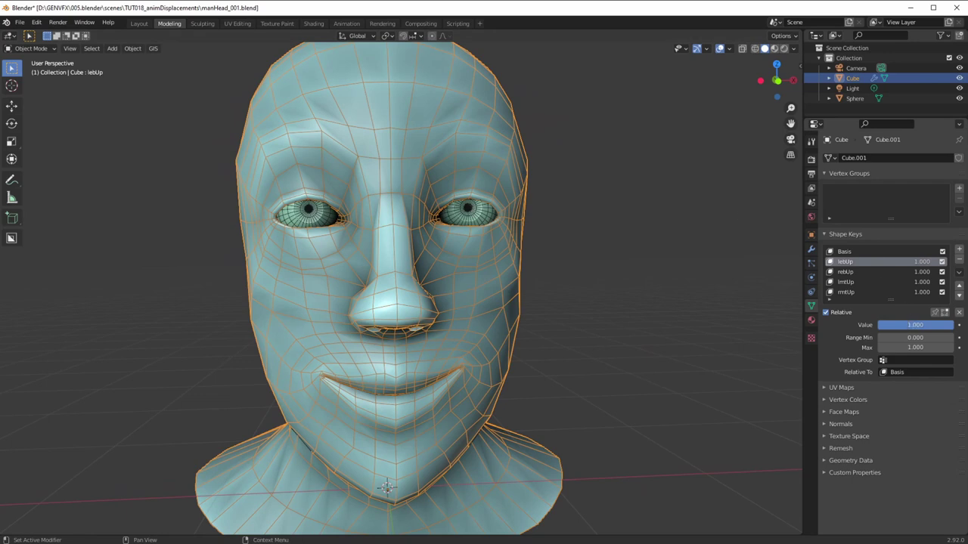
Step: Set the lebUp and rmtUp shape key values to 0 to view an asymmetric expression
{"action": "left_click", "coordinate": [913, 325]}
{"action": "type", "text": "0"}
{"action": "key", "text": "Return"}
{"action": "left_click", "coordinate": [860, 294]}
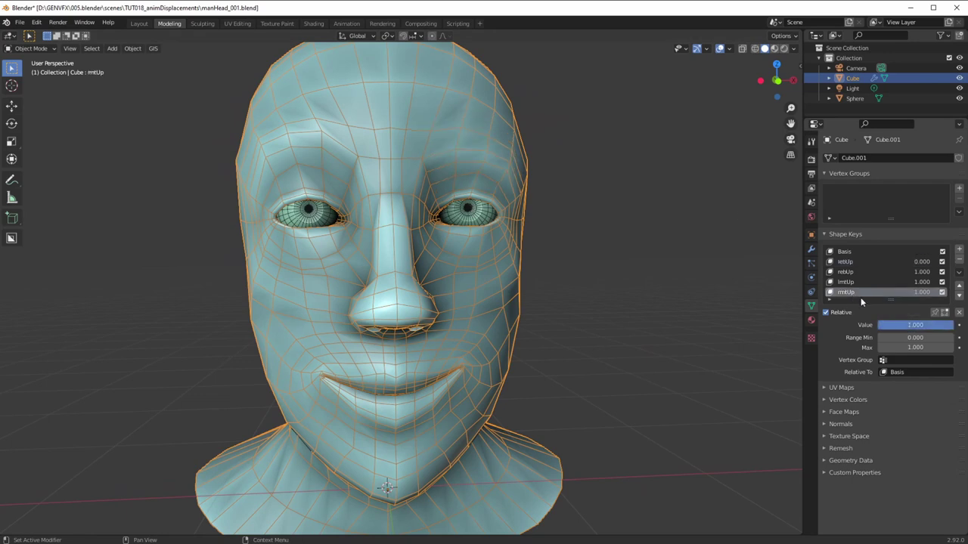
{"action": "left_click_drag", "start_coordinate": [916, 324], "coordinate": [870, 324]}
{"action": "middle_click_drag", "start_coordinate": [594, 292], "coordinate": [579, 287]}
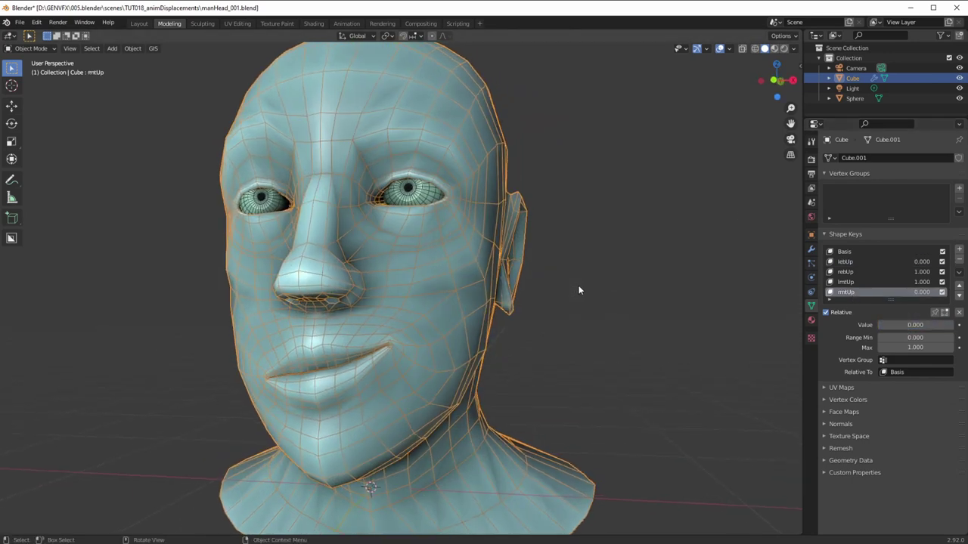
Step: Try a negative value on rmtUp with its range minimum at -1, and return the value to 0
{"action": "left_click", "coordinate": [903, 339]}
{"action": "type", "text": "-1"}
{"action": "key", "text": "Return"}
{"action": "mouse_move", "coordinate": [918, 330]}
{"action": "left_mouse_down"}
{"action": "mouse_move", "coordinate": [891, 330]}
{"action": "mouse_move", "coordinate": [901, 330]}
{"action": "left_mouse_up"}
{"action": "left_click", "coordinate": [907, 325]}
{"action": "type", "text": "0"}
{"action": "key", "text": "Return"}
Step: Restore rmtUp's range minimum to 0 and raise its value to 1.000
{"action": "left_click", "coordinate": [905, 338]}
{"action": "type", "text": "0"}
{"action": "key", "text": "Return"}
{"action": "left_click_drag", "start_coordinate": [897, 327], "coordinate": [954, 325]}
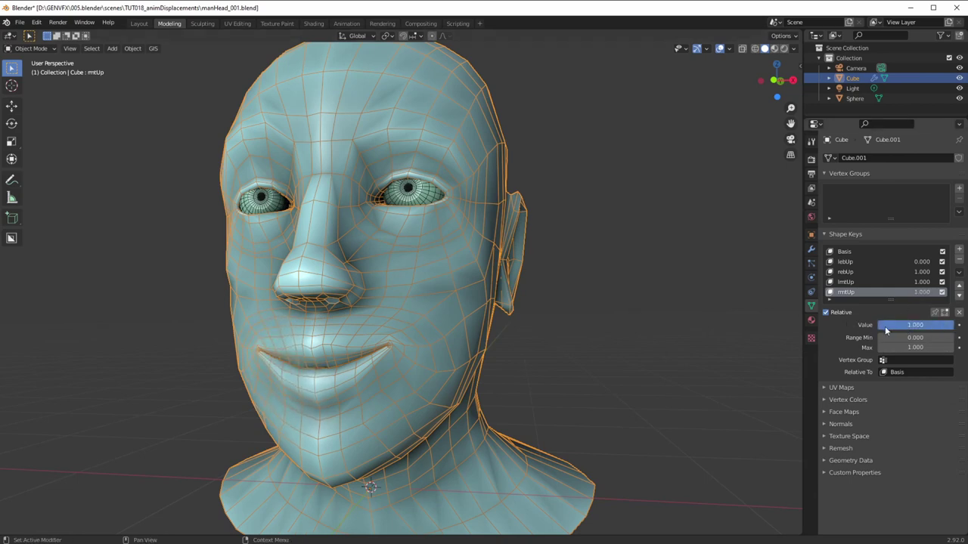
Step: Reset the lmtUp, rebUp and rmtUp shape key values to 0, leaving the face neutral
{"action": "left_click_drag", "start_coordinate": [910, 324], "coordinate": [876, 325]}
{"action": "left_click", "coordinate": [847, 282]}
{"action": "left_click", "coordinate": [845, 271]}
{"action": "left_click", "coordinate": [843, 261]}
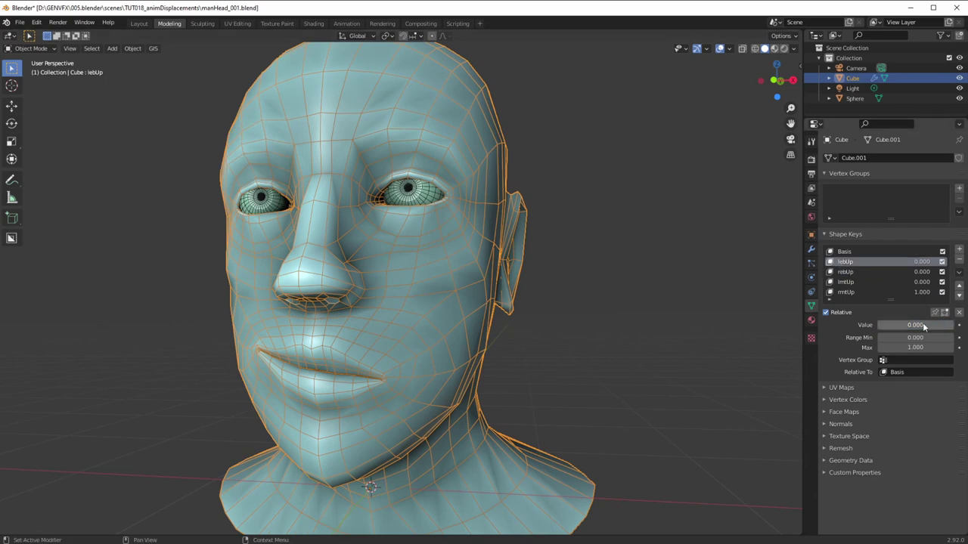
{"action": "double_click", "coordinate": [915, 325]}
{"action": "key", "text": "Return"}
{"action": "left_click", "coordinate": [849, 294]}
{"action": "left_click_drag", "start_coordinate": [914, 326], "coordinate": [877, 326]}
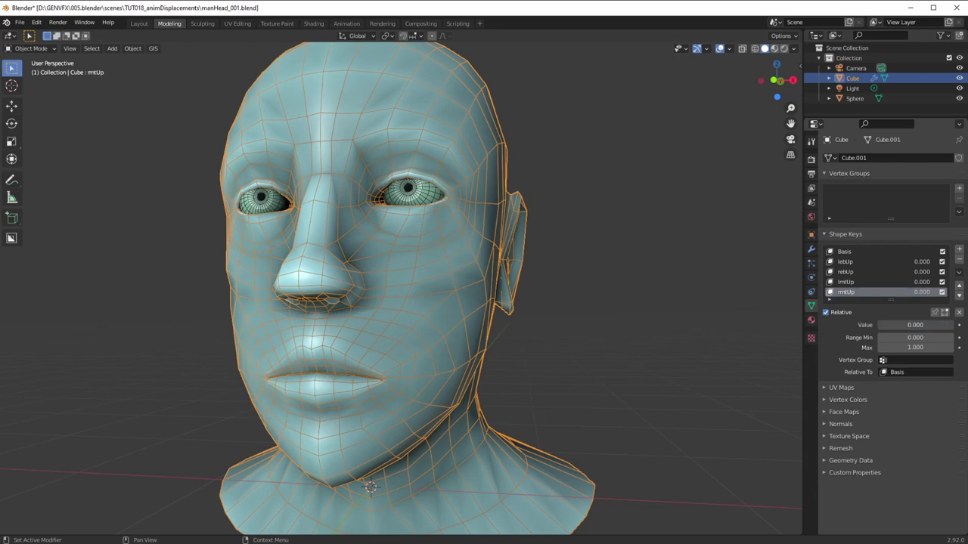
Step: Switch to the Texture Paint workspace for painting the head
{"action": "middle_click_drag", "start_coordinate": [292, 347], "coordinate": [345, 368]}
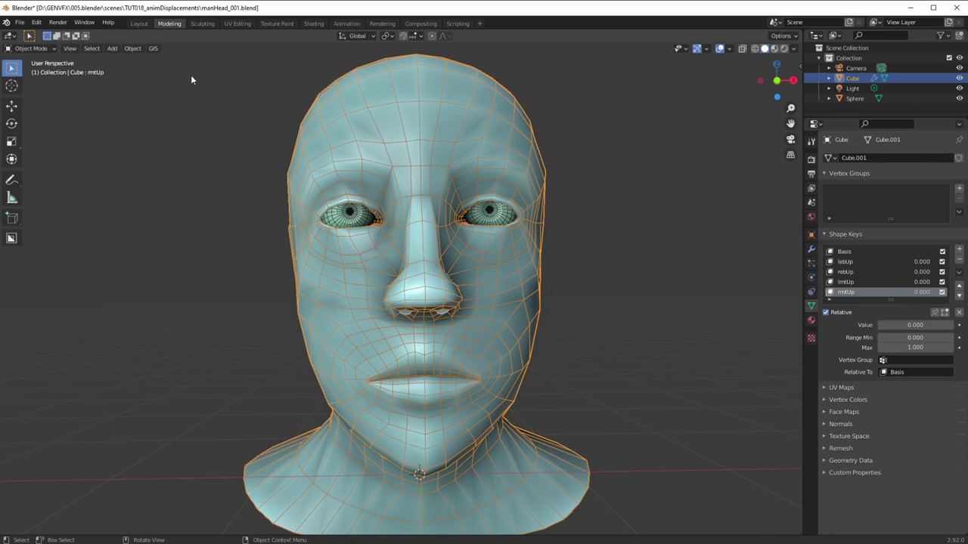
{"action": "left_click", "coordinate": [276, 23]}
{"action": "middle_click_drag", "start_coordinate": [536, 298], "coordinate": [550, 347]}
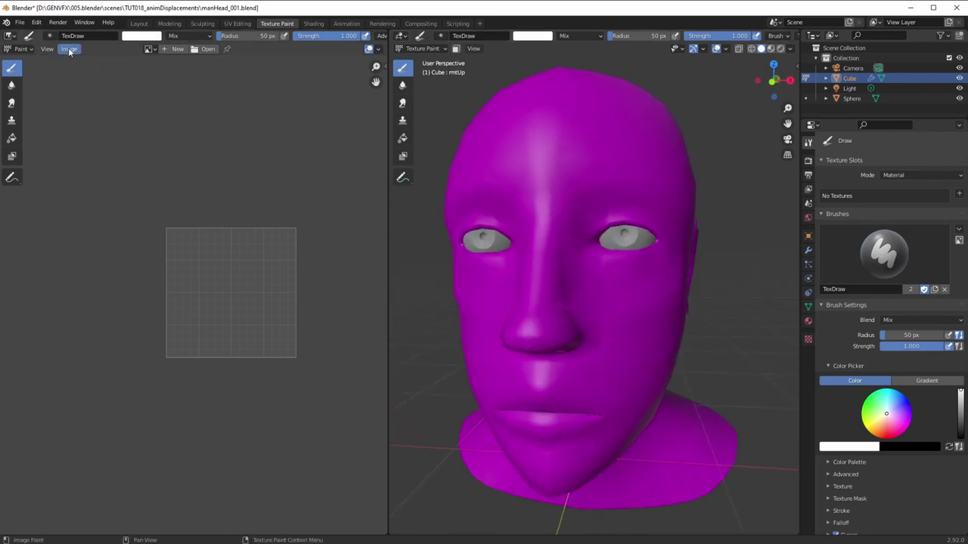
Step: Start a new image named lebUp_disp with a width and height of 2048 px
{"action": "left_click", "coordinate": [168, 49]}
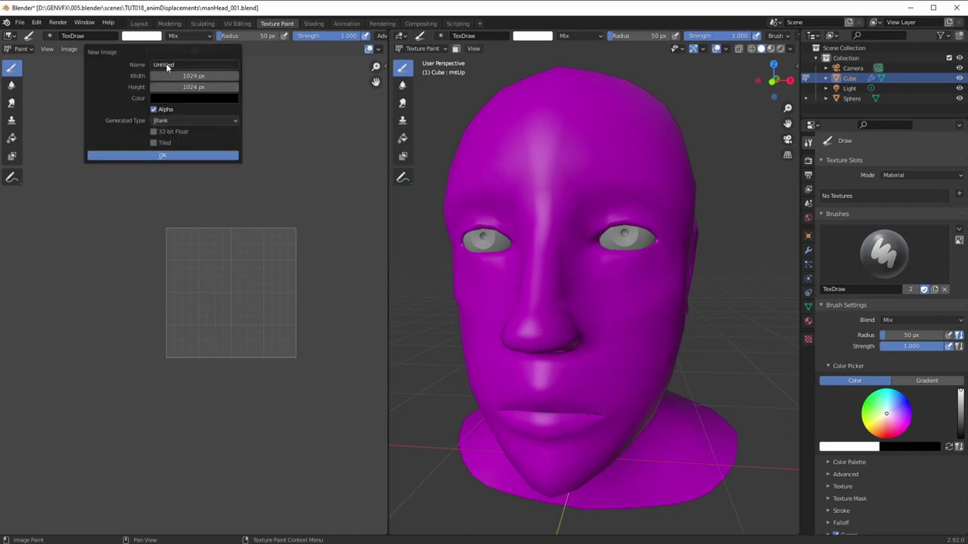
{"action": "left_click", "coordinate": [167, 66]}
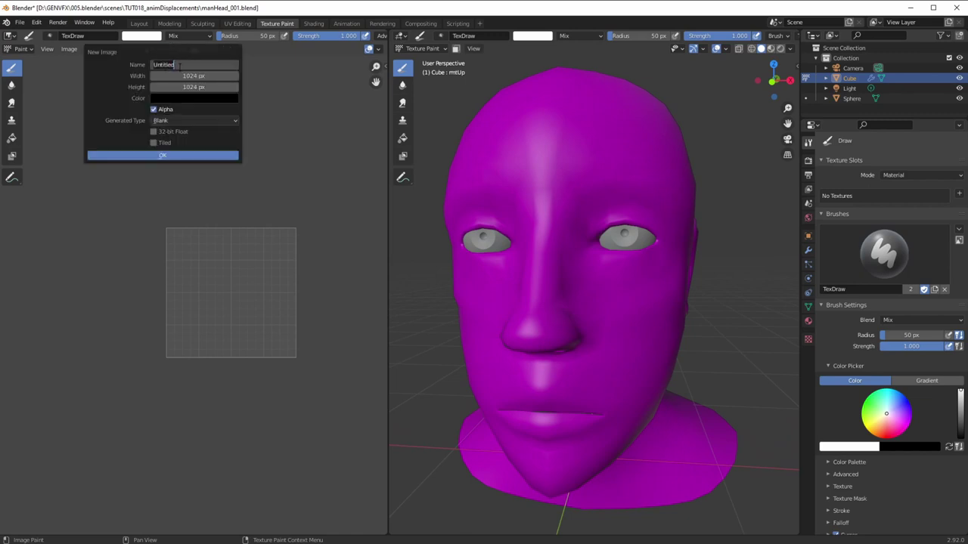
{"action": "type", "text": "le"}
{"action": "left_click", "coordinate": [200, 76]}
{"action": "type", "text": "2048"}
{"action": "left_click", "coordinate": [200, 87]}
{"action": "type", "text": "20"}
{"action": "key", "text": "Return"}
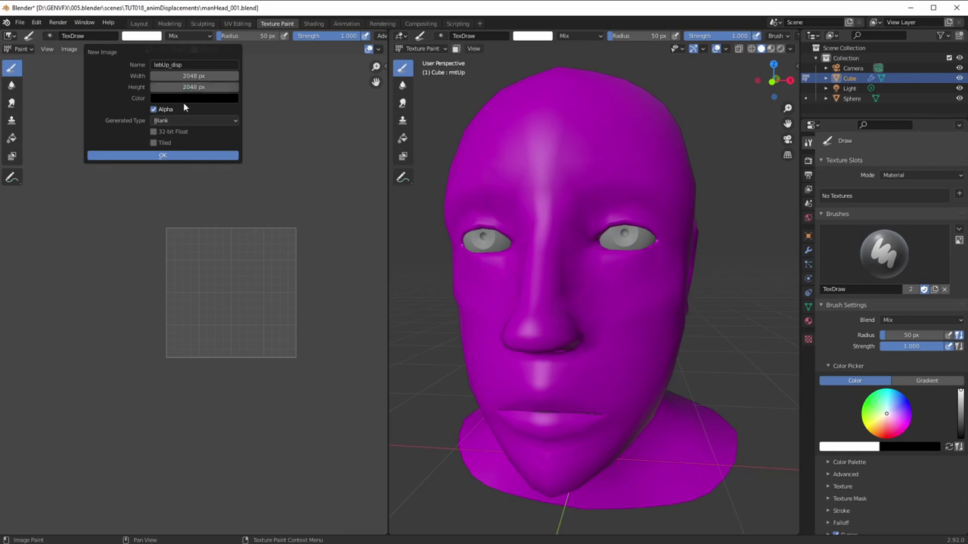
Step: Set the new image's fill color to mid-gray with an HSV value of 0.5
{"action": "left_click", "coordinate": [186, 99]}
{"action": "left_click", "coordinate": [191, 228]}
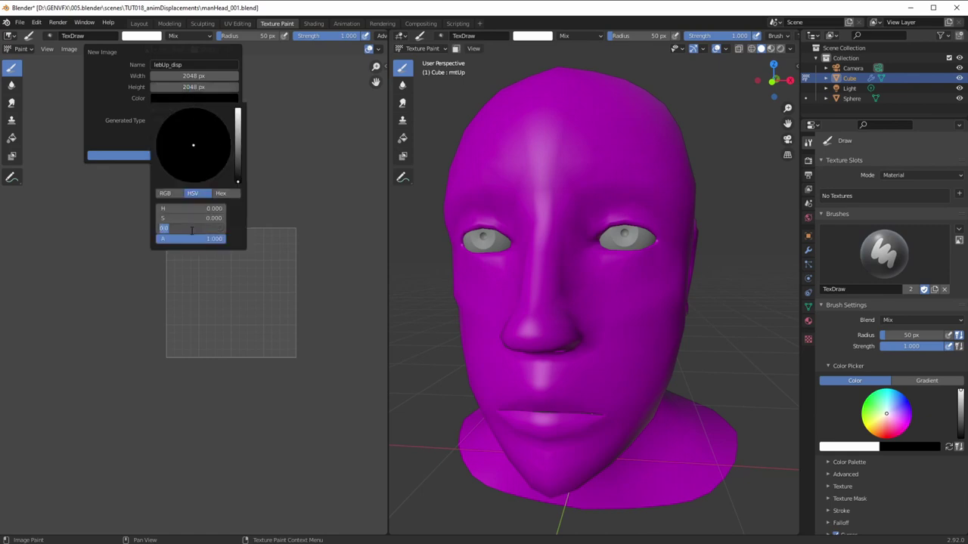
{"action": "type", "text": "0.5"}
{"action": "key", "text": "Return"}
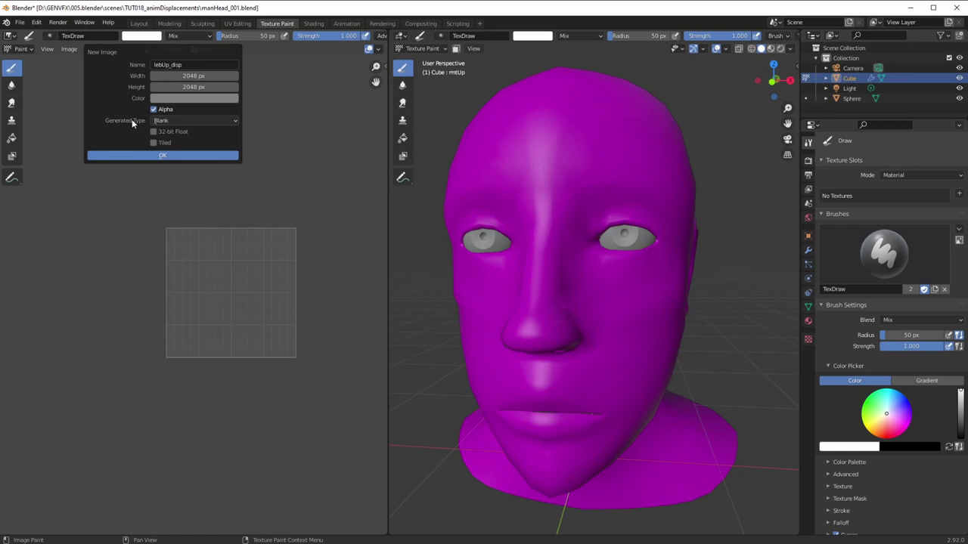
Step: Create the blank lebUp_disp image with the chosen settings and fit it in the image editor
{"action": "left_click", "coordinate": [159, 156]}
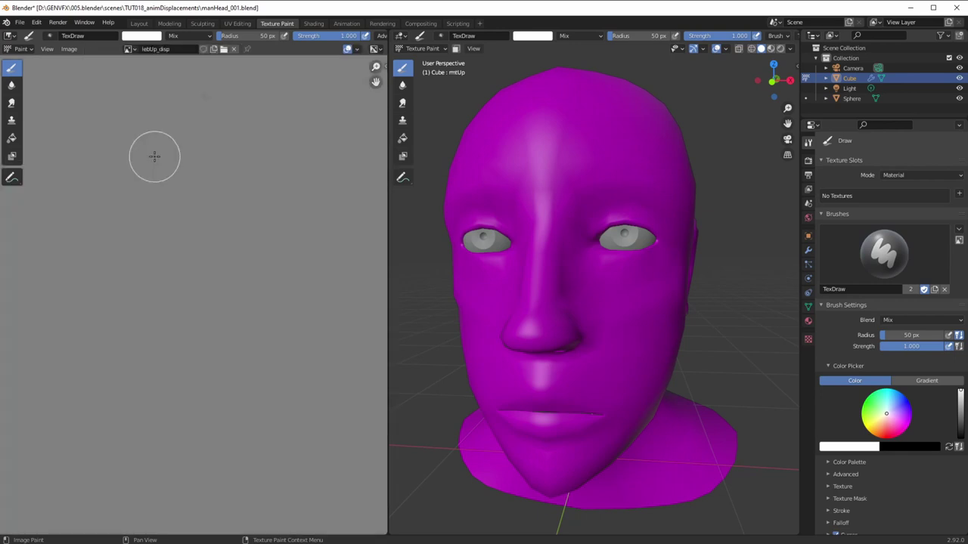
{"action": "middle_click_drag", "start_coordinate": [199, 277], "coordinate": [191, 311], "text": "ctrl"}
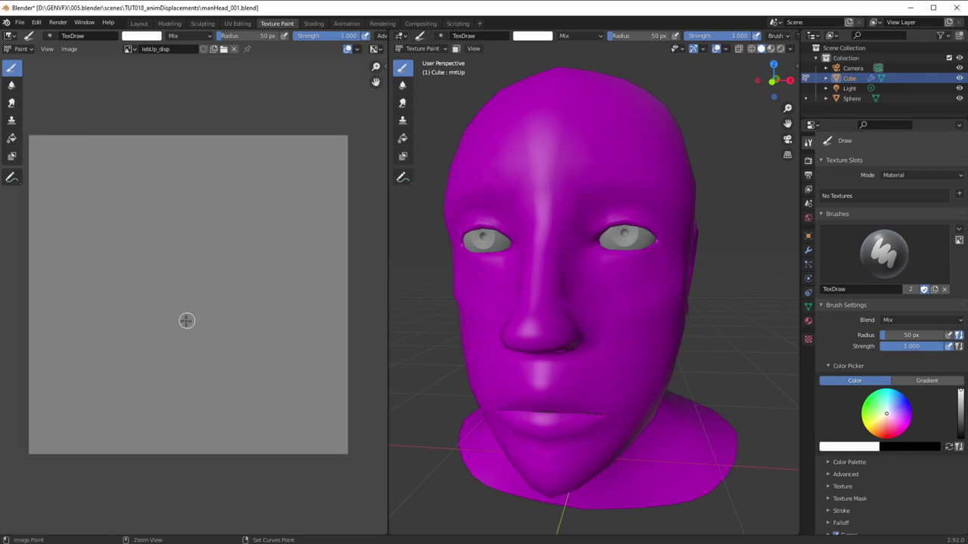
{"action": "scroll", "coordinate": [186, 320], "scroll_direction": "up", "scroll_amount": 1}
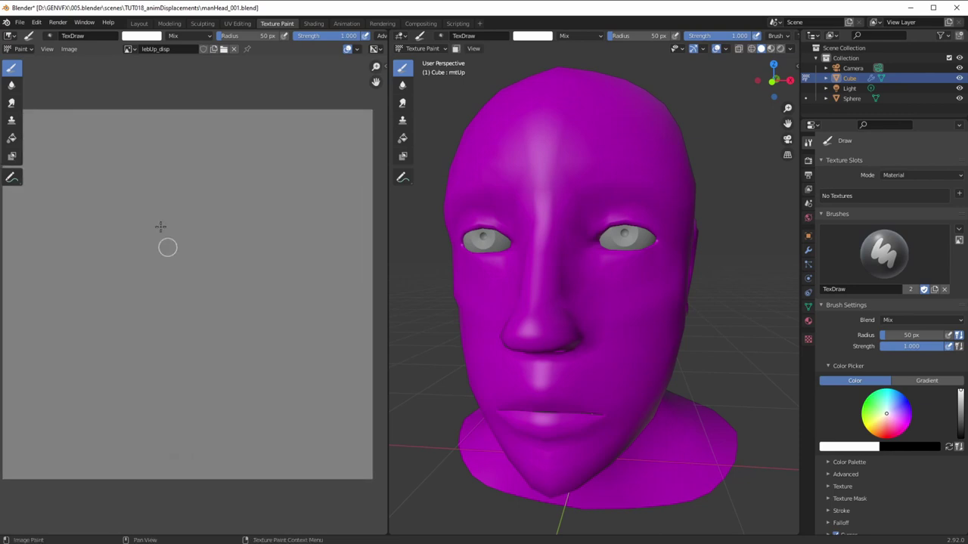
{"action": "left_click", "coordinate": [130, 49]}
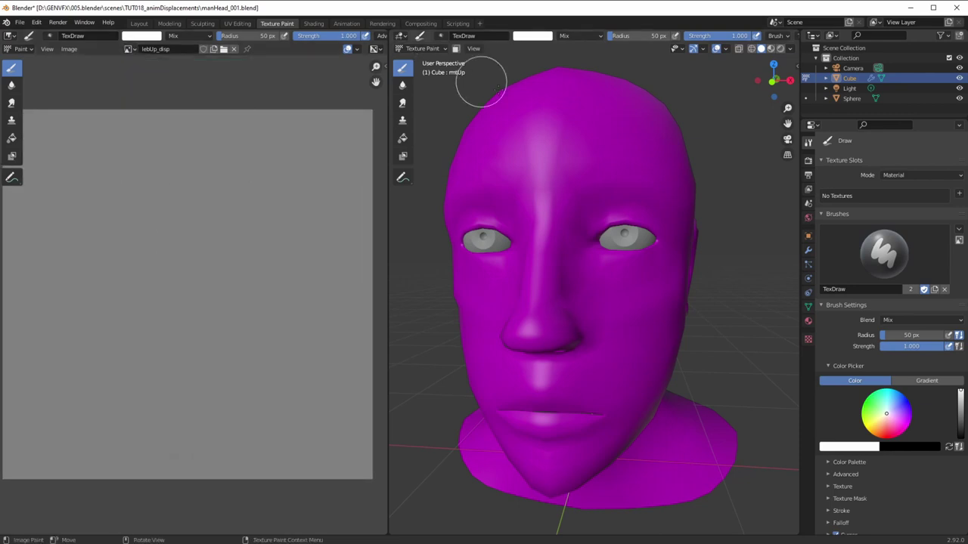
Step: Put the head into Edit Mode and select all its vertices to overlay the UV layout on the image
{"action": "left_click", "coordinate": [415, 49]}
{"action": "left_click", "coordinate": [420, 60]}
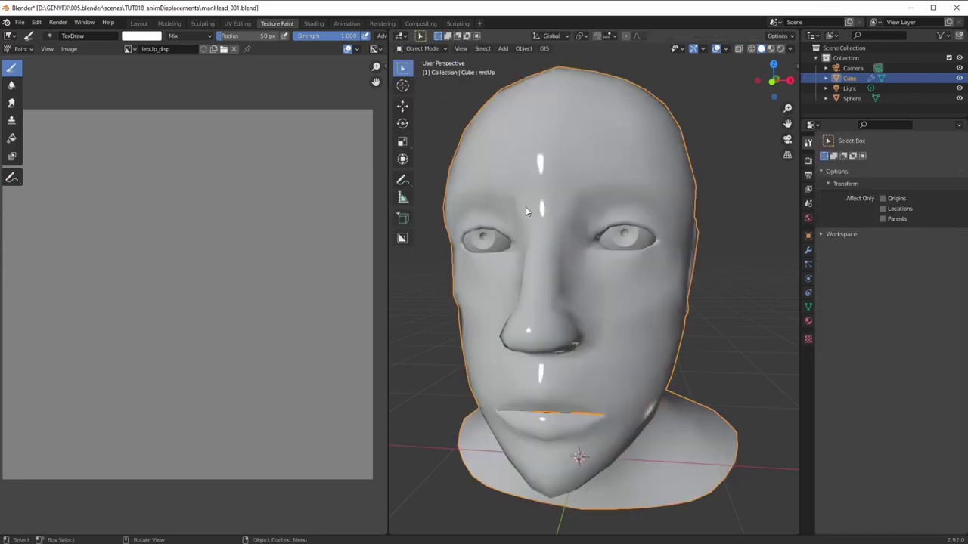
{"action": "scroll", "coordinate": [525, 206], "scroll_direction": "up", "scroll_amount": 3}
{"action": "left_click", "coordinate": [421, 48]}
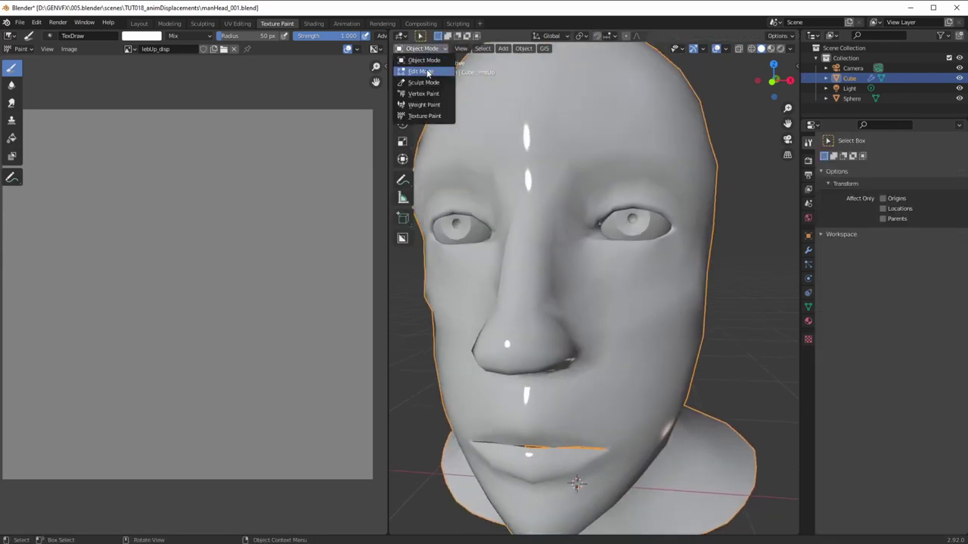
{"action": "left_click", "coordinate": [428, 72]}
{"action": "left_click", "coordinate": [636, 49]}
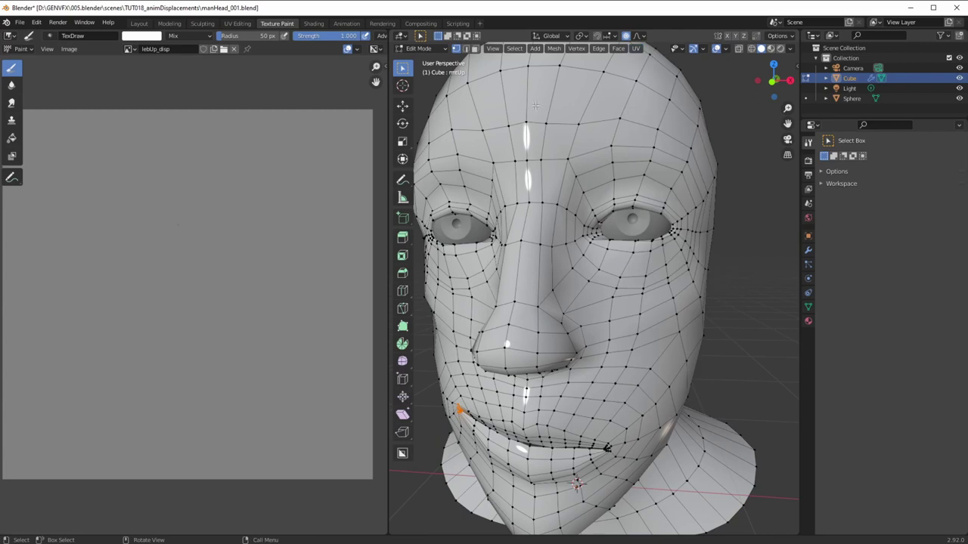
{"action": "key", "text": "a"}
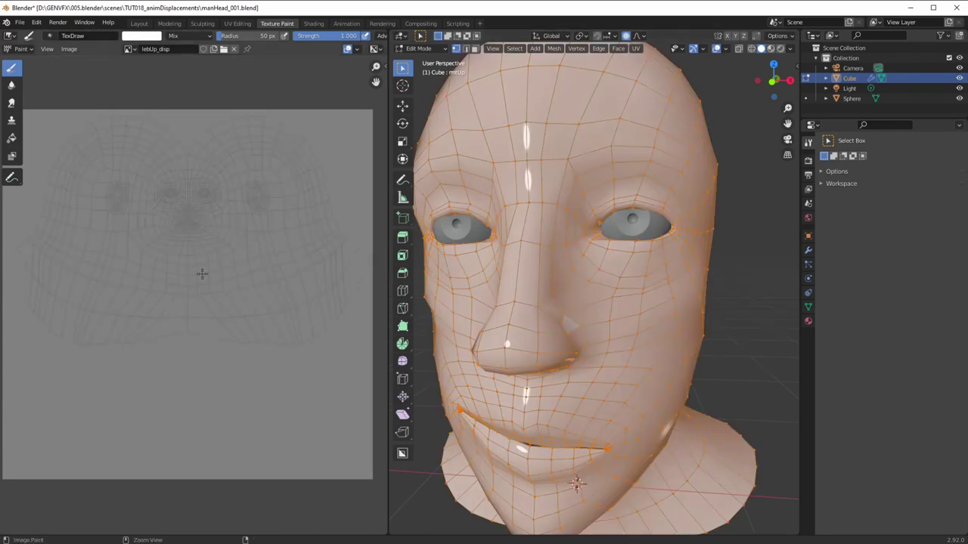
Step: Examine the UV layout around the left eye and brow alongside the same area of the head mesh
{"action": "scroll", "coordinate": [202, 274], "scroll_direction": "up", "scroll_amount": 5}
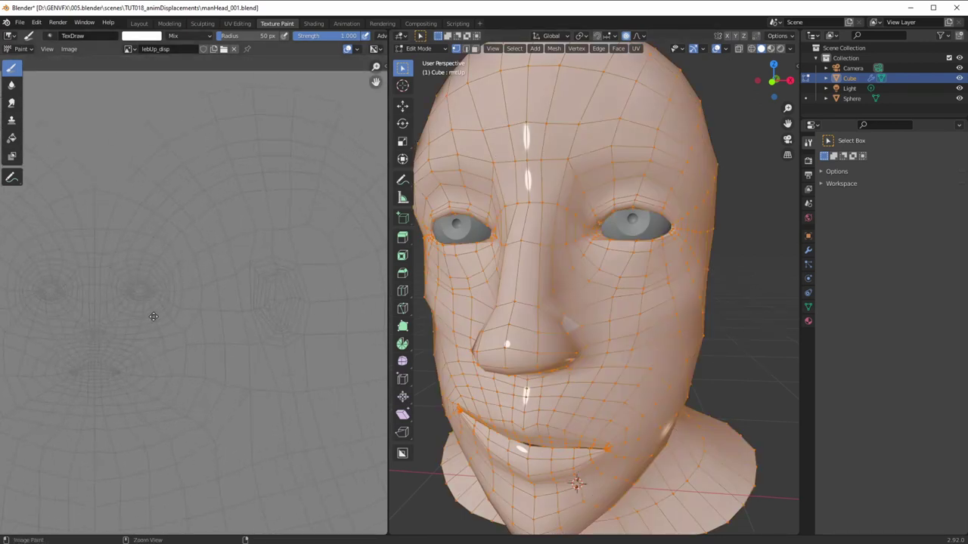
{"action": "scroll", "coordinate": [153, 316], "scroll_direction": "up", "scroll_amount": 2}
{"action": "middle_click_drag", "start_coordinate": [164, 224], "coordinate": [167, 297], "text": "ctrl"}
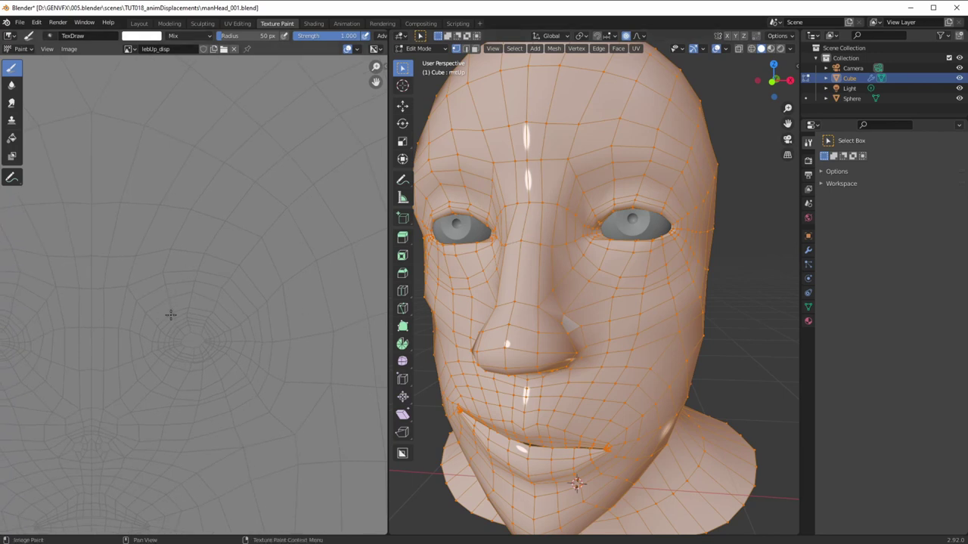
{"action": "middle_click_drag", "start_coordinate": [142, 338], "coordinate": [139, 291], "text": "ctrl"}
{"action": "middle_click_drag", "start_coordinate": [559, 253], "coordinate": [546, 279]}
{"action": "scroll", "coordinate": [544, 249], "scroll_direction": "up", "scroll_amount": 1}
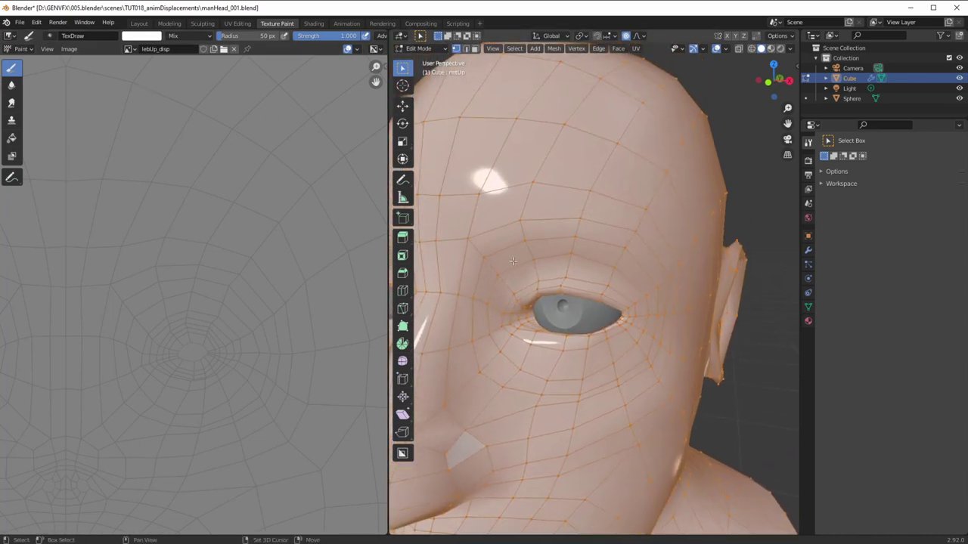
{"action": "scroll", "coordinate": [616, 270], "scroll_direction": "up", "scroll_amount": 1}
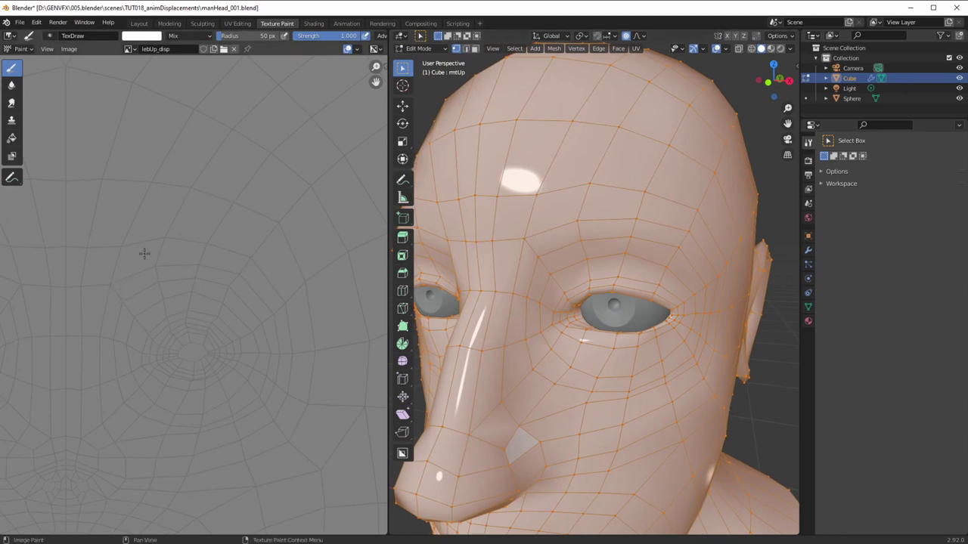
{"action": "middle_click_drag", "start_coordinate": [198, 269], "coordinate": [220, 218], "text": "ctrl"}
{"action": "mouse_move", "coordinate": [184, 251]}
{"action": "middle_mouse_down", "text": "ctrl"}
{"action": "mouse_move", "coordinate": [211, 198]}
{"action": "mouse_move", "coordinate": [223, 257]}
{"action": "mouse_move", "coordinate": [260, 265]}
{"action": "middle_mouse_up", "text": "ctrl"}
Step: Set the draw brush to a radius of 5 px and a strength of 0.496, undoing any test stroke
{"action": "left_click", "coordinate": [264, 38]}
{"action": "key", "text": "Return"}
{"action": "key", "text": "f"}
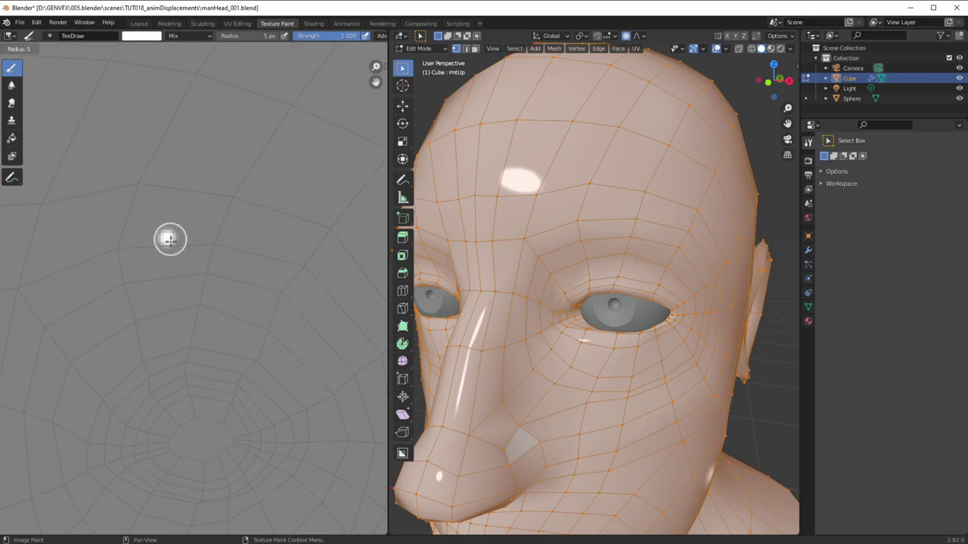
{"action": "key", "text": "ctrl"}
{"action": "key", "text": "Return"}
{"action": "key", "text": "ctrl+z"}
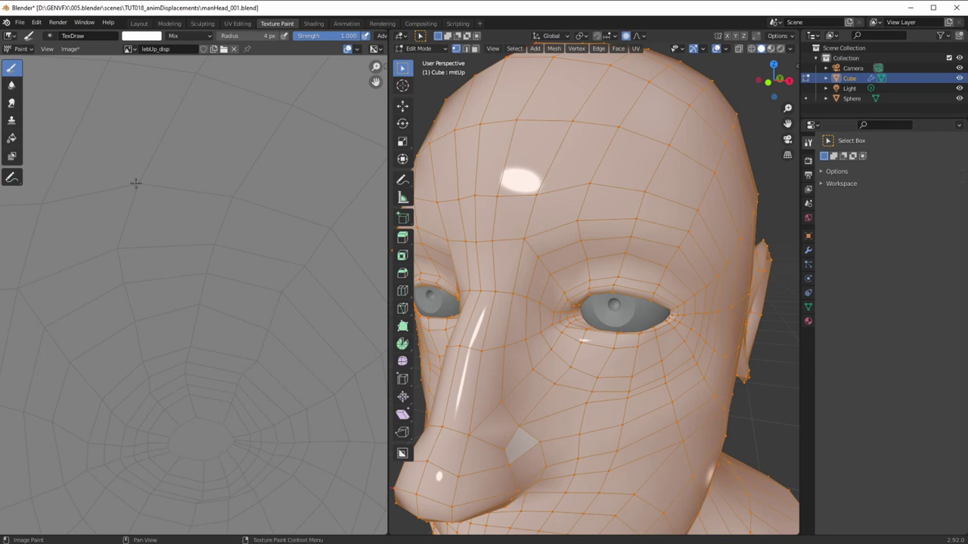
{"action": "key", "text": "f"}
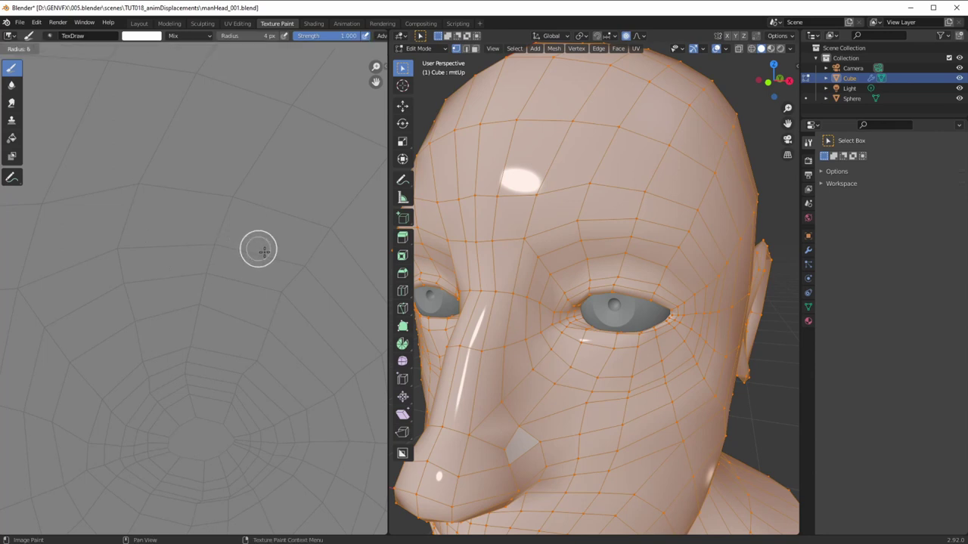
{"action": "left_click", "coordinate": [262, 252]}
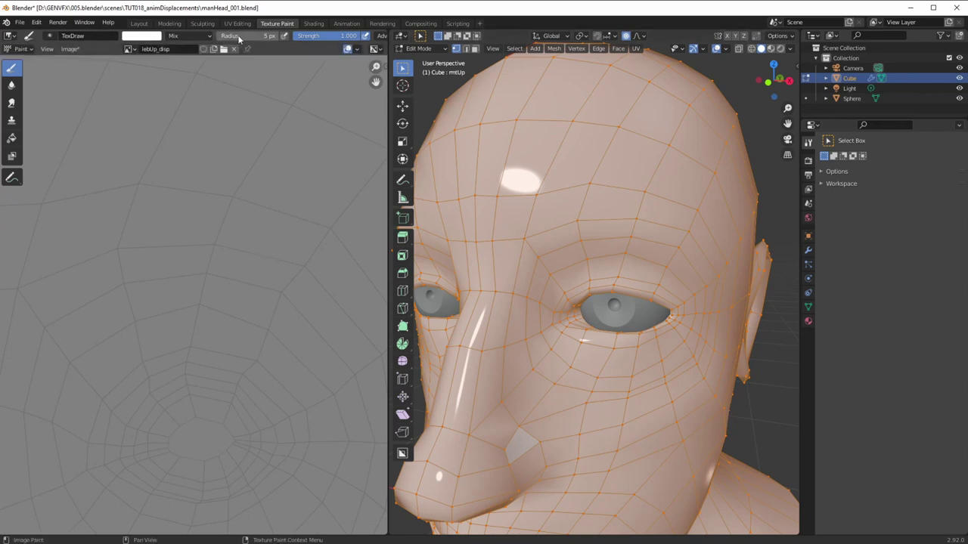
{"action": "left_click_drag", "start_coordinate": [341, 35], "coordinate": [326, 35]}
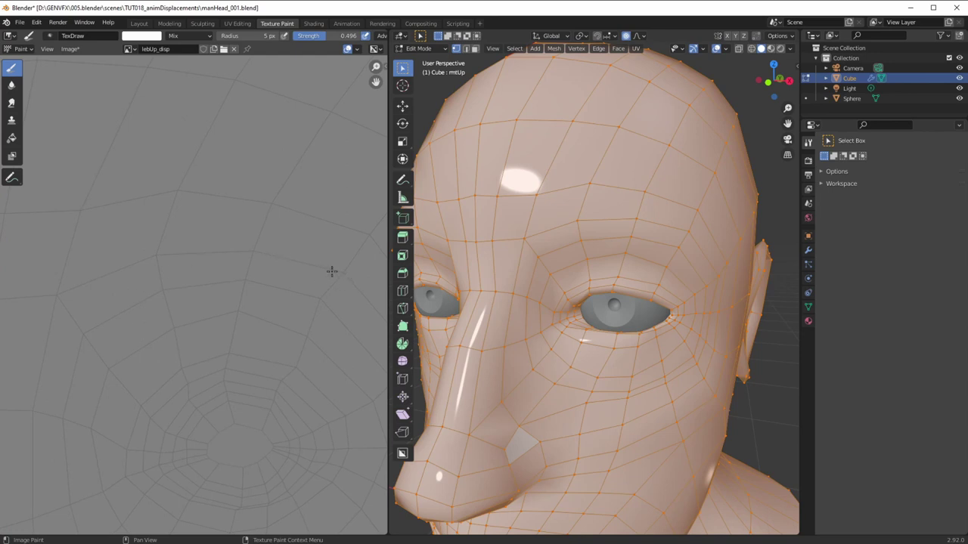
Step: Paint three curved white wrinkle stripes above the left eye in the UV layout
{"action": "mouse_move", "coordinate": [343, 273]}
{"action": "left_mouse_down"}
{"action": "mouse_move", "coordinate": [231, 252]}
{"action": "mouse_move", "coordinate": [155, 254]}
{"action": "mouse_move", "coordinate": [61, 291]}
{"action": "mouse_move", "coordinate": [302, 264]}
{"action": "mouse_move", "coordinate": [100, 260]}
{"action": "left_mouse_up"}
{"action": "mouse_move", "coordinate": [345, 225]}
{"action": "left_mouse_down"}
{"action": "mouse_move", "coordinate": [363, 234]}
{"action": "mouse_move", "coordinate": [260, 205]}
{"action": "mouse_move", "coordinate": [328, 225]}
{"action": "mouse_move", "coordinate": [207, 206]}
{"action": "mouse_move", "coordinate": [229, 210]}
{"action": "mouse_move", "coordinate": [69, 232]}
{"action": "left_mouse_up"}
{"action": "mouse_move", "coordinate": [348, 190]}
{"action": "left_mouse_down"}
{"action": "mouse_move", "coordinate": [182, 173]}
{"action": "mouse_move", "coordinate": [11, 190]}
{"action": "left_mouse_up"}
{"action": "middle_click_drag", "start_coordinate": [57, 212], "coordinate": [153, 211]}
{"action": "left_click_drag", "start_coordinate": [190, 231], "coordinate": [106, 240]}
{"action": "left_click_drag", "start_coordinate": [125, 199], "coordinate": [111, 199]}
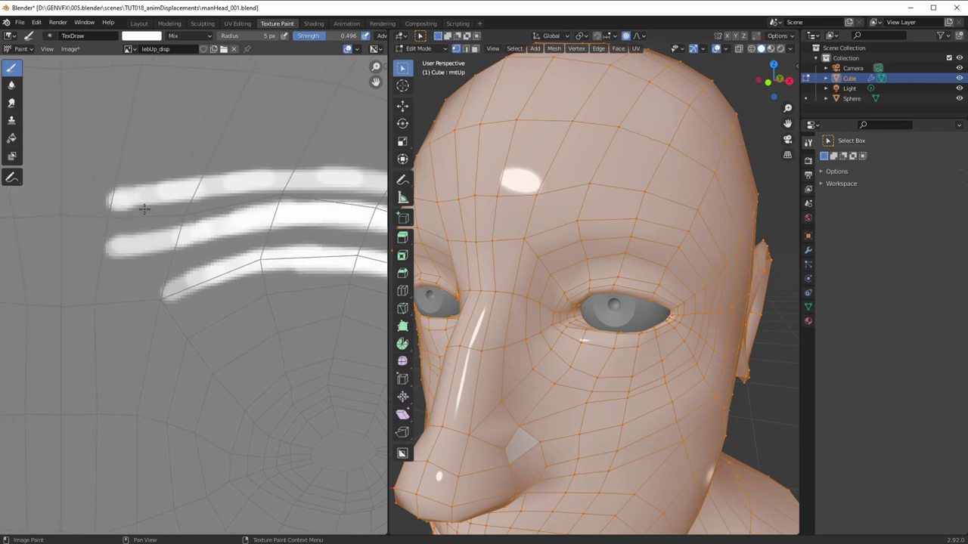
{"action": "middle_click_drag", "start_coordinate": [181, 239], "coordinate": [112, 240]}
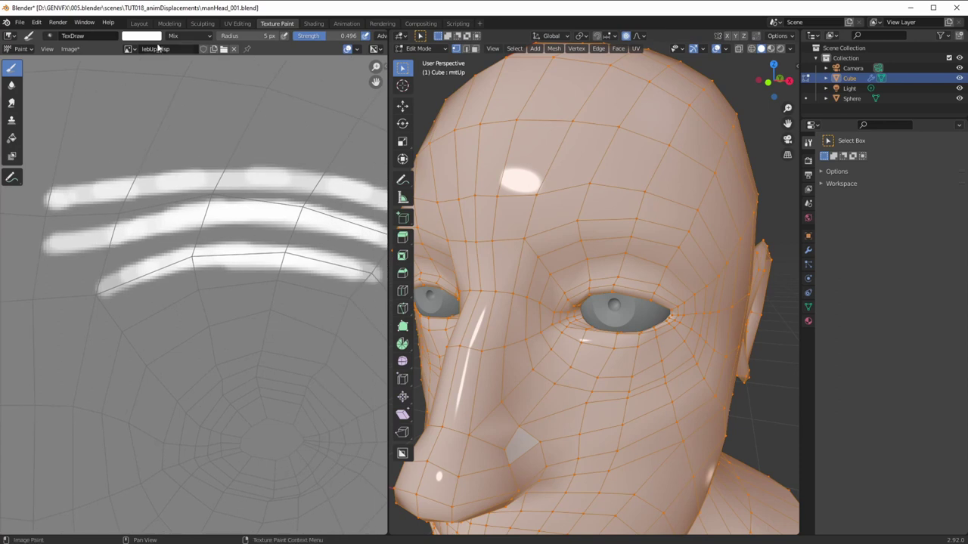
Step: Change the brush color to black and paint two dark stripes in the gaps between the white ones
{"action": "left_click", "coordinate": [140, 37]}
{"action": "left_click_drag", "start_coordinate": [208, 48], "coordinate": [208, 121]}
{"action": "middle_click_drag", "start_coordinate": [233, 261], "coordinate": [202, 264]}
{"action": "mouse_move", "coordinate": [352, 261]}
{"action": "left_mouse_down"}
{"action": "mouse_move", "coordinate": [184, 237]}
{"action": "mouse_move", "coordinate": [49, 263]}
{"action": "left_mouse_up"}
{"action": "mouse_move", "coordinate": [356, 221]}
{"action": "left_mouse_down"}
{"action": "mouse_move", "coordinate": [268, 198]}
{"action": "mouse_move", "coordinate": [286, 199]}
{"action": "mouse_move", "coordinate": [135, 201]}
{"action": "left_mouse_up"}
{"action": "mouse_move", "coordinate": [193, 198]}
{"action": "left_mouse_down"}
{"action": "mouse_move", "coordinate": [51, 228]}
{"action": "mouse_move", "coordinate": [64, 228]}
{"action": "left_mouse_up"}
{"action": "mouse_move", "coordinate": [149, 217]}
{"action": "middle_mouse_down", "text": "ctrl"}
{"action": "mouse_move", "coordinate": [151, 277]}
{"action": "mouse_move", "coordinate": [160, 254]}
{"action": "mouse_move", "coordinate": [164, 272]}
{"action": "mouse_move", "coordinate": [169, 241]}
{"action": "middle_mouse_up", "text": "ctrl"}
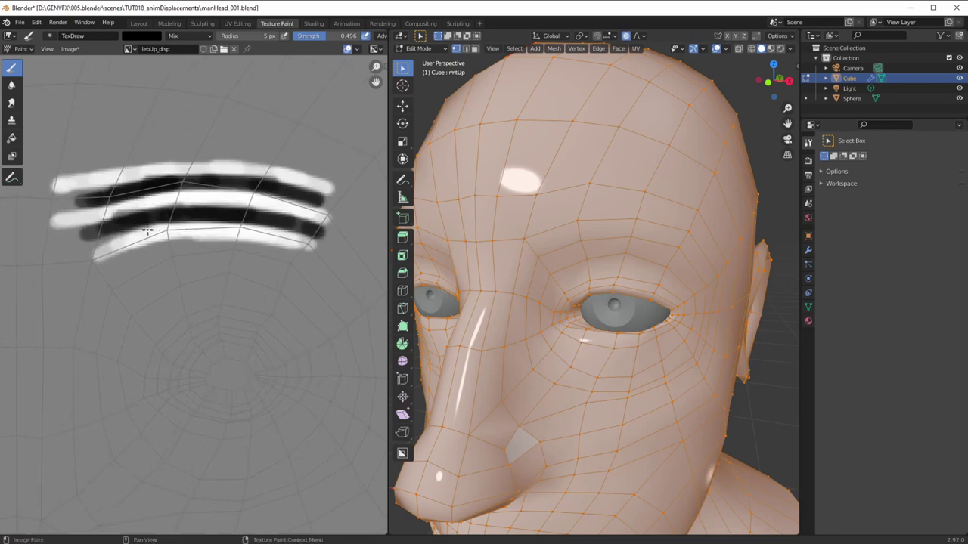
Step: Switch to the Soften brush and set its radius to 15 px
{"action": "left_click", "coordinate": [11, 85]}
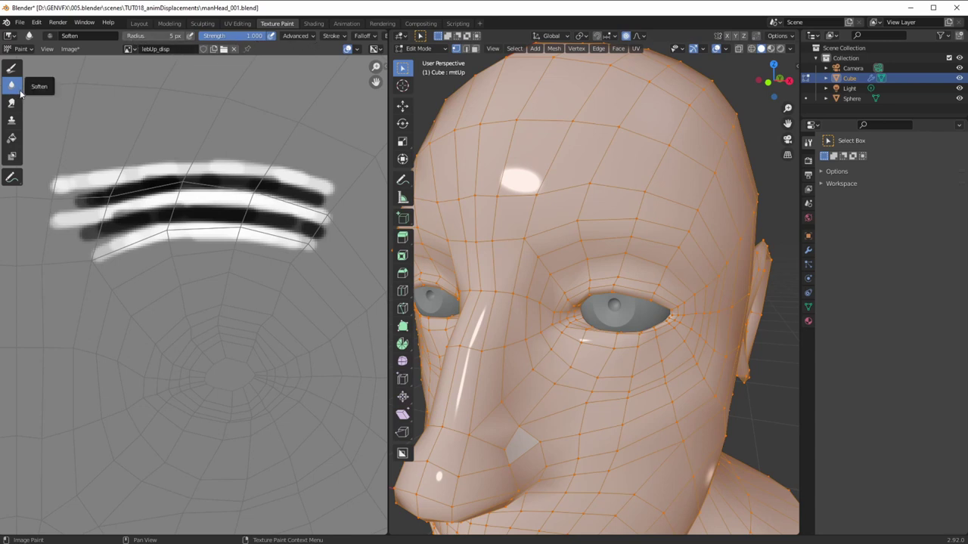
{"action": "left_click", "coordinate": [138, 36]}
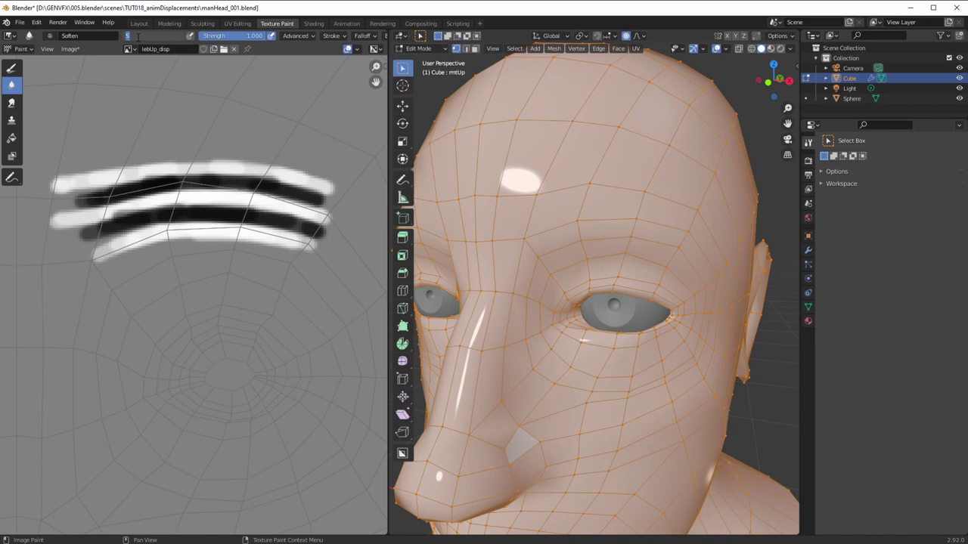
{"action": "type", "text": "10"}
{"action": "key", "text": "Return"}
{"action": "key", "text": "f"}
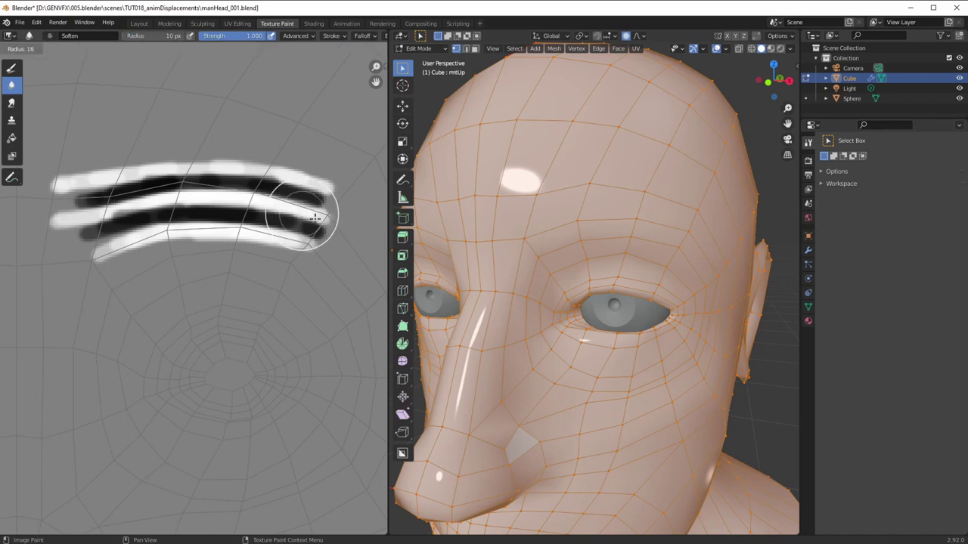
{"action": "left_click", "coordinate": [303, 215]}
Step: Soften the outer ends of the brow stripes so they fade into the gray
{"action": "mouse_move", "coordinate": [338, 223]}
{"action": "left_mouse_down"}
{"action": "mouse_move", "coordinate": [296, 227]}
{"action": "mouse_move", "coordinate": [353, 267]}
{"action": "left_mouse_up"}
{"action": "left_click_drag", "start_coordinate": [307, 180], "coordinate": [271, 160]}
{"action": "middle_click_drag", "start_coordinate": [267, 237], "coordinate": [259, 244], "text": "ctrl"}
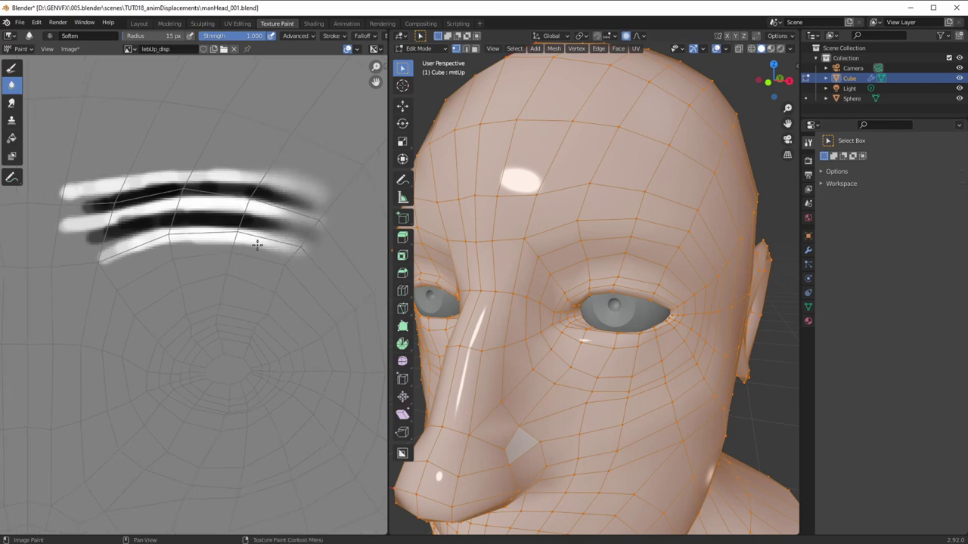
{"action": "middle_click_drag", "start_coordinate": [306, 208], "coordinate": [210, 209]}
{"action": "left_click_drag", "start_coordinate": [227, 258], "coordinate": [207, 245]}
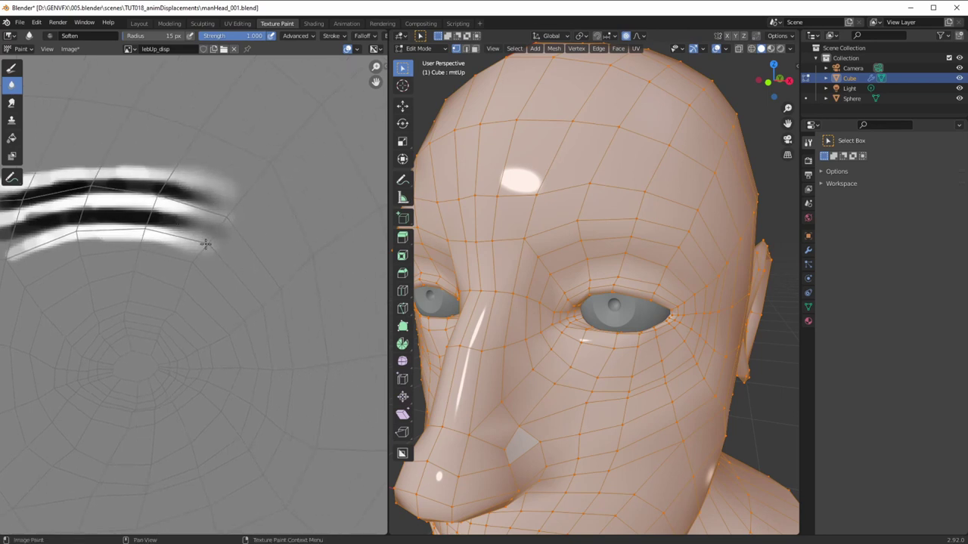
{"action": "middle_click_drag", "start_coordinate": [207, 244], "coordinate": [330, 277]}
Step: Soften the inner ends and the long edges of the brow stripes into smooth gradients
{"action": "mouse_move", "coordinate": [158, 218]}
{"action": "left_mouse_down"}
{"action": "mouse_move", "coordinate": [114, 231]}
{"action": "mouse_move", "coordinate": [132, 255]}
{"action": "mouse_move", "coordinate": [103, 292]}
{"action": "left_mouse_up"}
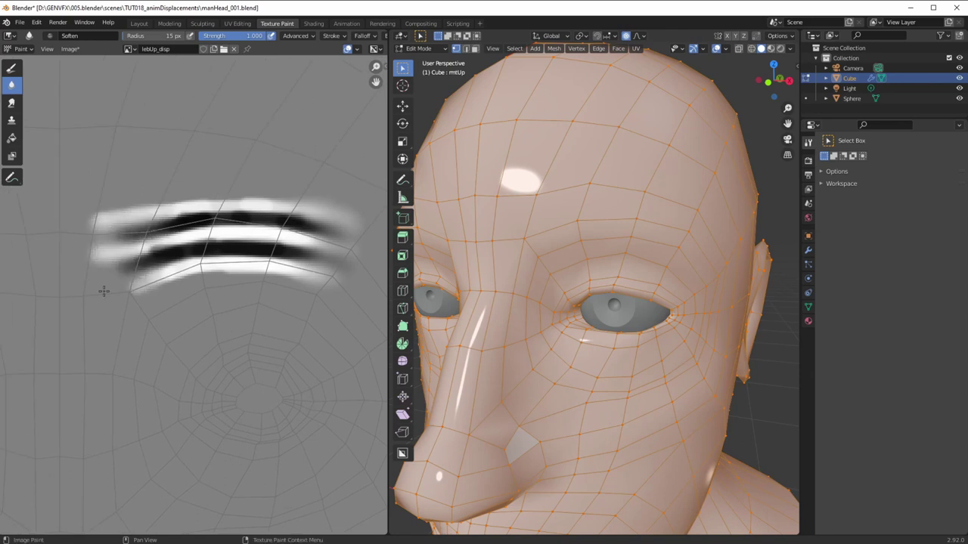
{"action": "left_click_drag", "start_coordinate": [291, 254], "coordinate": [103, 266]}
{"action": "left_click_drag", "start_coordinate": [302, 286], "coordinate": [167, 287]}
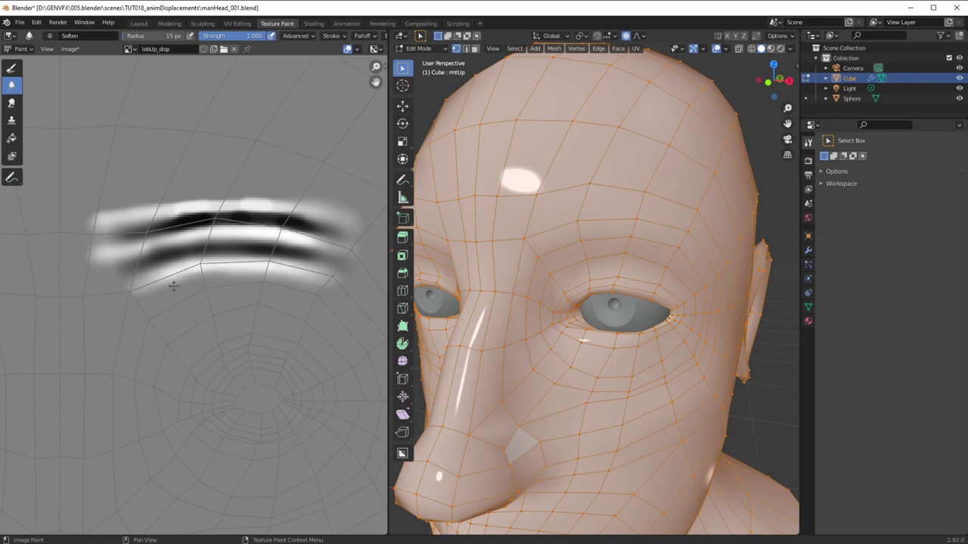
{"action": "mouse_move", "coordinate": [312, 210]}
{"action": "left_mouse_down"}
{"action": "mouse_move", "coordinate": [166, 204]}
{"action": "mouse_move", "coordinate": [34, 214]}
{"action": "left_mouse_up"}
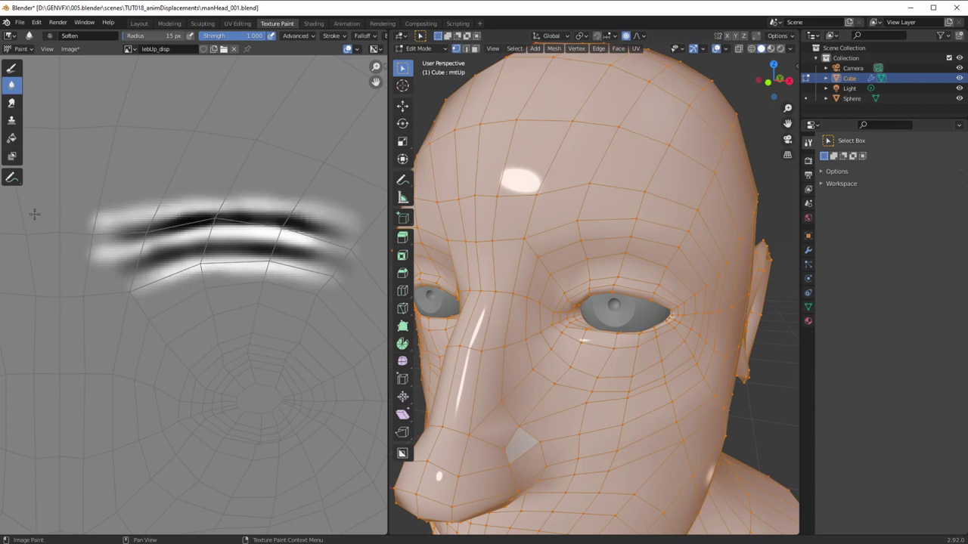
{"action": "mouse_move", "coordinate": [166, 217]}
{"action": "left_mouse_down"}
{"action": "mouse_move", "coordinate": [138, 297]}
{"action": "mouse_move", "coordinate": [146, 309]}
{"action": "mouse_move", "coordinate": [97, 260]}
{"action": "mouse_move", "coordinate": [113, 257]}
{"action": "mouse_move", "coordinate": [104, 254]}
{"action": "mouse_move", "coordinate": [134, 223]}
{"action": "left_mouse_up"}
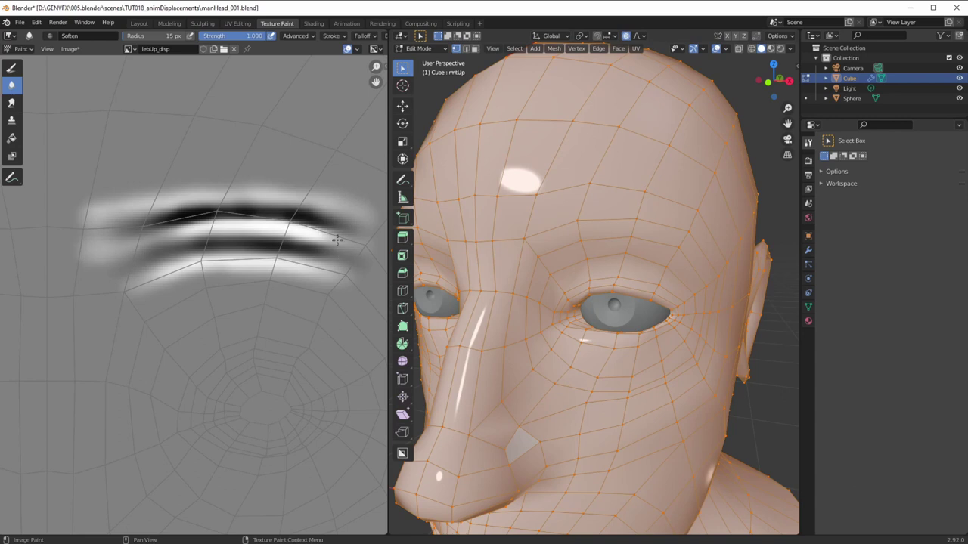
{"action": "middle_click_drag", "start_coordinate": [295, 275], "coordinate": [204, 272]}
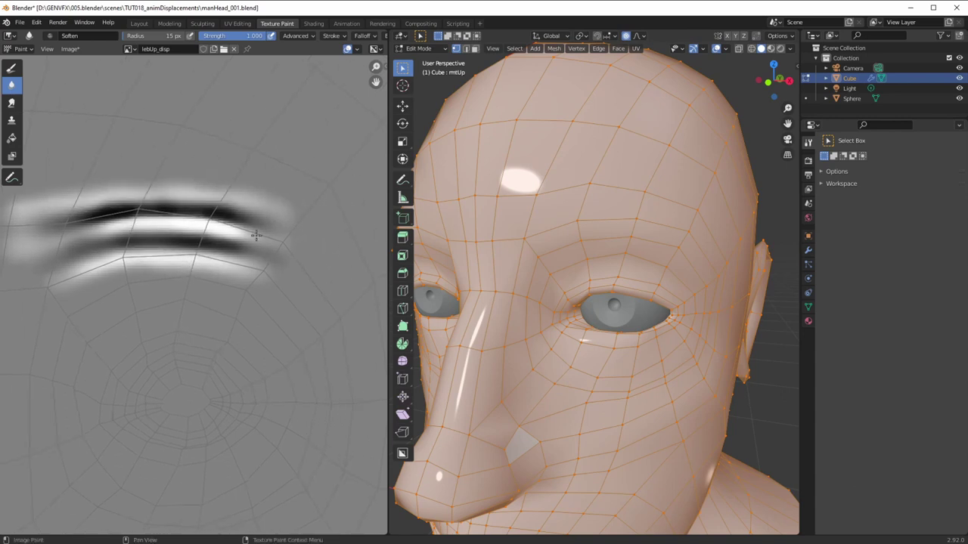
{"action": "middle_click_drag", "start_coordinate": [116, 313], "coordinate": [161, 256], "text": "ctrl"}
{"action": "middle_click_drag", "start_coordinate": [157, 291], "coordinate": [146, 341], "text": "shift"}
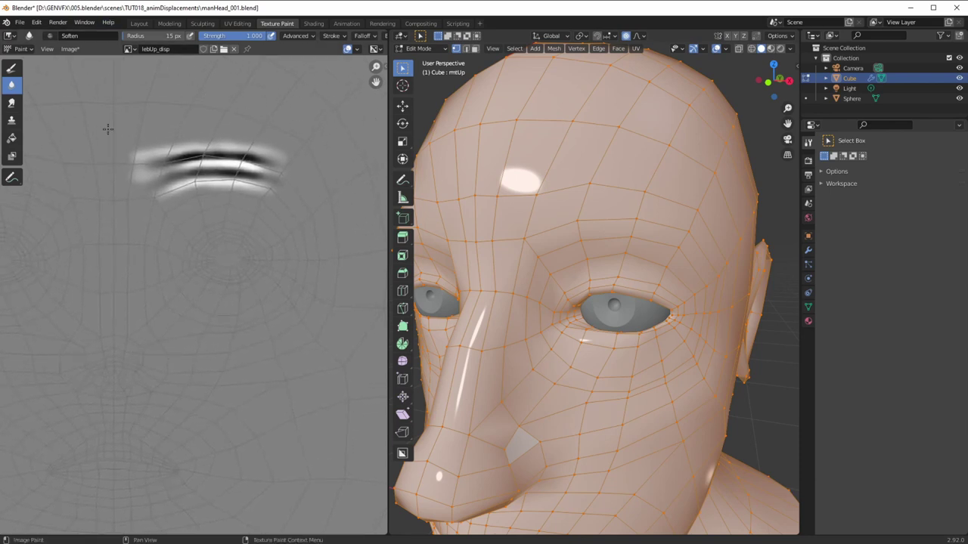
Step: Return the head to Texture Paint mode and set the texture slot mode to Single Image
{"action": "middle_click_drag", "start_coordinate": [574, 332], "coordinate": [611, 322]}
{"action": "left_click", "coordinate": [419, 48]}
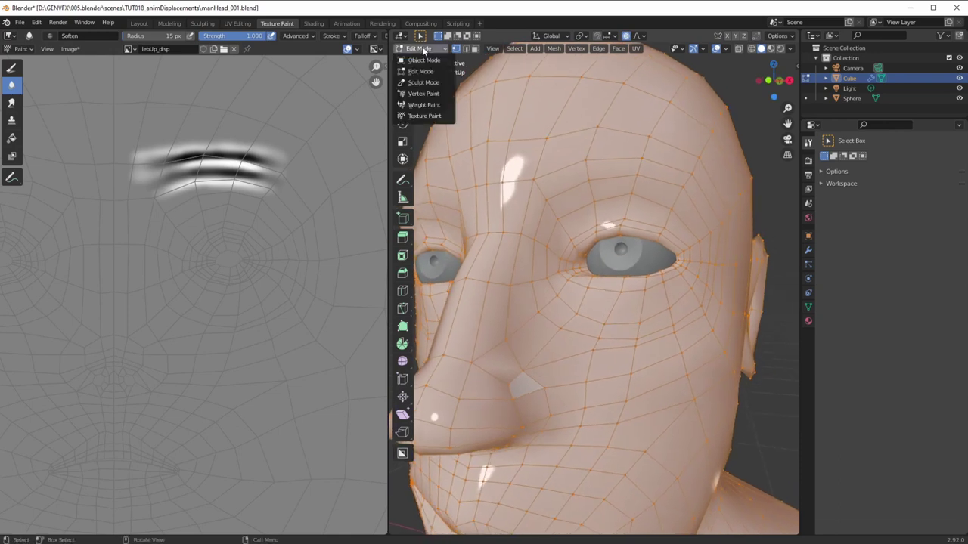
{"action": "left_click", "coordinate": [427, 115]}
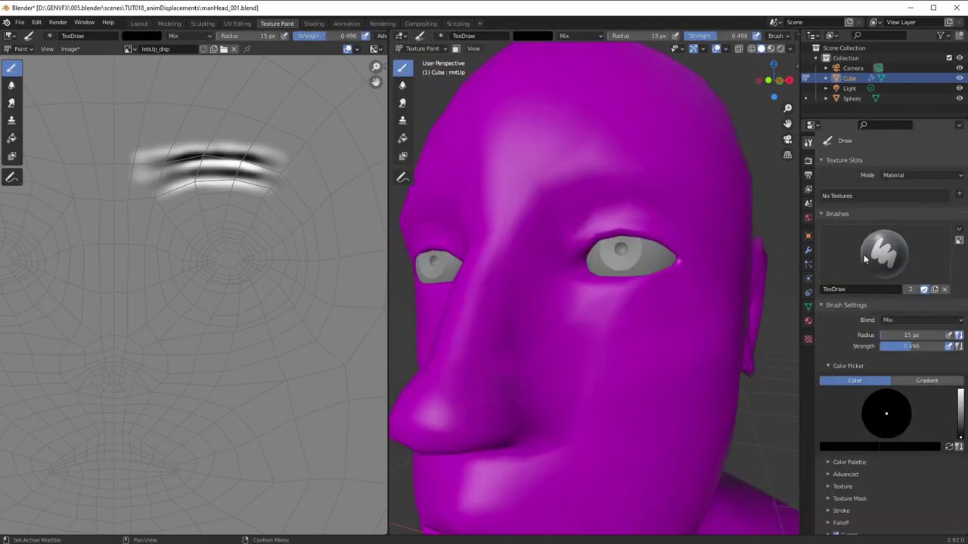
{"action": "left_click", "coordinate": [908, 174]}
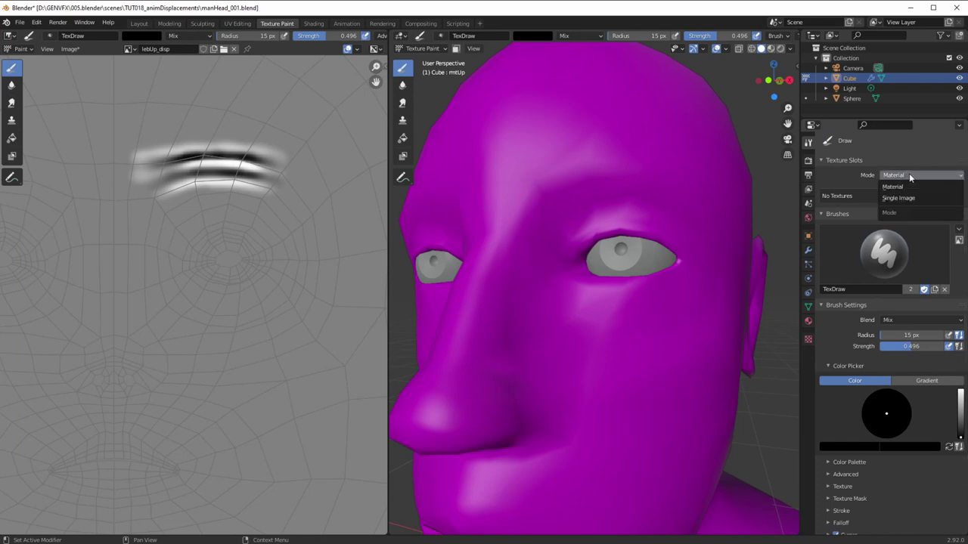
{"action": "left_click", "coordinate": [895, 199]}
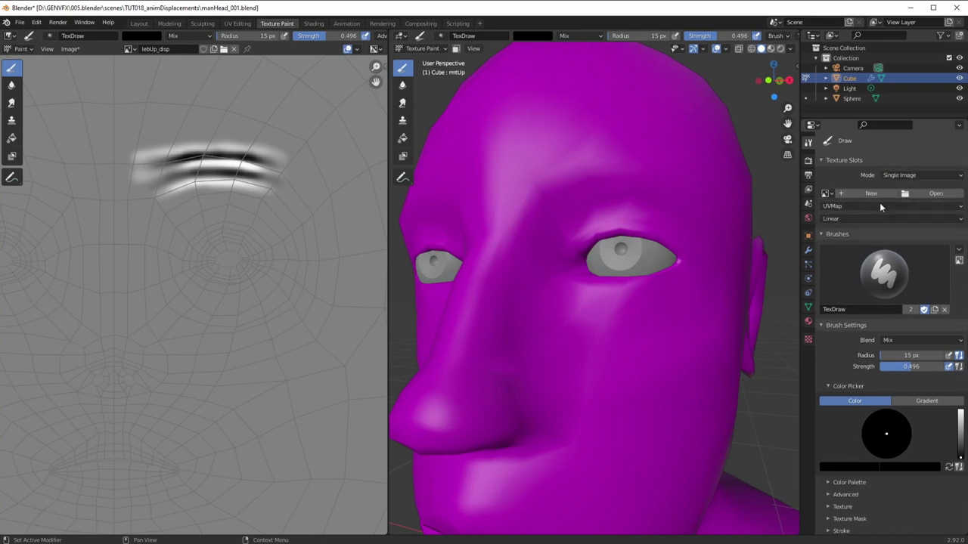
Step: Use the lebUp_disp image as the head's paint canvas and turn the head to face the viewer
{"action": "left_click", "coordinate": [905, 194]}
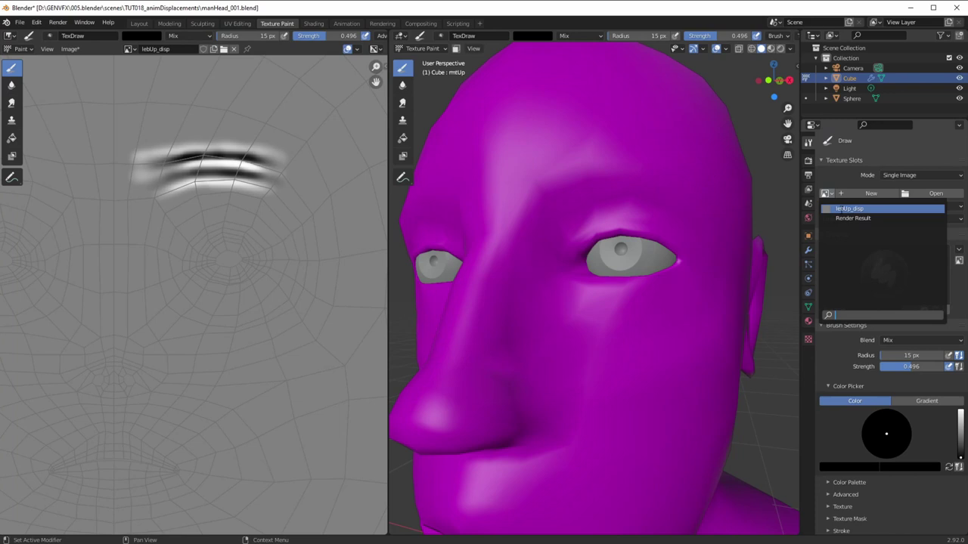
{"action": "left_click", "coordinate": [870, 213]}
{"action": "mouse_move", "coordinate": [559, 299]}
{"action": "middle_mouse_down"}
{"action": "mouse_move", "coordinate": [576, 340]}
{"action": "mouse_move", "coordinate": [551, 326]}
{"action": "mouse_move", "coordinate": [577, 361]}
{"action": "mouse_move", "coordinate": [525, 328]}
{"action": "mouse_move", "coordinate": [546, 330]}
{"action": "mouse_move", "coordinate": [561, 312]}
{"action": "middle_mouse_up"}
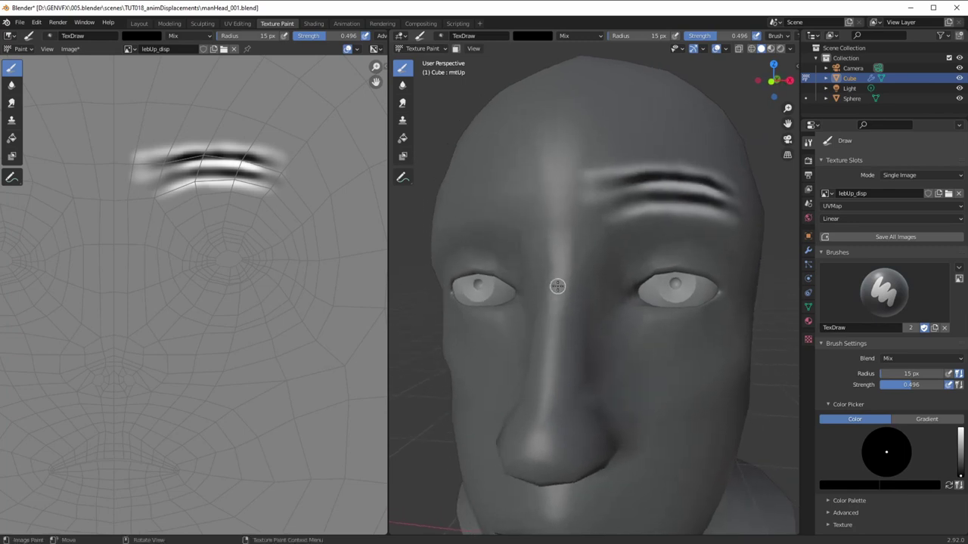
{"action": "middle_click_drag", "start_coordinate": [124, 343], "coordinate": [203, 339]}
{"action": "middle_click_drag", "start_coordinate": [219, 280], "coordinate": [212, 373], "text": "ctrl"}
{"action": "scroll", "coordinate": [225, 377], "scroll_direction": "up", "scroll_amount": 4}
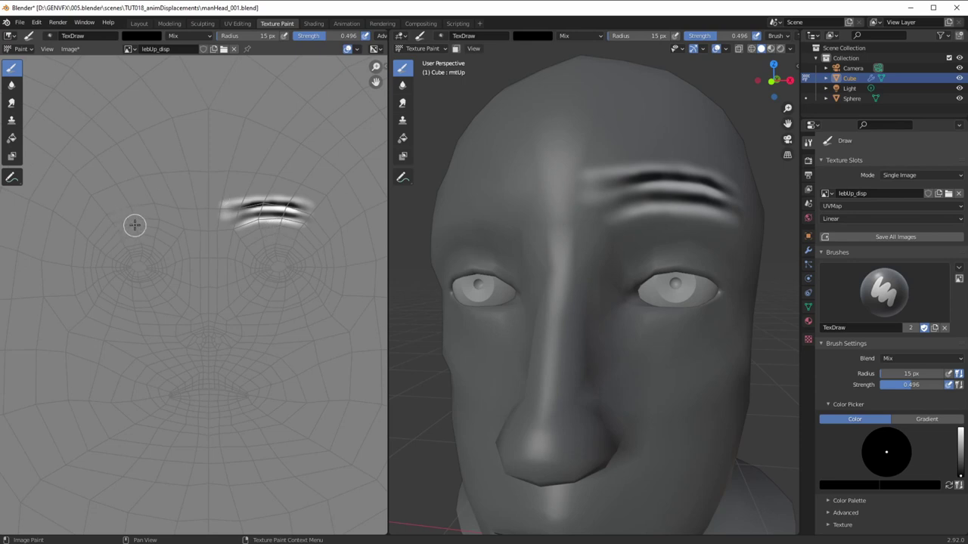
{"action": "middle_click_drag", "start_coordinate": [184, 327], "coordinate": [184, 302], "text": "ctrl"}
{"action": "middle_click_drag", "start_coordinate": [192, 349], "coordinate": [189, 264], "text": "ctrl"}
{"action": "middle_click_drag", "start_coordinate": [171, 229], "coordinate": [131, 257]}
{"action": "middle_click_drag", "start_coordinate": [132, 255], "coordinate": [162, 225], "text": "ctrl"}
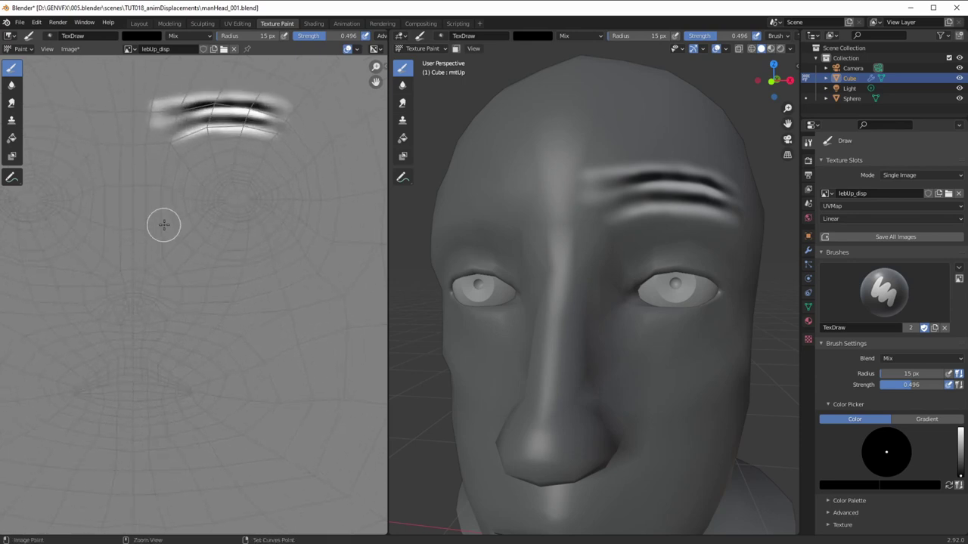
Step: Save the blend file and enable automatic packing of external data into it
{"action": "left_click", "coordinate": [129, 49]}
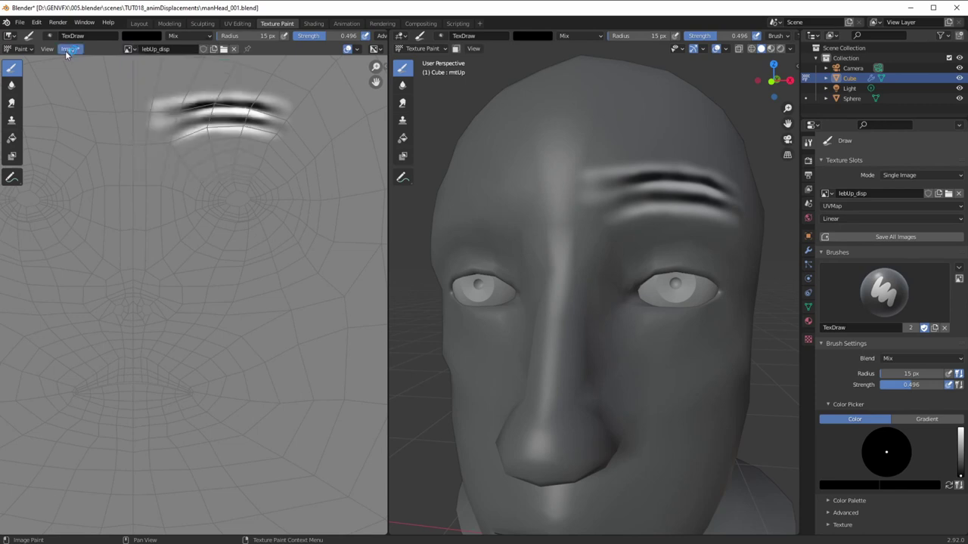
{"action": "left_click", "coordinate": [20, 23]}
{"action": "left_click", "coordinate": [30, 89]}
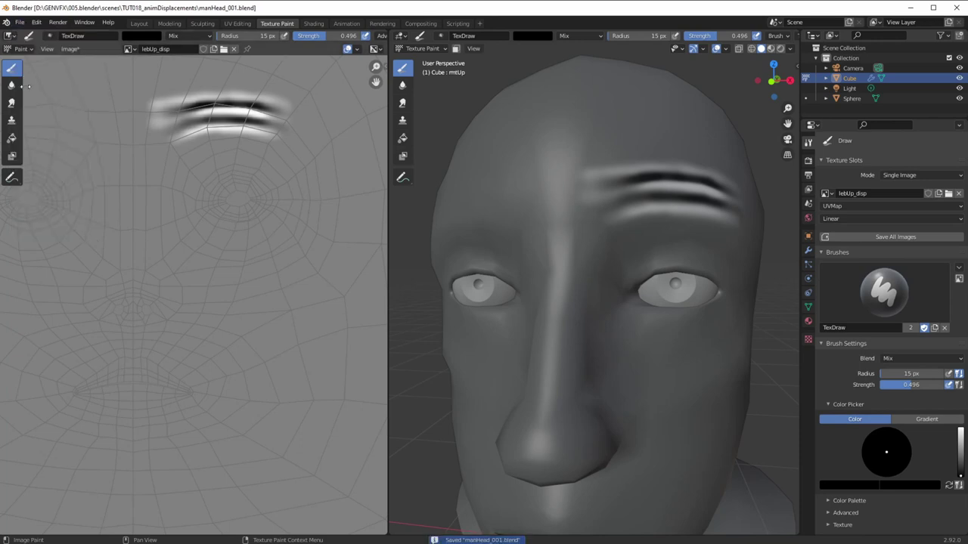
{"action": "left_click", "coordinate": [19, 22]}
{"action": "mouse_move", "coordinate": [39, 186]}
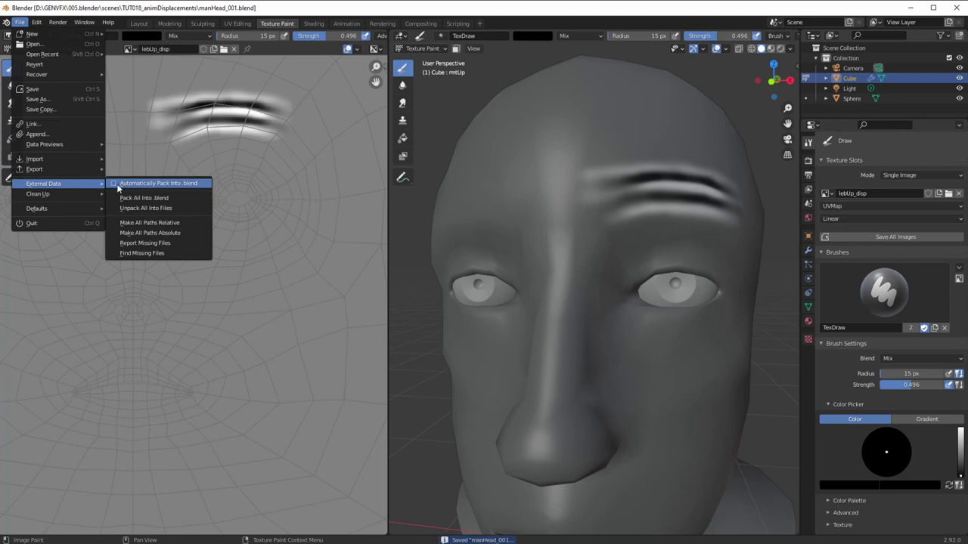
{"action": "left_click", "coordinate": [122, 186]}
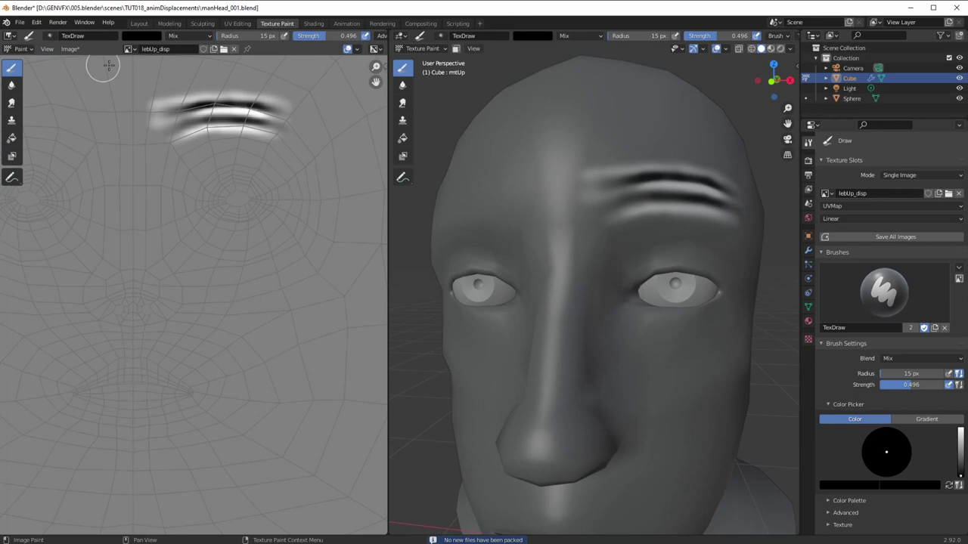
Step: Pack the painted lebUp_disp image into the blend file
{"action": "left_click", "coordinate": [71, 49]}
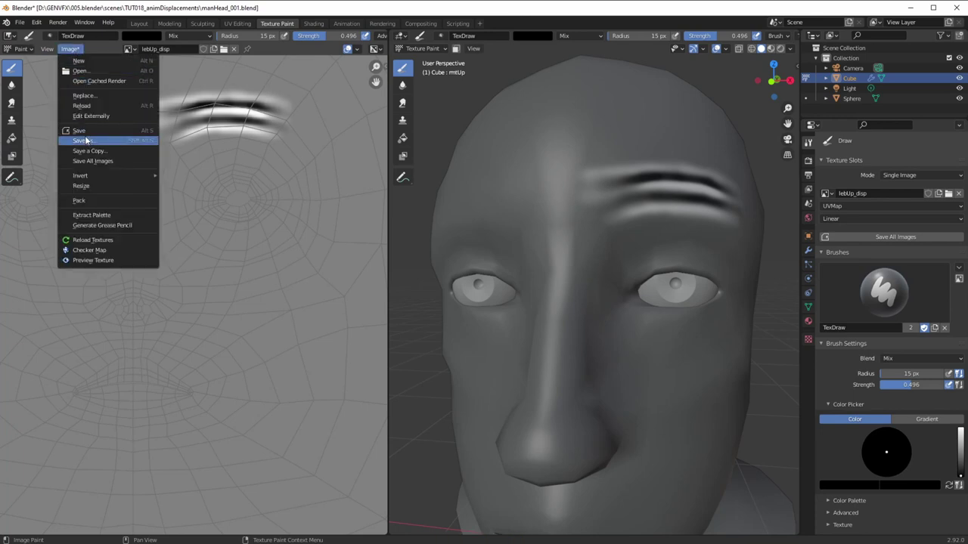
{"action": "left_click", "coordinate": [71, 49]}
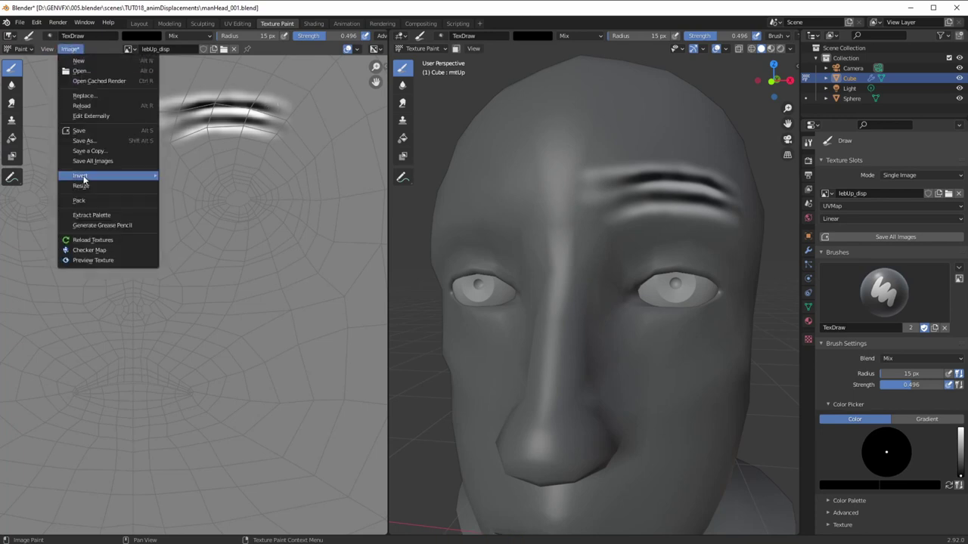
{"action": "left_click", "coordinate": [89, 201]}
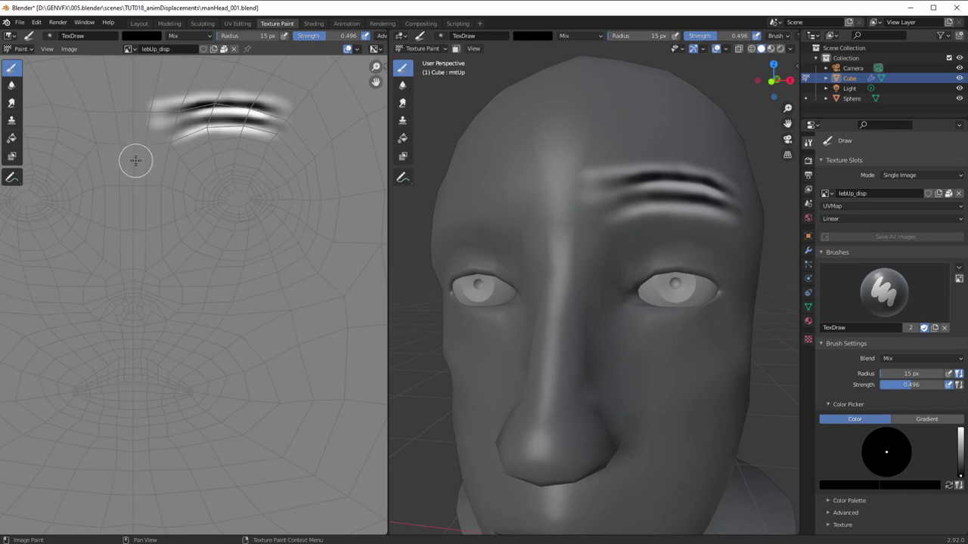
{"action": "key", "text": "ctrl+z"}
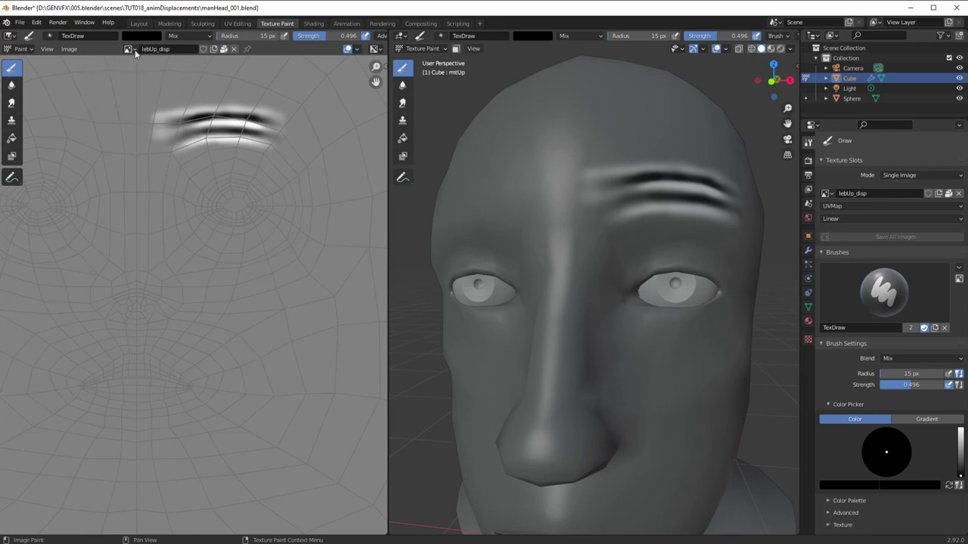
Step: Create a new blank gray 2048 × 2048 px image named lmt_up
{"action": "left_click", "coordinate": [213, 49]}
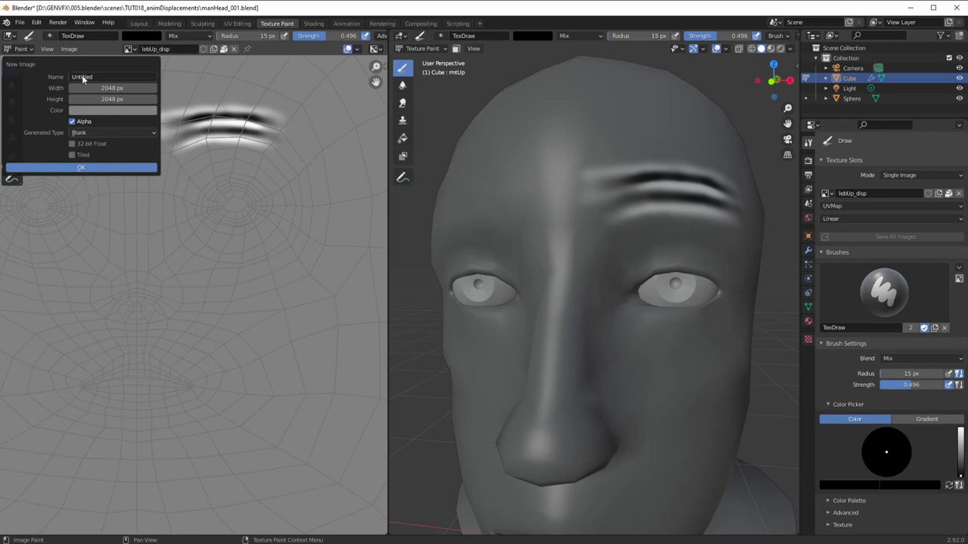
{"action": "left_click", "coordinate": [82, 76]}
{"action": "left_click", "coordinate": [91, 168]}
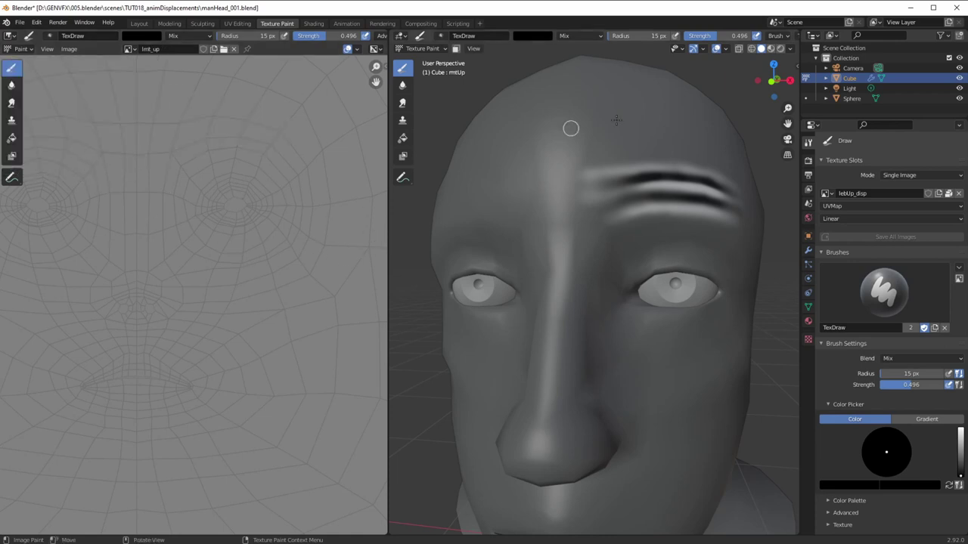
Step: Set the lmt_up image as the head's paint canvas
{"action": "left_click", "coordinate": [826, 194]}
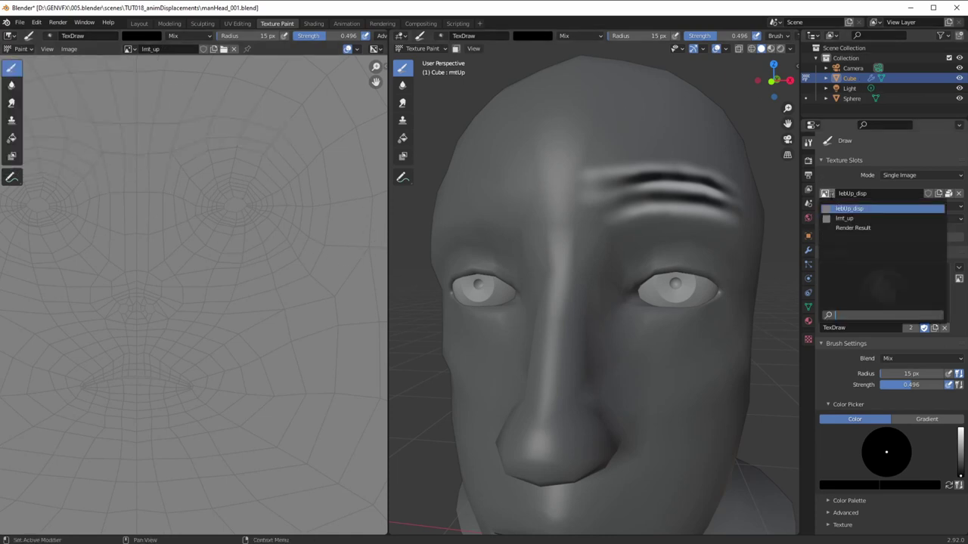
{"action": "left_click", "coordinate": [846, 207]}
{"action": "scroll", "coordinate": [494, 352], "scroll_direction": "down", "scroll_amount": 1}
{"action": "middle_click_drag", "start_coordinate": [493, 353], "coordinate": [494, 282]}
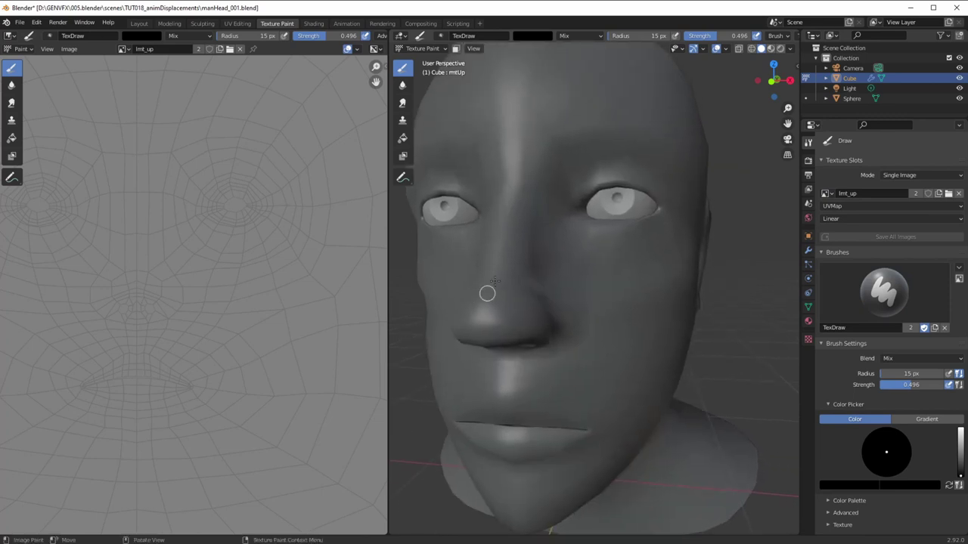
Step: Show the wireframe overlay on the head and try a black stroke around the mouth corner
{"action": "left_click", "coordinate": [725, 49]}
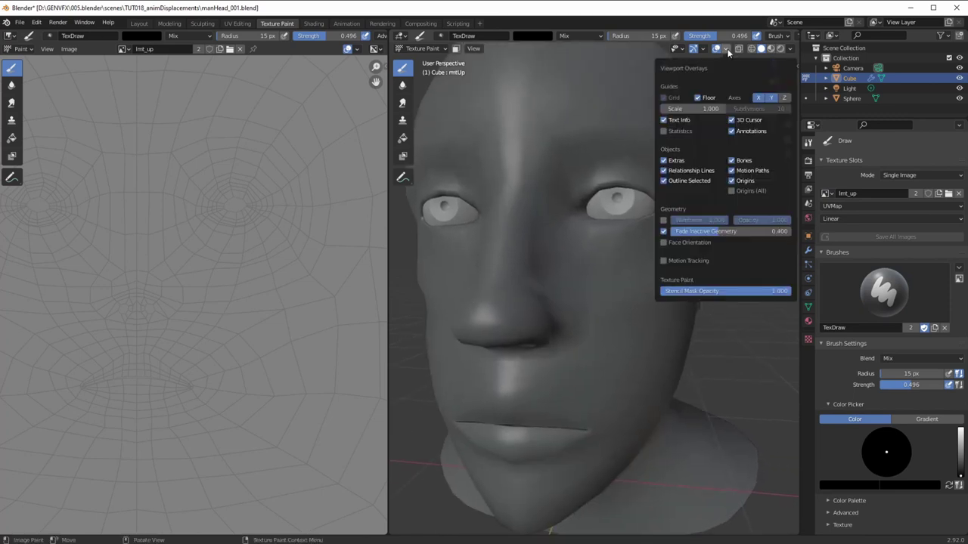
{"action": "left_click", "coordinate": [663, 220]}
{"action": "middle_click_drag", "start_coordinate": [547, 358], "coordinate": [585, 230]}
{"action": "scroll", "coordinate": [525, 326], "scroll_direction": "up", "scroll_amount": 10}
{"action": "mouse_move", "coordinate": [629, 251]}
{"action": "left_mouse_down"}
{"action": "mouse_move", "coordinate": [603, 363]}
{"action": "mouse_move", "coordinate": [571, 374]}
{"action": "left_mouse_up"}
{"action": "scroll", "coordinate": [211, 382], "scroll_direction": "up", "scroll_amount": 3}
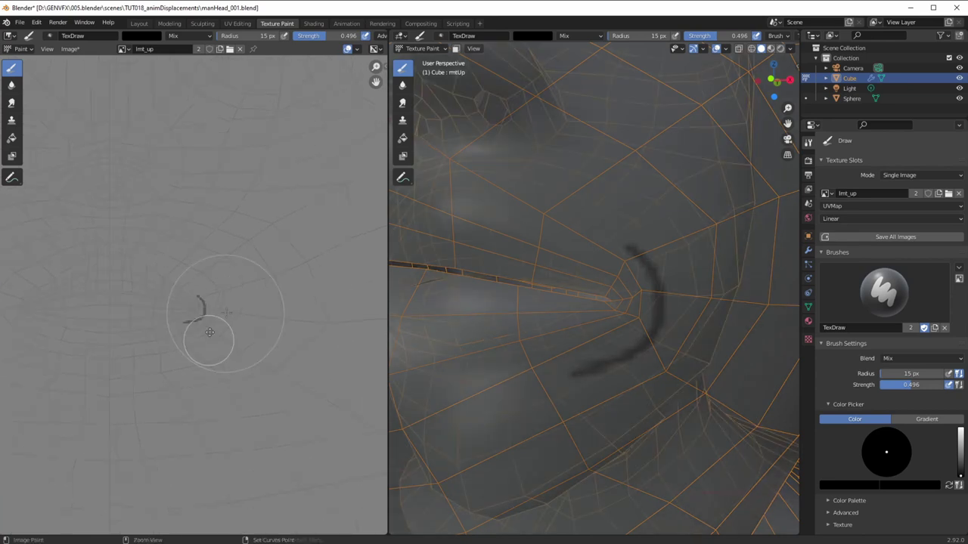
Step: Set the Draw brush's radius to 2 px and its color to white
{"action": "key", "text": "f"}
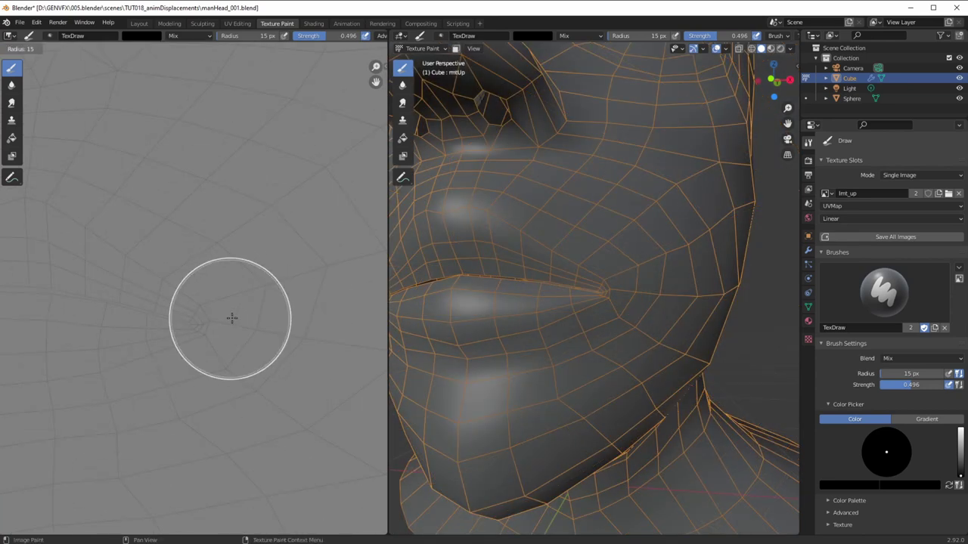
{"action": "left_click", "coordinate": [182, 342]}
{"action": "left_click", "coordinate": [140, 37]}
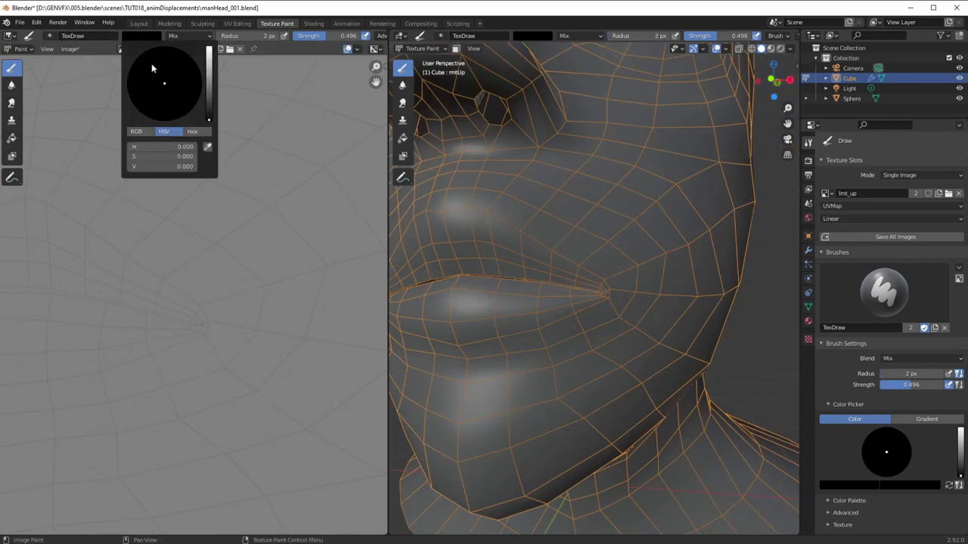
{"action": "left_click", "coordinate": [209, 50]}
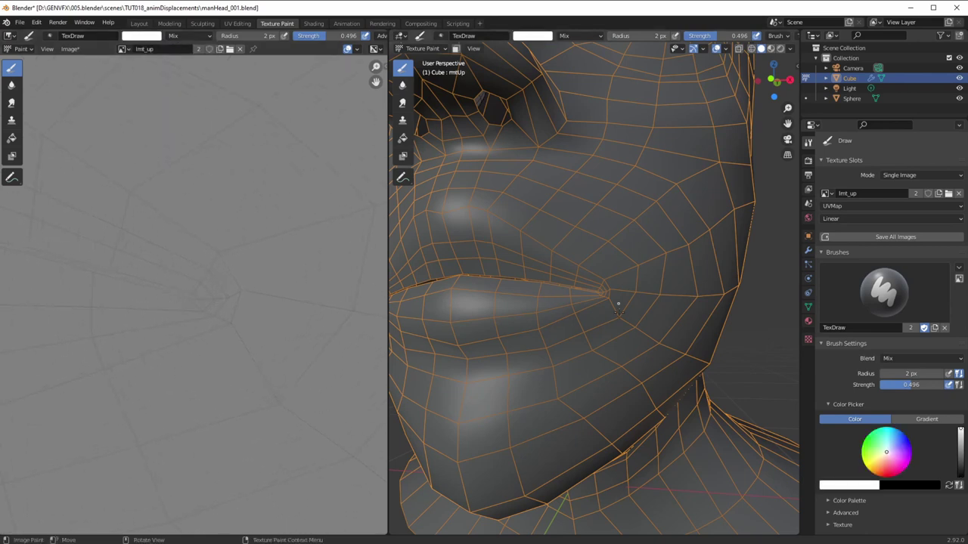
Step: Paint a white curve wrapping closely around the mouth corner and extend both of its ends
{"action": "middle_click_drag", "start_coordinate": [135, 340], "coordinate": [99, 323]}
{"action": "mouse_move", "coordinate": [190, 211]}
{"action": "left_mouse_down"}
{"action": "mouse_move", "coordinate": [231, 252]}
{"action": "mouse_move", "coordinate": [235, 311]}
{"action": "mouse_move", "coordinate": [203, 346]}
{"action": "mouse_move", "coordinate": [139, 378]}
{"action": "left_mouse_up"}
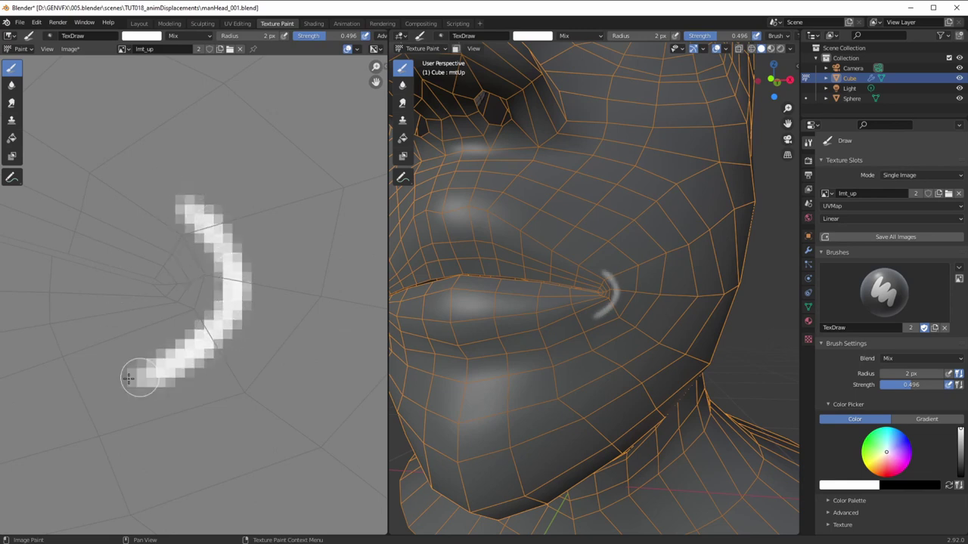
{"action": "left_click_drag", "start_coordinate": [191, 208], "coordinate": [106, 155]}
{"action": "left_click_drag", "start_coordinate": [149, 179], "coordinate": [107, 155]}
{"action": "mouse_move", "coordinate": [171, 211]}
{"action": "middle_mouse_down", "text": "ctrl"}
{"action": "mouse_move", "coordinate": [156, 277]}
{"action": "mouse_move", "coordinate": [218, 236]}
{"action": "middle_mouse_up", "text": "ctrl"}
{"action": "left_click_drag", "start_coordinate": [225, 315], "coordinate": [189, 337]}
{"action": "middle_click_drag", "start_coordinate": [236, 249], "coordinate": [200, 268], "text": "ctrl"}
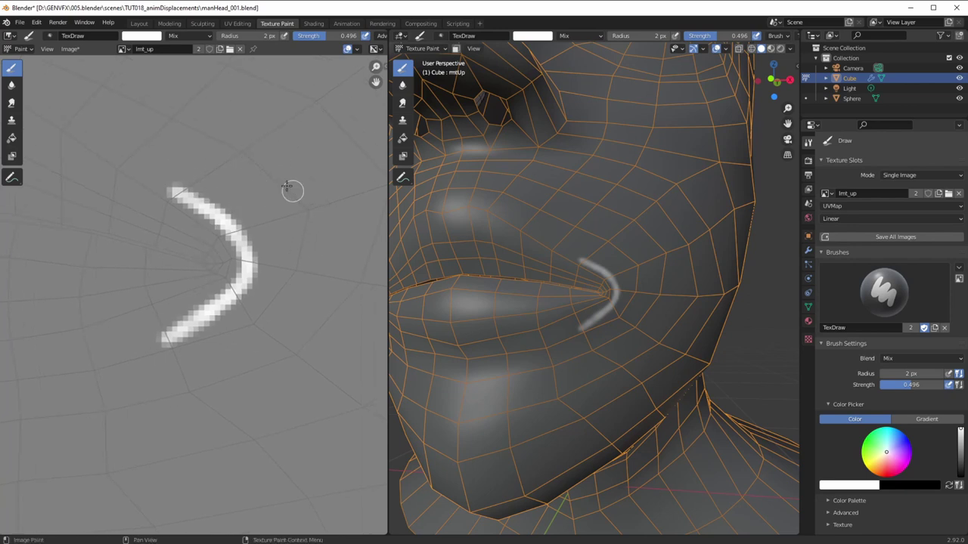
Step: Paint a second white curve farther out from the mouth corner and a fainter broken one between the two
{"action": "mouse_move", "coordinate": [223, 144]}
{"action": "left_mouse_down"}
{"action": "mouse_move", "coordinate": [322, 218]}
{"action": "mouse_move", "coordinate": [326, 240]}
{"action": "mouse_move", "coordinate": [315, 262]}
{"action": "mouse_move", "coordinate": [325, 299]}
{"action": "mouse_move", "coordinate": [335, 272]}
{"action": "mouse_move", "coordinate": [263, 371]}
{"action": "left_mouse_up"}
{"action": "middle_click_drag", "start_coordinate": [271, 252], "coordinate": [268, 235], "text": "ctrl"}
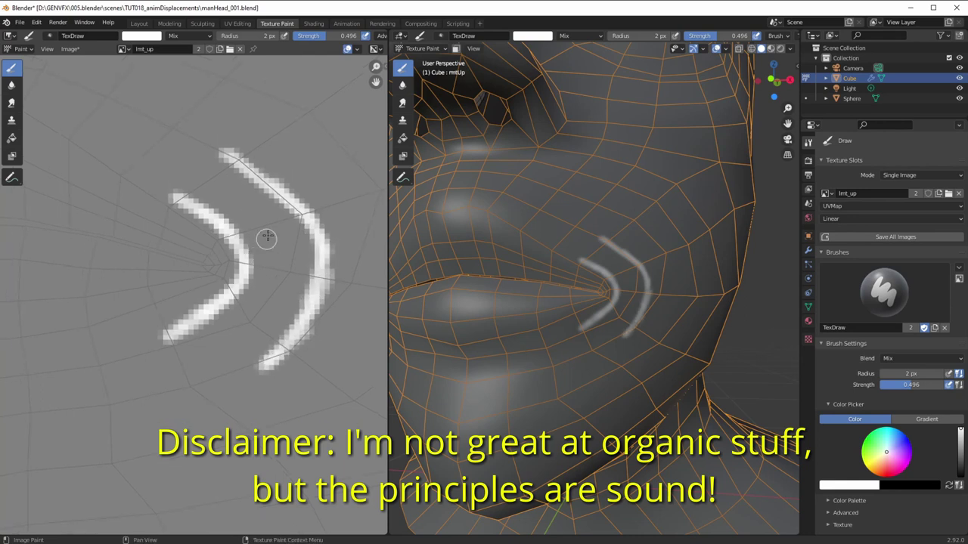
{"action": "left_click_drag", "start_coordinate": [270, 225], "coordinate": [206, 174]}
{"action": "mouse_move", "coordinate": [269, 225]}
{"action": "left_mouse_down"}
{"action": "mouse_move", "coordinate": [281, 261]}
{"action": "mouse_move", "coordinate": [264, 321]}
{"action": "mouse_move", "coordinate": [206, 378]}
{"action": "left_mouse_up"}
{"action": "left_click_drag", "start_coordinate": [187, 154], "coordinate": [166, 149]}
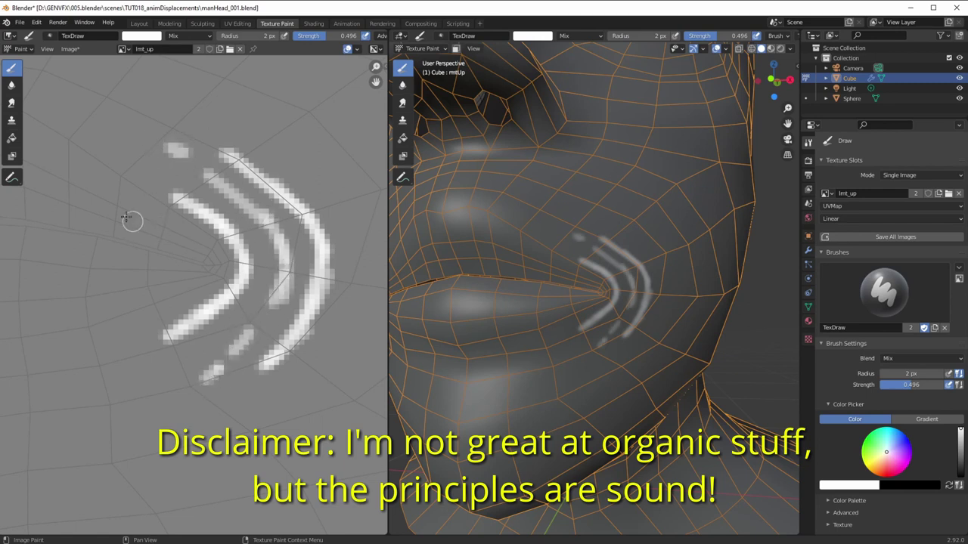
Step: Set the Draw brush's color to black and paint two dark curves between the white ones at the mouth corner
{"action": "left_click", "coordinate": [11, 85]}
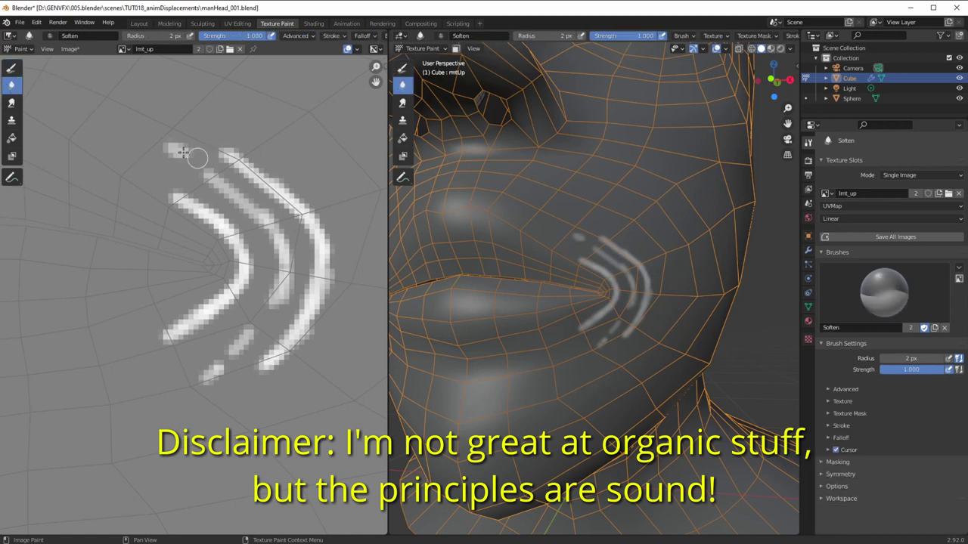
{"action": "left_click", "coordinate": [11, 68]}
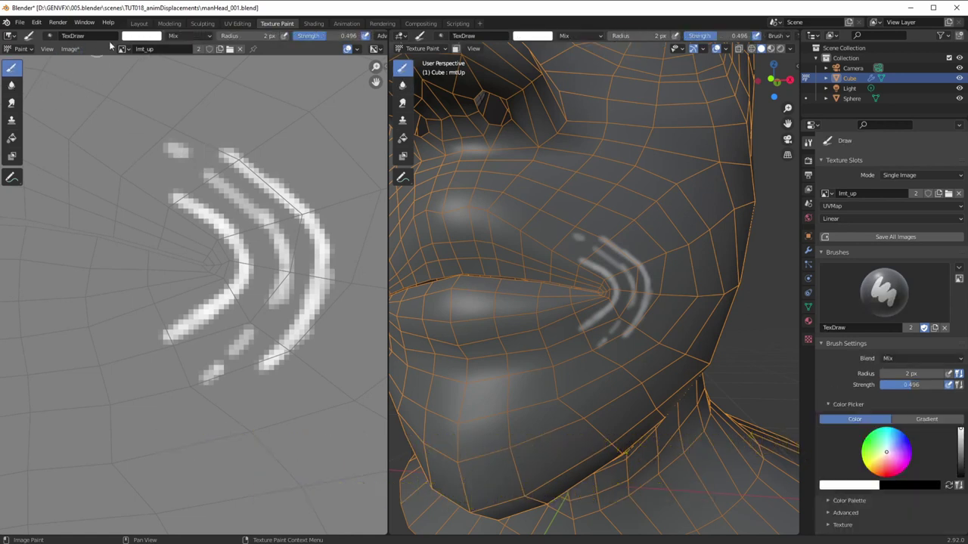
{"action": "left_click", "coordinate": [137, 36]}
{"action": "left_click_drag", "start_coordinate": [210, 97], "coordinate": [218, 181]}
{"action": "mouse_move", "coordinate": [257, 239]}
{"action": "left_mouse_down"}
{"action": "mouse_move", "coordinate": [198, 187]}
{"action": "mouse_move", "coordinate": [233, 214]}
{"action": "mouse_move", "coordinate": [258, 291]}
{"action": "mouse_move", "coordinate": [236, 329]}
{"action": "mouse_move", "coordinate": [175, 362]}
{"action": "left_mouse_up"}
{"action": "mouse_move", "coordinate": [278, 229]}
{"action": "left_mouse_down"}
{"action": "mouse_move", "coordinate": [223, 174]}
{"action": "mouse_move", "coordinate": [306, 257]}
{"action": "mouse_move", "coordinate": [306, 317]}
{"action": "mouse_move", "coordinate": [275, 324]}
{"action": "mouse_move", "coordinate": [226, 378]}
{"action": "left_mouse_up"}
Step: Soften the ends and edges of the mouth-corner creases using the Soften brush with a 4 px radius
{"action": "left_click", "coordinate": [11, 85]}
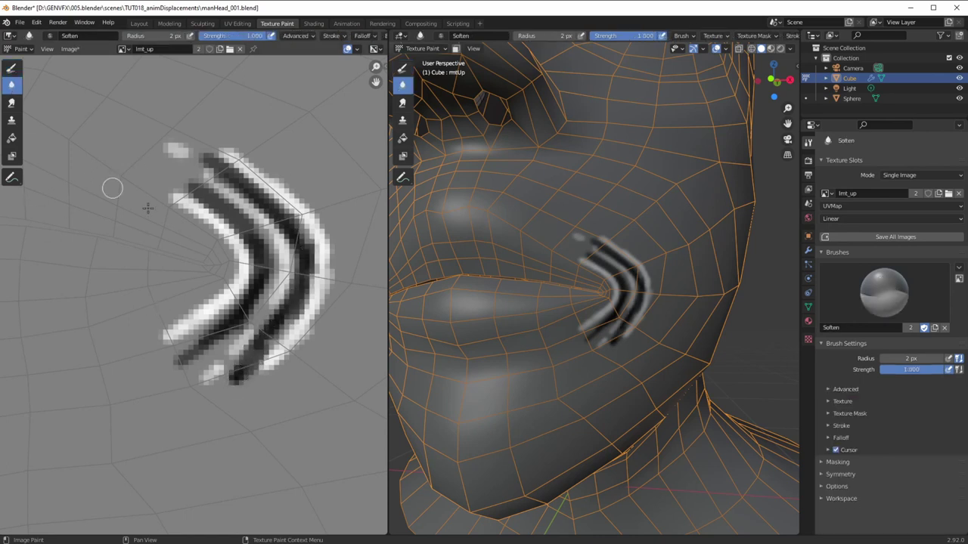
{"action": "key", "text": "f"}
{"action": "left_click", "coordinate": [152, 265]}
{"action": "mouse_move", "coordinate": [174, 370]}
{"action": "left_mouse_down"}
{"action": "mouse_move", "coordinate": [93, 380]}
{"action": "mouse_move", "coordinate": [195, 372]}
{"action": "mouse_move", "coordinate": [246, 393]}
{"action": "mouse_move", "coordinate": [216, 380]}
{"action": "mouse_move", "coordinate": [316, 336]}
{"action": "mouse_move", "coordinate": [216, 373]}
{"action": "left_mouse_up"}
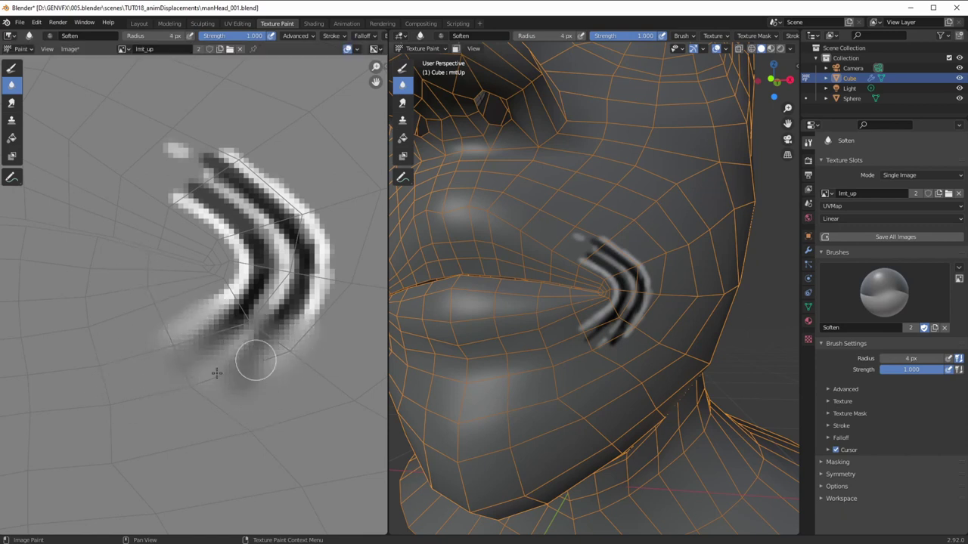
{"action": "mouse_move", "coordinate": [249, 181]}
{"action": "left_mouse_down"}
{"action": "mouse_move", "coordinate": [259, 163]}
{"action": "mouse_move", "coordinate": [181, 155]}
{"action": "mouse_move", "coordinate": [121, 166]}
{"action": "left_mouse_up"}
{"action": "mouse_move", "coordinate": [277, 160]}
{"action": "left_mouse_down"}
{"action": "mouse_move", "coordinate": [339, 226]}
{"action": "mouse_move", "coordinate": [333, 293]}
{"action": "mouse_move", "coordinate": [345, 279]}
{"action": "mouse_move", "coordinate": [200, 139]}
{"action": "left_mouse_up"}
{"action": "mouse_move", "coordinate": [246, 258]}
{"action": "left_mouse_down"}
{"action": "mouse_move", "coordinate": [242, 276]}
{"action": "mouse_move", "coordinate": [269, 219]}
{"action": "mouse_move", "coordinate": [299, 254]}
{"action": "mouse_move", "coordinate": [296, 239]}
{"action": "left_mouse_up"}
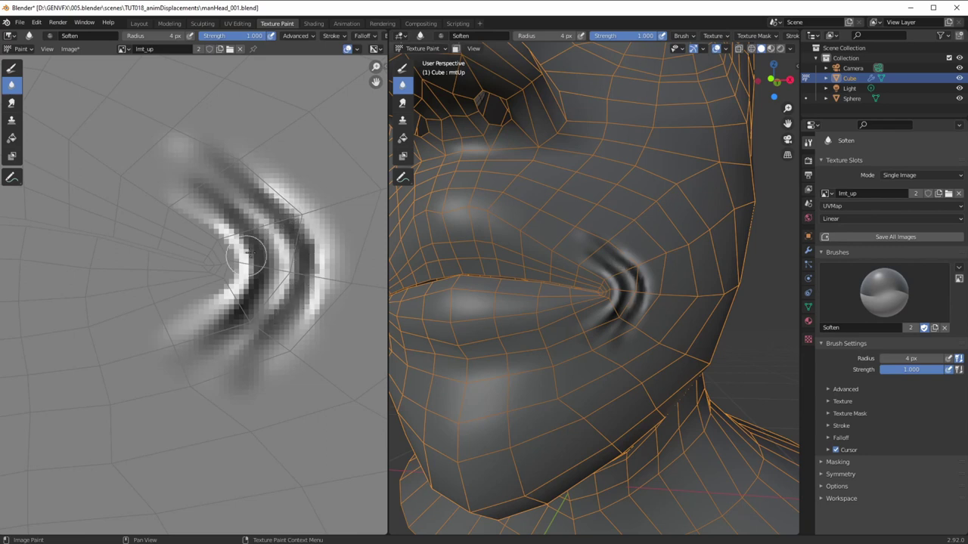
Step: Try painting a black crease on the cheek above the mouth corner, enlarging the Draw brush's radius to 12 px
{"action": "middle_click_drag", "start_coordinate": [515, 305], "coordinate": [571, 313]}
{"action": "scroll", "coordinate": [490, 313], "scroll_direction": "up", "scroll_amount": 3}
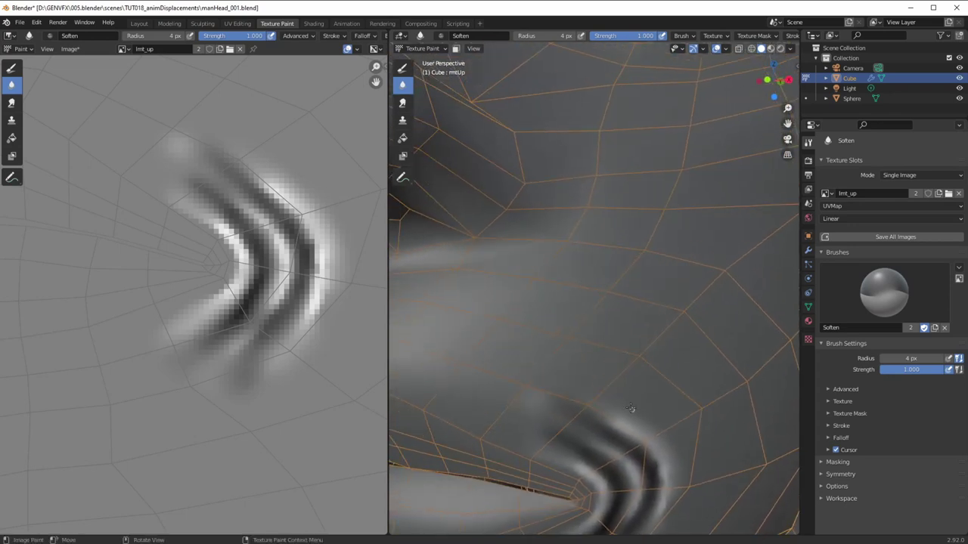
{"action": "left_click", "coordinate": [402, 67]}
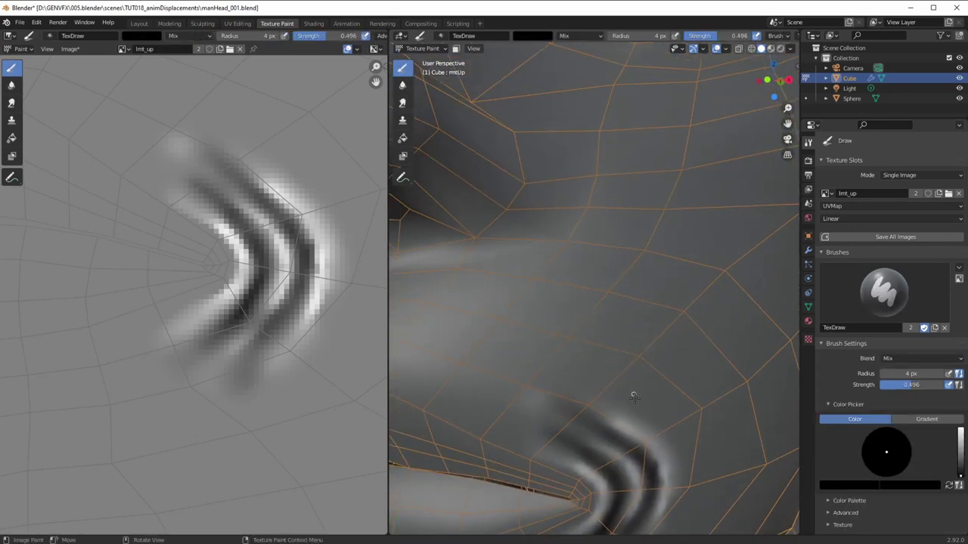
{"action": "left_click_drag", "start_coordinate": [643, 414], "coordinate": [607, 349]}
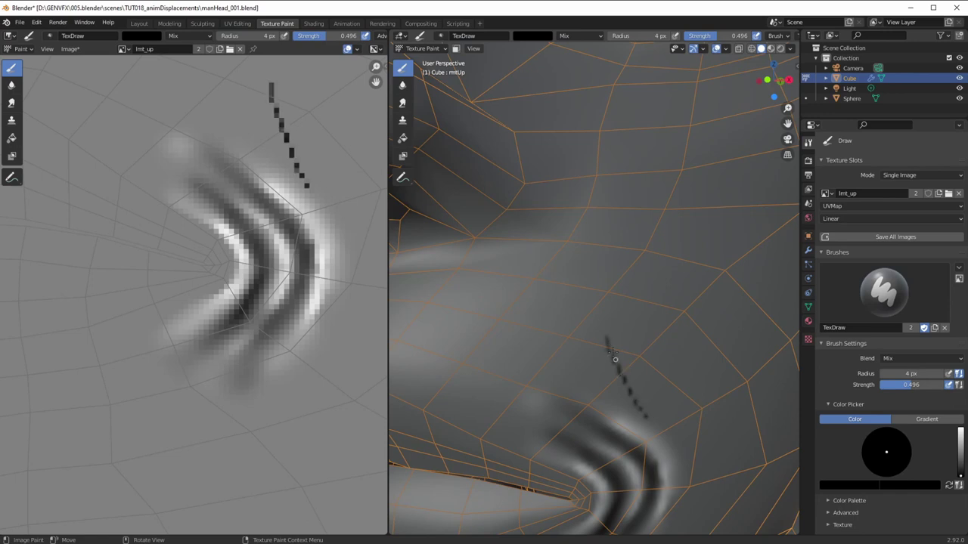
{"action": "key", "text": "f"}
{"action": "left_click", "coordinate": [539, 257]}
{"action": "left_click_drag", "start_coordinate": [643, 418], "coordinate": [598, 316]}
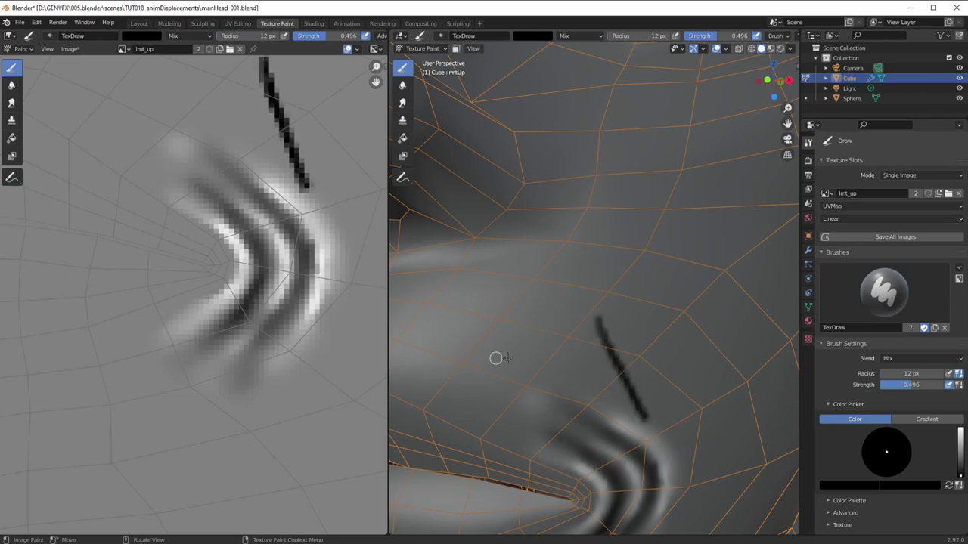
Step: Undo the black crease painting above the mouth corner
{"action": "scroll", "coordinate": [506, 354], "scroll_direction": "down", "scroll_amount": 6}
{"action": "middle_click_drag", "start_coordinate": [491, 366], "coordinate": [513, 370]}
{"action": "key", "text": "ctrl+z"}
{"action": "key", "text": "ctrl+z"}
{"action": "key", "text": "ctrl+z"}
{"action": "key", "text": "ctrl+z"}
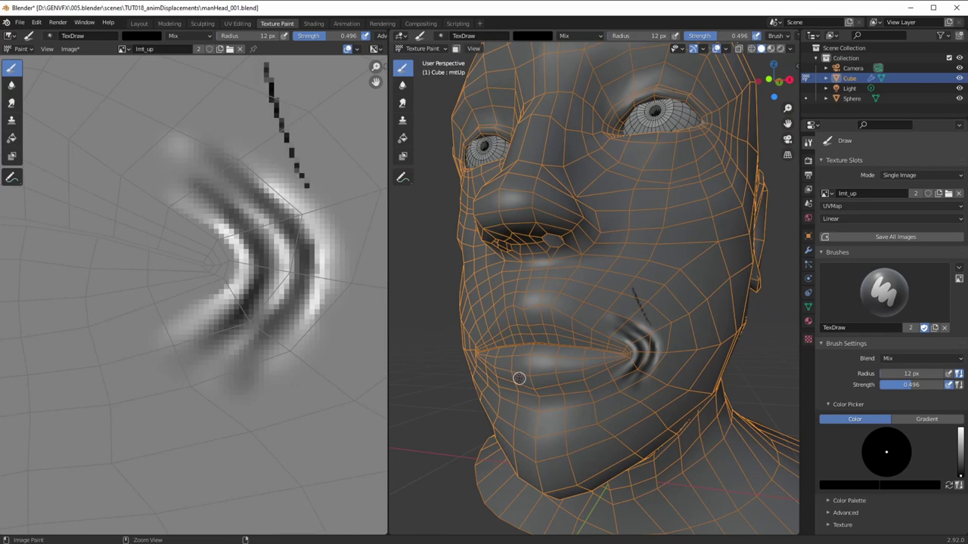
Step: Save all painted displacement images and save the head's Blender file
{"action": "middle_click_drag", "start_coordinate": [519, 379], "coordinate": [516, 378], "text": "ctrl"}
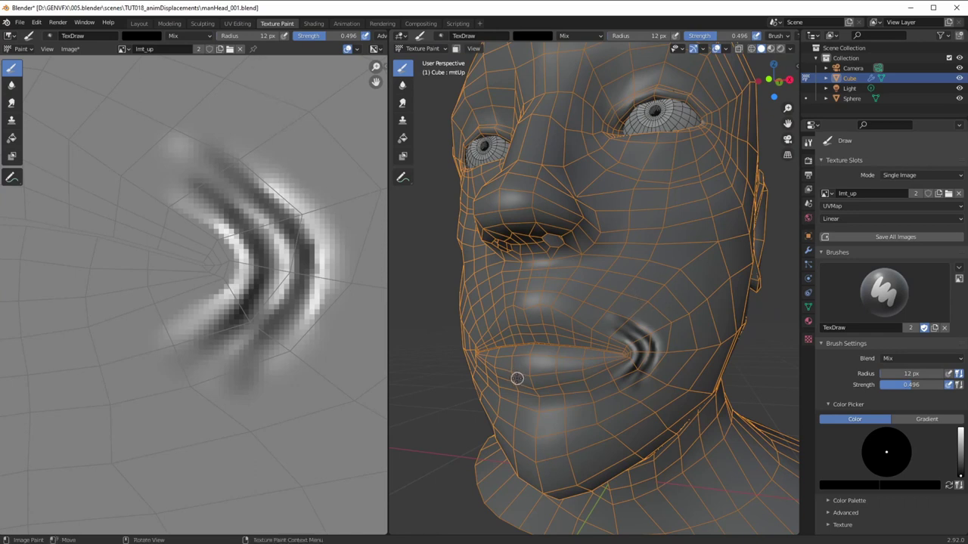
{"action": "middle_click_drag", "start_coordinate": [522, 238], "coordinate": [506, 299]}
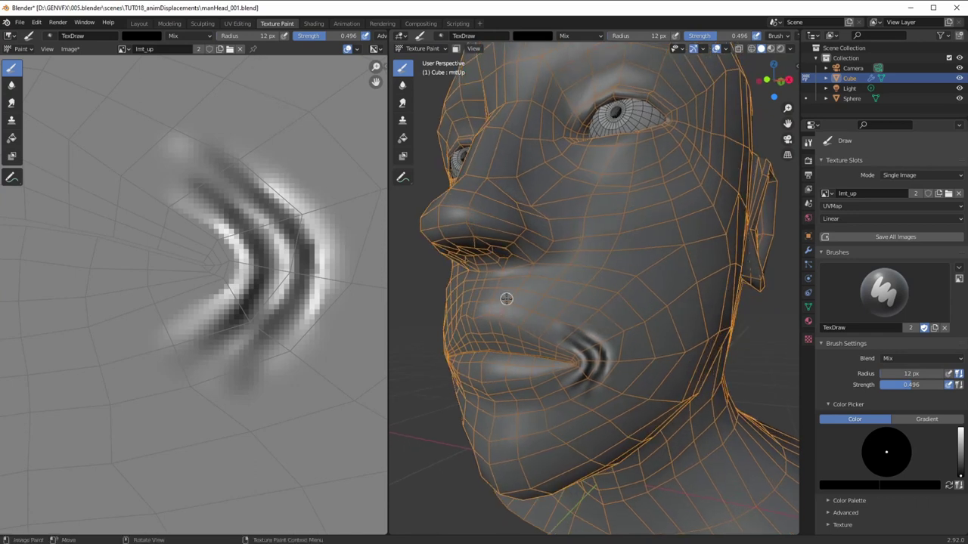
{"action": "mouse_move", "coordinate": [470, 254]}
{"action": "middle_mouse_down"}
{"action": "mouse_move", "coordinate": [482, 253]}
{"action": "mouse_move", "coordinate": [470, 272]}
{"action": "middle_mouse_up"}
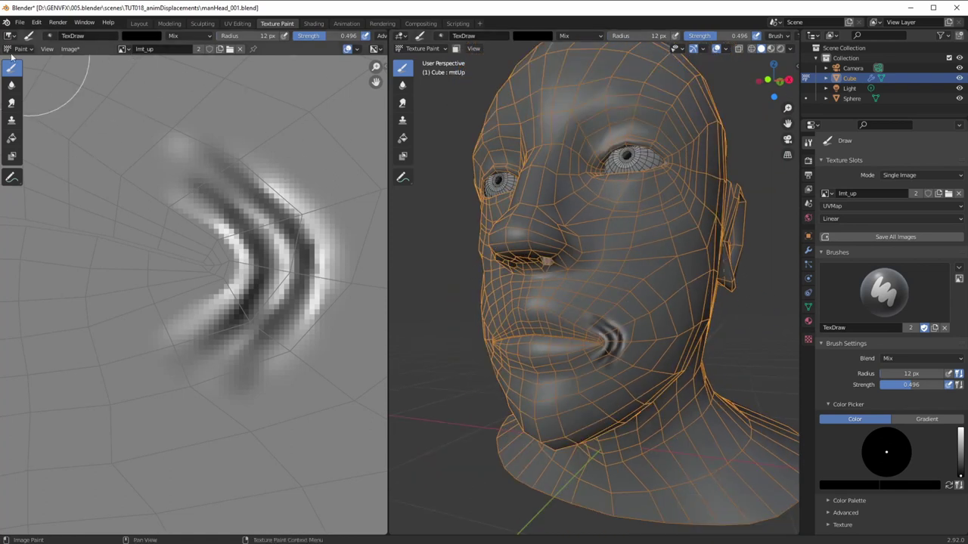
{"action": "left_click", "coordinate": [69, 49]}
{"action": "left_click", "coordinate": [83, 200]}
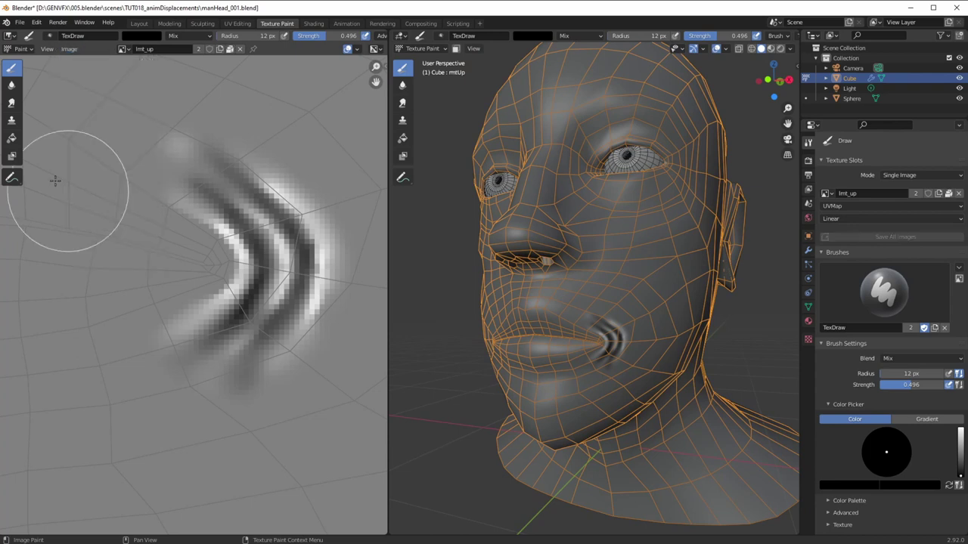
{"action": "left_click", "coordinate": [19, 24]}
{"action": "mouse_move", "coordinate": [42, 183]}
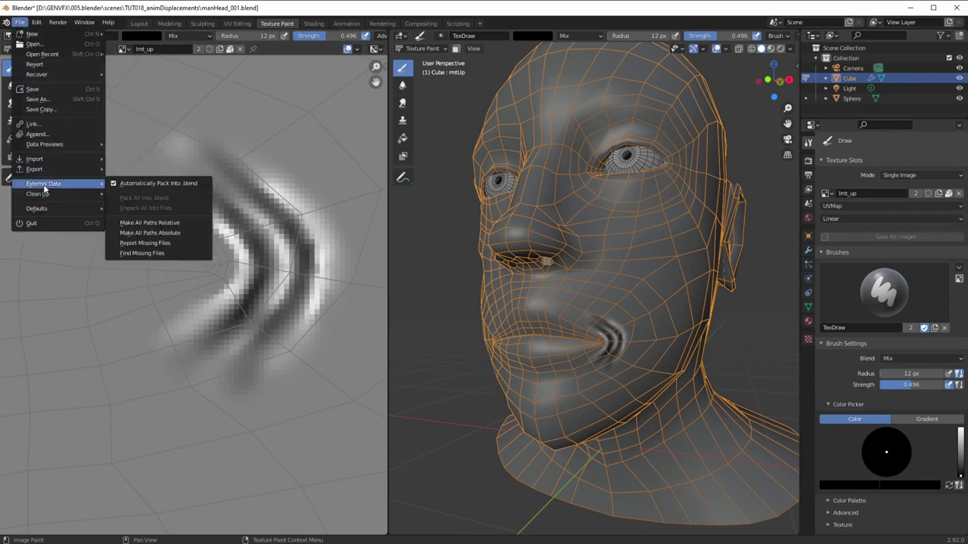
{"action": "left_click", "coordinate": [31, 89]}
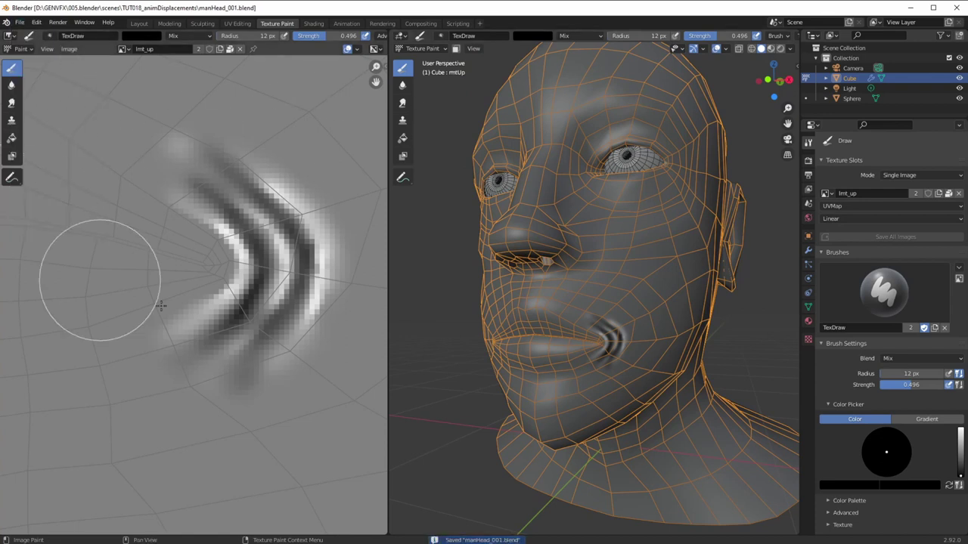
Step: Examine the Basis, lebUp, rebUp, lmtUp and rmtUp shape keys on the head one by one in the Modeling workspace
{"action": "middle_click_drag", "start_coordinate": [532, 280], "coordinate": [593, 282]}
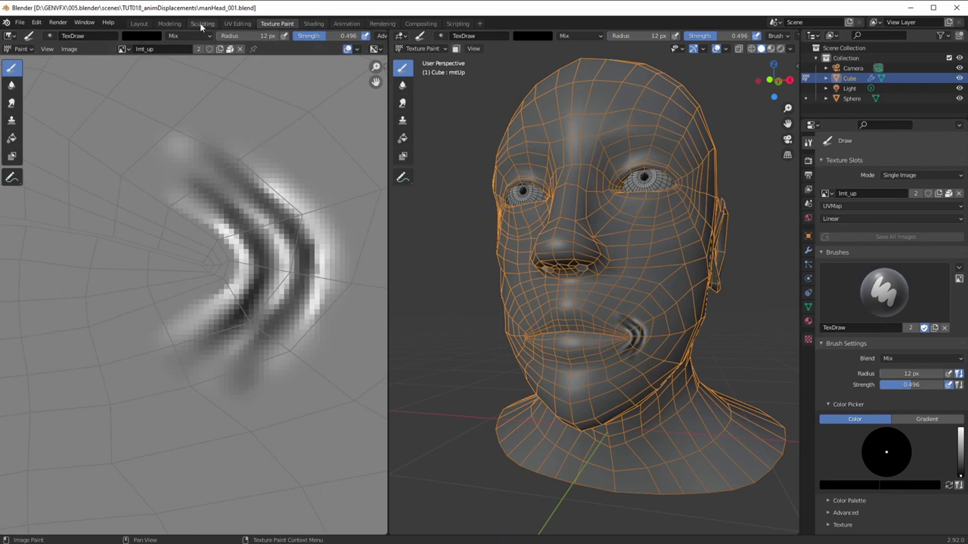
{"action": "left_click", "coordinate": [169, 23]}
{"action": "middle_click_drag", "start_coordinate": [432, 348], "coordinate": [646, 300]}
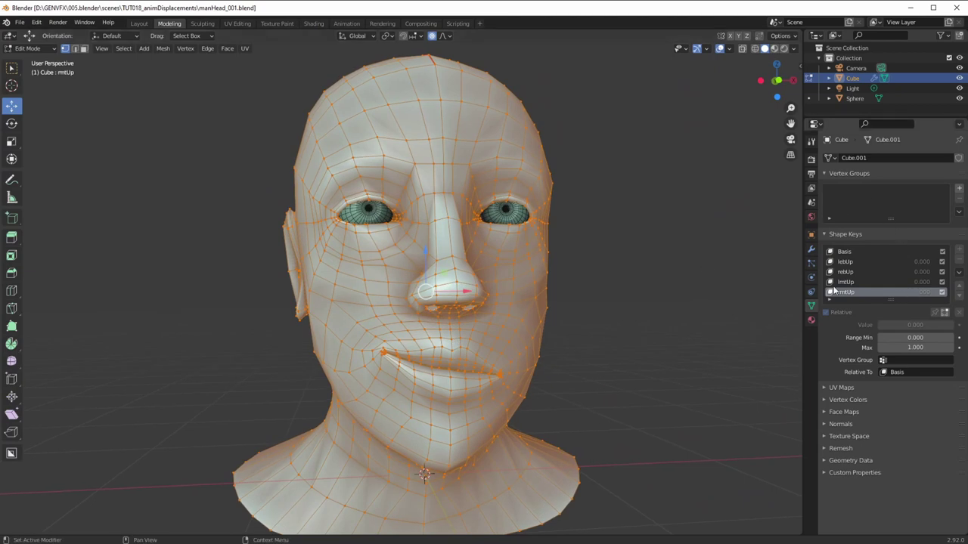
{"action": "left_click", "coordinate": [845, 253]}
{"action": "left_click", "coordinate": [844, 262]}
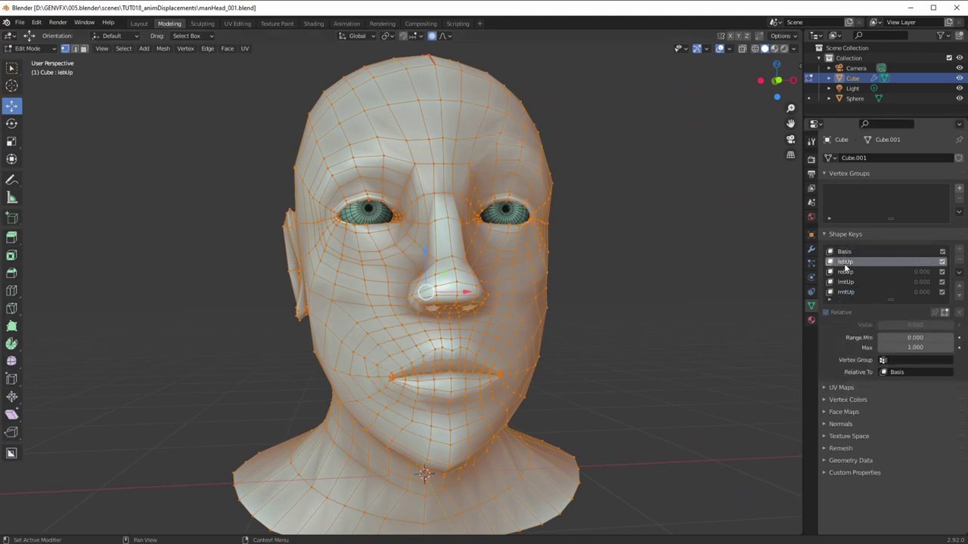
{"action": "left_click", "coordinate": [845, 274]}
{"action": "left_click", "coordinate": [846, 283]}
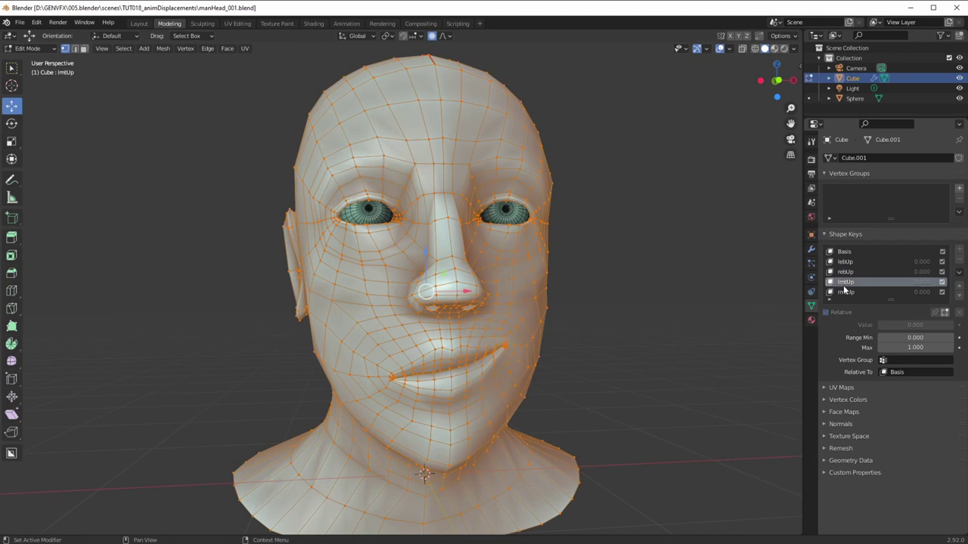
{"action": "left_click", "coordinate": [844, 293]}
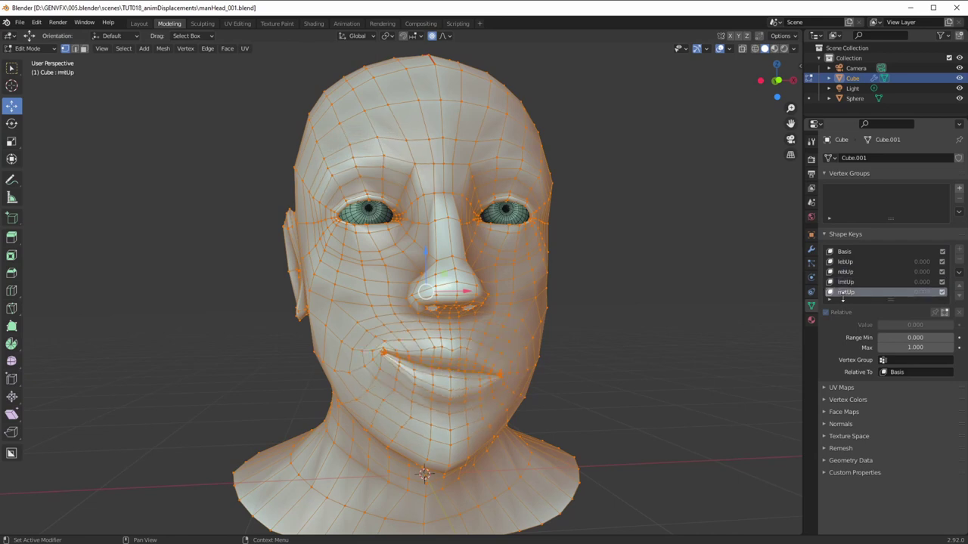
{"action": "left_click", "coordinate": [844, 283]}
{"action": "left_click", "coordinate": [845, 292]}
{"action": "left_click", "coordinate": [844, 283]}
{"action": "left_click", "coordinate": [844, 293]}
{"action": "left_click", "coordinate": [844, 282]}
{"action": "left_click", "coordinate": [844, 272]}
{"action": "left_click", "coordinate": [844, 261]}
{"action": "left_click", "coordinate": [844, 273]}
{"action": "left_click", "coordinate": [844, 262]}
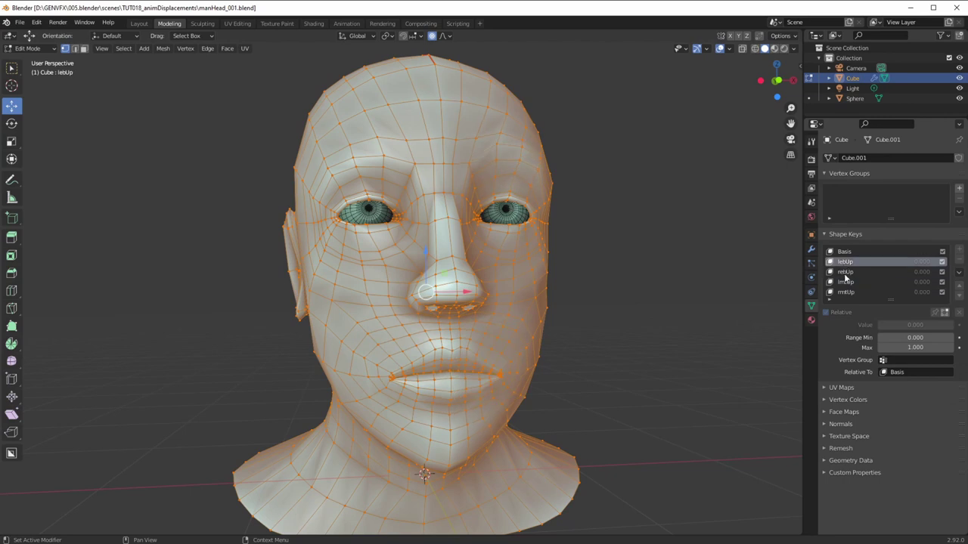
{"action": "left_click", "coordinate": [844, 272]}
{"action": "left_click", "coordinate": [844, 261]}
{"action": "left_click", "coordinate": [843, 252]}
{"action": "middle_click_drag", "start_coordinate": [525, 276], "coordinate": [449, 357]}
{"action": "middle_click_drag", "start_coordinate": [447, 357], "coordinate": [426, 361]}
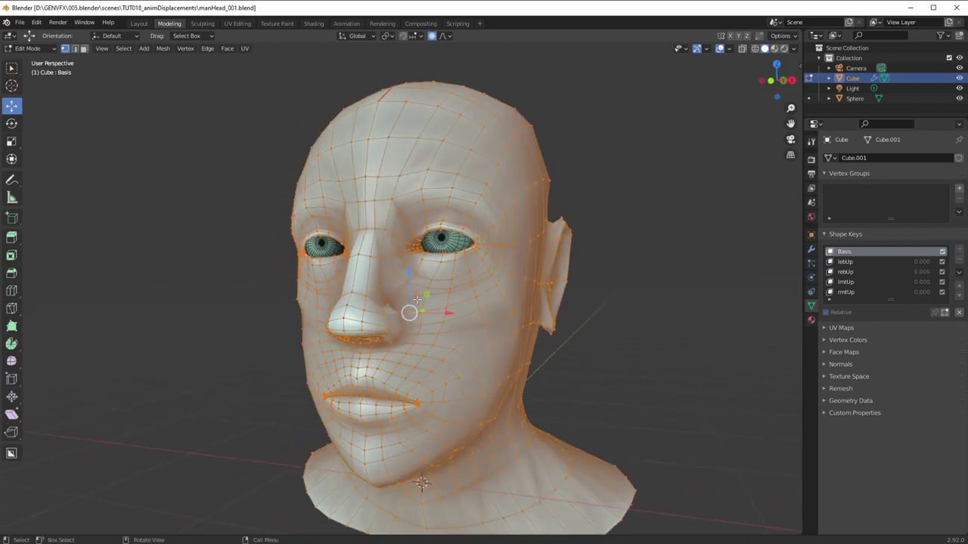
{"action": "middle_click_drag", "start_coordinate": [359, 235], "coordinate": [371, 223]}
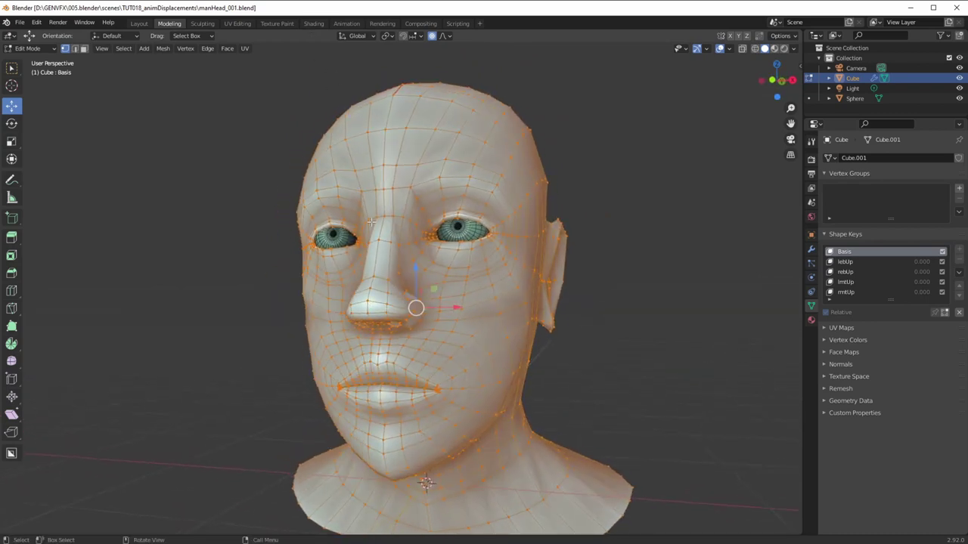
Step: Switch to the Shading workspace and move the Principled BSDF and Material Output nodes apart
{"action": "left_click", "coordinate": [313, 24]}
{"action": "middle_click_drag", "start_coordinate": [367, 273], "coordinate": [377, 172]}
{"action": "scroll", "coordinate": [382, 238], "scroll_direction": "up", "scroll_amount": 6}
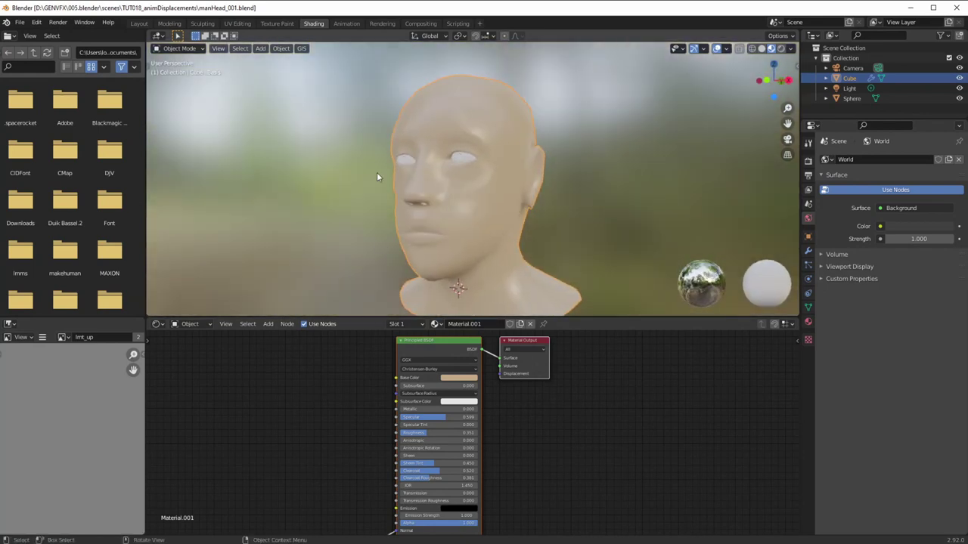
{"action": "middle_click_drag", "start_coordinate": [389, 368], "coordinate": [442, 380]}
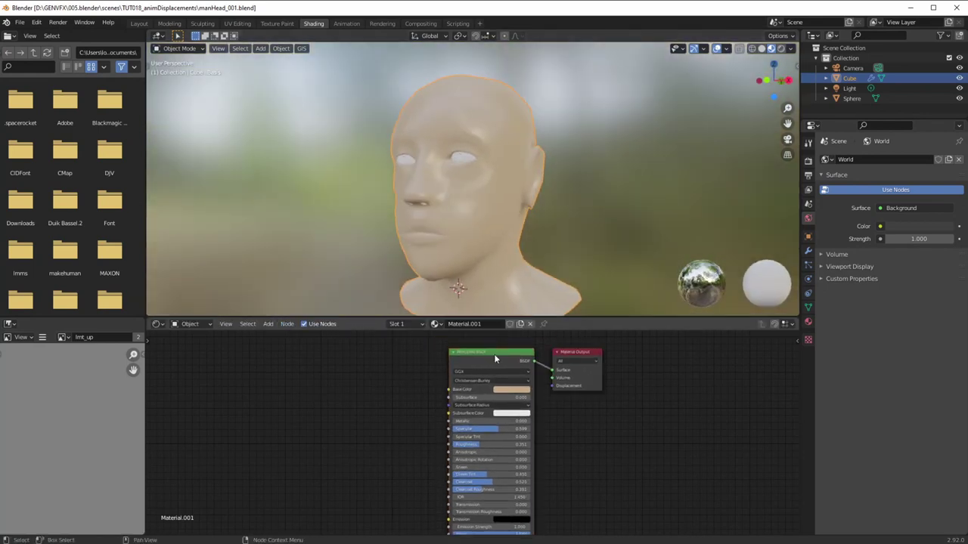
{"action": "left_click_drag", "start_coordinate": [496, 359], "coordinate": [451, 360]}
{"action": "left_click", "coordinate": [557, 351]}
{"action": "left_click_drag", "start_coordinate": [557, 354], "coordinate": [579, 357]}
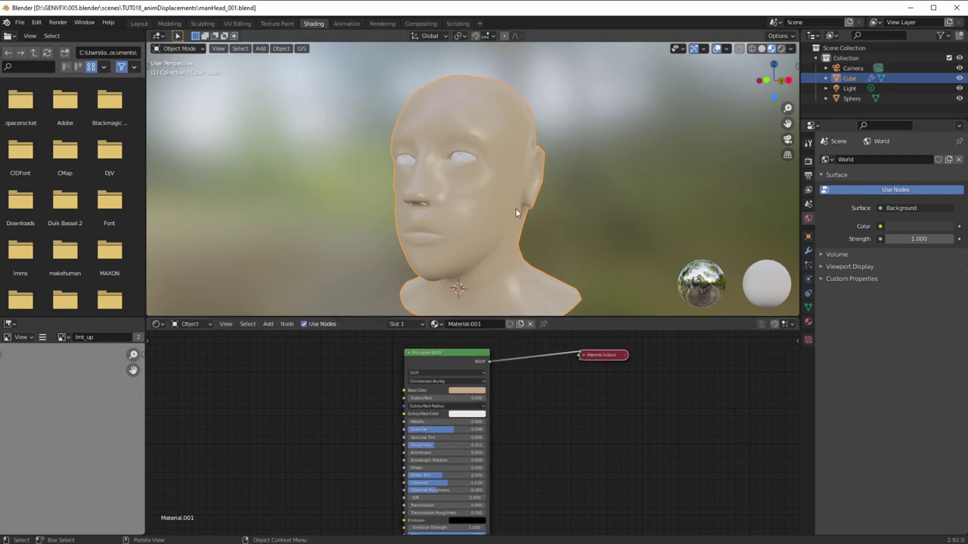
{"action": "left_click", "coordinate": [582, 355]}
{"action": "left_click", "coordinate": [454, 392]}
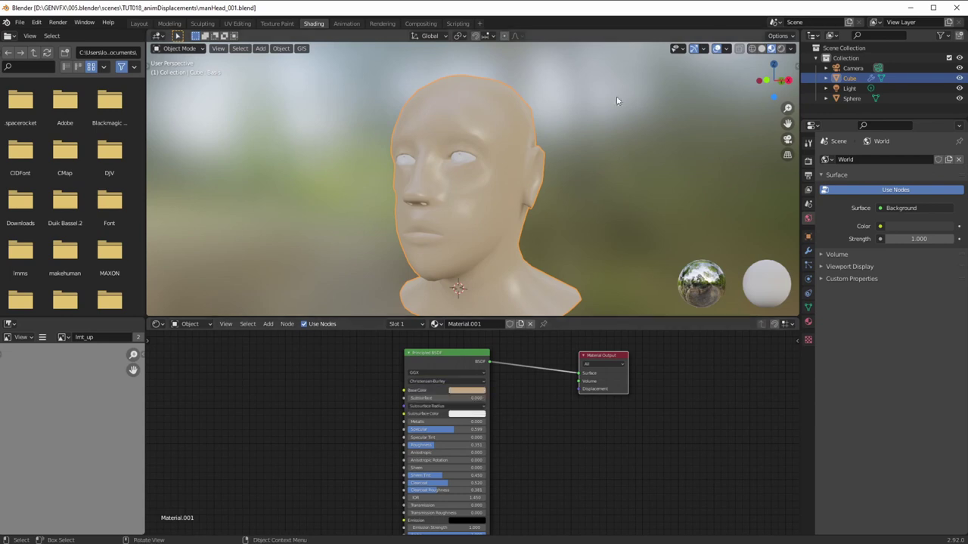
Step: Enable scene lights in the material preview and try scene world lighting before turning it off again
{"action": "left_click", "coordinate": [790, 49]}
{"action": "left_click", "coordinate": [734, 99]}
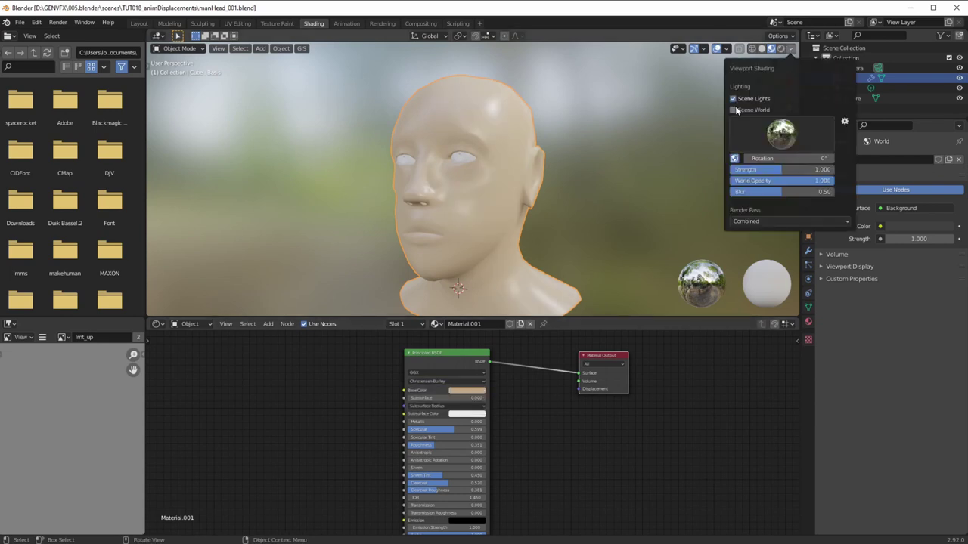
{"action": "left_click", "coordinate": [733, 110]}
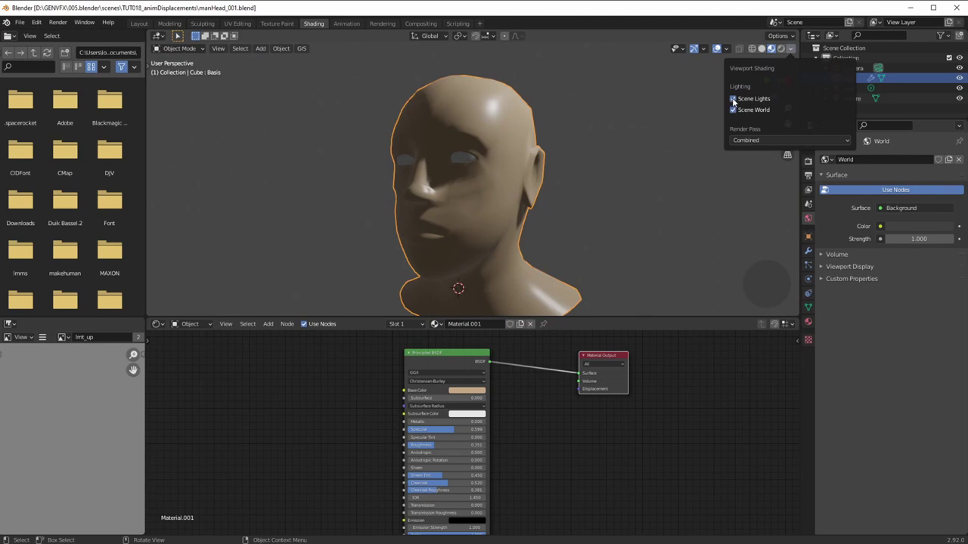
{"action": "left_click", "coordinate": [734, 109]}
{"action": "mouse_move", "coordinate": [414, 231]}
{"action": "middle_mouse_down"}
{"action": "mouse_move", "coordinate": [442, 235]}
{"action": "mouse_move", "coordinate": [446, 223]}
{"action": "middle_mouse_up"}
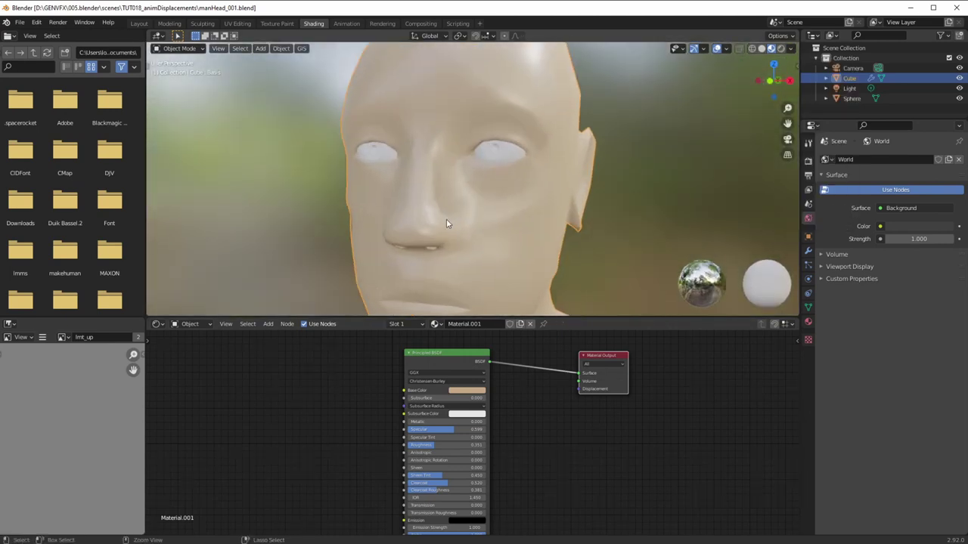
Step: Change the material preview's environment lighting to the warm brown HDRI, the second one offered
{"action": "left_click", "coordinate": [790, 50]}
{"action": "left_click", "coordinate": [790, 50]}
{"action": "left_click", "coordinate": [781, 136]}
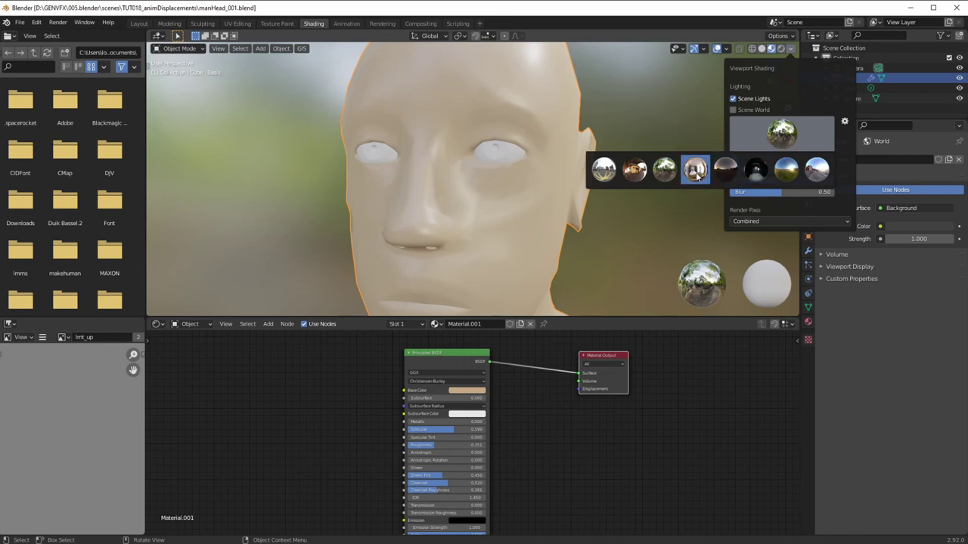
{"action": "left_click", "coordinate": [632, 171]}
{"action": "middle_click_drag", "start_coordinate": [484, 203], "coordinate": [528, 316]}
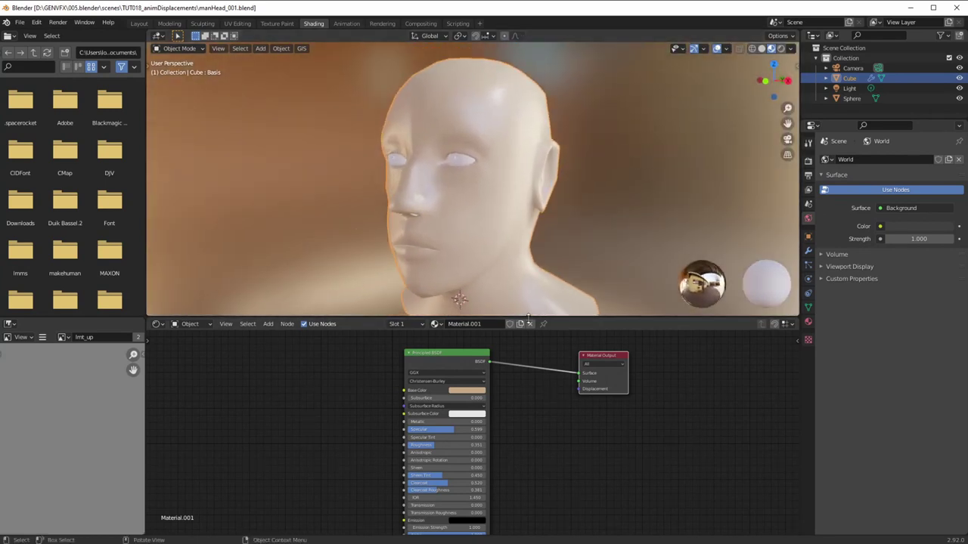
Step: Spread the two material nodes further apart and show the viewport in rendered shading with the Cycles engine
{"action": "left_click_drag", "start_coordinate": [613, 358], "coordinate": [651, 374]}
{"action": "left_click_drag", "start_coordinate": [441, 352], "coordinate": [416, 343]}
{"action": "left_click", "coordinate": [782, 52]}
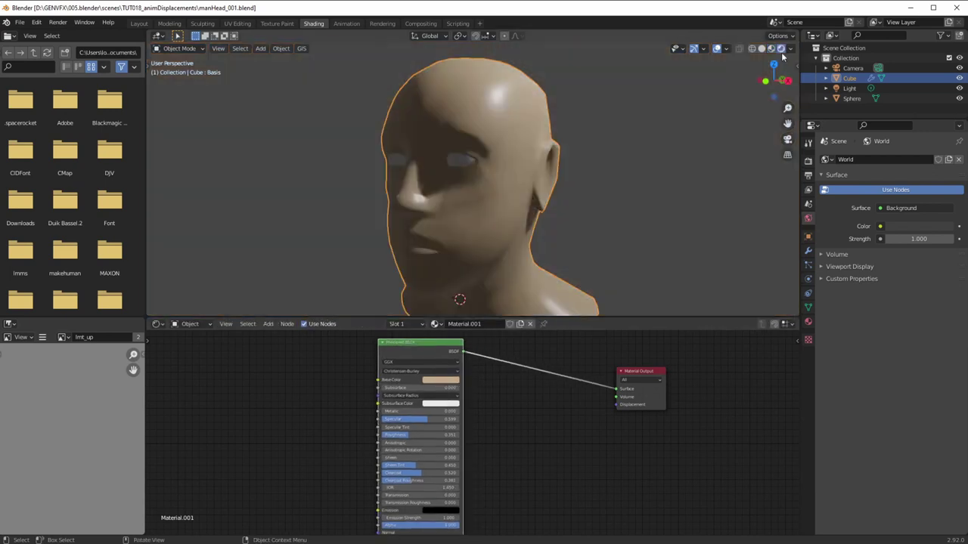
{"action": "left_click", "coordinate": [808, 161]}
{"action": "left_click", "coordinate": [886, 164]}
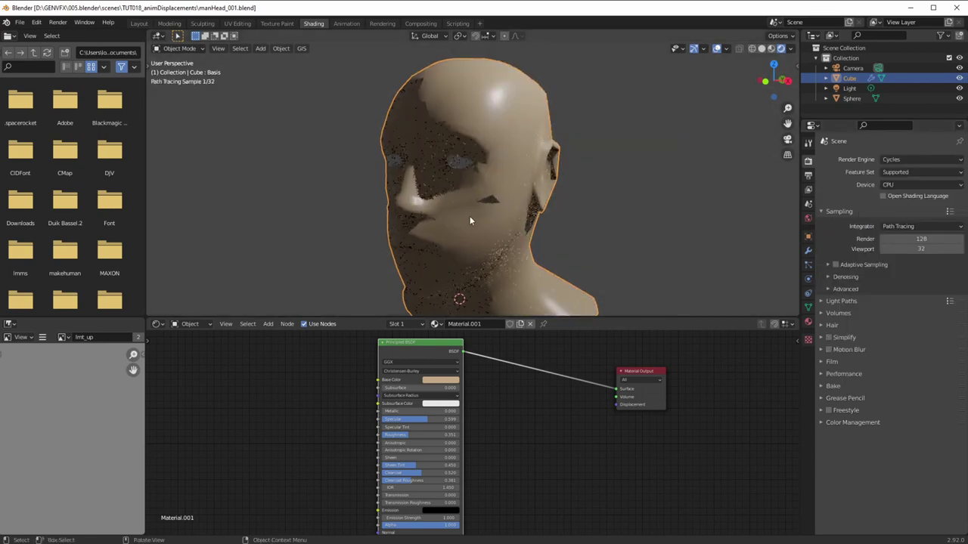
Step: Enable the head's Subdivision modifier for display in the viewport
{"action": "left_click", "coordinate": [807, 253]}
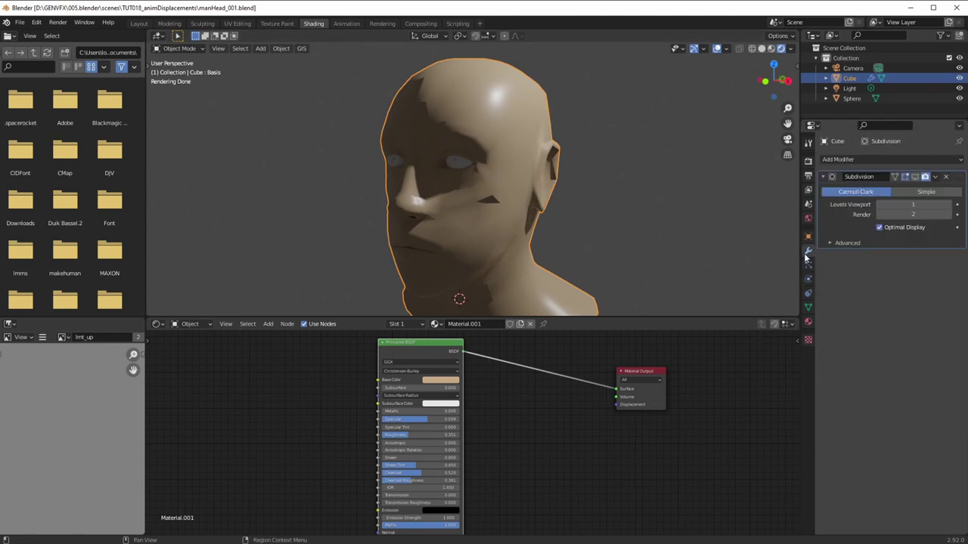
{"action": "left_click", "coordinate": [914, 178]}
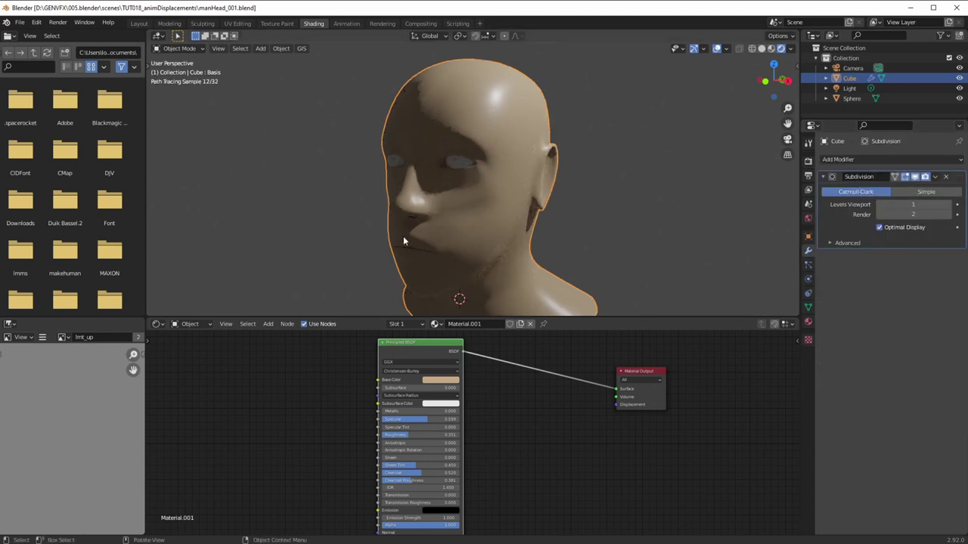
{"action": "mouse_move", "coordinate": [400, 209]}
{"action": "middle_mouse_down"}
{"action": "mouse_move", "coordinate": [415, 211]}
{"action": "mouse_move", "coordinate": [415, 227]}
{"action": "mouse_move", "coordinate": [415, 212]}
{"action": "mouse_move", "coordinate": [406, 225]}
{"action": "mouse_move", "coordinate": [449, 226]}
{"action": "middle_mouse_up"}
Step: Turn off scene world lighting for the rendered viewport and check the HDRI-lit head from several angles
{"action": "left_click", "coordinate": [790, 49]}
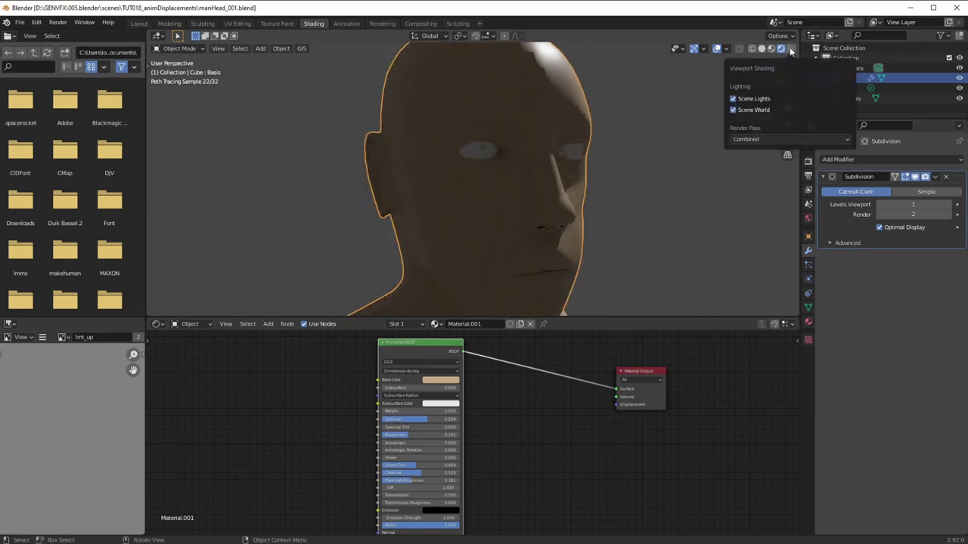
{"action": "left_click", "coordinate": [733, 111]}
{"action": "mouse_move", "coordinate": [638, 205]}
{"action": "middle_mouse_down"}
{"action": "mouse_move", "coordinate": [431, 228]}
{"action": "mouse_move", "coordinate": [444, 221]}
{"action": "mouse_move", "coordinate": [438, 244]}
{"action": "mouse_move", "coordinate": [393, 248]}
{"action": "mouse_move", "coordinate": [364, 264]}
{"action": "mouse_move", "coordinate": [313, 261]}
{"action": "mouse_move", "coordinate": [368, 270]}
{"action": "mouse_move", "coordinate": [347, 282]}
{"action": "middle_mouse_up"}
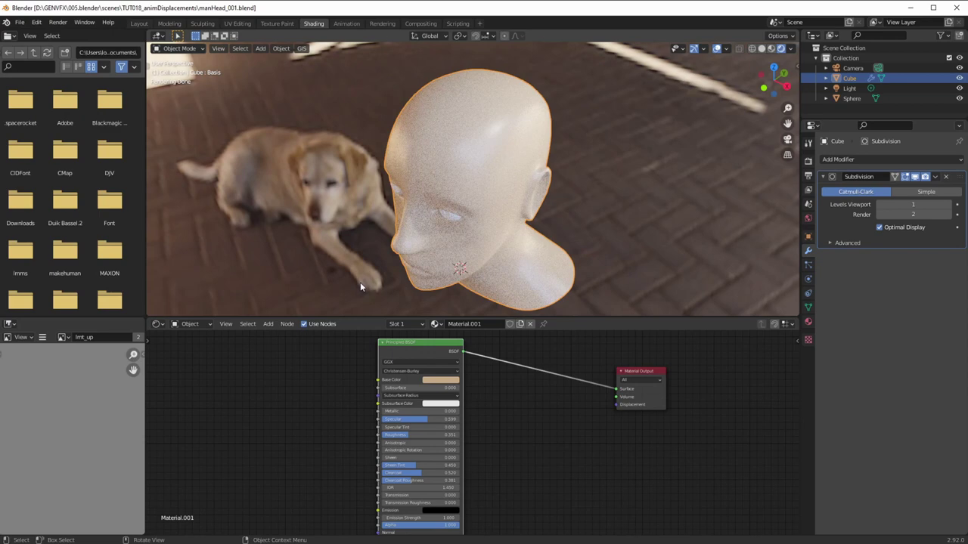
{"action": "mouse_move", "coordinate": [359, 280]}
{"action": "middle_mouse_down"}
{"action": "mouse_move", "coordinate": [378, 237]}
{"action": "mouse_move", "coordinate": [364, 261]}
{"action": "middle_mouse_up"}
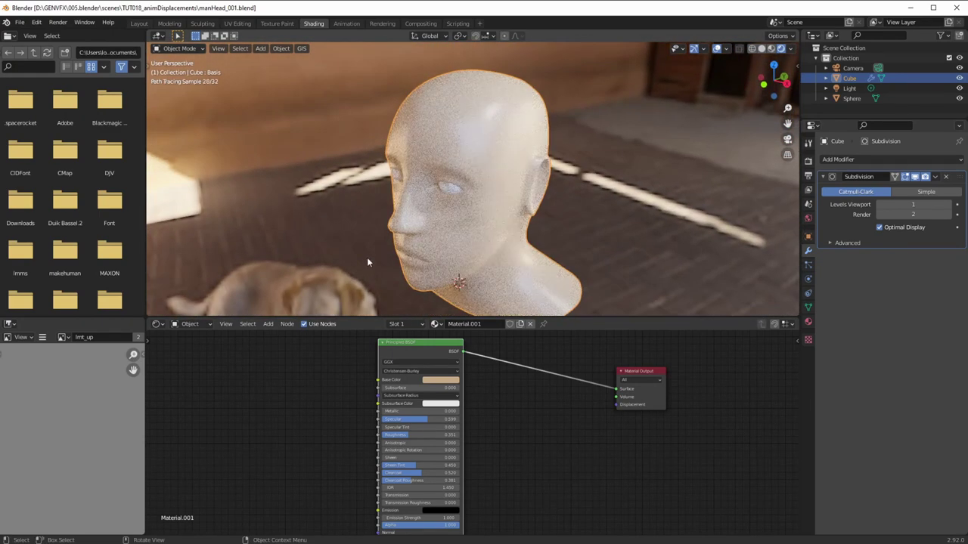
{"action": "mouse_move", "coordinate": [372, 262]}
{"action": "middle_mouse_down"}
{"action": "mouse_move", "coordinate": [356, 254]}
{"action": "mouse_move", "coordinate": [374, 226]}
{"action": "mouse_move", "coordinate": [462, 228]}
{"action": "middle_mouse_up"}
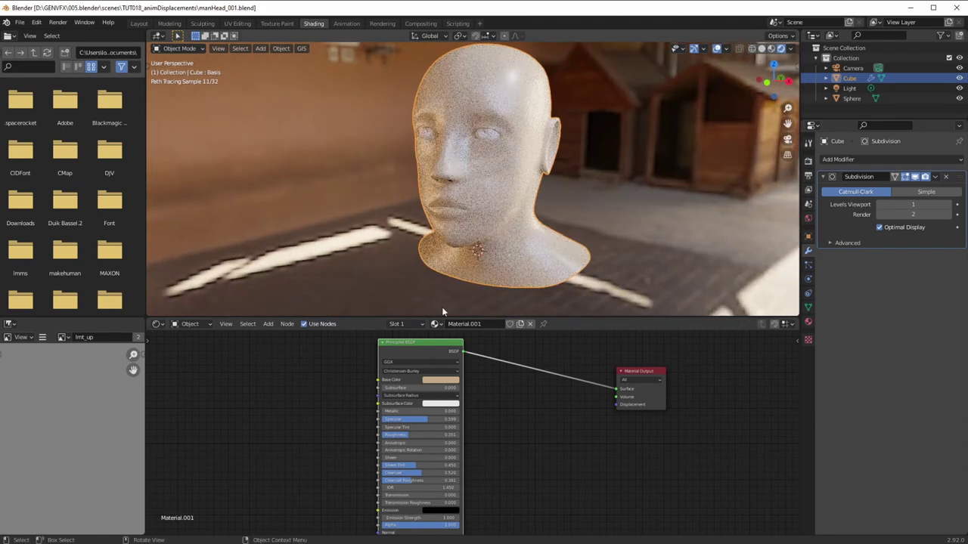
Step: Set the values of the eyebrow shape keys lebUp and rebUp to 1
{"action": "left_click", "coordinate": [808, 306]}
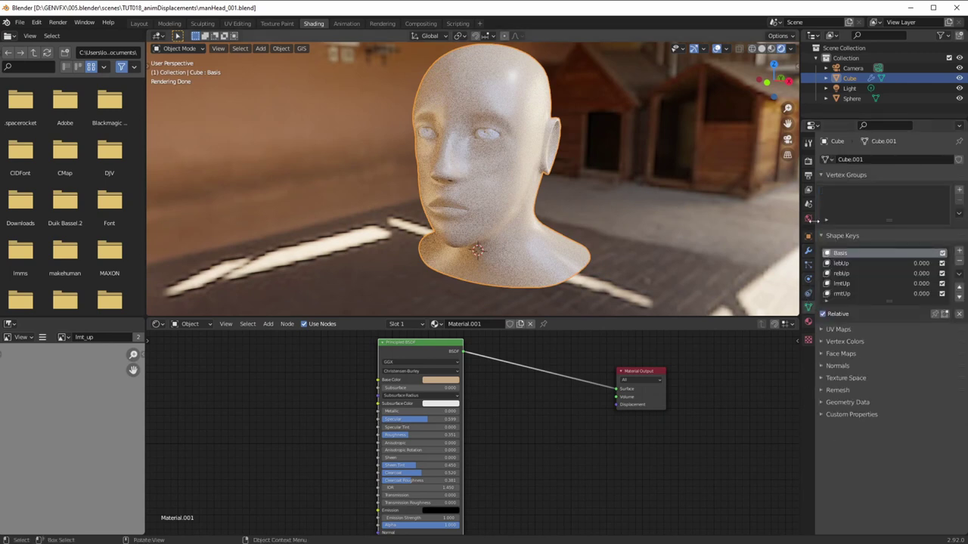
{"action": "left_click", "coordinate": [882, 266]}
{"action": "type", "text": "1"}
{"action": "key", "text": "Return"}
{"action": "middle_click_drag", "start_coordinate": [409, 115], "coordinate": [462, 118]}
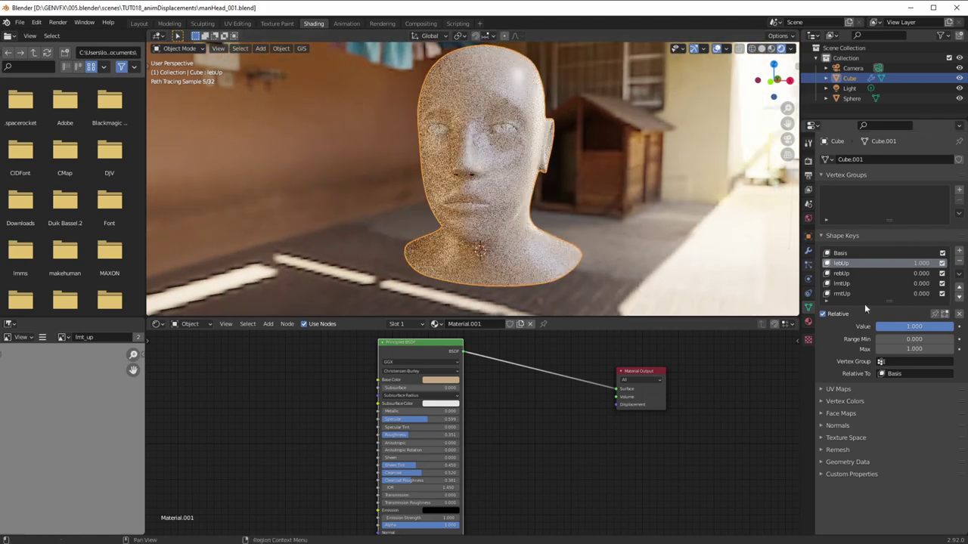
{"action": "left_click", "coordinate": [873, 274]}
{"action": "left_click", "coordinate": [906, 327]}
{"action": "type", "text": "1"}
{"action": "key", "text": "Return"}
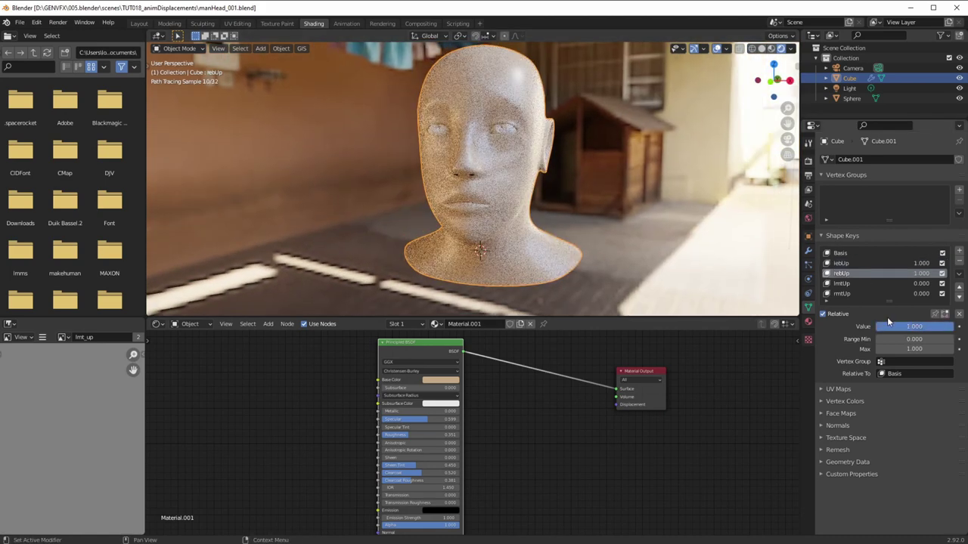
Step: Set the value of the mouth-corner shape key lmtUp to 1
{"action": "left_click", "coordinate": [841, 282]}
{"action": "double_click", "coordinate": [896, 326]}
{"action": "type", "text": "1"}
{"action": "key", "text": "Return"}
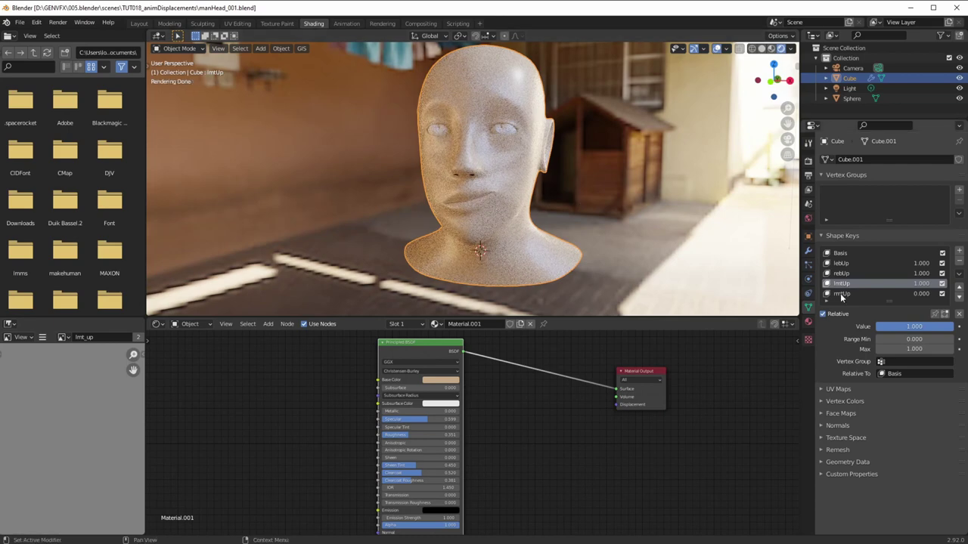
Step: Set the value of the mouth-corner shape key rmtUp to 1 and check the smile from a slightly different angle
{"action": "left_click", "coordinate": [841, 294]}
{"action": "double_click", "coordinate": [899, 326]}
{"action": "type", "text": "1"}
{"action": "key", "text": "Return"}
{"action": "mouse_move", "coordinate": [448, 250]}
{"action": "middle_mouse_down"}
{"action": "mouse_move", "coordinate": [490, 254]}
{"action": "mouse_move", "coordinate": [441, 241]}
{"action": "mouse_move", "coordinate": [431, 250]}
{"action": "middle_mouse_up"}
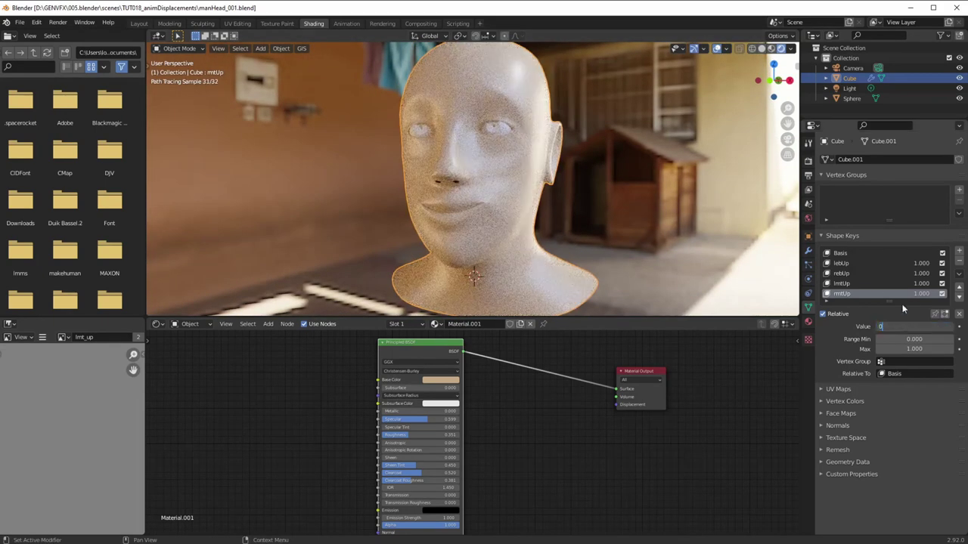
Step: Reset the values of the shape keys rmtUp, lmtUp, rebUp and lebUp to 0
{"action": "key", "text": "Return"}
{"action": "left_click", "coordinate": [859, 273]}
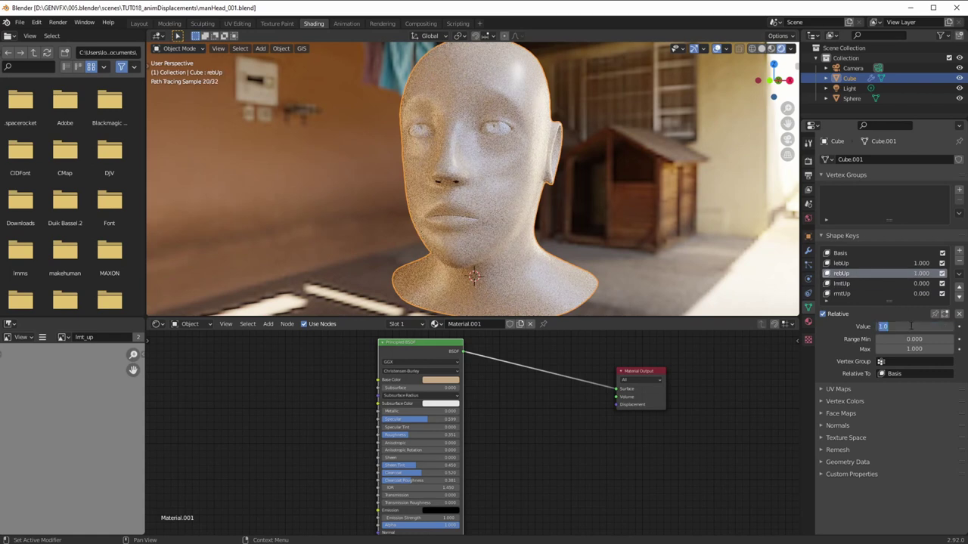
{"action": "type", "text": "0"}
{"action": "key", "text": "Return"}
{"action": "left_click", "coordinate": [842, 263]}
{"action": "type", "text": "0"}
{"action": "key", "text": "Return"}
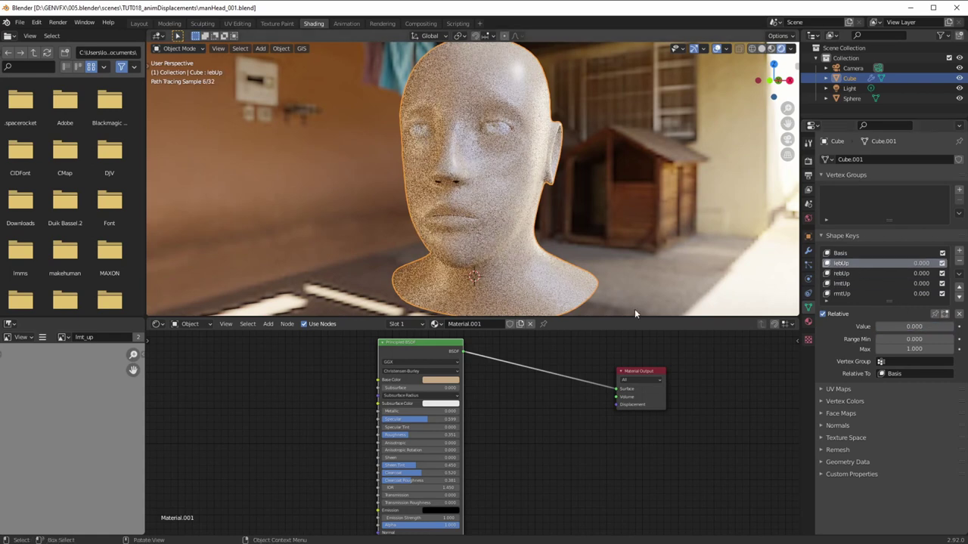
Step: Set the surface displacement method in the head material's settings to Displacement and Bump
{"action": "scroll", "coordinate": [453, 416], "scroll_direction": "down", "scroll_amount": 2}
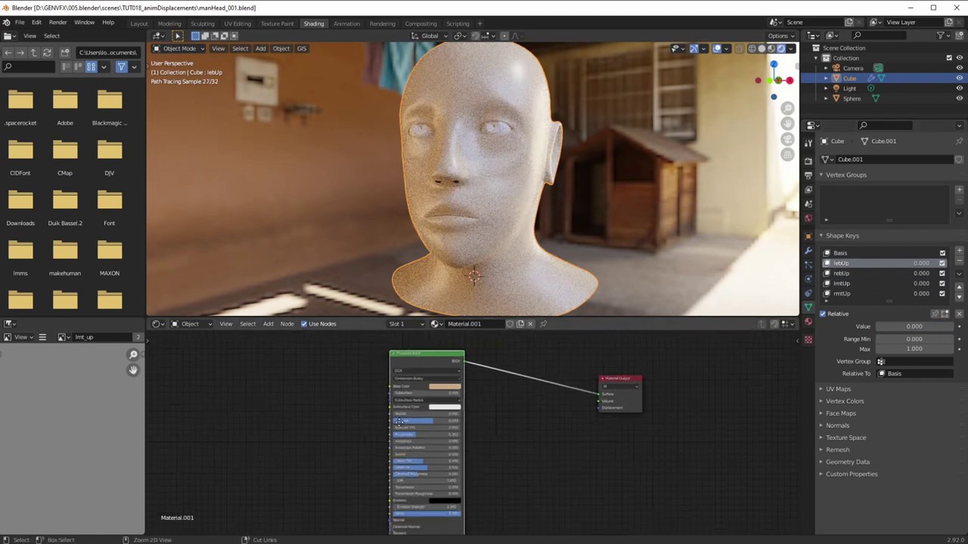
{"action": "left_click", "coordinate": [808, 322]}
{"action": "scroll", "coordinate": [836, 305], "scroll_direction": "down", "scroll_amount": 5}
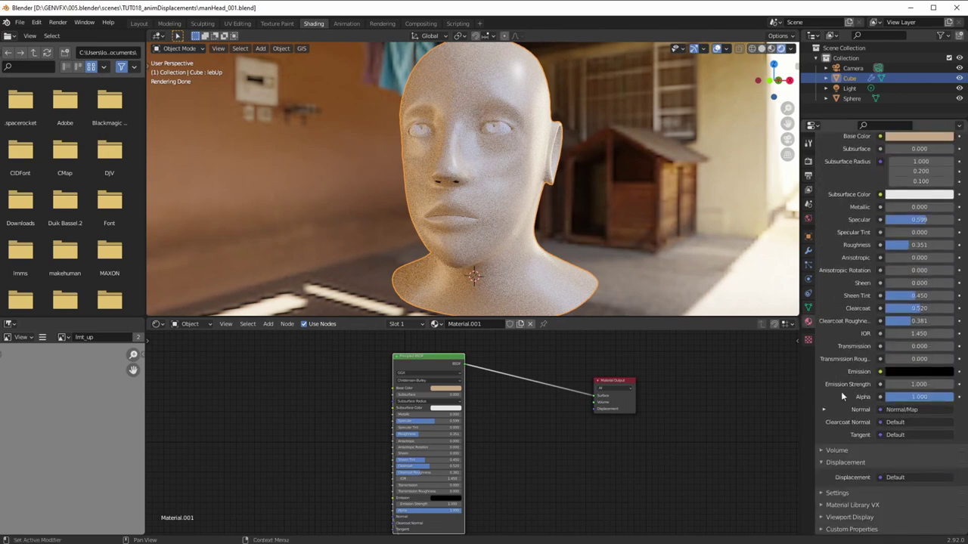
{"action": "left_click", "coordinate": [832, 493]}
{"action": "scroll", "coordinate": [834, 454], "scroll_direction": "down", "scroll_amount": 5}
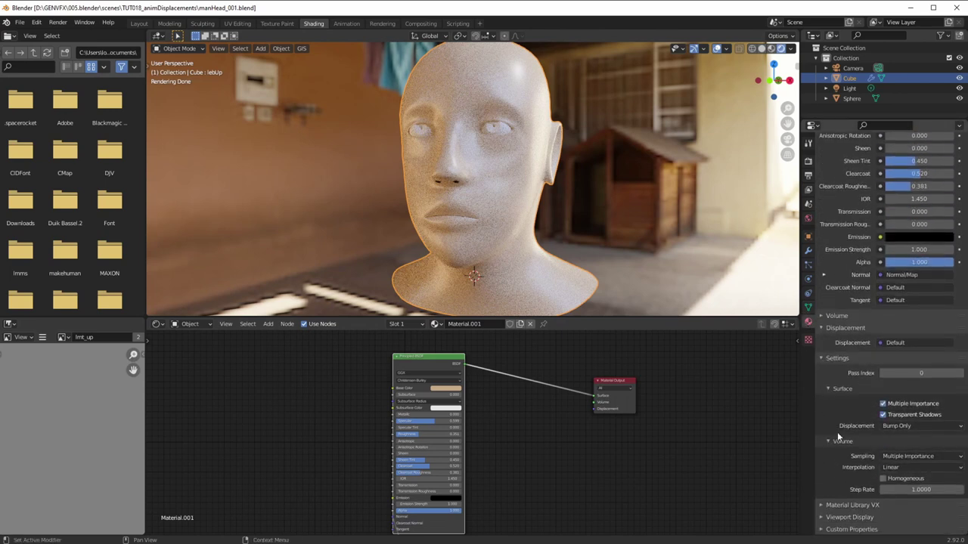
{"action": "left_click", "coordinate": [889, 426]}
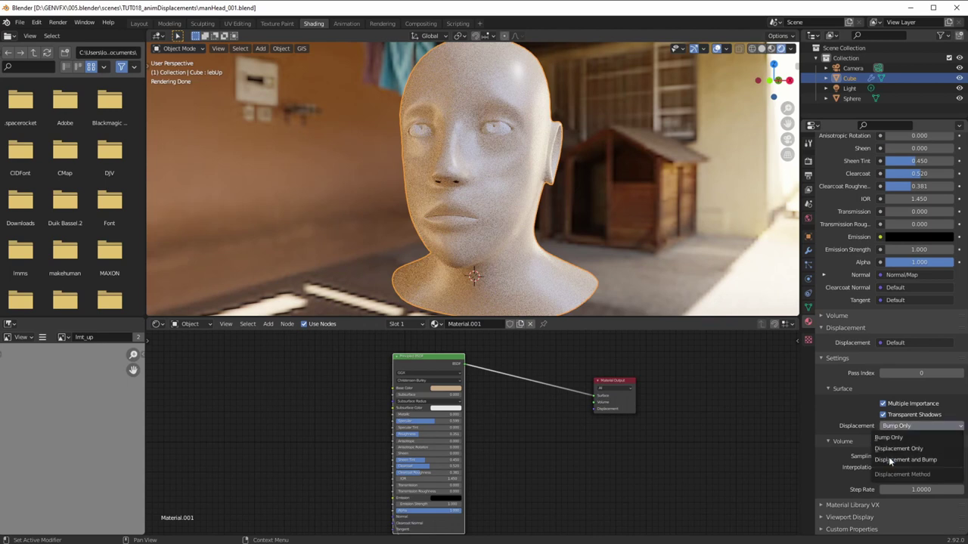
{"action": "left_click", "coordinate": [890, 461]}
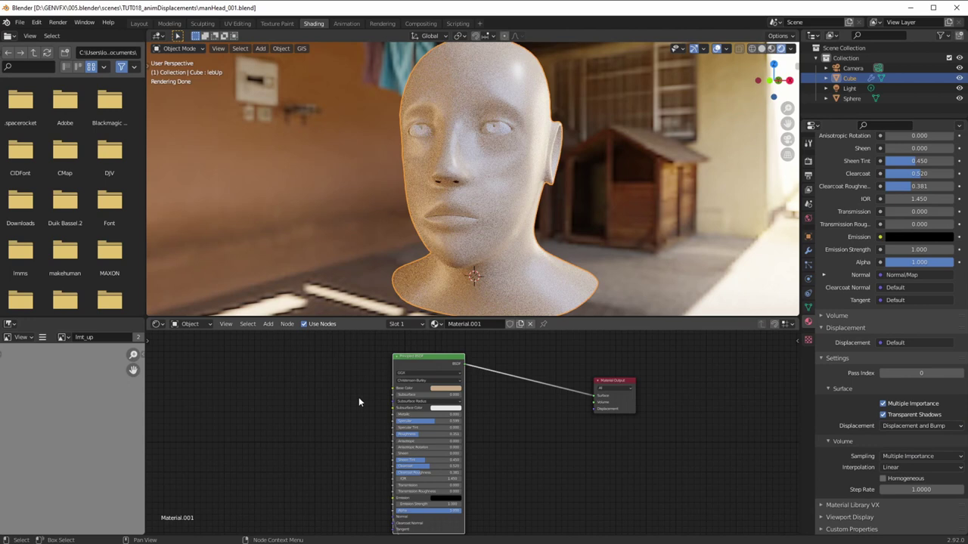
Step: Move the Principled BSDF node closer to the Material Output node to free space in front of it
{"action": "left_click_drag", "start_coordinate": [426, 353], "coordinate": [500, 347]}
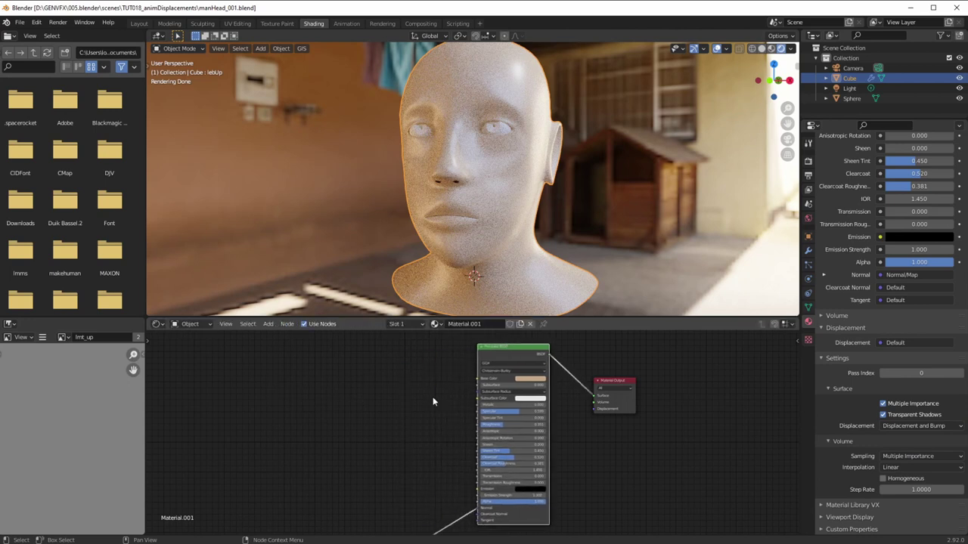
Step: Move the Principled BSDF node away from the Material Output and delete the Normal Map node
{"action": "scroll", "coordinate": [383, 435], "scroll_direction": "down", "scroll_amount": 2}
{"action": "left_click_drag", "start_coordinate": [421, 508], "coordinate": [297, 387]}
{"action": "middle_click_drag", "start_coordinate": [325, 398], "coordinate": [372, 400], "text": "ctrl"}
{"action": "scroll", "coordinate": [333, 356], "scroll_direction": "up", "scroll_amount": 2}
{"action": "left_click_drag", "start_coordinate": [495, 359], "coordinate": [299, 360]}
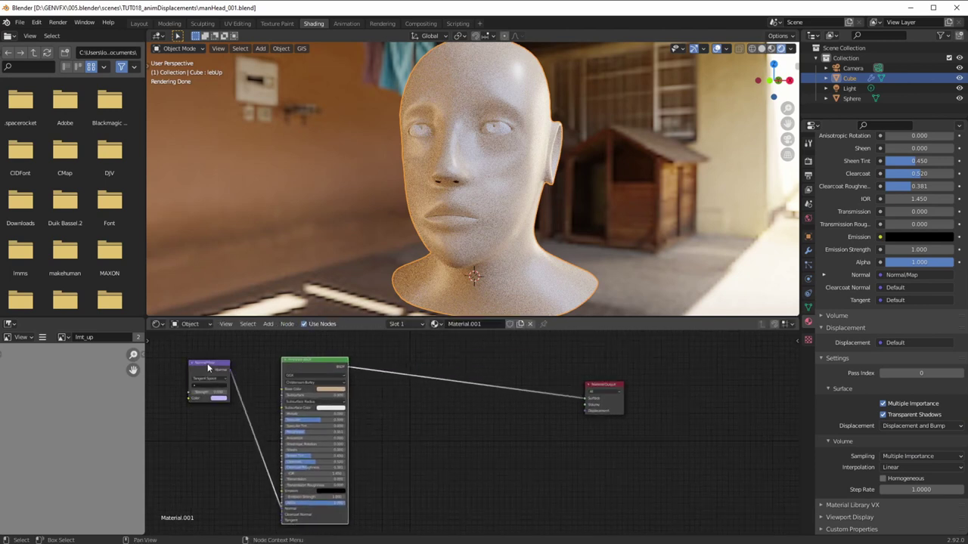
{"action": "left_click_drag", "start_coordinate": [209, 367], "coordinate": [231, 416]}
{"action": "key", "text": "x"}
Step: Space the Principled BSDF and Material Output nodes farther apart to make room between them
{"action": "left_click_drag", "start_coordinate": [310, 357], "coordinate": [321, 349]}
{"action": "middle_click_drag", "start_coordinate": [315, 387], "coordinate": [314, 381], "text": "ctrl"}
{"action": "left_click_drag", "start_coordinate": [311, 351], "coordinate": [310, 348]}
{"action": "left_click_drag", "start_coordinate": [601, 387], "coordinate": [627, 419]}
{"action": "left_click_drag", "start_coordinate": [305, 352], "coordinate": [229, 353]}
Step: Add an Image Texture node between the shader and the output and assign the lebUp_disp image to it
{"action": "left_click", "coordinate": [268, 324]}
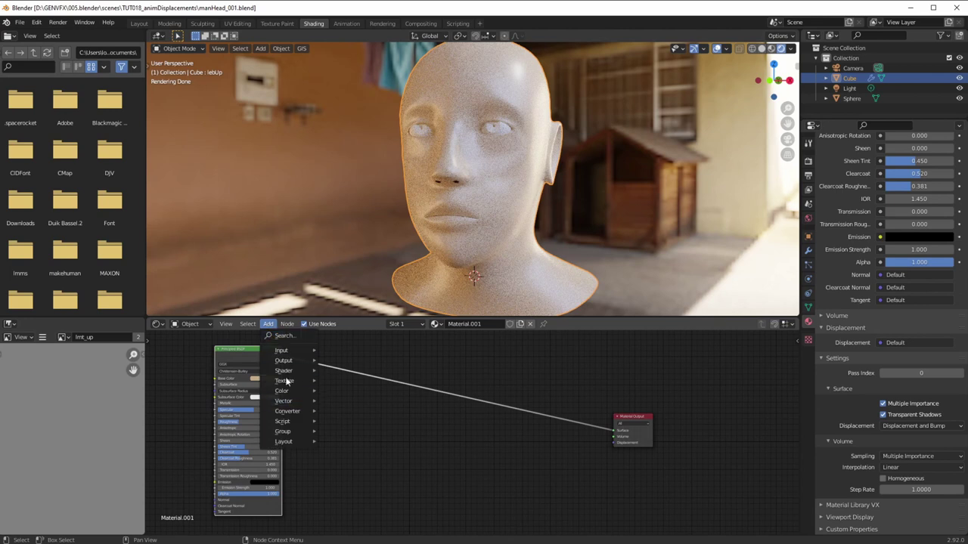
{"action": "mouse_move", "coordinate": [283, 355]}
{"action": "mouse_move", "coordinate": [290, 380]}
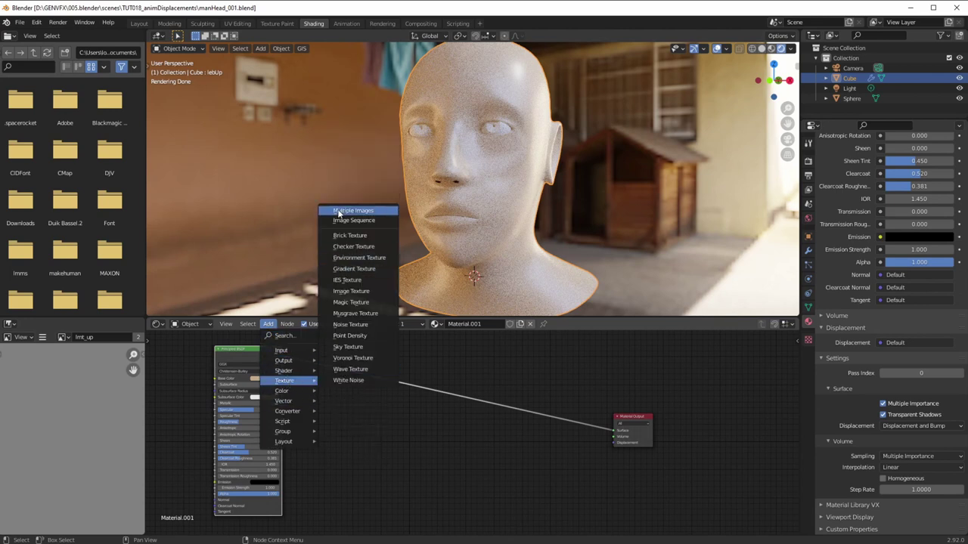
{"action": "left_click", "coordinate": [344, 294]}
{"action": "left_click", "coordinate": [363, 409]}
{"action": "mouse_move", "coordinate": [361, 441]}
{"action": "middle_mouse_down", "text": "ctrl"}
{"action": "mouse_move", "coordinate": [382, 418]}
{"action": "mouse_move", "coordinate": [397, 364]}
{"action": "mouse_move", "coordinate": [364, 429]}
{"action": "middle_mouse_up", "text": "ctrl"}
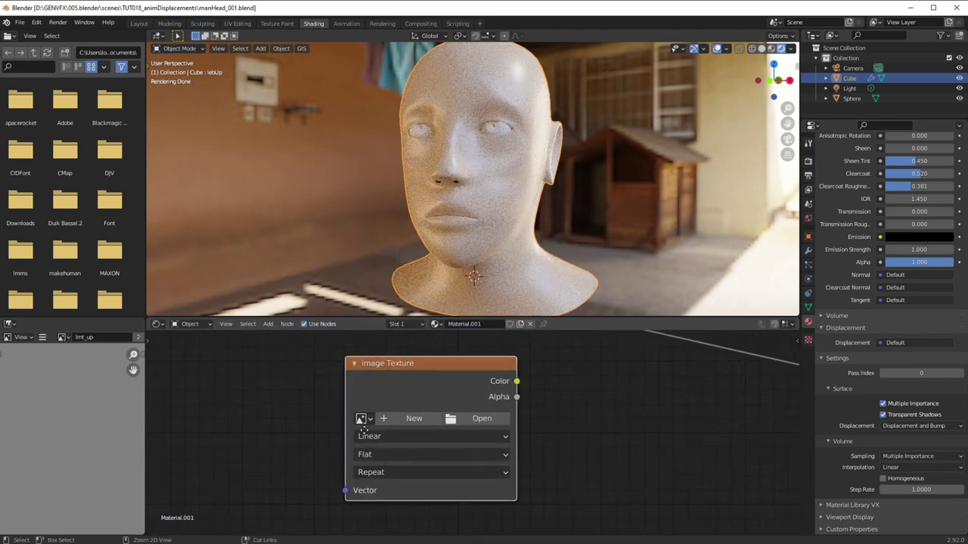
{"action": "left_click", "coordinate": [370, 421]}
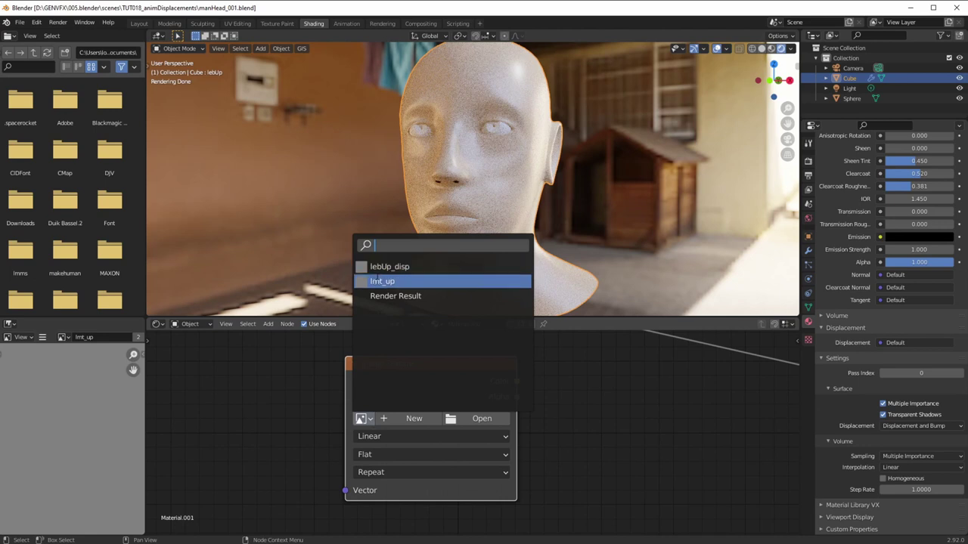
{"action": "left_click", "coordinate": [380, 267]}
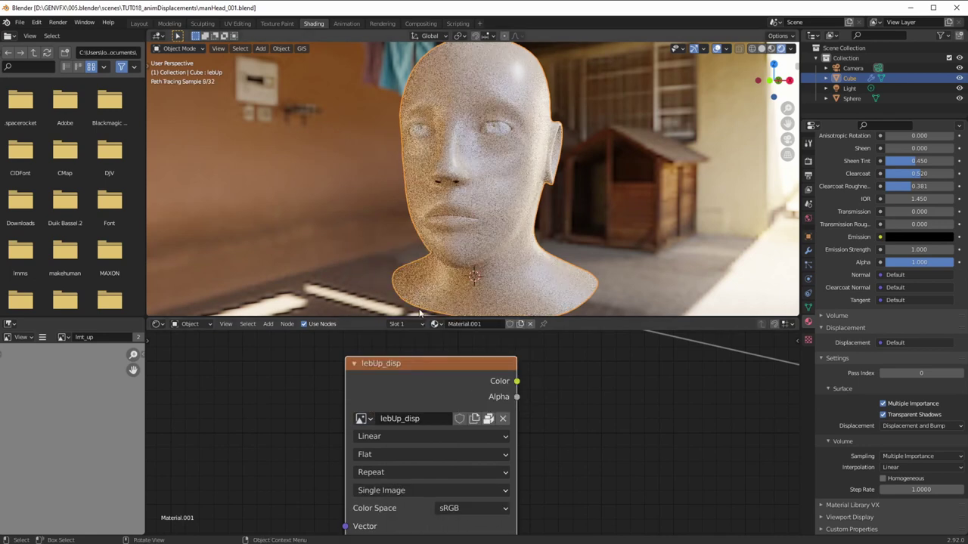
Step: Preview the lebUp_disp texture on the head by linking its Color output to the Material Output's Surface input
{"action": "middle_click_drag", "start_coordinate": [532, 408], "coordinate": [378, 417], "text": "ctrl"}
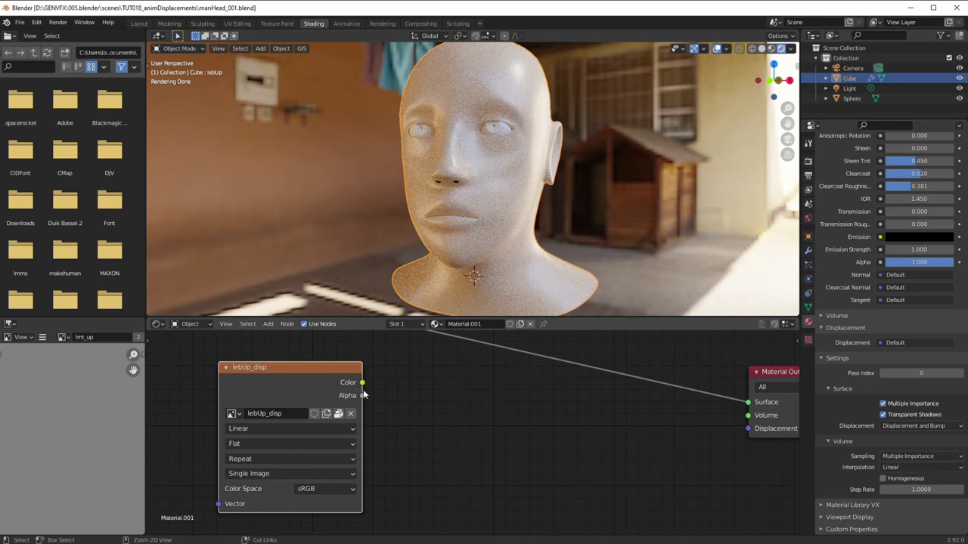
{"action": "left_click_drag", "start_coordinate": [362, 383], "coordinate": [748, 402]}
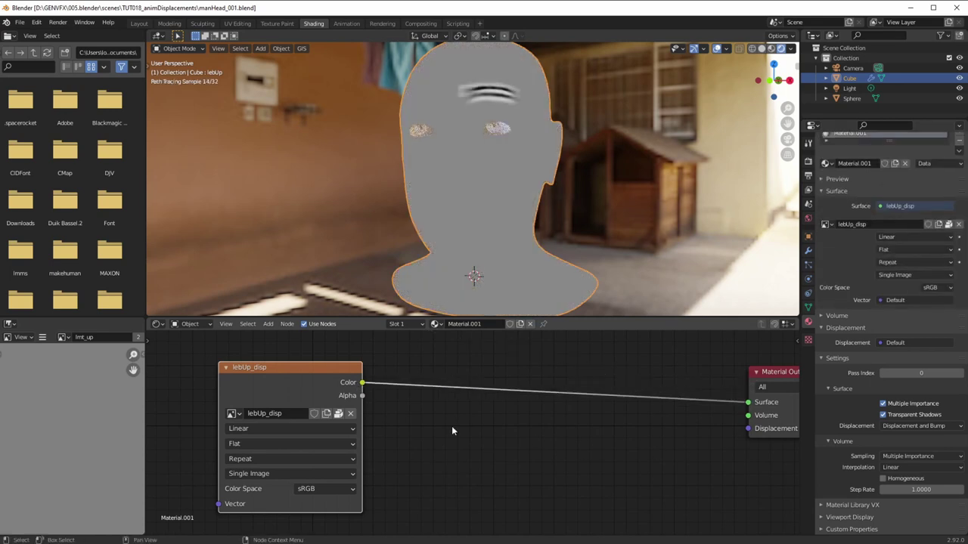
{"action": "scroll", "coordinate": [452, 428], "scroll_direction": "down", "scroll_amount": 1}
{"action": "scroll", "coordinate": [446, 462], "scroll_direction": "down", "scroll_amount": 3}
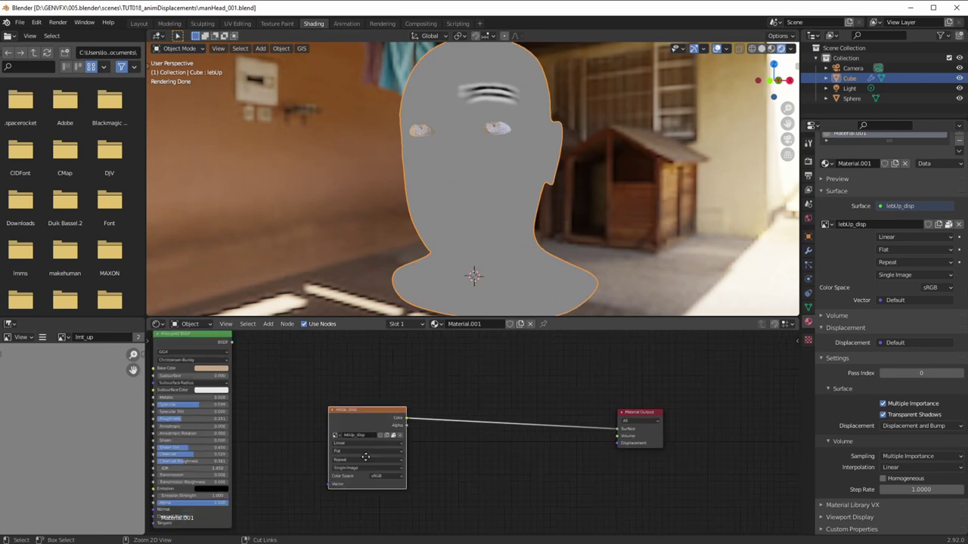
Step: Reposition the texture and output nodes and link the Principled BSDF back to the Material Output's Surface input
{"action": "left_click_drag", "start_coordinate": [257, 365], "coordinate": [282, 372]}
{"action": "scroll", "coordinate": [390, 421], "scroll_direction": "up", "scroll_amount": 2}
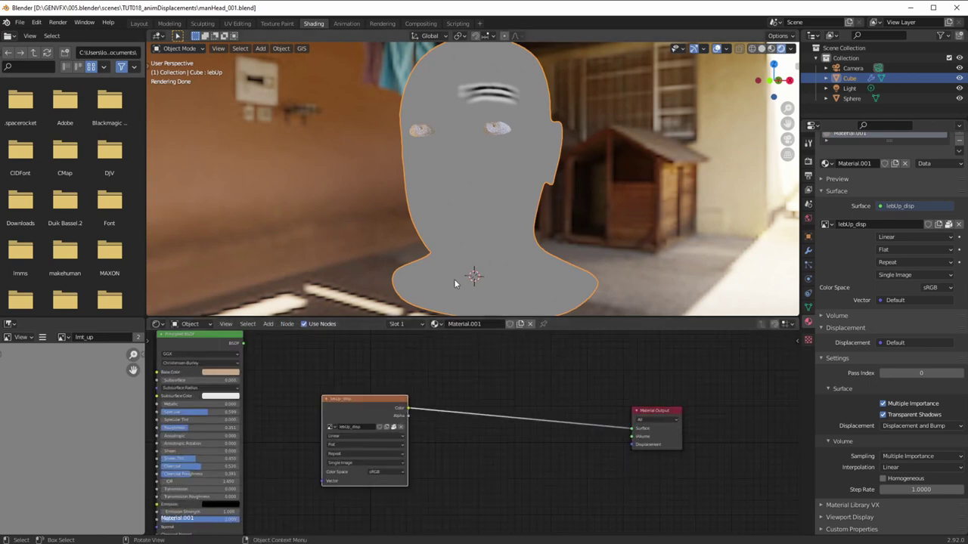
{"action": "left_click_drag", "start_coordinate": [363, 399], "coordinate": [348, 412]}
{"action": "middle_click_drag", "start_coordinate": [262, 366], "coordinate": [260, 377]}
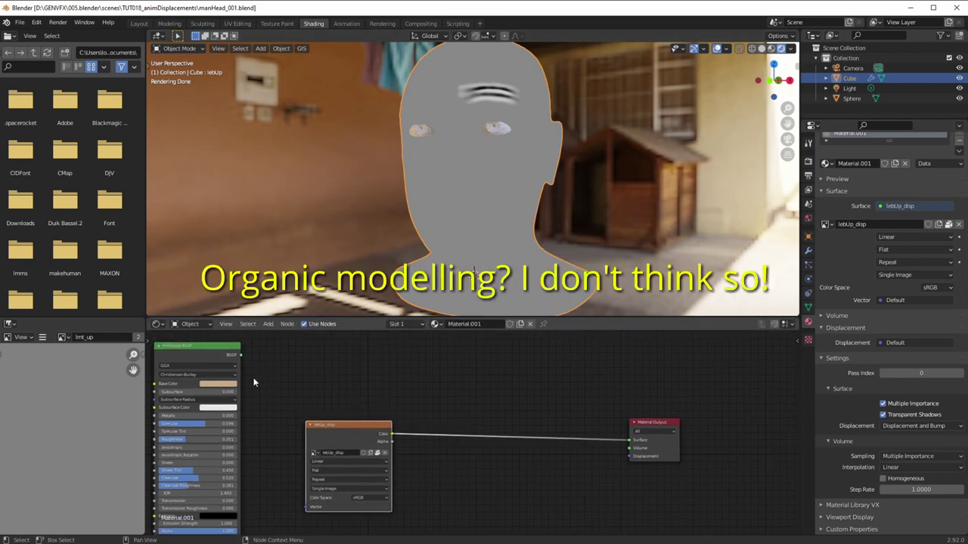
{"action": "left_click_drag", "start_coordinate": [243, 354], "coordinate": [622, 439]}
{"action": "middle_click_drag", "start_coordinate": [616, 449], "coordinate": [390, 457], "text": "ctrl"}
{"action": "left_click_drag", "start_coordinate": [616, 416], "coordinate": [612, 399]}
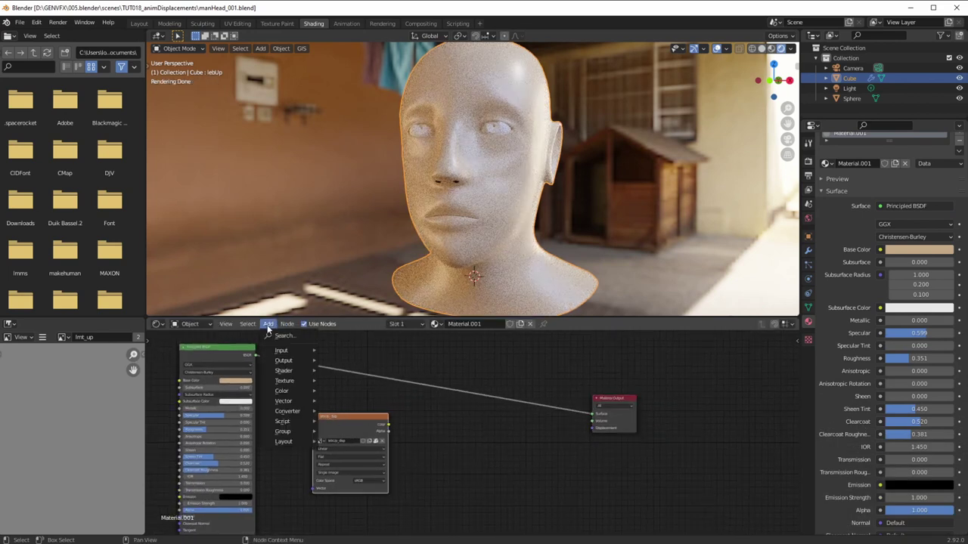
Step: Add a Displacement node, feeding lebUp_disp Color into its Height and its output into the Material Output's Displacement input
{"action": "mouse_move", "coordinate": [288, 412]}
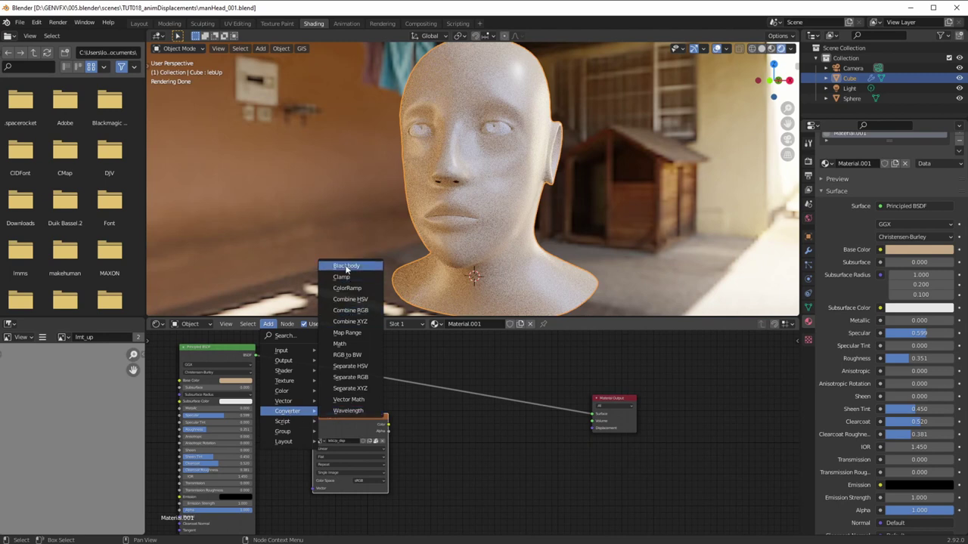
{"action": "left_click", "coordinate": [343, 410]}
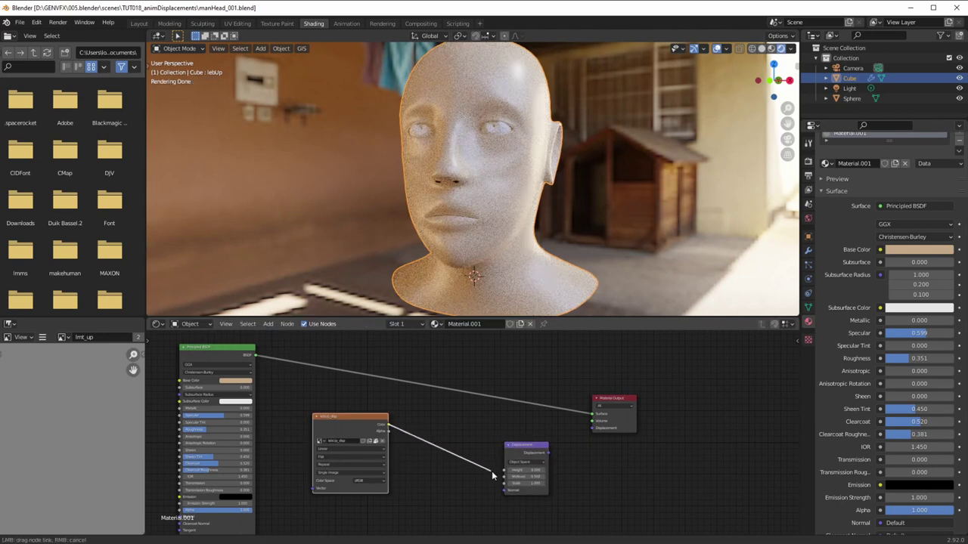
{"action": "left_click_drag", "start_coordinate": [548, 452], "coordinate": [592, 428]}
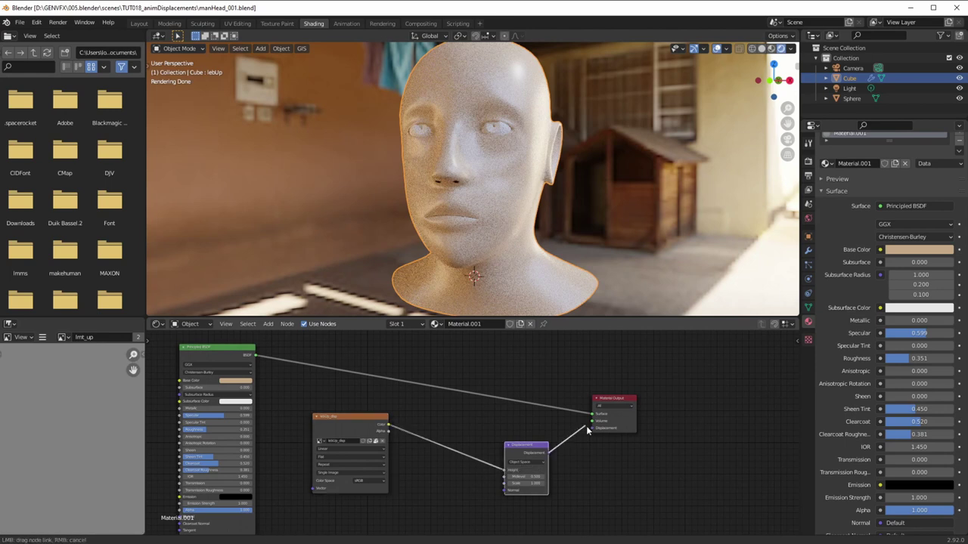
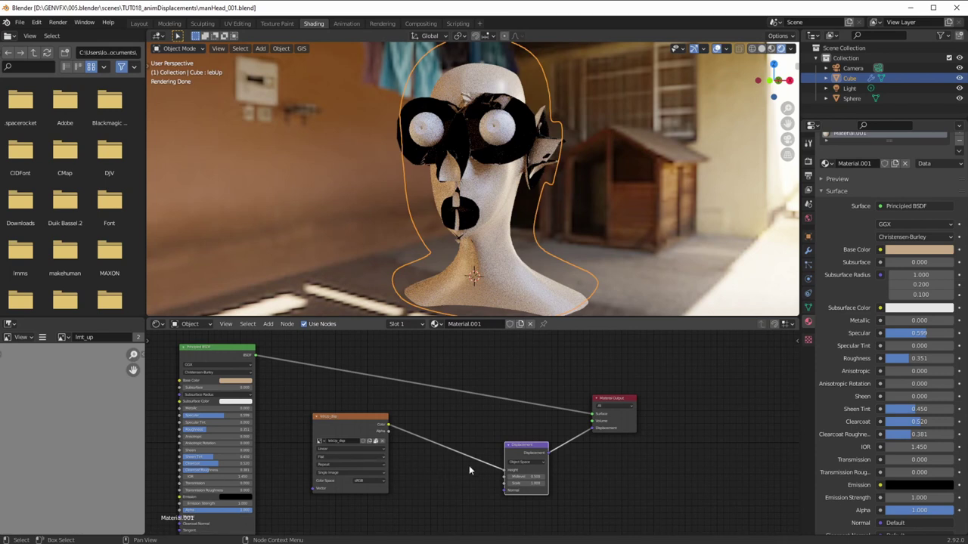
Step: Set the Displacement node's scale to 0.1
{"action": "scroll", "coordinate": [468, 465], "scroll_direction": "up", "scroll_amount": 3}
{"action": "middle_click_drag", "start_coordinate": [467, 441], "coordinate": [426, 404]}
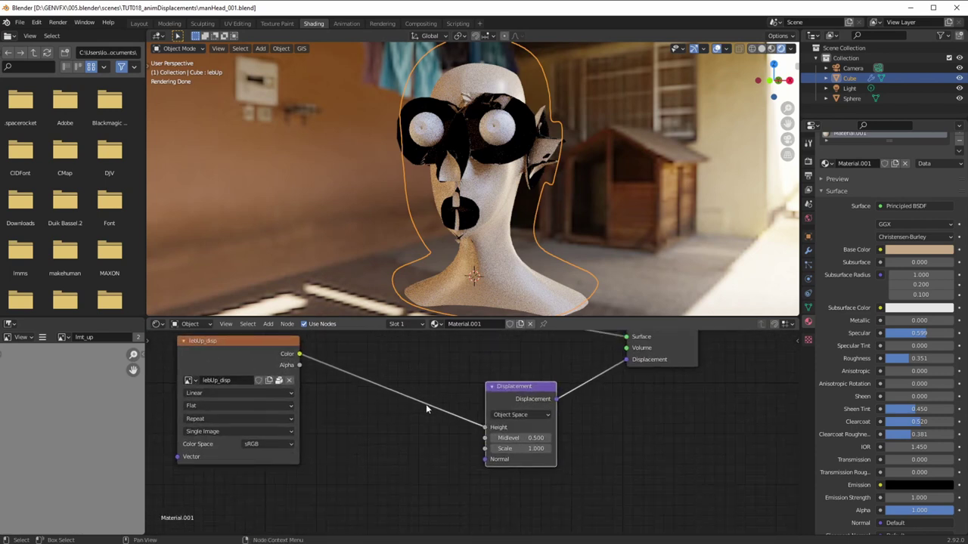
{"action": "scroll", "coordinate": [512, 479], "scroll_direction": "down", "scroll_amount": 1}
{"action": "left_click", "coordinate": [521, 449]}
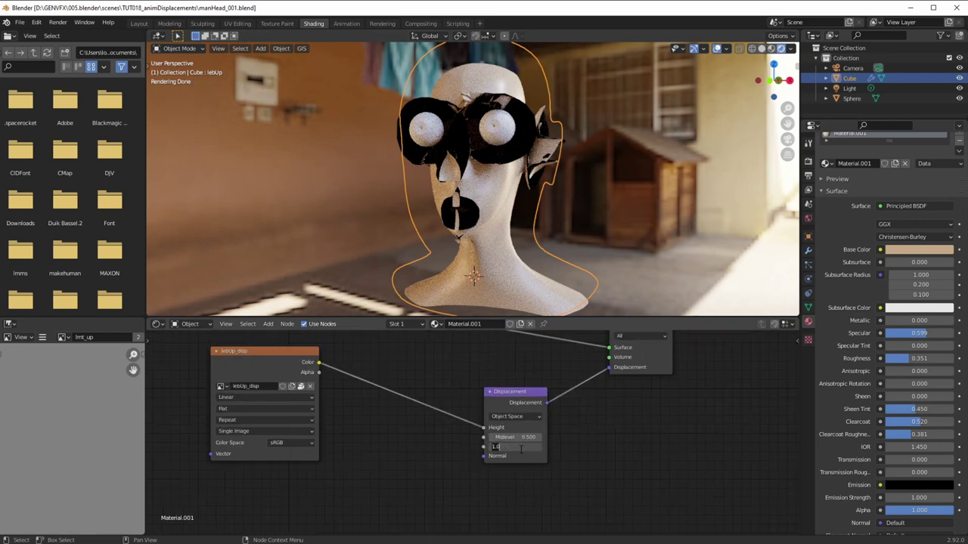
{"action": "key", "text": "Return"}
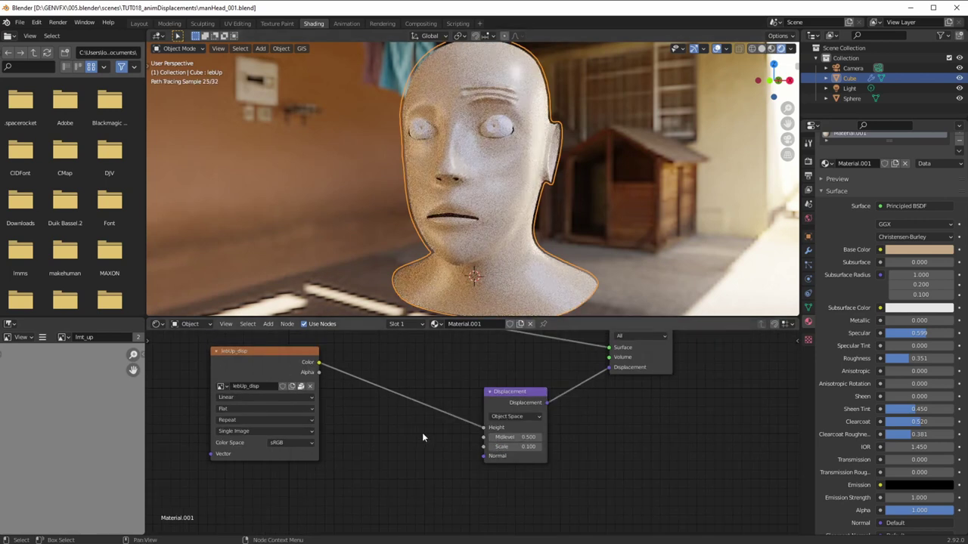
Step: Examine the displaced face up close and set the Displacement node's midlevel to 1
{"action": "middle_click_drag", "start_coordinate": [405, 279], "coordinate": [418, 246], "text": "ctrl"}
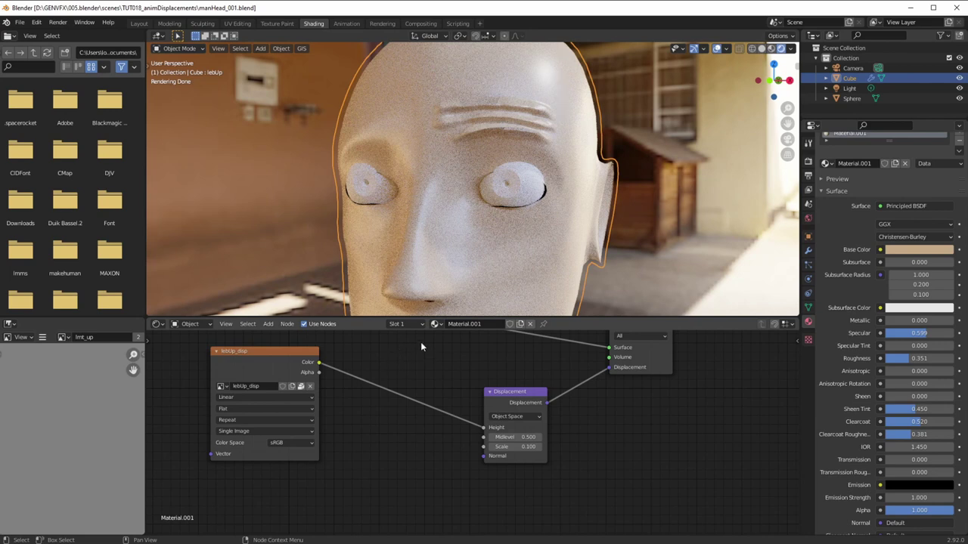
{"action": "middle_click_drag", "start_coordinate": [411, 264], "coordinate": [427, 264]}
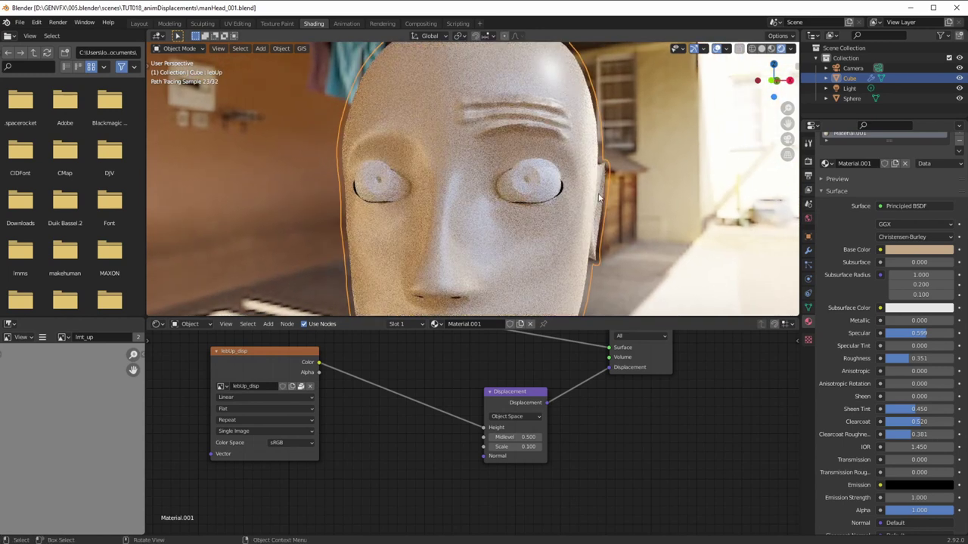
{"action": "left_click", "coordinate": [529, 438]}
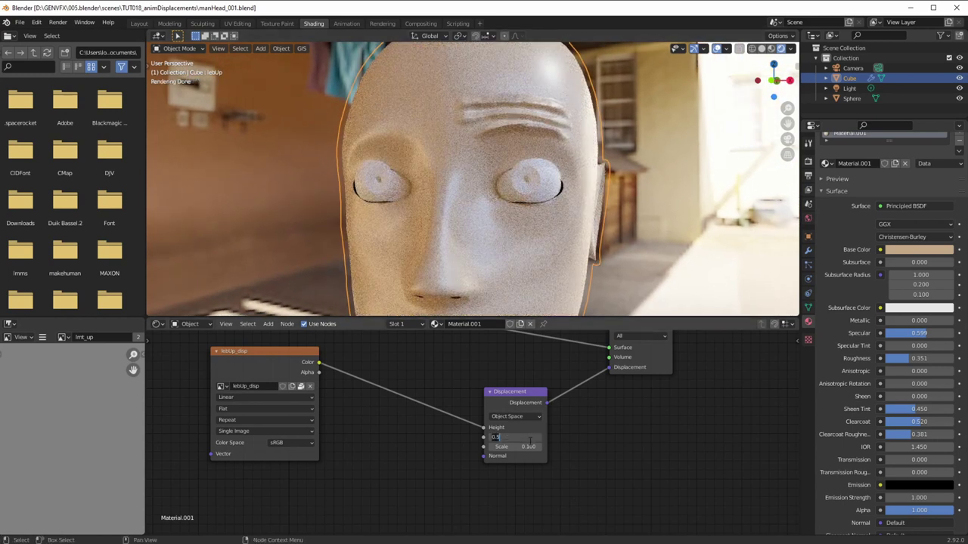
{"action": "type", "text": "1"}
{"action": "key", "text": "Return"}
Step: Set the displacement midlevel to 0 and examine the forehead wrinkles from the side
{"action": "left_click", "coordinate": [528, 439]}
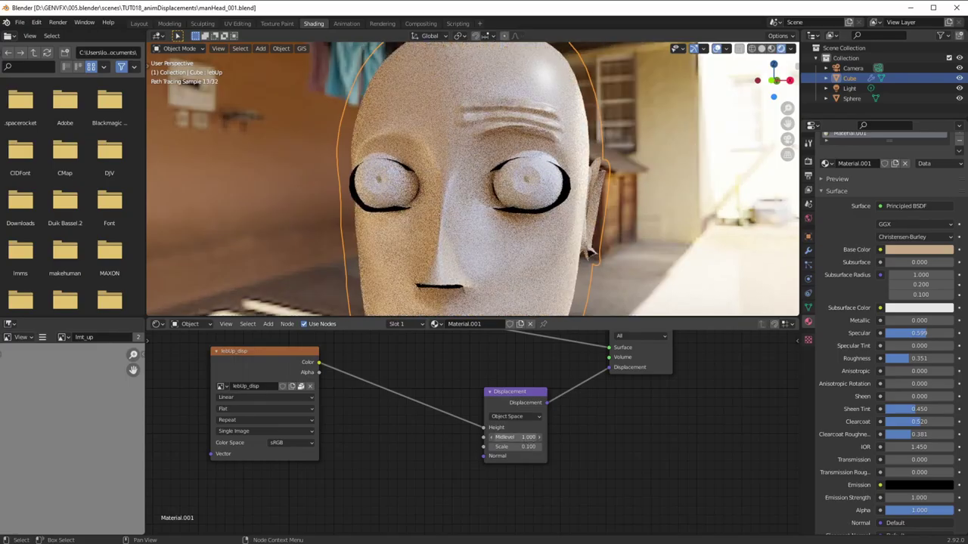
{"action": "type", "text": "0"}
{"action": "key", "text": "Return"}
{"action": "middle_click_drag", "start_coordinate": [461, 257], "coordinate": [434, 259]}
{"action": "middle_click_drag", "start_coordinate": [347, 218], "coordinate": [302, 227]}
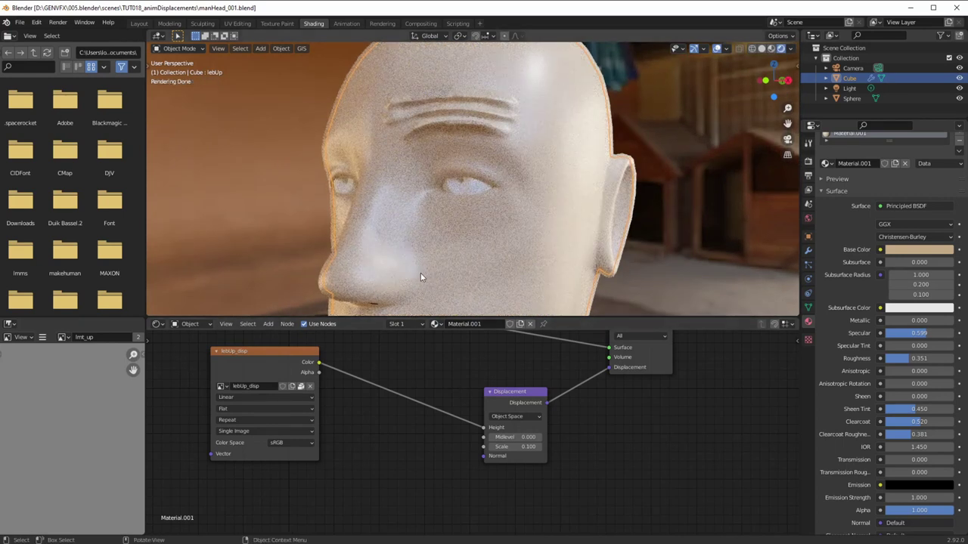
Step: Set the displacement midlevel back to 0.5, and lower it in 0.1 increments to 0.2
{"action": "left_click", "coordinate": [522, 436]}
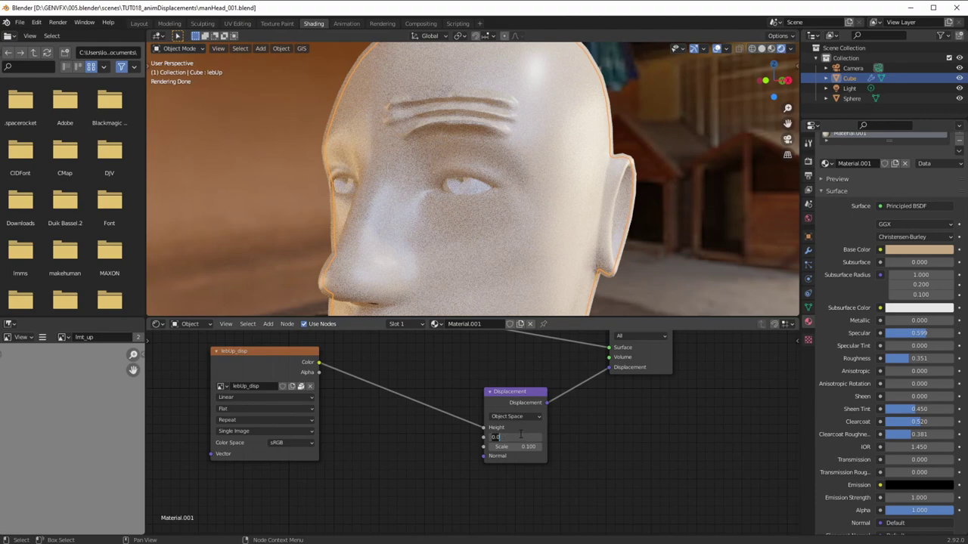
{"action": "middle_click_drag", "start_coordinate": [382, 274], "coordinate": [514, 280]}
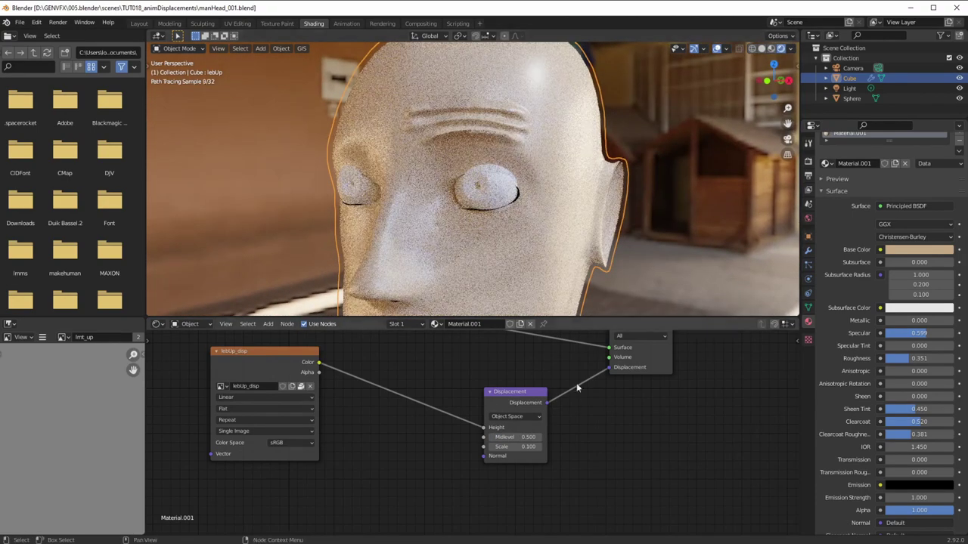
{"action": "left_click", "coordinate": [539, 438]}
{"action": "left_click", "coordinate": [491, 440]}
{"action": "left_click", "coordinate": [492, 438]}
{"action": "left_click", "coordinate": [491, 438]}
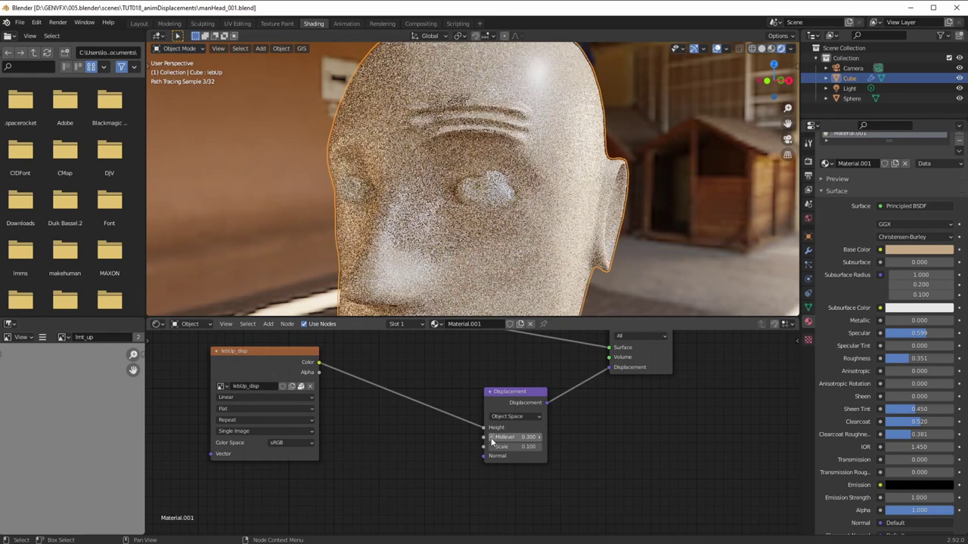
{"action": "left_click", "coordinate": [491, 438]}
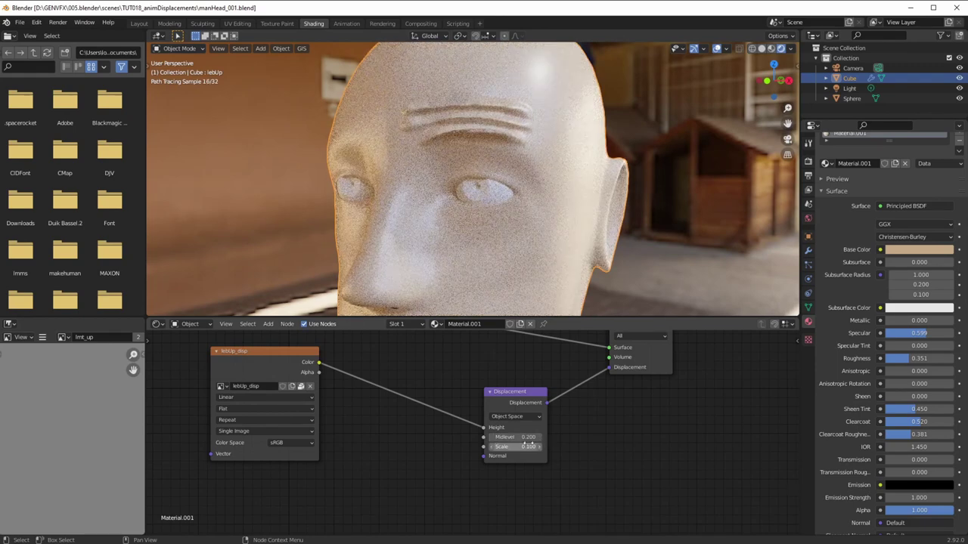
Step: Set the displacement midlevel to 0.25 and inspect the forehead wrinkles in close-up from several angles
{"action": "left_click", "coordinate": [517, 438]}
{"action": "type", "text": ".25"}
{"action": "key", "text": "Return"}
{"action": "mouse_move", "coordinate": [437, 198]}
{"action": "middle_mouse_down"}
{"action": "mouse_move", "coordinate": [423, 227]}
{"action": "mouse_move", "coordinate": [457, 280]}
{"action": "mouse_move", "coordinate": [464, 266]}
{"action": "mouse_move", "coordinate": [438, 261]}
{"action": "mouse_move", "coordinate": [423, 242]}
{"action": "mouse_move", "coordinate": [408, 250]}
{"action": "middle_mouse_up"}
{"action": "scroll", "coordinate": [333, 259], "scroll_direction": "up", "scroll_amount": 8}
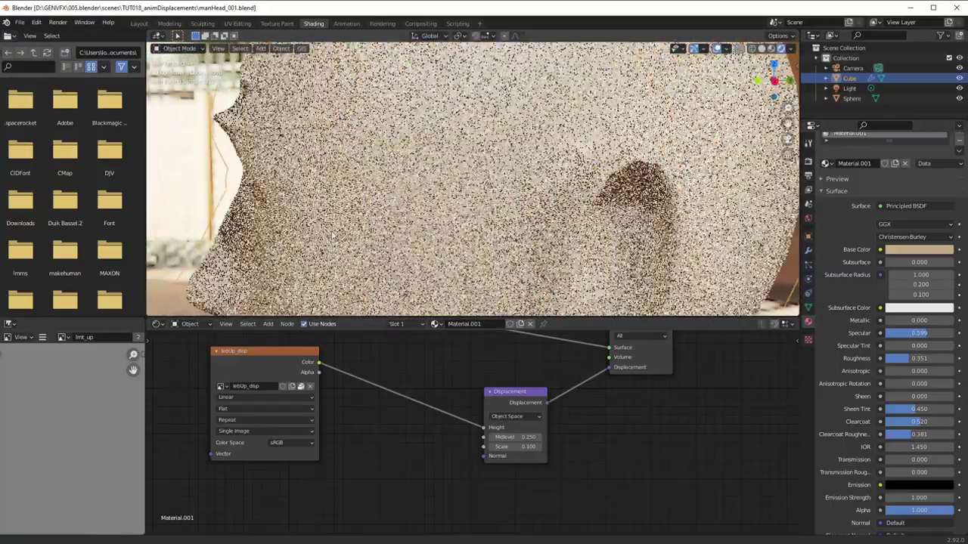
{"action": "mouse_move", "coordinate": [332, 257]}
{"action": "middle_mouse_down"}
{"action": "mouse_move", "coordinate": [414, 273]}
{"action": "mouse_move", "coordinate": [489, 202]}
{"action": "middle_mouse_up"}
{"action": "middle_click_drag", "start_coordinate": [580, 196], "coordinate": [475, 221]}
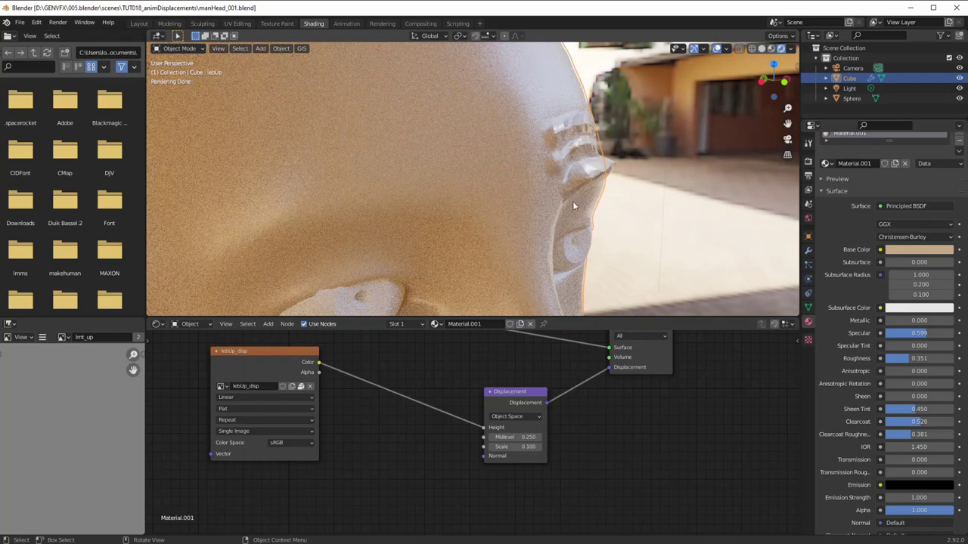
{"action": "middle_click_drag", "start_coordinate": [582, 193], "coordinate": [453, 264]}
Step: Compare the head with the displacement scale at 0 and at 0.1
{"action": "left_click", "coordinate": [517, 447]}
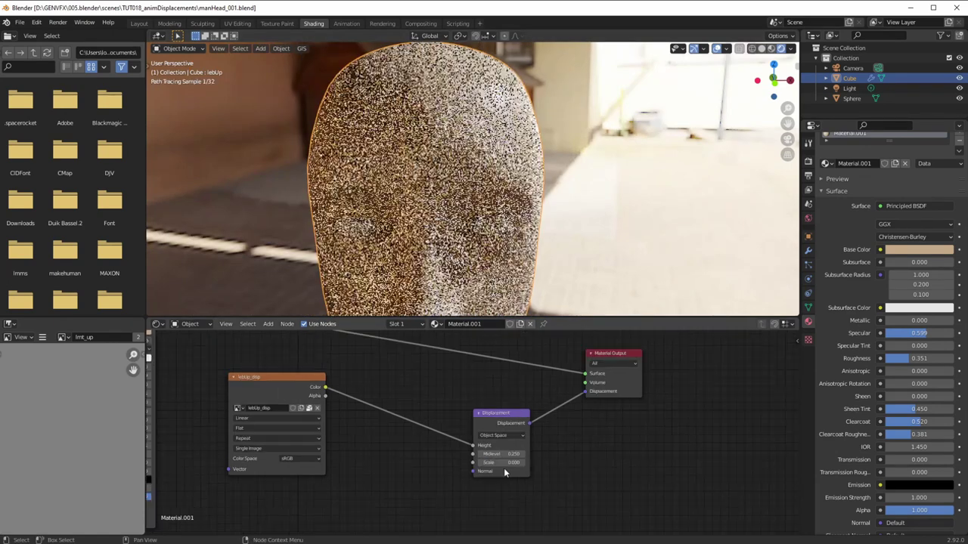
{"action": "type", "text": "0.1"}
{"action": "key", "text": "Return"}
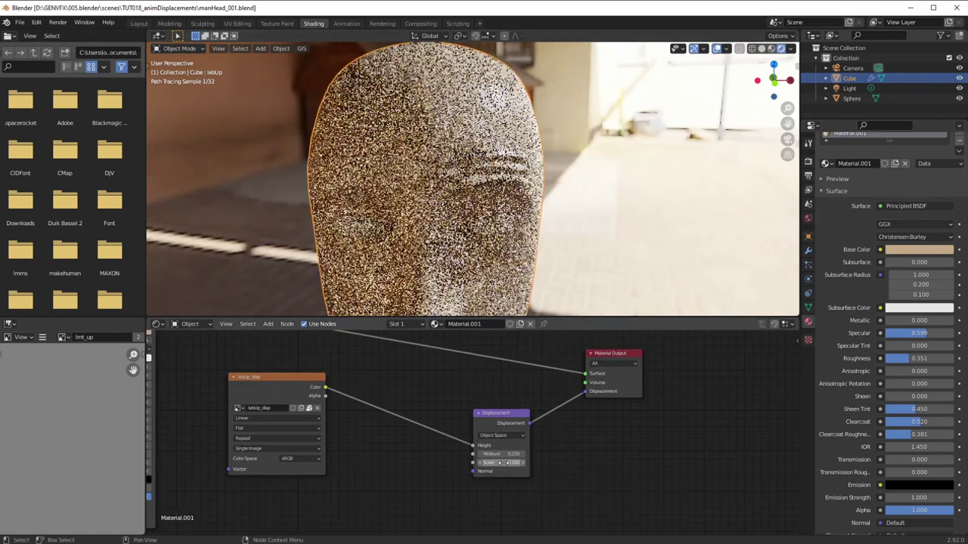
Step: Reduce the displacement scale to 0.05 and check the wrinkles on the whole head
{"action": "middle_click_drag", "start_coordinate": [387, 257], "coordinate": [435, 280]}
{"action": "scroll", "coordinate": [435, 281], "scroll_direction": "up", "scroll_amount": 4}
{"action": "type", "text": "0.05"}
{"action": "key", "text": "Return"}
{"action": "middle_click_drag", "start_coordinate": [462, 287], "coordinate": [378, 245]}
{"action": "scroll", "coordinate": [355, 257], "scroll_direction": "down", "scroll_amount": 2}
{"action": "scroll", "coordinate": [357, 255], "scroll_direction": "down", "scroll_amount": 1}
{"action": "scroll", "coordinate": [329, 273], "scroll_direction": "down", "scroll_amount": 1}
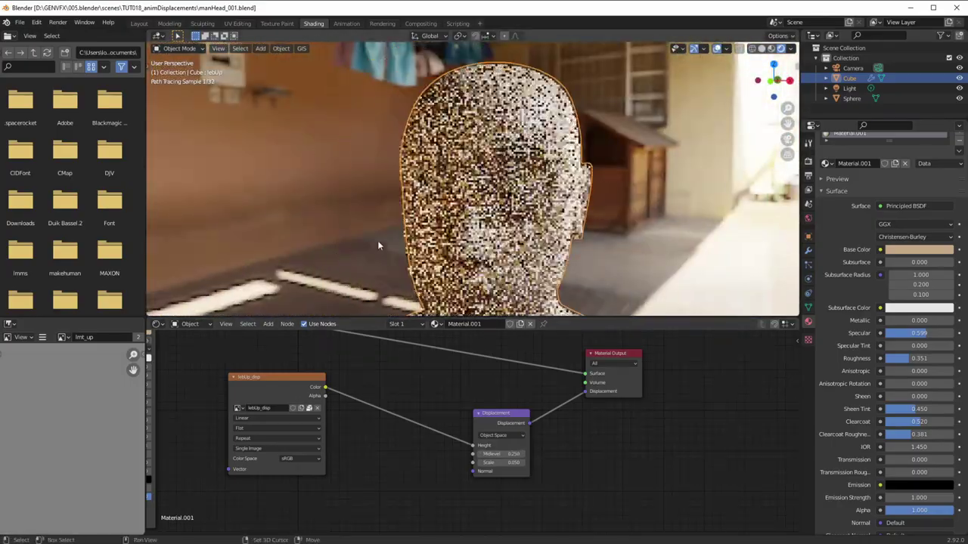
Step: Spread out the Material Output, lebUp_disp and Displacement nodes to free space between texture and displacement
{"action": "left_click_drag", "start_coordinate": [611, 353], "coordinate": [673, 347]}
{"action": "left_click", "coordinate": [288, 384]}
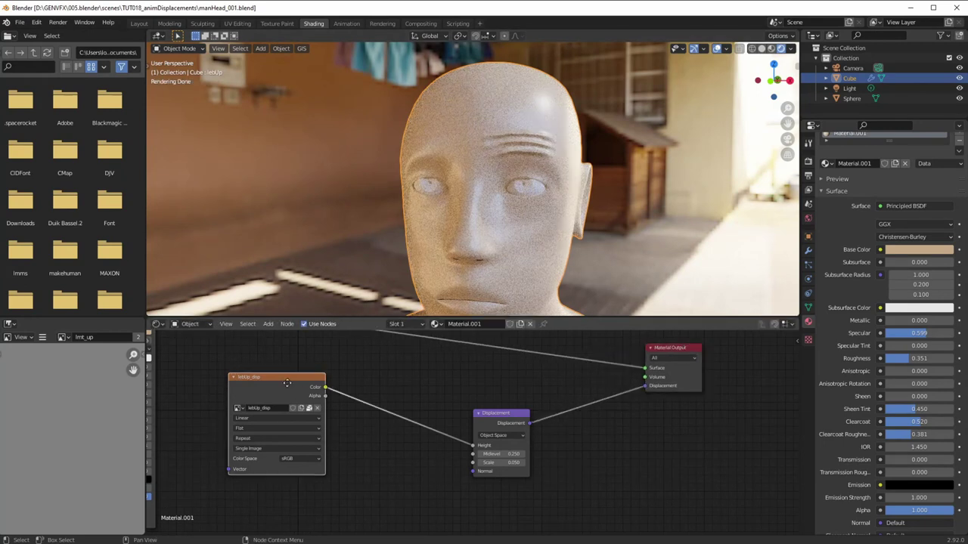
{"action": "left_click_drag", "start_coordinate": [287, 383], "coordinate": [280, 394]}
{"action": "left_click_drag", "start_coordinate": [489, 410], "coordinate": [532, 404]}
{"action": "left_click", "coordinate": [300, 409]}
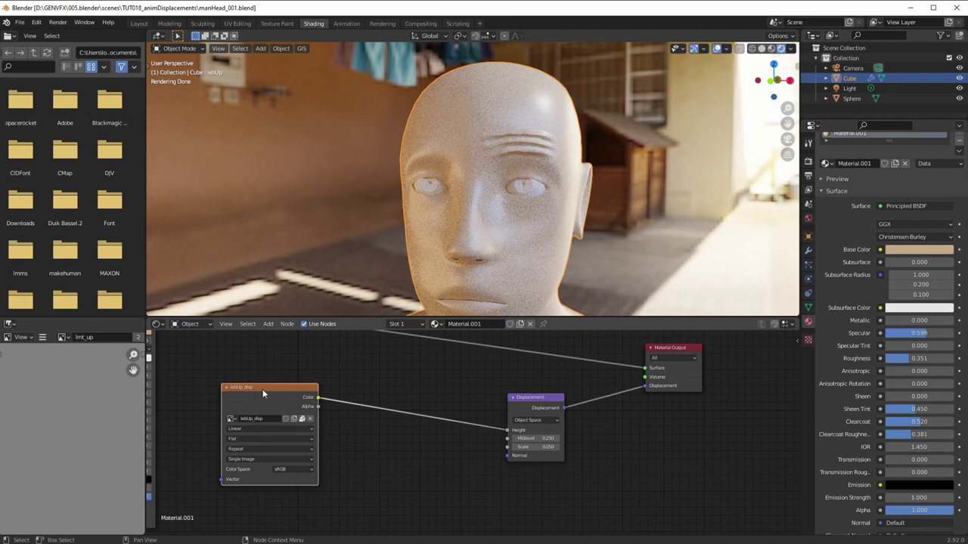
Step: Move the Principled BSDF node away and the Material Output, Displacement and lebUp_disp nodes to free space before the texture
{"action": "scroll", "coordinate": [318, 416], "scroll_direction": "down", "scroll_amount": 3}
{"action": "left_click_drag", "start_coordinate": [270, 359], "coordinate": [162, 357]}
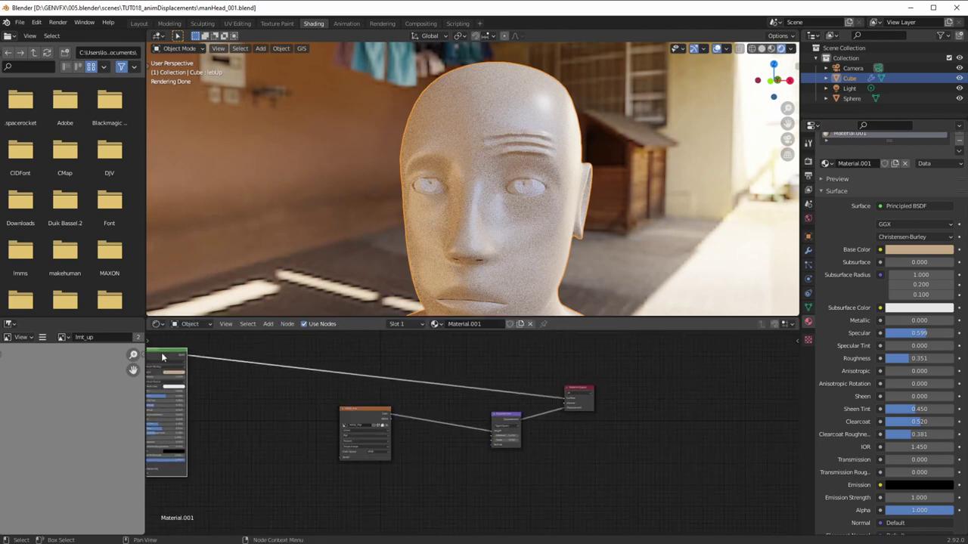
{"action": "left_click_drag", "start_coordinate": [568, 397], "coordinate": [675, 369]}
{"action": "left_click_drag", "start_coordinate": [499, 418], "coordinate": [643, 385]}
{"action": "left_click_drag", "start_coordinate": [358, 412], "coordinate": [575, 384]}
{"action": "scroll", "coordinate": [446, 446], "scroll_direction": "up", "scroll_amount": 2}
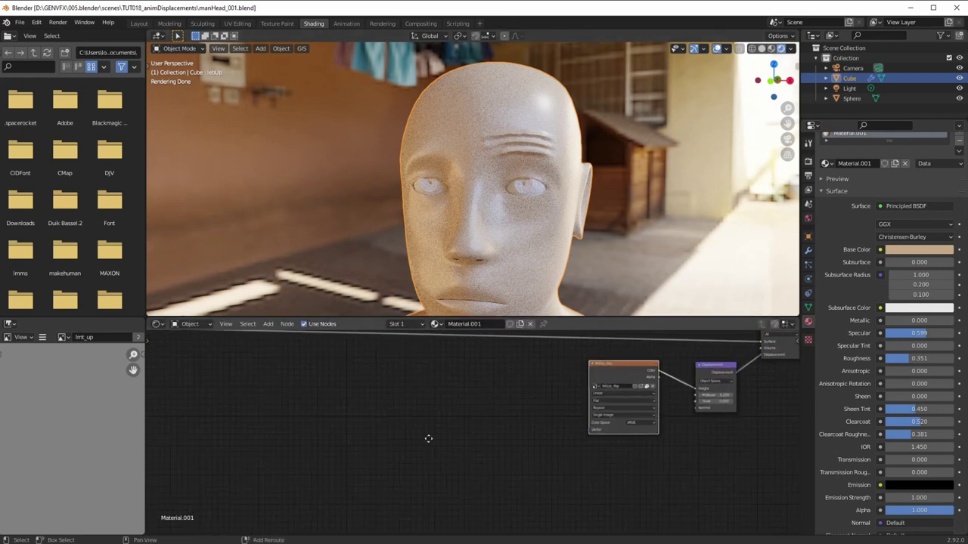
Step: Add Texture Coordinate and Mapping nodes in front of the lebUp_disp texture and set the mapping type to Texture
{"action": "middle_click_drag", "start_coordinate": [428, 439], "coordinate": [227, 504]}
{"action": "scroll", "coordinate": [307, 461], "scroll_direction": "up", "scroll_amount": 4}
{"action": "middle_click_drag", "start_coordinate": [309, 446], "coordinate": [450, 398]}
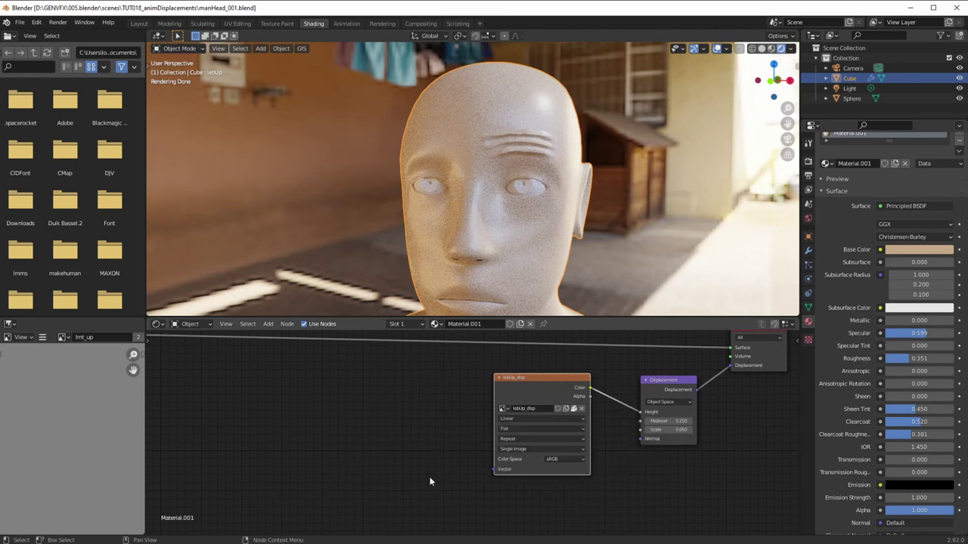
{"action": "key", "text": "ctrl+t"}
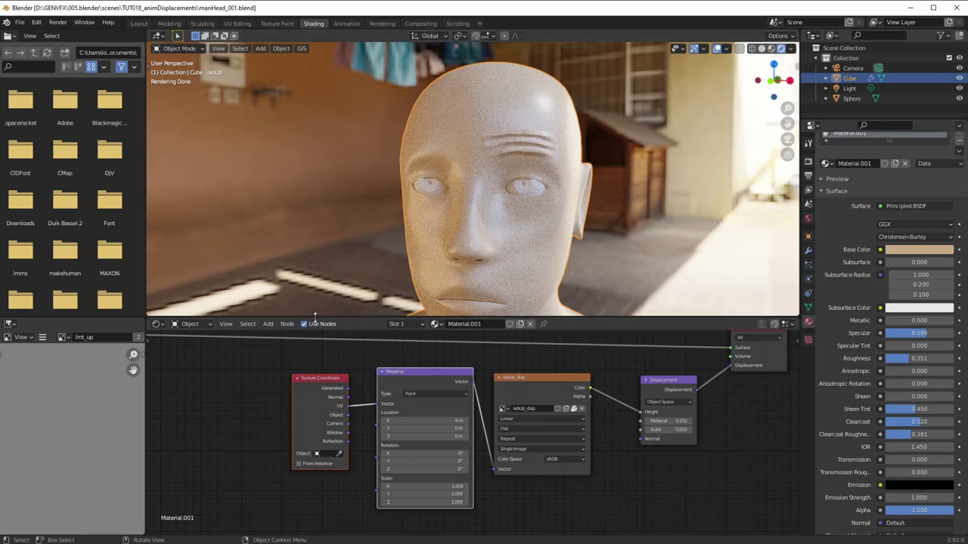
{"action": "scroll", "coordinate": [369, 443], "scroll_direction": "down", "scroll_amount": 1}
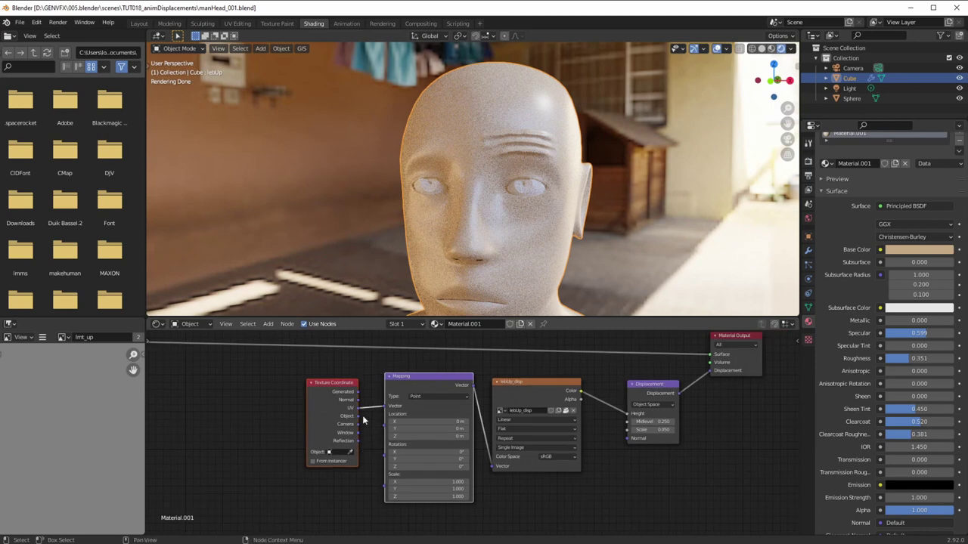
{"action": "left_click", "coordinate": [424, 396]}
{"action": "left_click", "coordinate": [418, 415]}
{"action": "scroll", "coordinate": [357, 454], "scroll_direction": "down", "scroll_amount": 1}
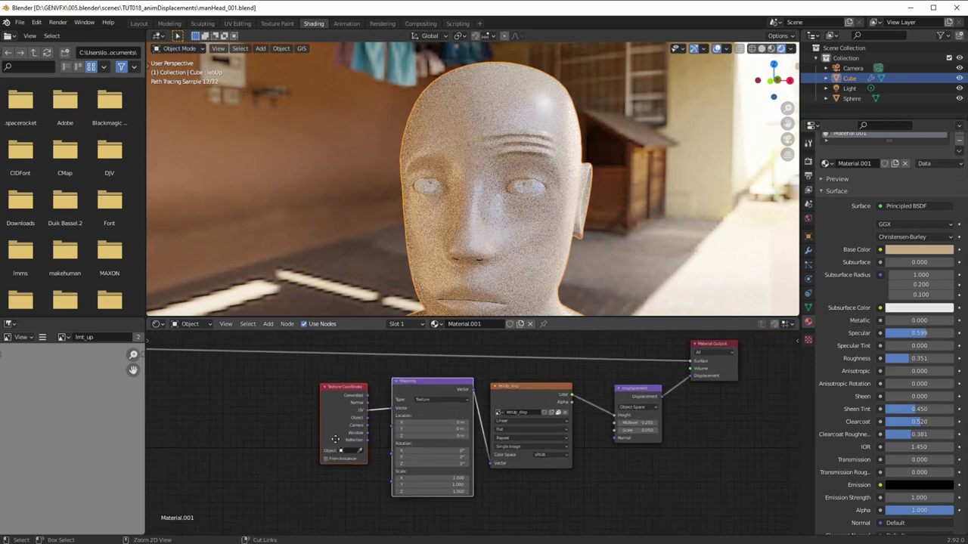
Step: Spread out the Texture Coordinate, Mapping, lebUp_disp and Displacement nodes to leave a gap between texture and displacement
{"action": "middle_click_drag", "start_coordinate": [338, 437], "coordinate": [238, 446], "text": "shift"}
{"action": "left_click_drag", "start_coordinate": [239, 399], "coordinate": [263, 397]}
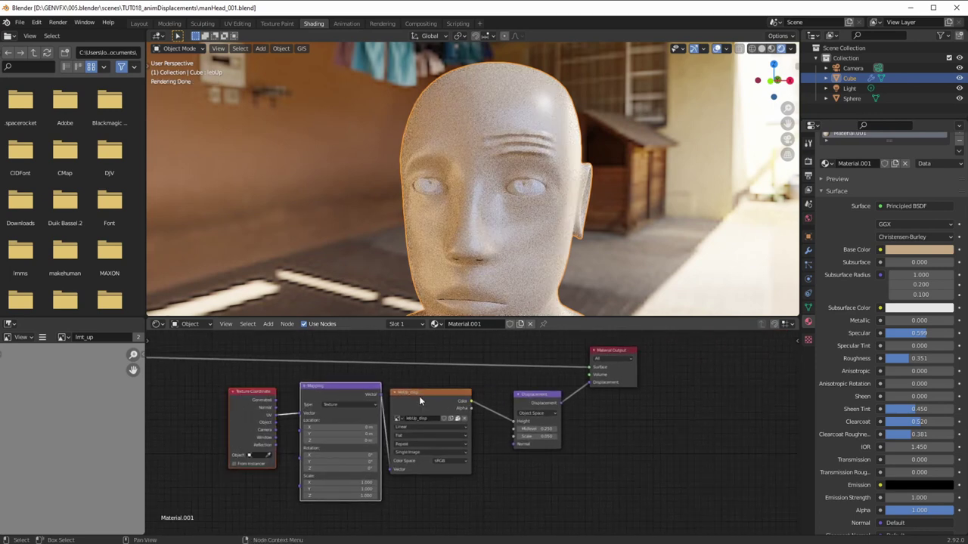
{"action": "left_click_drag", "start_coordinate": [545, 396], "coordinate": [554, 394]}
{"action": "left_click_drag", "start_coordinate": [261, 394], "coordinate": [220, 394]}
{"action": "left_click_drag", "start_coordinate": [338, 391], "coordinate": [288, 391]}
{"action": "left_click_drag", "start_coordinate": [434, 392], "coordinate": [403, 392]}
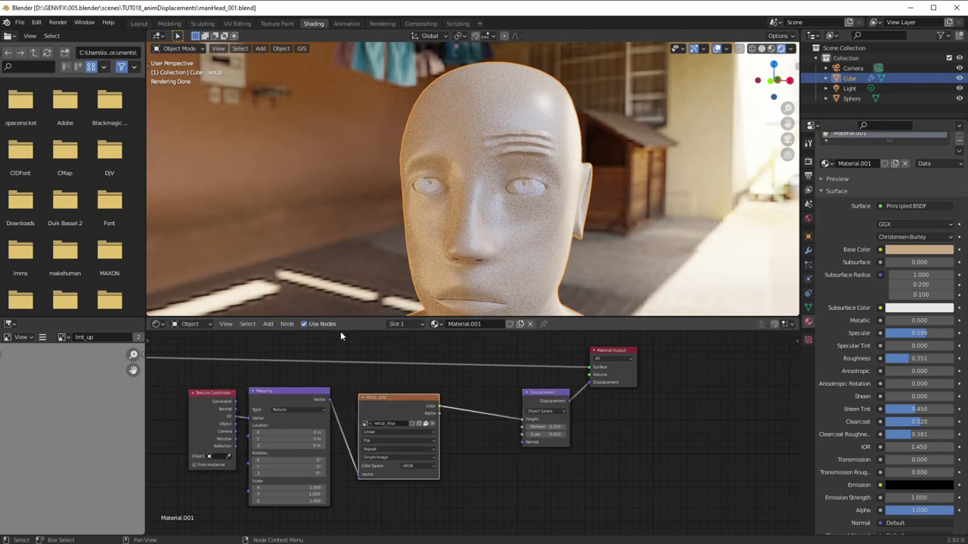
Step: Insert a MixRGB node on the link between the lebUp_disp texture and the Displacement node
{"action": "left_click", "coordinate": [268, 324]}
{"action": "mouse_move", "coordinate": [284, 395]}
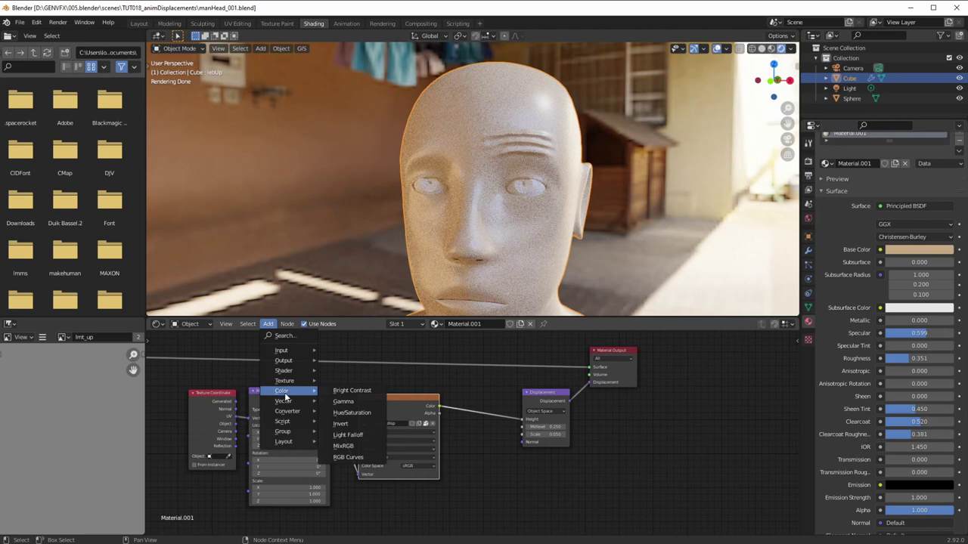
{"action": "left_click", "coordinate": [343, 446]}
{"action": "left_click", "coordinate": [499, 510]}
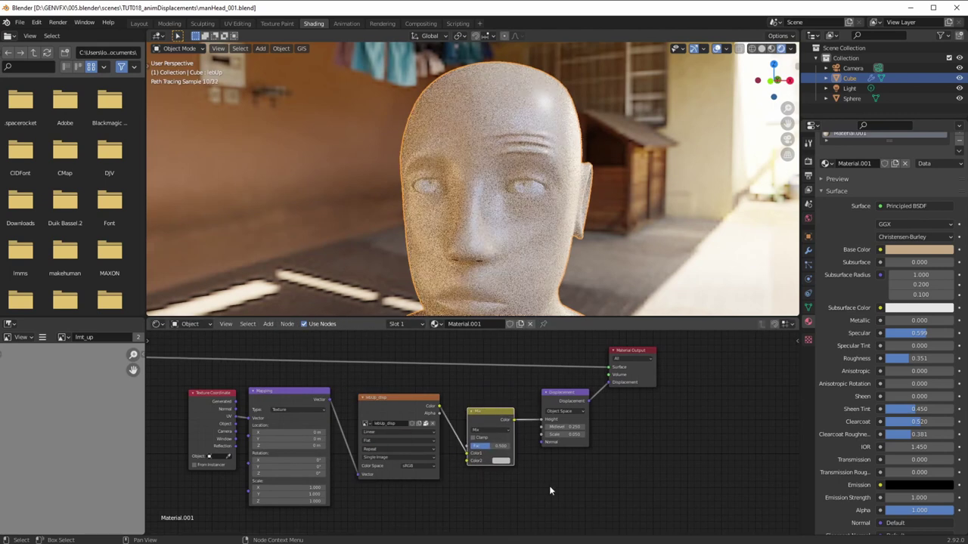
Step: Set the Mix node's factor to 1 and reroute the lebUp_disp color from Color1 to Color2
{"action": "left_click_drag", "start_coordinate": [483, 453], "coordinate": [529, 446]}
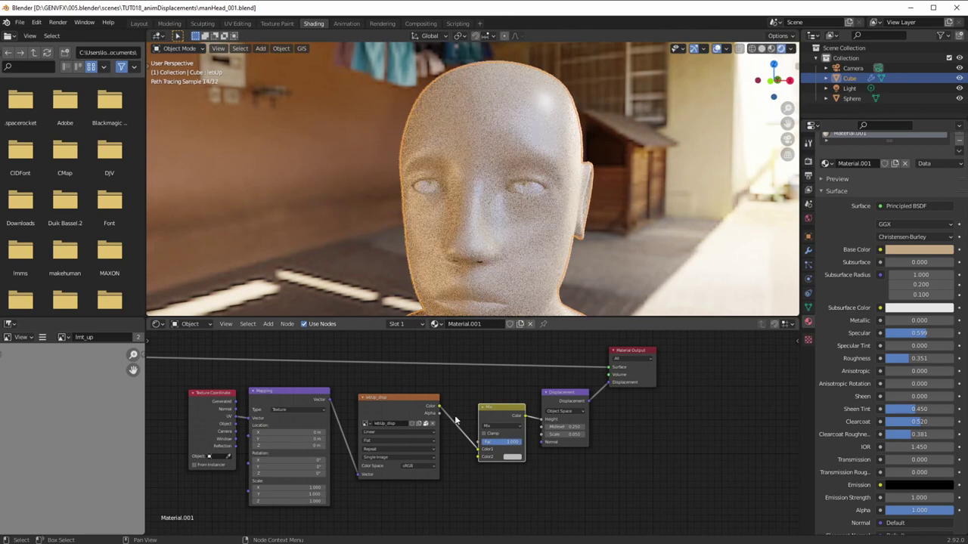
{"action": "left_click_drag", "start_coordinate": [447, 414], "coordinate": [479, 456]}
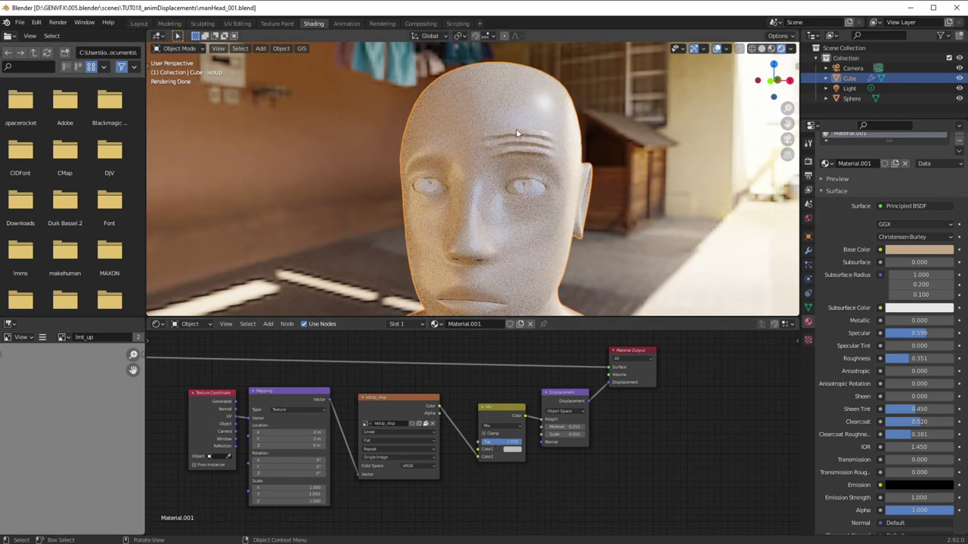
{"action": "mouse_move", "coordinate": [511, 441]}
{"action": "left_mouse_down"}
{"action": "mouse_move", "coordinate": [481, 442]}
{"action": "mouse_move", "coordinate": [521, 443]}
{"action": "left_mouse_up"}
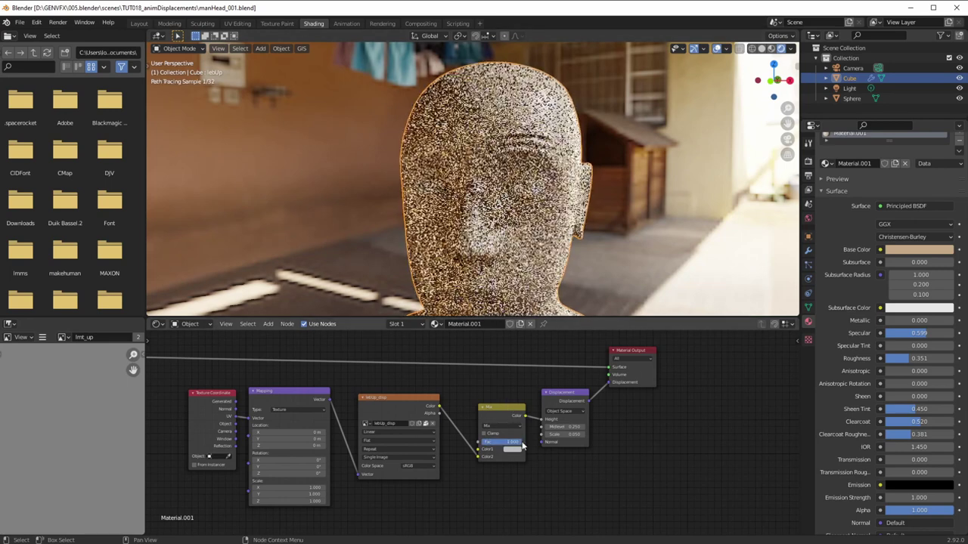
Step: Shift the texture chain and Mix node away from the Displacement and Material Output nodes to widen the gap before Displacement
{"action": "middle_click_drag", "start_coordinate": [458, 473], "coordinate": [401, 463], "text": "ctrl"}
{"action": "left_click_drag", "start_coordinate": [602, 361], "coordinate": [626, 347]}
{"action": "left_click_drag", "start_coordinate": [552, 397], "coordinate": [566, 394]}
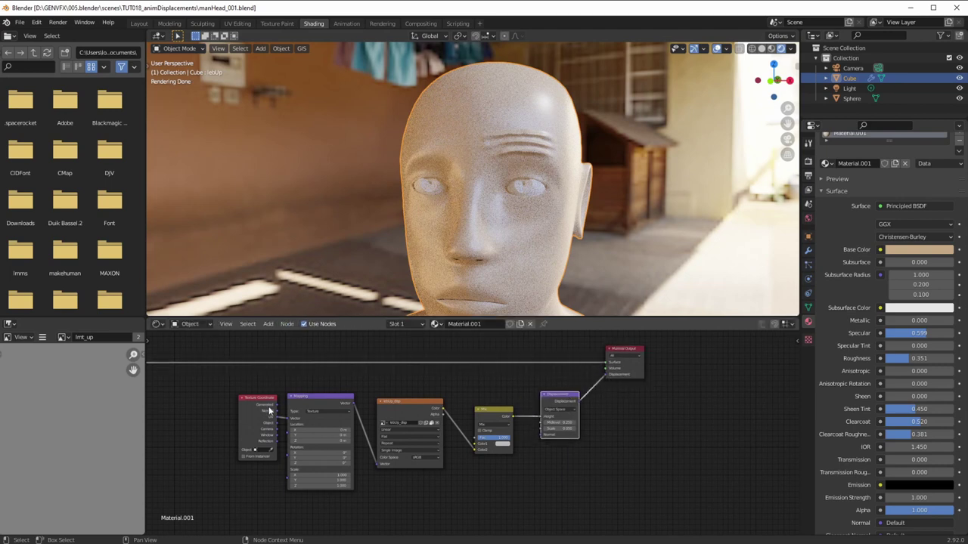
{"action": "left_click_drag", "start_coordinate": [269, 411], "coordinate": [217, 412]}
{"action": "left_click_drag", "start_coordinate": [323, 395], "coordinate": [275, 396]}
{"action": "left_click", "coordinate": [390, 406]}
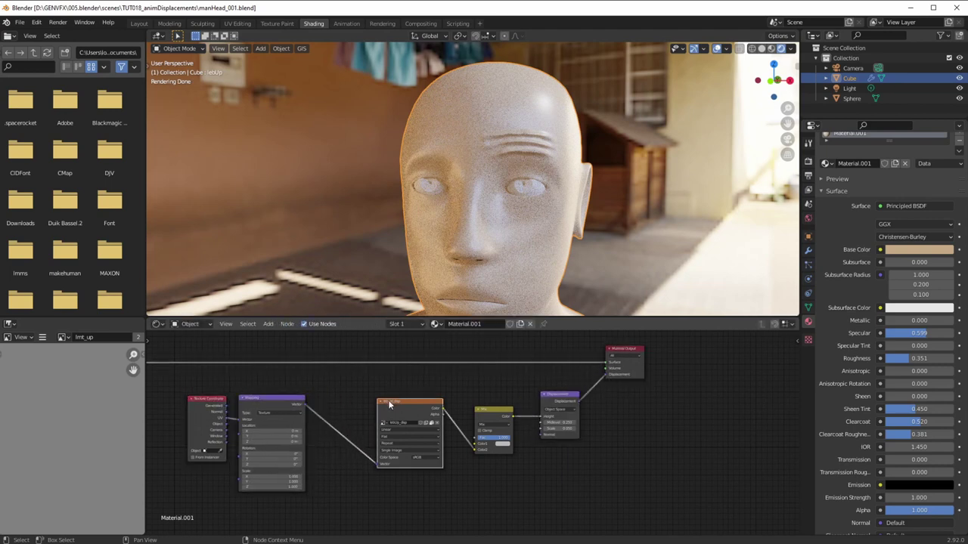
{"action": "left_click_drag", "start_coordinate": [390, 405], "coordinate": [332, 402]}
{"action": "left_click_drag", "start_coordinate": [488, 412], "coordinate": [444, 410]}
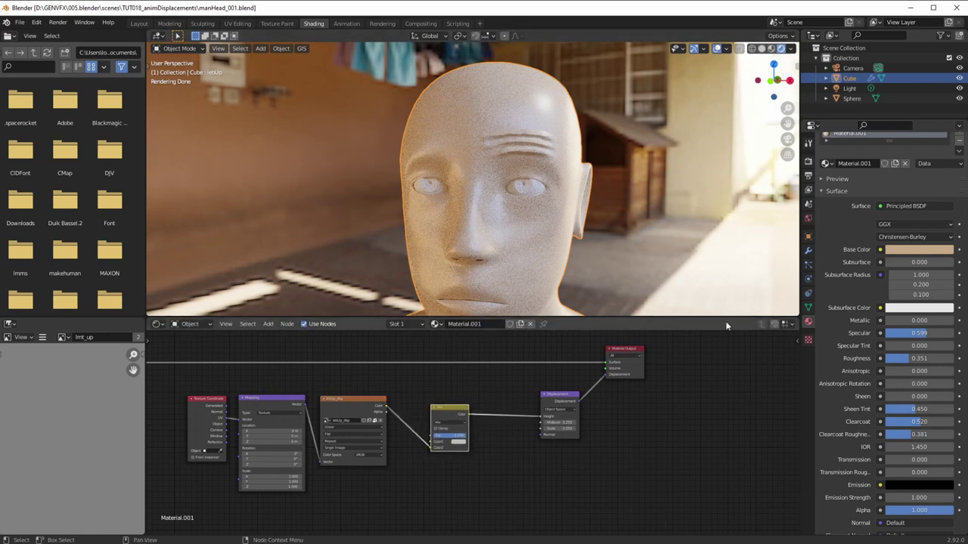
Step: Set the lebUp and rebUp shape keys to 1 and view the head from the front
{"action": "left_click", "coordinate": [808, 306]}
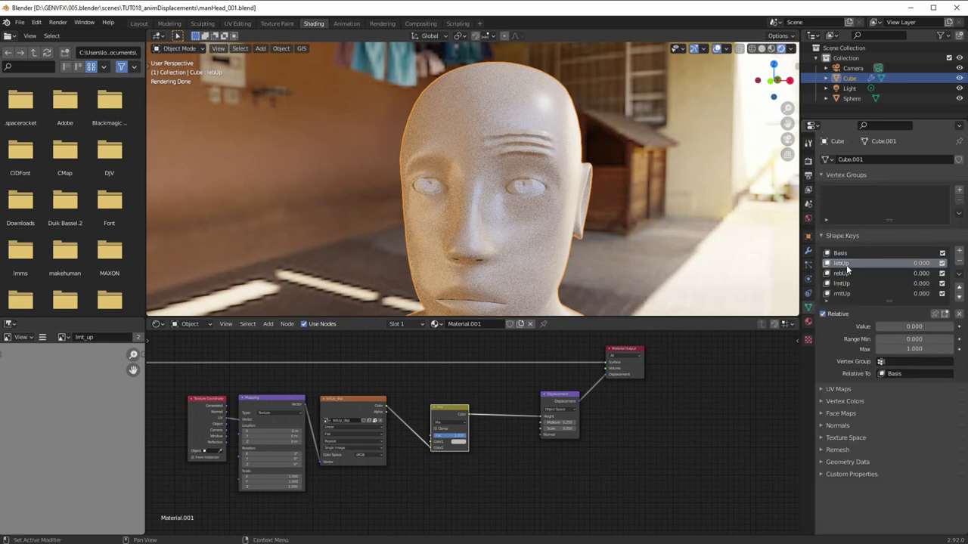
{"action": "left_click_drag", "start_coordinate": [878, 326], "coordinate": [909, 330]}
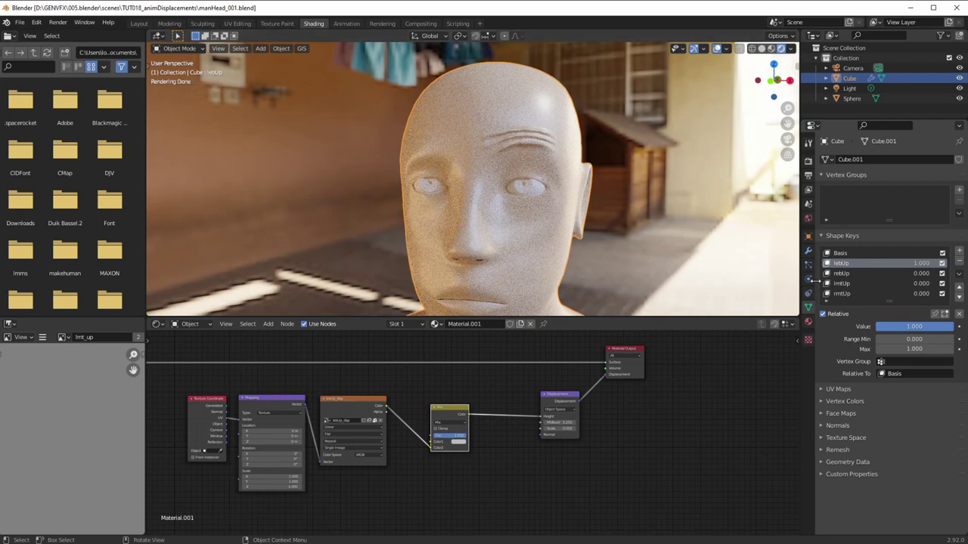
{"action": "left_click", "coordinate": [916, 275]}
{"action": "left_click", "coordinate": [916, 275]}
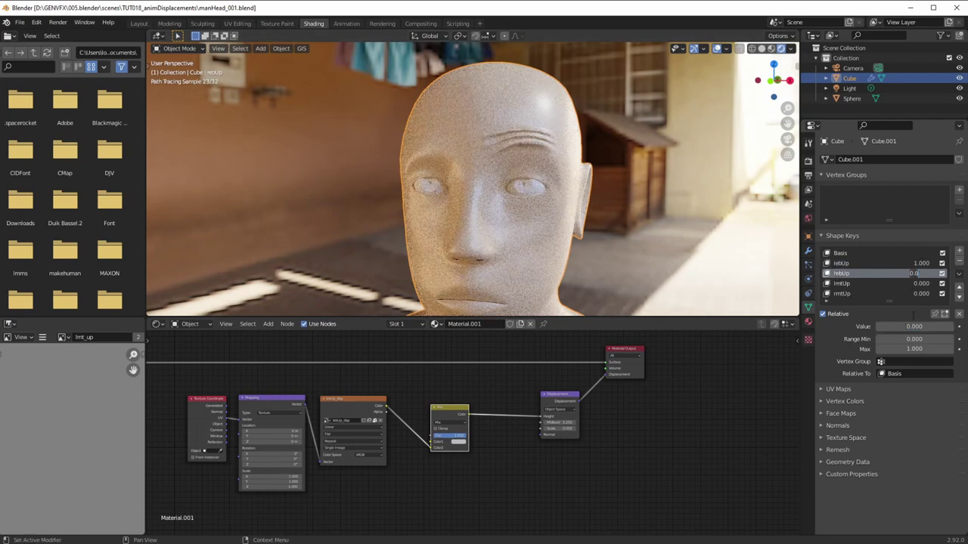
{"action": "type", "text": "1"}
{"action": "key", "text": "Return"}
{"action": "middle_click_drag", "start_coordinate": [529, 226], "coordinate": [472, 253]}
Step: Duplicate the Texture Coordinate, Mapping, lebUp_disp and Mix nodes and place the copy below the original chain
{"action": "middle_click_drag", "start_coordinate": [459, 420], "coordinate": [467, 462], "text": "ctrl"}
{"action": "middle_click_drag", "start_coordinate": [420, 438], "coordinate": [507, 442]}
{"action": "left_click_drag", "start_coordinate": [274, 391], "coordinate": [492, 517]}
{"action": "middle_click_drag", "start_coordinate": [490, 499], "coordinate": [459, 472], "text": "ctrl"}
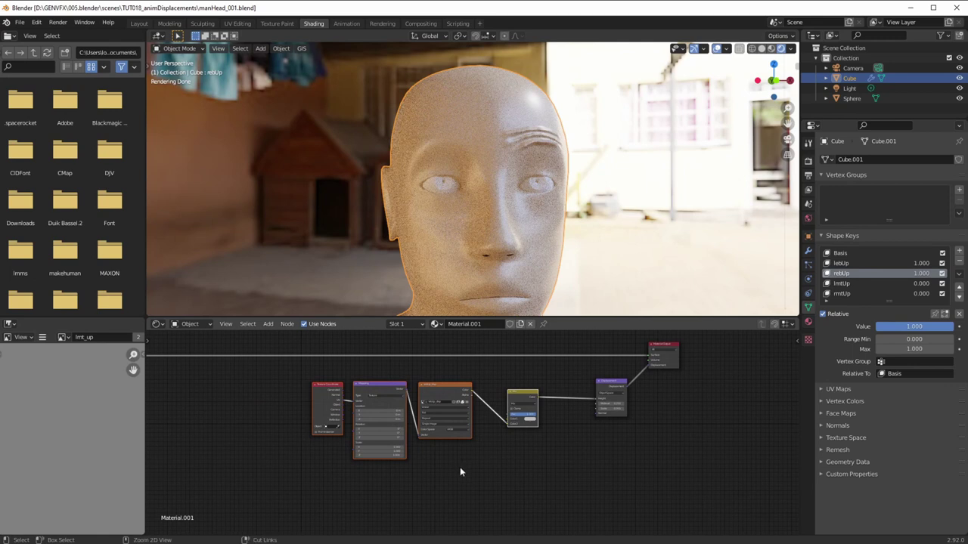
{"action": "key", "text": "shift+d"}
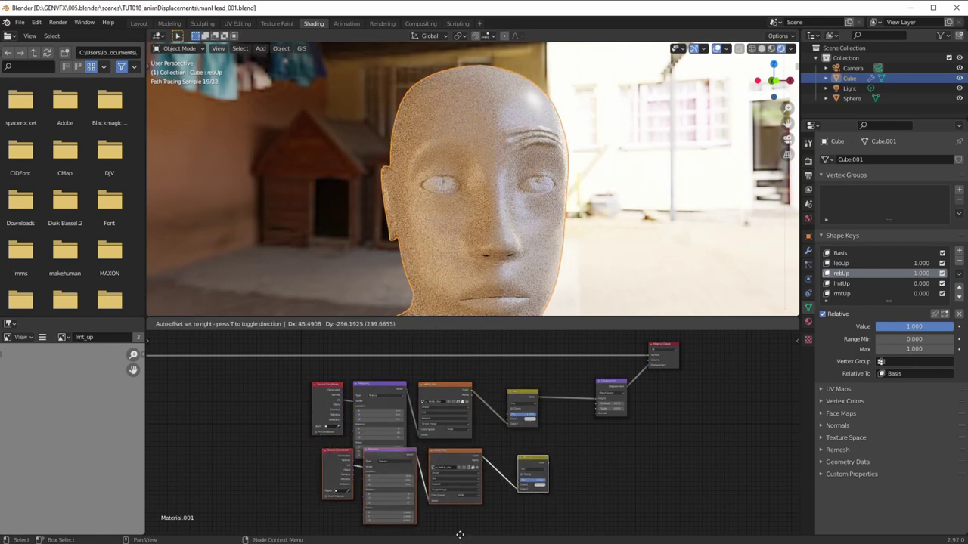
{"action": "right_click", "coordinate": [460, 507]}
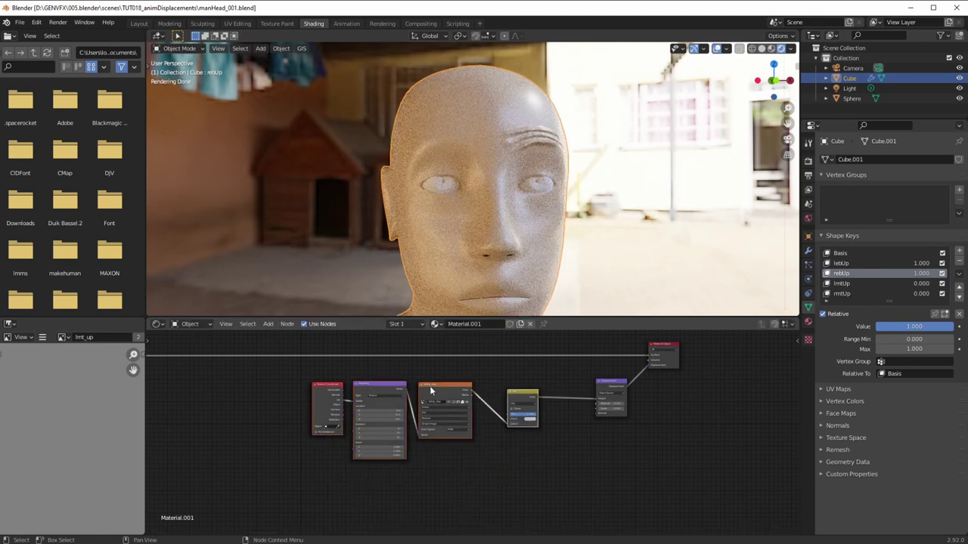
{"action": "key", "text": "shift+d"}
{"action": "left_click", "coordinate": [460, 504]}
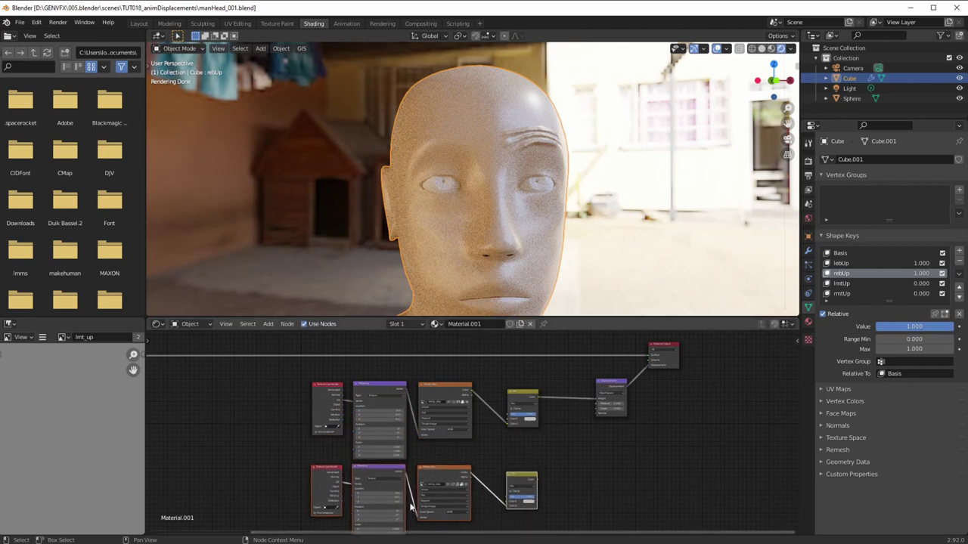
Step: Move the Material Output node farther from the Displacement node to make room for another mix stage
{"action": "middle_click_drag", "start_coordinate": [397, 477], "coordinate": [363, 453], "text": "ctrl"}
{"action": "mouse_move", "coordinate": [364, 454]}
{"action": "middle_mouse_down"}
{"action": "mouse_move", "coordinate": [283, 420]}
{"action": "mouse_move", "coordinate": [390, 445]}
{"action": "mouse_move", "coordinate": [355, 436]}
{"action": "mouse_move", "coordinate": [374, 455]}
{"action": "middle_mouse_up"}
{"action": "left_click", "coordinate": [601, 349]}
{"action": "middle_click_drag", "start_coordinate": [604, 352], "coordinate": [600, 394], "text": "ctrl"}
{"action": "middle_click_drag", "start_coordinate": [603, 342], "coordinate": [605, 358]}
{"action": "left_click_drag", "start_coordinate": [604, 353], "coordinate": [679, 344]}
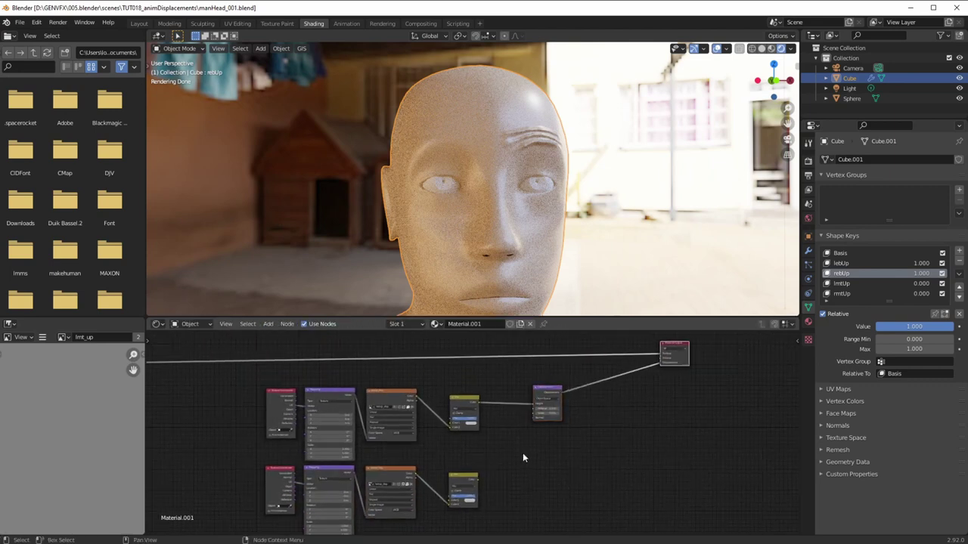
Step: Add another MixRGB node beside the two Mix nodes and move the Displacement node farther along
{"action": "left_click", "coordinate": [268, 324]}
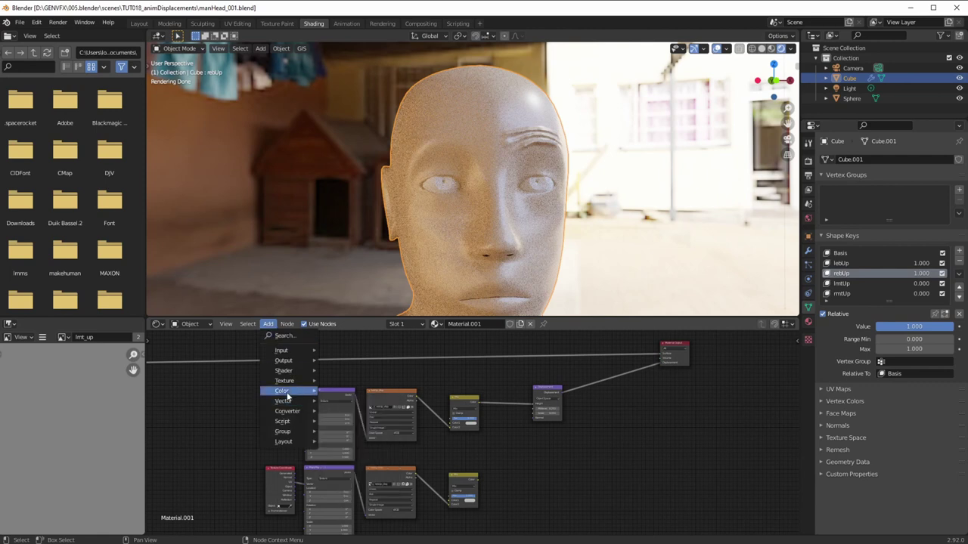
{"action": "mouse_move", "coordinate": [292, 400]}
{"action": "left_click", "coordinate": [344, 447]}
{"action": "left_click", "coordinate": [503, 433]}
{"action": "left_click", "coordinate": [536, 388]}
{"action": "left_click_drag", "start_coordinate": [540, 390], "coordinate": [596, 393]}
{"action": "left_click", "coordinate": [592, 393]}
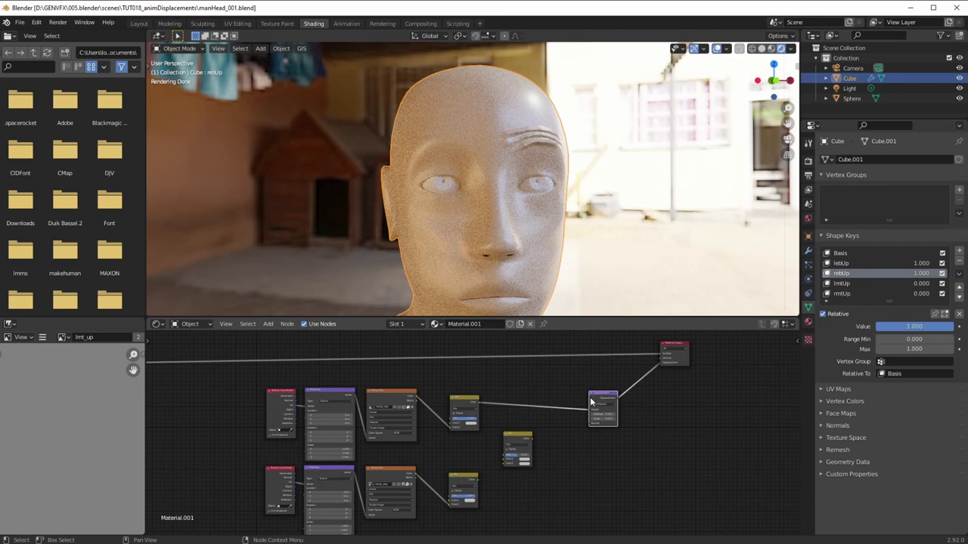
Step: Reposition the new MixRGB node and set its blending mode to Add
{"action": "scroll", "coordinate": [544, 443], "scroll_direction": "up", "scroll_amount": 4}
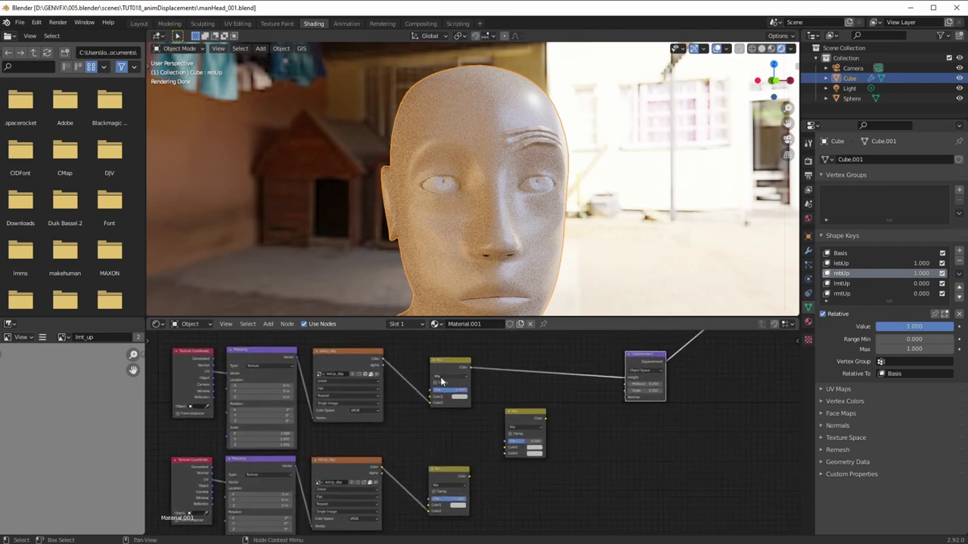
{"action": "left_click_drag", "start_coordinate": [521, 416], "coordinate": [541, 415]}
{"action": "left_click", "coordinate": [537, 426]}
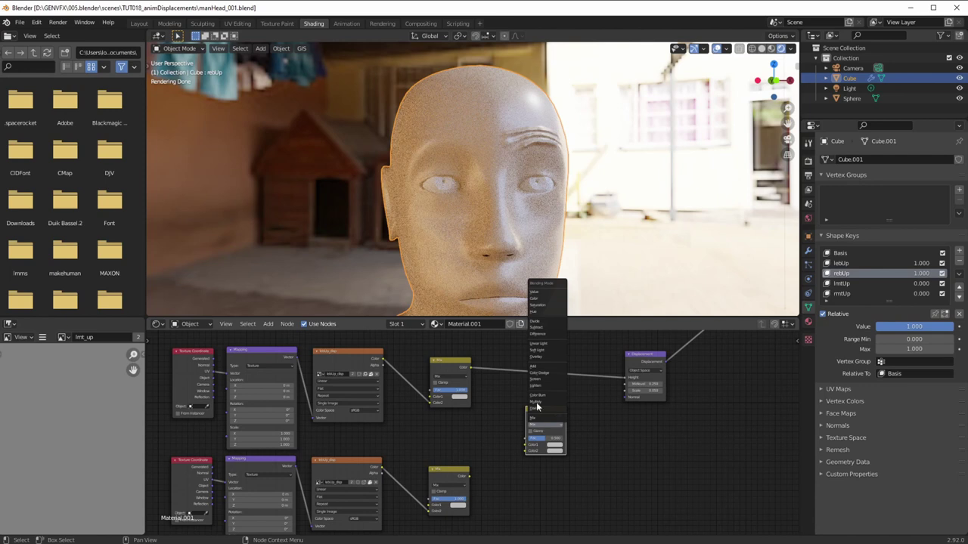
{"action": "left_click", "coordinate": [537, 407]}
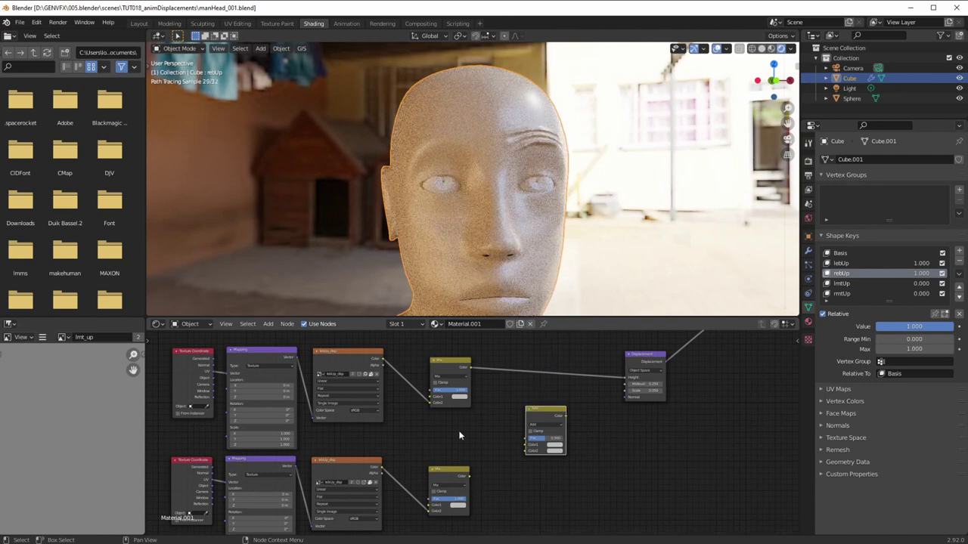
Step: Connect the upper Mix to the Add node's Color1, the lower Mix to Color2, and the Add output to Displacement Height
{"action": "left_click_drag", "start_coordinate": [469, 478], "coordinate": [525, 451]}
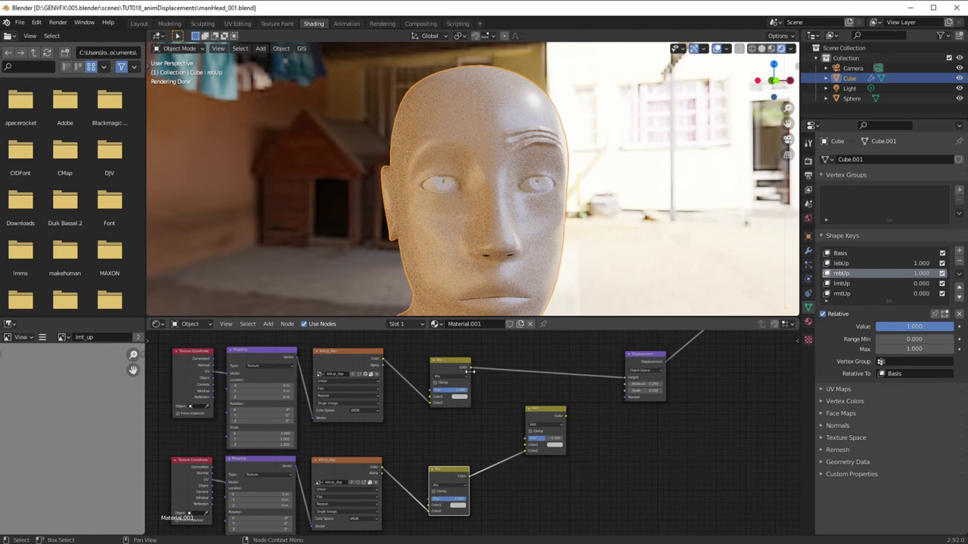
{"action": "left_click_drag", "start_coordinate": [566, 415], "coordinate": [626, 378]}
{"action": "left_click_drag", "start_coordinate": [470, 368], "coordinate": [527, 452]}
{"action": "left_click_drag", "start_coordinate": [453, 369], "coordinate": [455, 386]}
{"action": "middle_click_drag", "start_coordinate": [477, 446], "coordinate": [468, 434], "text": "ctrl"}
{"action": "middle_click_drag", "start_coordinate": [468, 434], "coordinate": [446, 463], "text": "shift"}
{"action": "middle_click_drag", "start_coordinate": [446, 458], "coordinate": [467, 415], "text": "ctrl"}
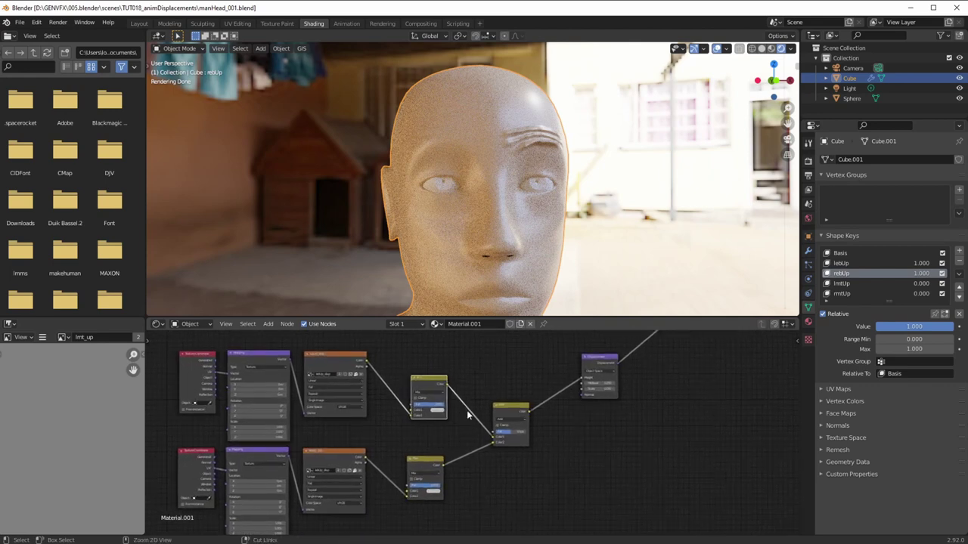
Step: Set the Add node's factor to 1 and view the head from a slightly different angle
{"action": "mouse_move", "coordinate": [278, 493]}
{"action": "middle_mouse_down"}
{"action": "mouse_move", "coordinate": [308, 469]}
{"action": "mouse_move", "coordinate": [358, 459]}
{"action": "middle_mouse_up"}
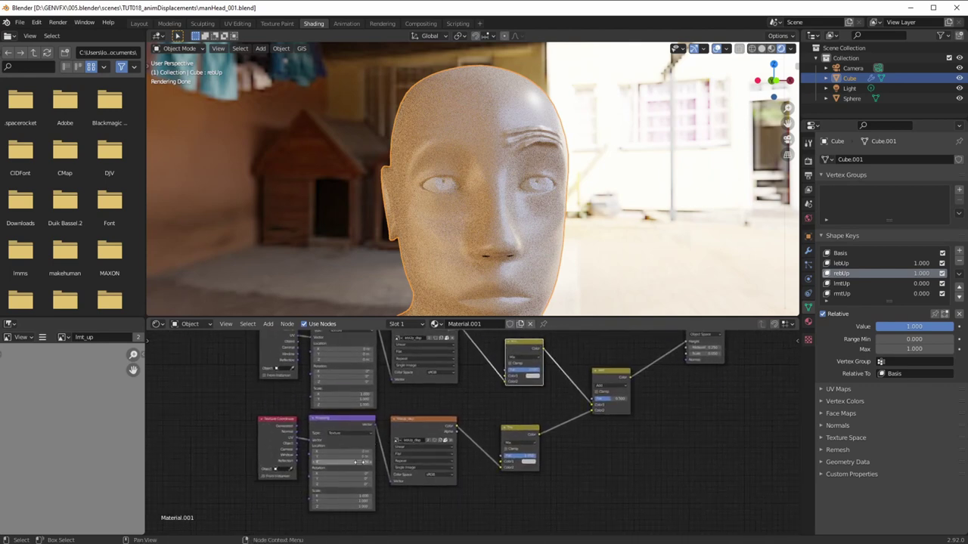
{"action": "mouse_move", "coordinate": [462, 273]}
{"action": "middle_mouse_down"}
{"action": "mouse_move", "coordinate": [430, 241]}
{"action": "mouse_move", "coordinate": [446, 243]}
{"action": "mouse_move", "coordinate": [401, 245]}
{"action": "middle_mouse_up"}
{"action": "middle_click_drag", "start_coordinate": [499, 380], "coordinate": [480, 441], "text": "ctrl"}
{"action": "left_click_drag", "start_coordinate": [546, 437], "coordinate": [571, 436]}
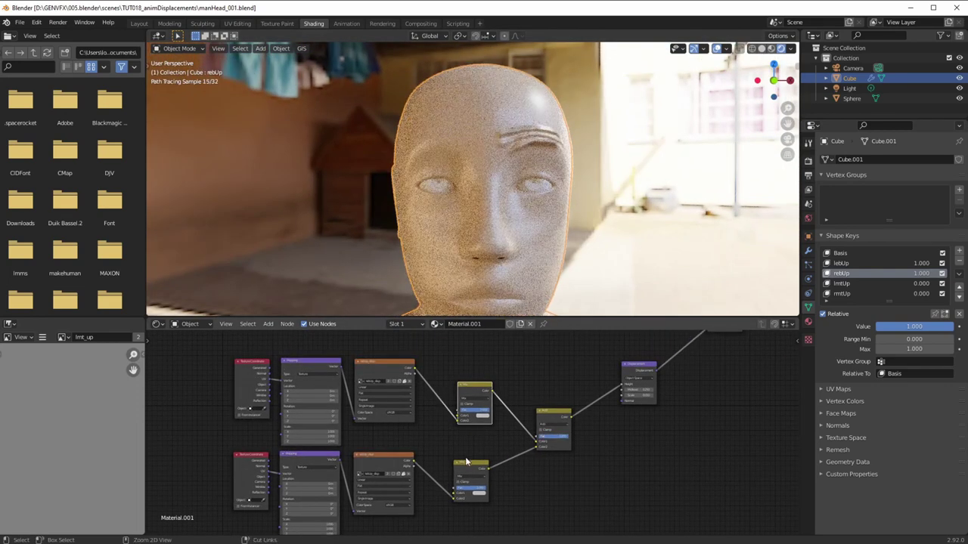
Step: Set the lower Mapping node's X scale to -1 to mirror its eyebrow wrinkle map
{"action": "scroll", "coordinate": [545, 476], "scroll_direction": "up", "scroll_amount": 3}
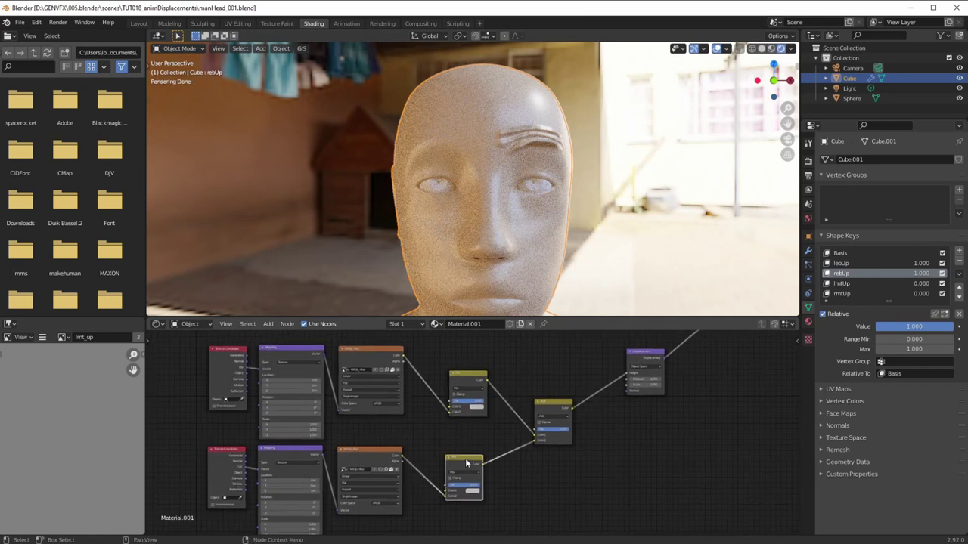
{"action": "scroll", "coordinate": [294, 482], "scroll_direction": "up", "scroll_amount": 5}
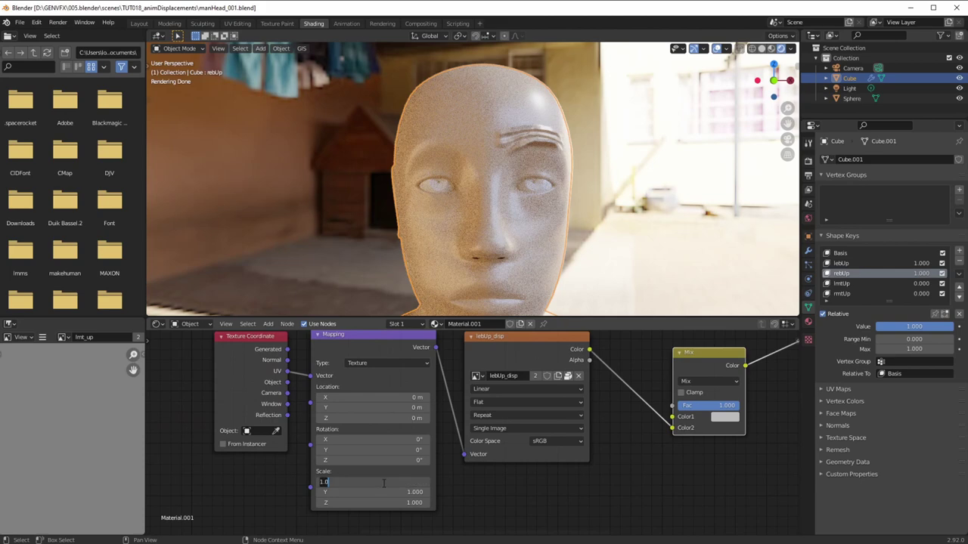
{"action": "type", "text": "-1"}
{"action": "key", "text": "Return"}
{"action": "middle_click_drag", "start_coordinate": [322, 263], "coordinate": [361, 242]}
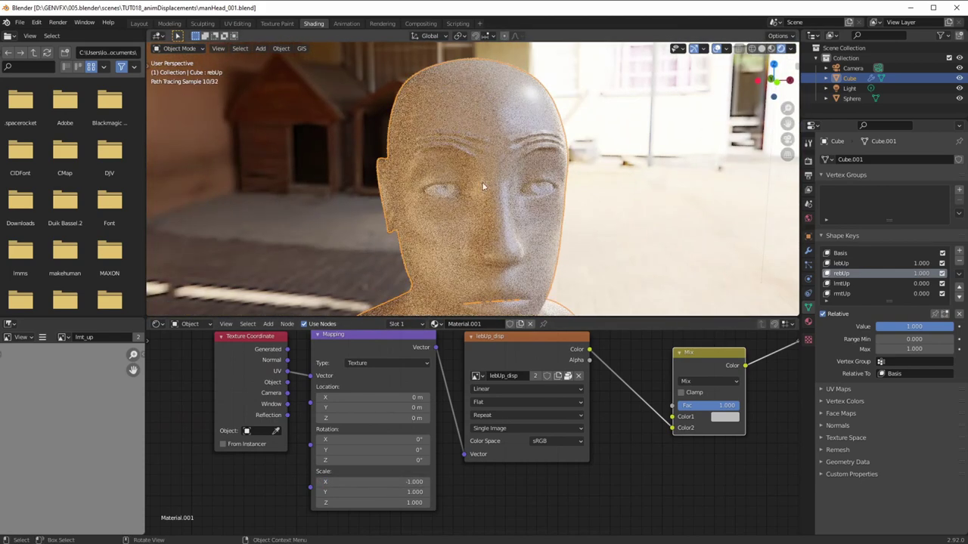
Step: Try factors of 0 on the lower and upper Mix nodes, and undo both changes
{"action": "scroll", "coordinate": [590, 423], "scroll_direction": "down", "scroll_amount": 1}
{"action": "middle_click_drag", "start_coordinate": [590, 423], "coordinate": [593, 411], "text": "ctrl"}
{"action": "middle_click_drag", "start_coordinate": [593, 411], "coordinate": [533, 446]}
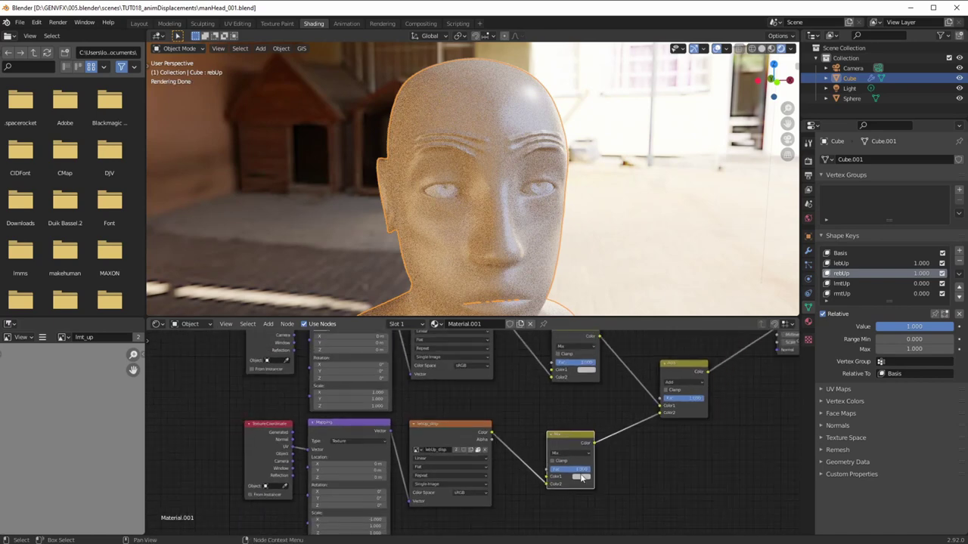
{"action": "left_click_drag", "start_coordinate": [579, 469], "coordinate": [548, 470]}
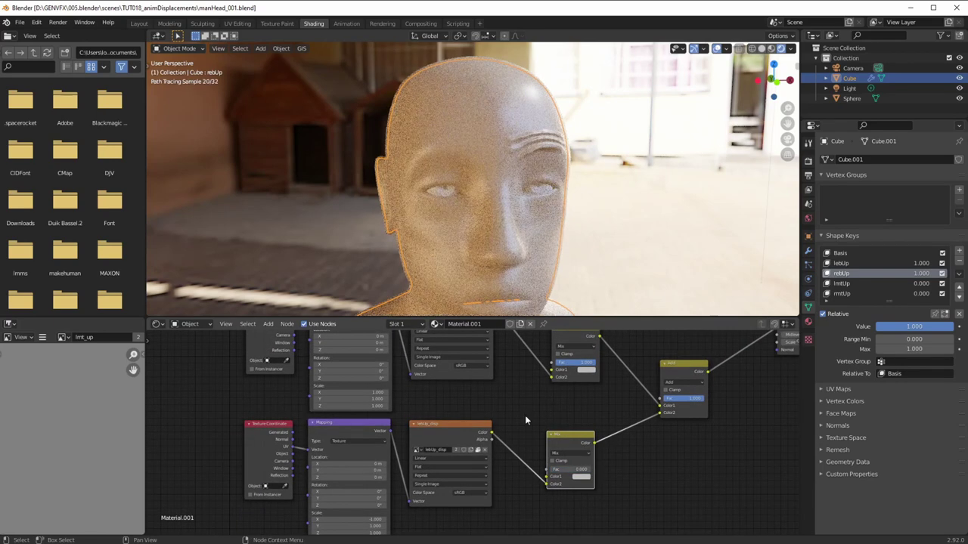
{"action": "left_click_drag", "start_coordinate": [588, 366], "coordinate": [513, 368]}
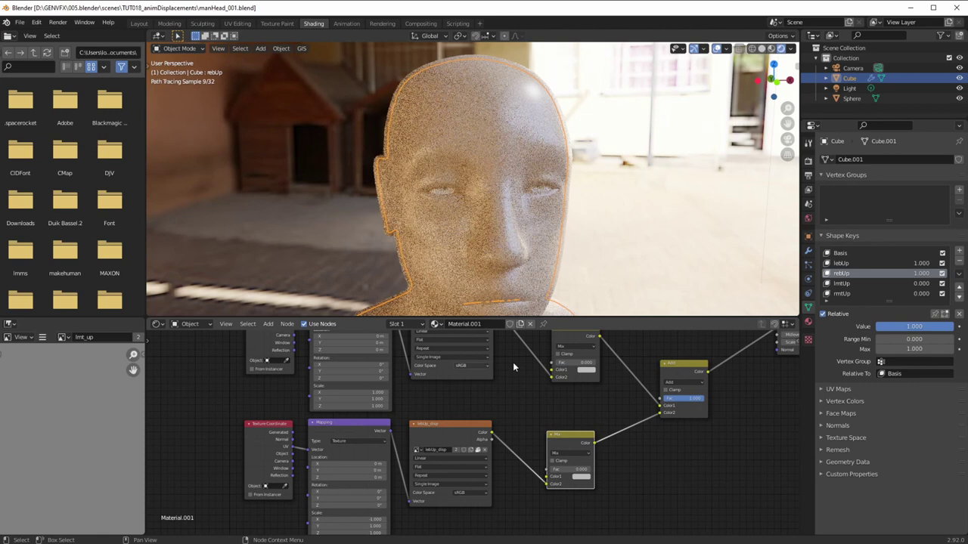
{"action": "key", "text": "ctrl+z"}
{"action": "key", "text": "ctrl+z"}
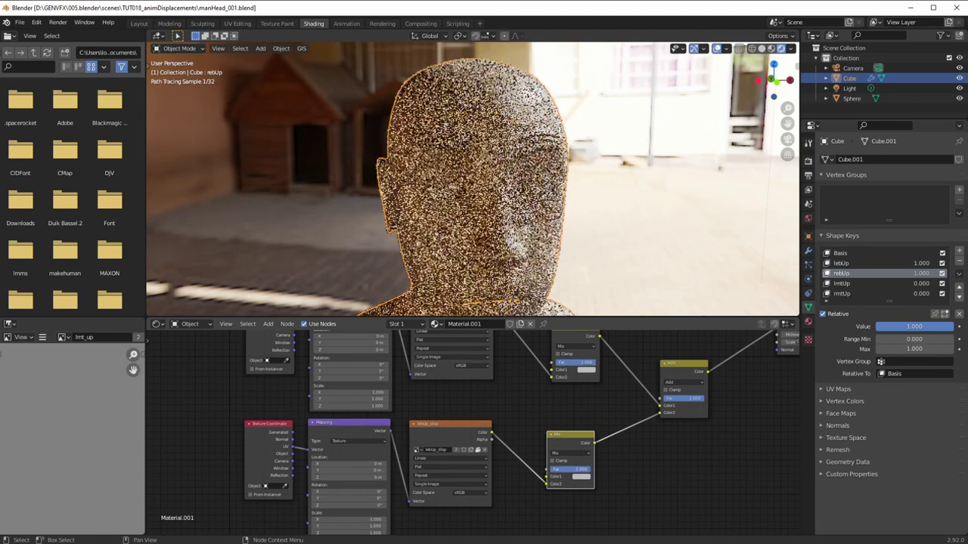
Step: Line up the upper Mix node above the lower one and shift the Add node slightly toward the Displacement node
{"action": "scroll", "coordinate": [525, 411], "scroll_direction": "down", "scroll_amount": 2}
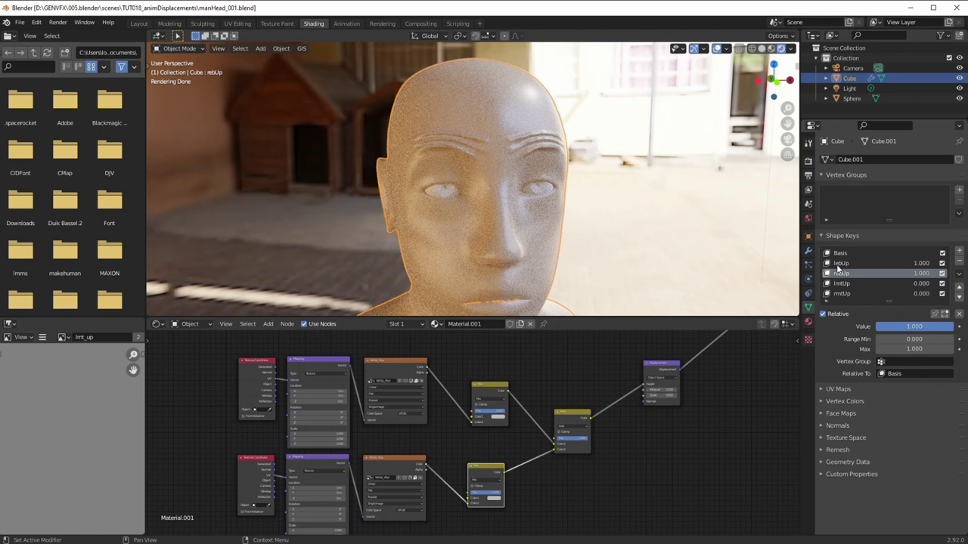
{"action": "left_click_drag", "start_coordinate": [484, 390], "coordinate": [480, 397]}
{"action": "left_click_drag", "start_coordinate": [580, 418], "coordinate": [588, 418]}
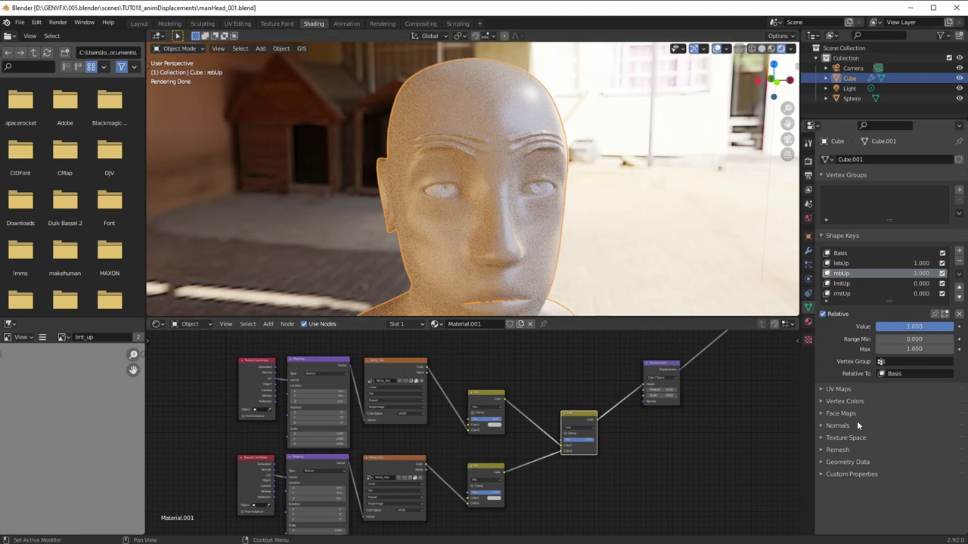
Step: Copy the rebUp shape key's value as a new driver and paste it onto the lower Mix node's factor
{"action": "right_click", "coordinate": [887, 327]}
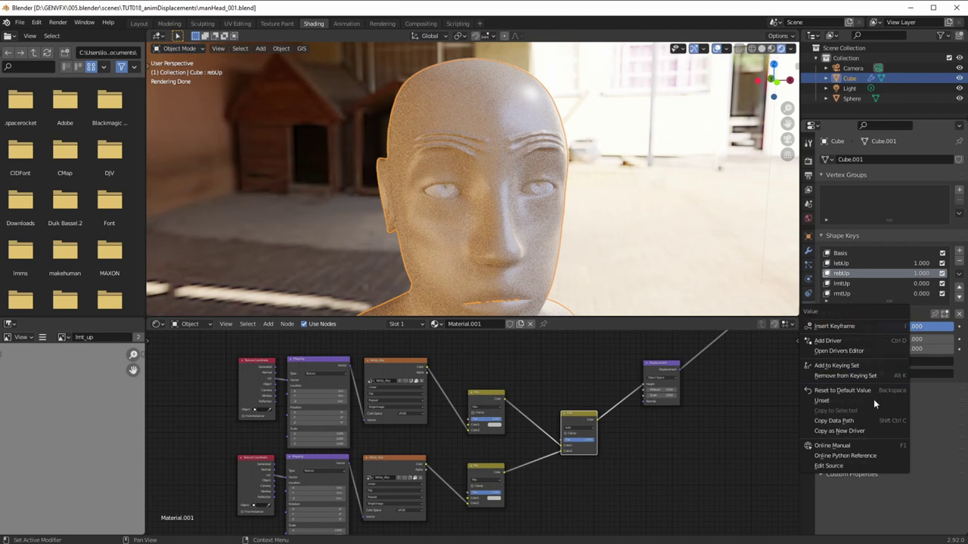
{"action": "left_click", "coordinate": [866, 430]}
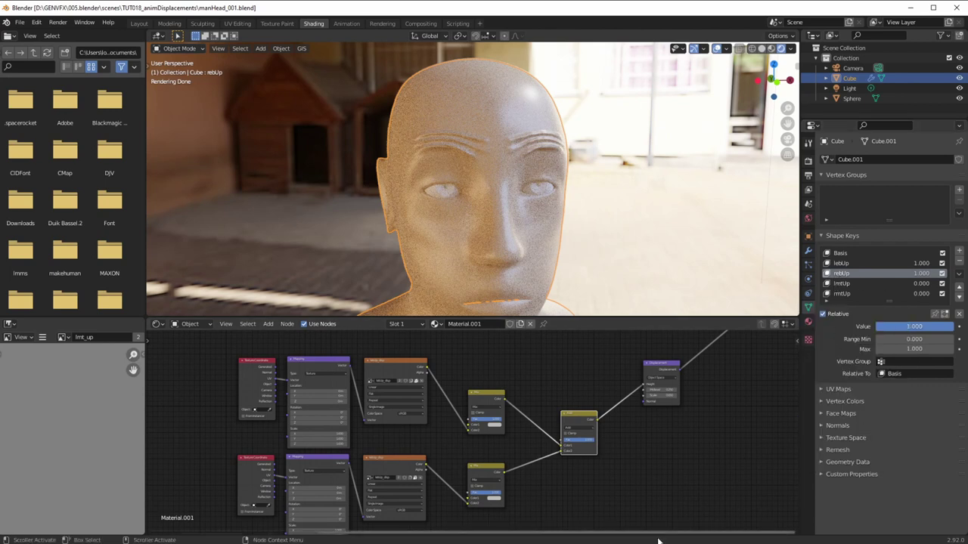
{"action": "right_click", "coordinate": [477, 496]}
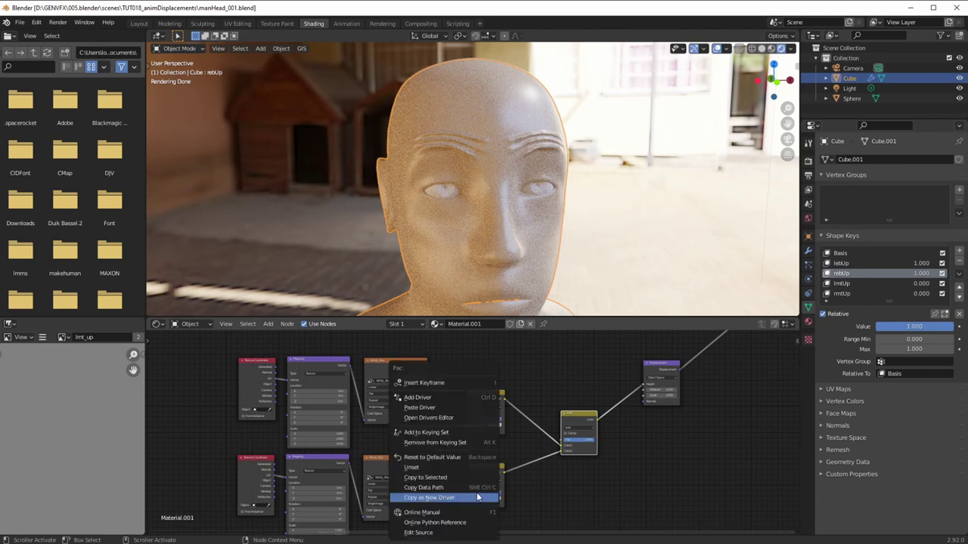
{"action": "left_click", "coordinate": [452, 411]}
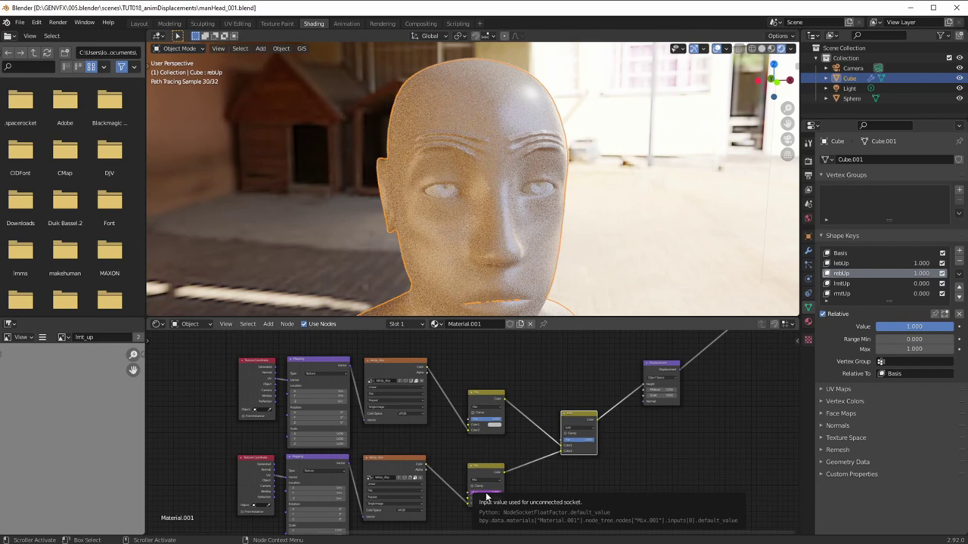
Step: Set rebUp to 0, raise it to about 0.27, and examine the right eyebrow wrinkles up close
{"action": "left_click_drag", "start_coordinate": [941, 330], "coordinate": [870, 331]}
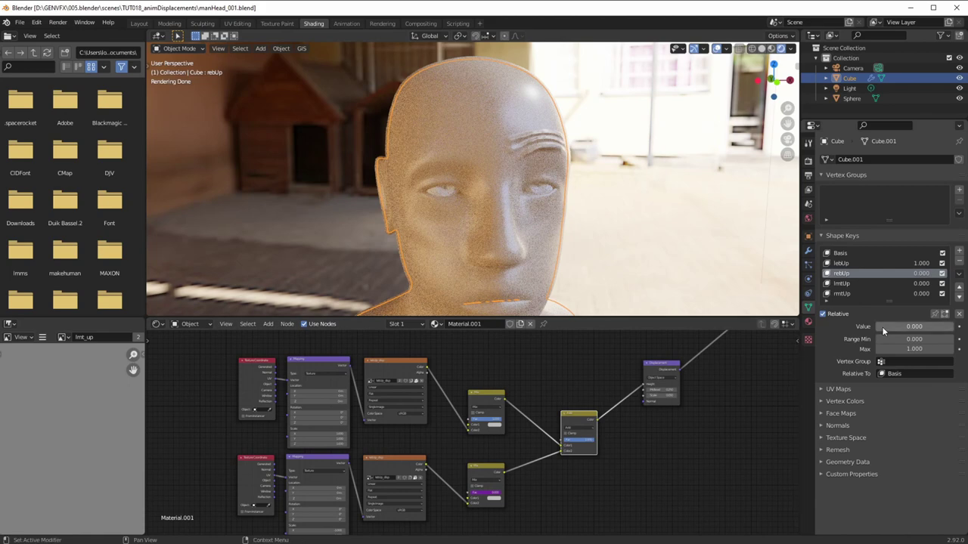
{"action": "left_click_drag", "start_coordinate": [884, 327], "coordinate": [906, 337]}
{"action": "mouse_move", "coordinate": [454, 176]}
{"action": "middle_mouse_down"}
{"action": "mouse_move", "coordinate": [509, 246]}
{"action": "mouse_move", "coordinate": [480, 249]}
{"action": "mouse_move", "coordinate": [497, 237]}
{"action": "middle_mouse_up"}
{"action": "scroll", "coordinate": [480, 249], "scroll_direction": "up", "scroll_amount": 2}
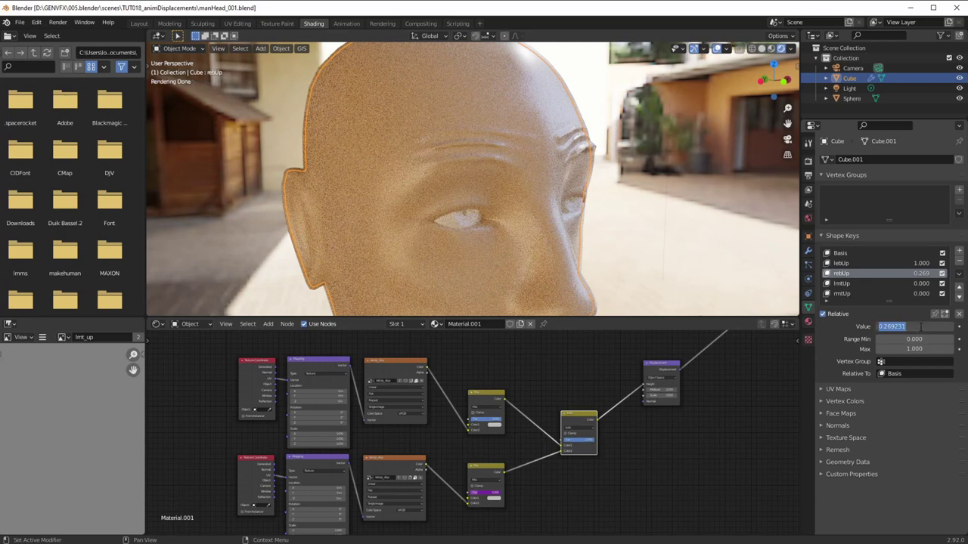
Step: Test the driven eyebrow wrinkles with rebUp values of 1, 0.25 and 0, ending with a front view of the head
{"action": "type", "text": "1"}
{"action": "key", "text": "Return"}
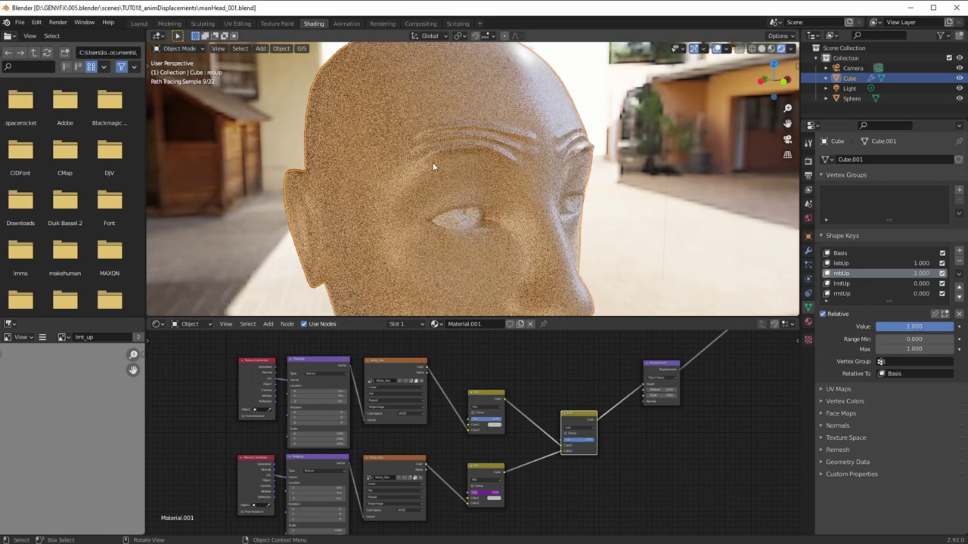
{"action": "type", "text": ".25"}
{"action": "key", "text": "Return"}
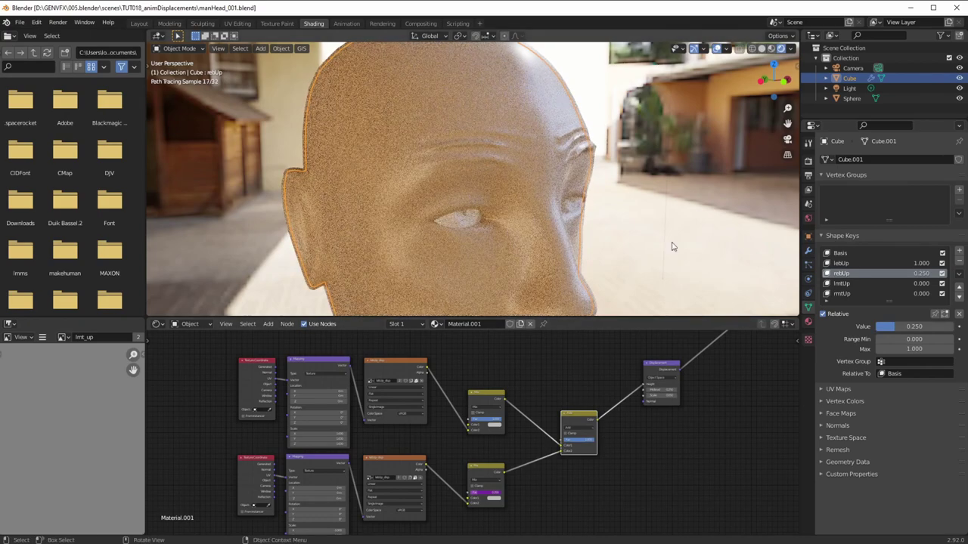
{"action": "mouse_move", "coordinate": [895, 326]}
{"action": "left_mouse_down"}
{"action": "mouse_move", "coordinate": [954, 326]}
{"action": "mouse_move", "coordinate": [892, 330]}
{"action": "left_mouse_up"}
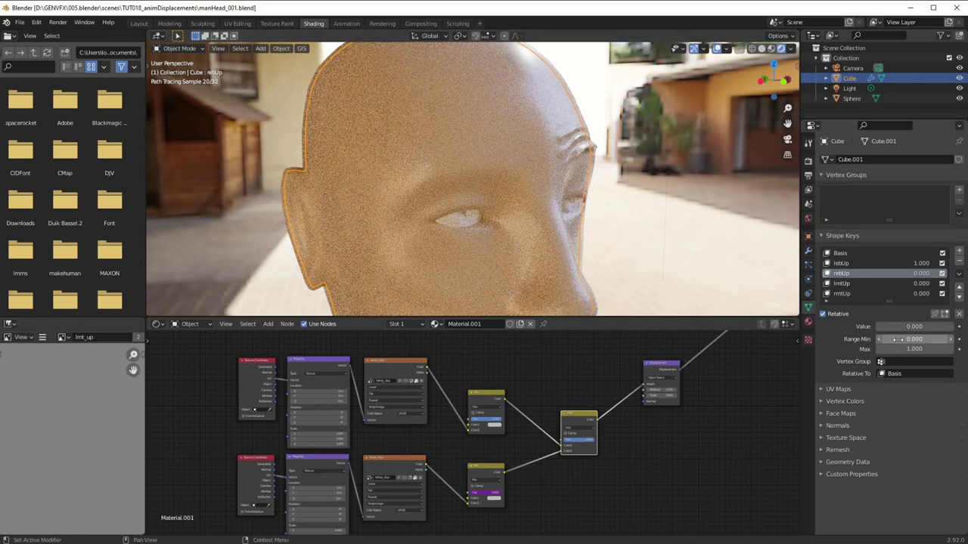
{"action": "middle_click_drag", "start_coordinate": [529, 219], "coordinate": [439, 193]}
{"action": "scroll", "coordinate": [431, 212], "scroll_direction": "down", "scroll_amount": 2}
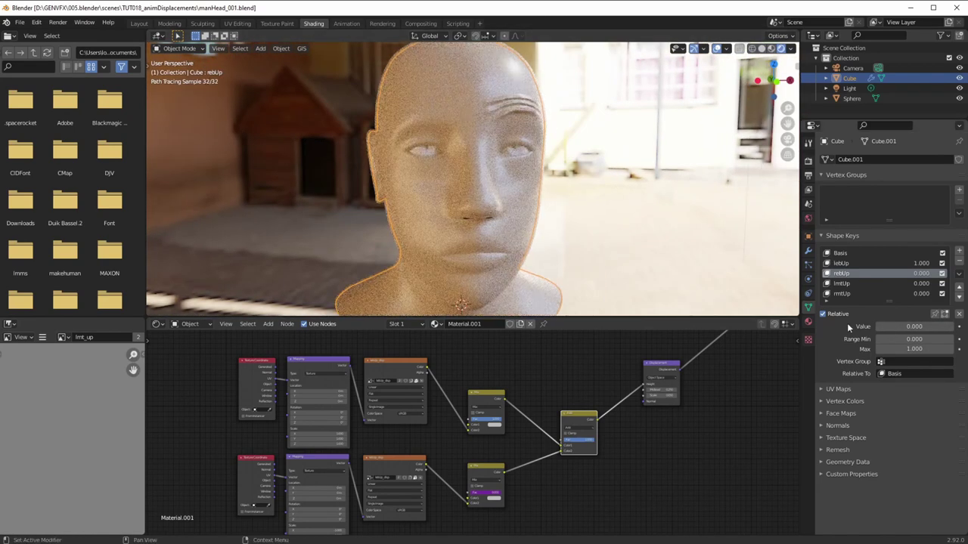
Step: Copy the lebUp shape key's value as a new driver and paste it onto the upper Mix node's factor
{"action": "left_click", "coordinate": [839, 263]}
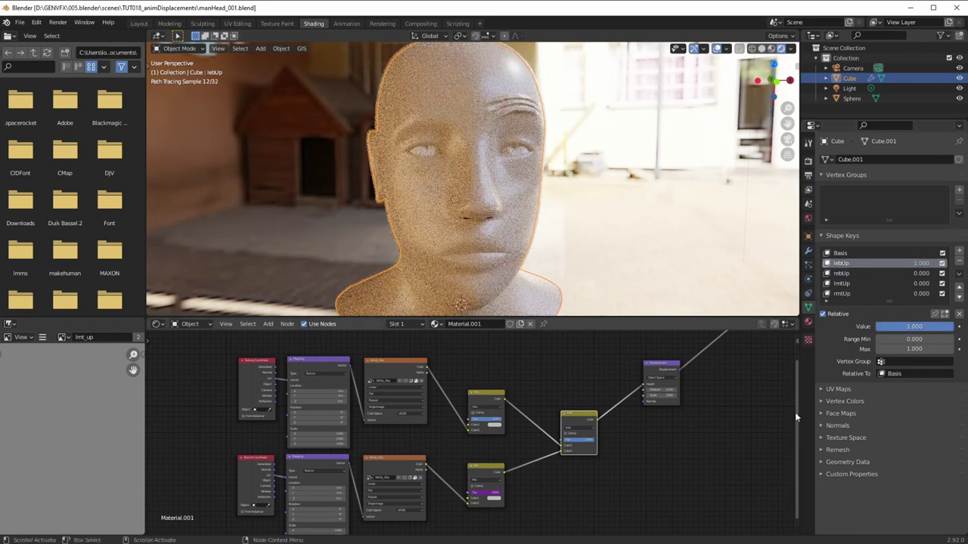
{"action": "scroll", "coordinate": [617, 401], "scroll_direction": "up", "scroll_amount": 1}
{"action": "scroll", "coordinate": [616, 402], "scroll_direction": "up", "scroll_amount": 3}
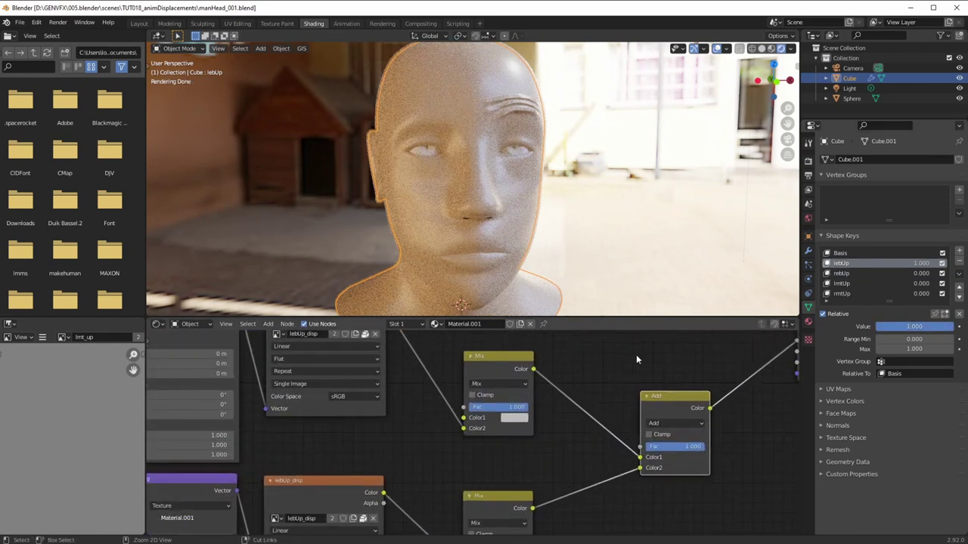
{"action": "right_click", "coordinate": [890, 327]}
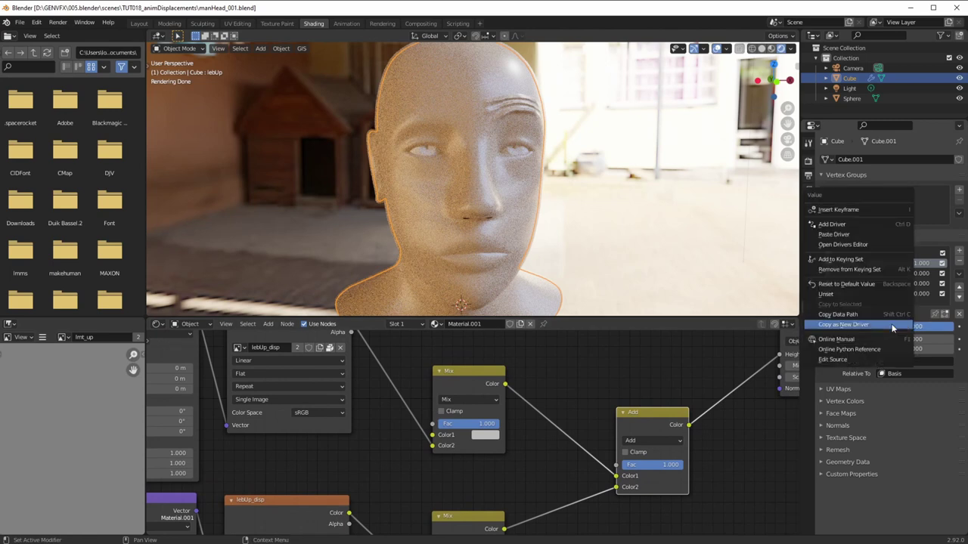
{"action": "left_click", "coordinate": [887, 328]}
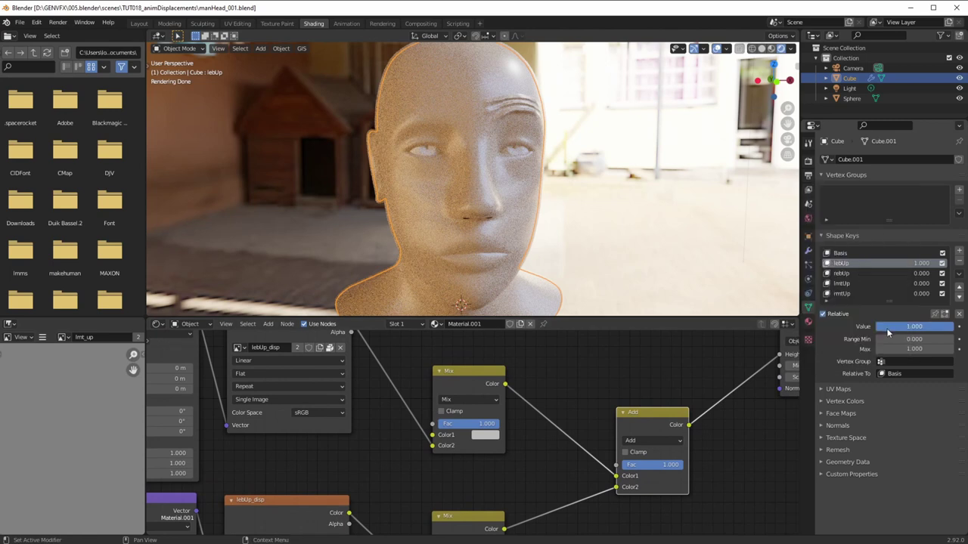
{"action": "right_click", "coordinate": [470, 426]}
{"action": "left_click", "coordinate": [412, 407]}
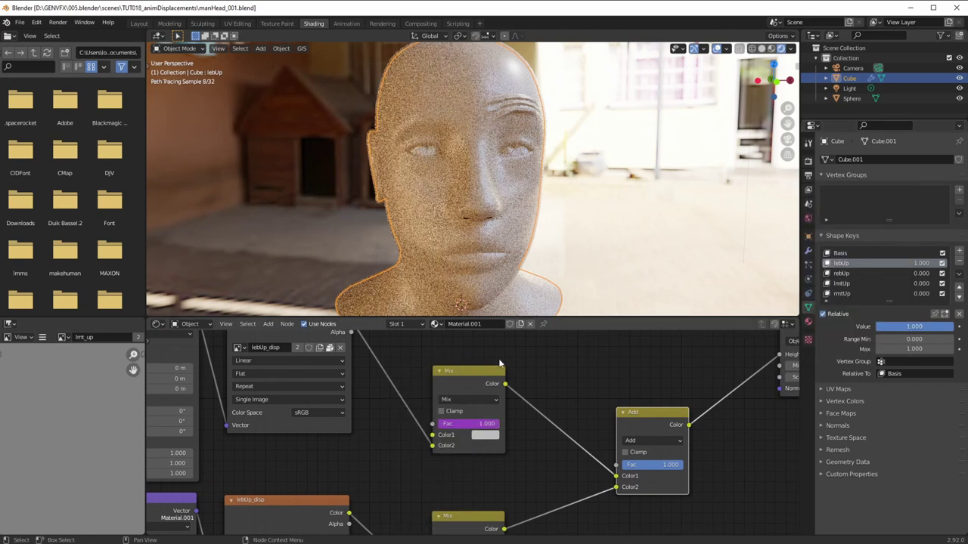
Step: Set lebUp to 0, inspect the face up close, and lower the Add node's factor to 0
{"action": "left_click_drag", "start_coordinate": [920, 330], "coordinate": [875, 329]}
{"action": "mouse_move", "coordinate": [468, 181]}
{"action": "middle_mouse_down"}
{"action": "mouse_move", "coordinate": [449, 189]}
{"action": "mouse_move", "coordinate": [474, 184]}
{"action": "middle_mouse_up"}
{"action": "scroll", "coordinate": [434, 258], "scroll_direction": "up", "scroll_amount": 5}
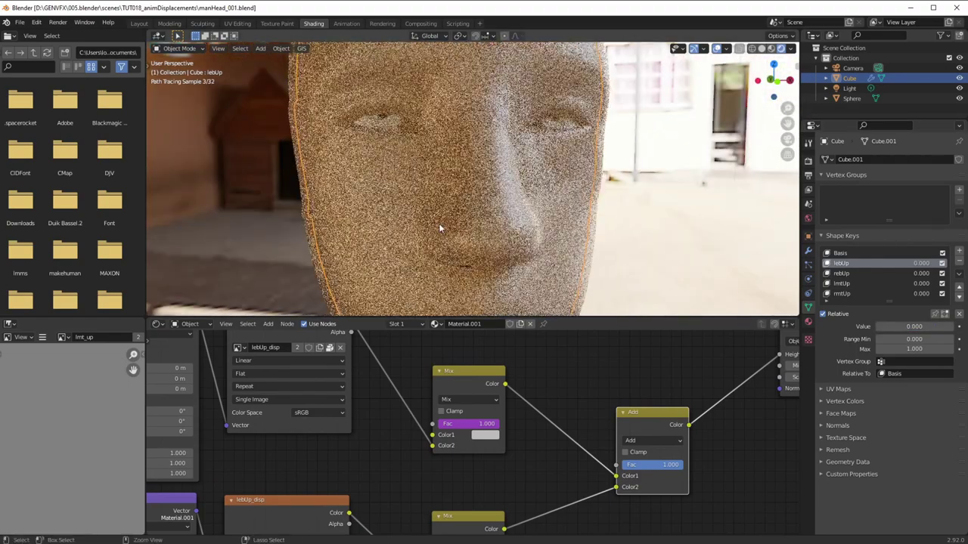
{"action": "middle_click_drag", "start_coordinate": [435, 241], "coordinate": [477, 297]}
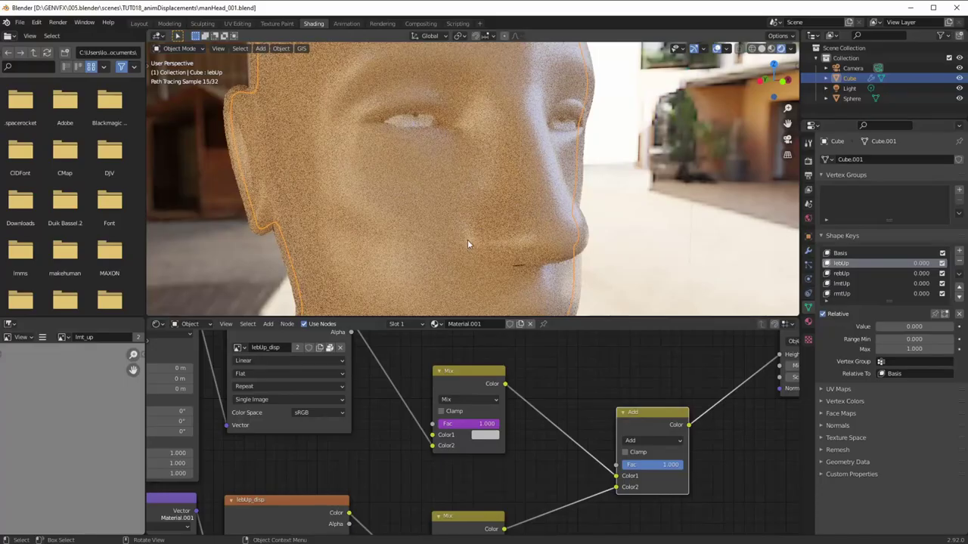
{"action": "middle_click_drag", "start_coordinate": [468, 223], "coordinate": [468, 226], "text": "ctrl"}
{"action": "left_click_drag", "start_coordinate": [669, 467], "coordinate": [615, 480]}
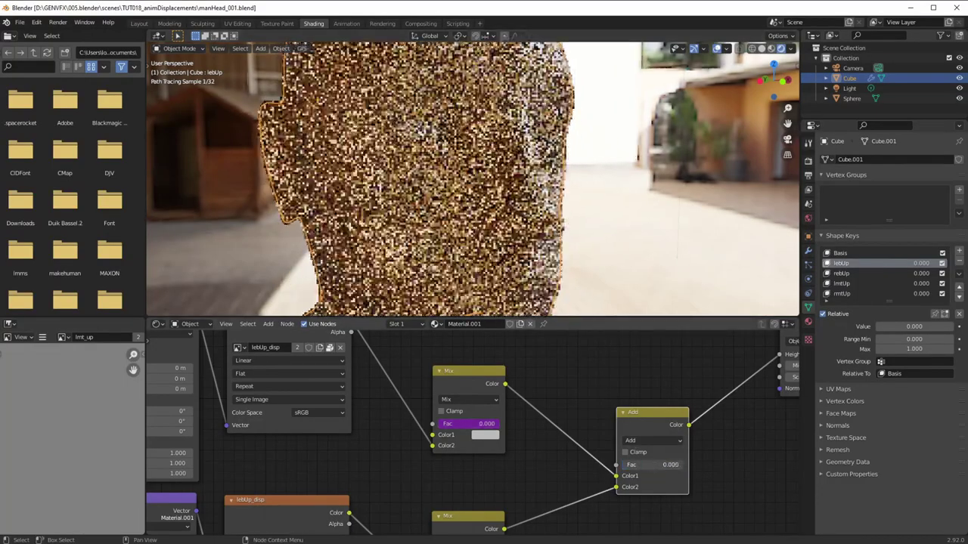
Step: Set both the lebUp and rebUp shape key values to 1
{"action": "left_click_drag", "start_coordinate": [905, 326], "coordinate": [954, 326]}
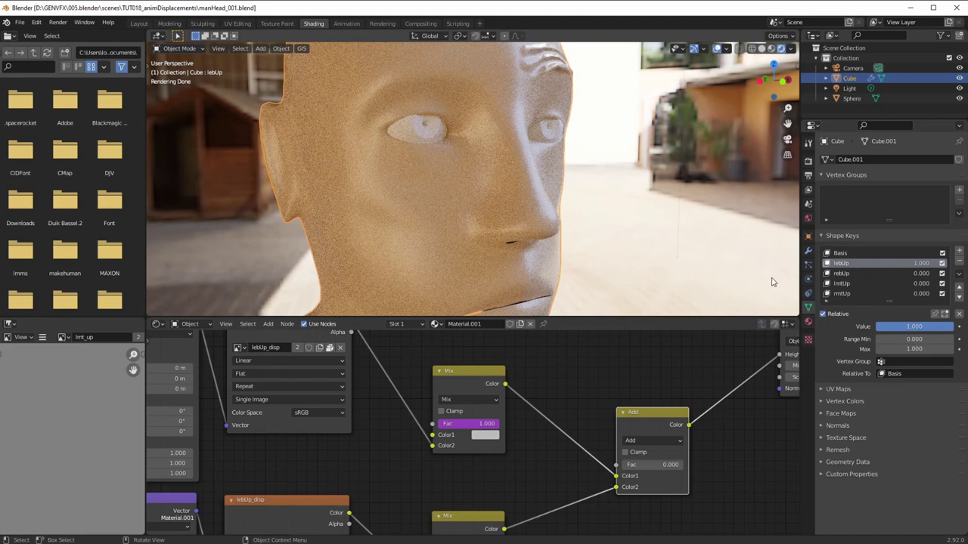
{"action": "left_click", "coordinate": [846, 273]}
{"action": "left_click_drag", "start_coordinate": [882, 326], "coordinate": [954, 326]}
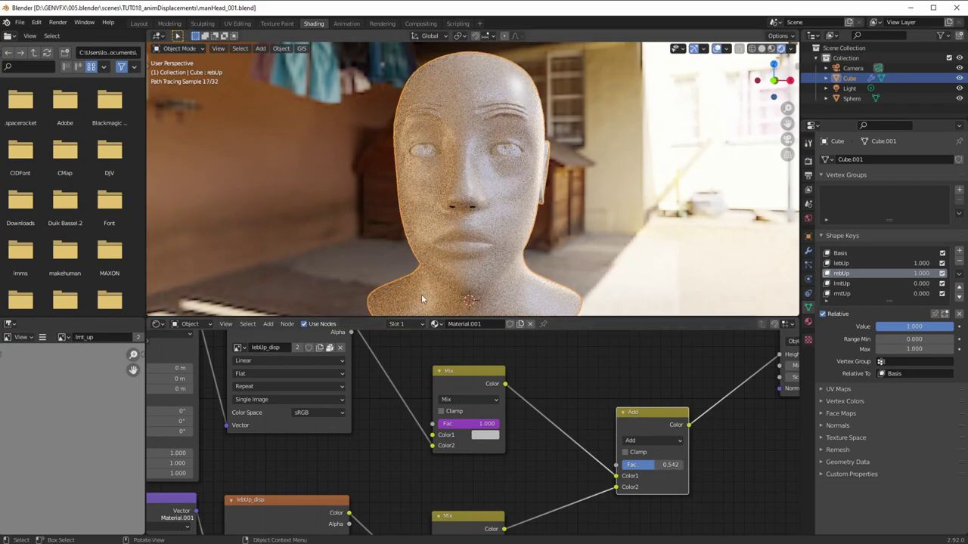
Step: Set the Add node's factor to 0.5 and check both raised eyebrows from several angles
{"action": "middle_click_drag", "start_coordinate": [492, 272], "coordinate": [667, 251]}
{"action": "middle_click_drag", "start_coordinate": [398, 295], "coordinate": [508, 231]}
{"action": "middle_click_drag", "start_coordinate": [392, 272], "coordinate": [418, 232], "text": "ctrl"}
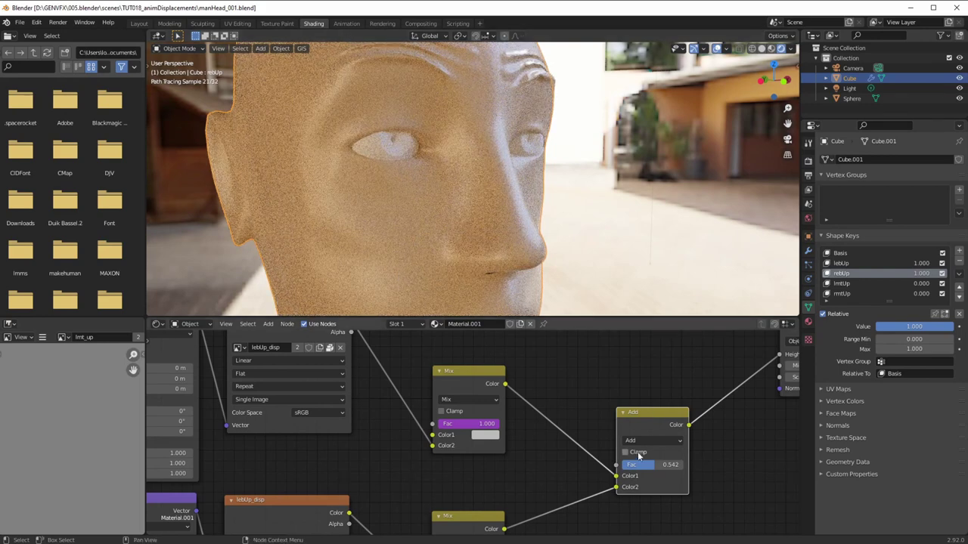
{"action": "key", "text": "Return"}
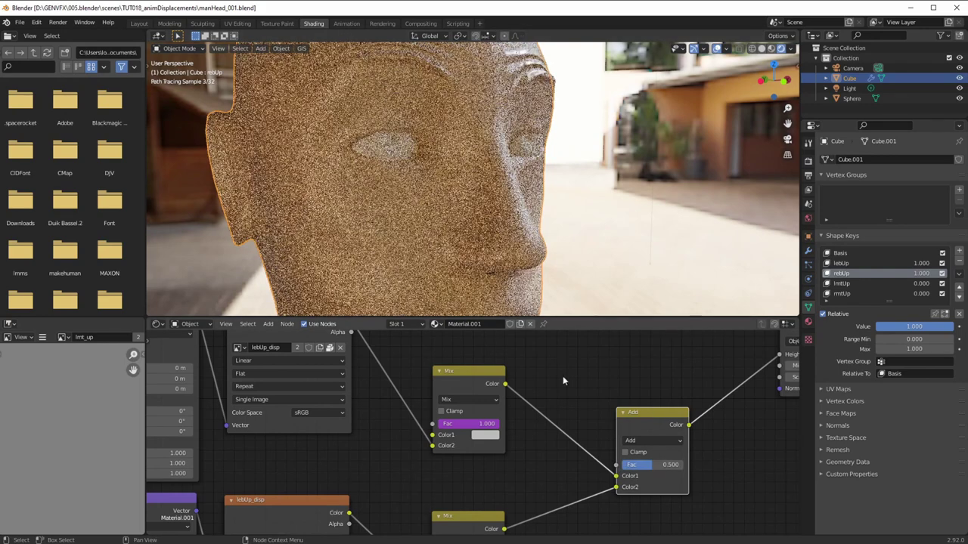
{"action": "scroll", "coordinate": [350, 219], "scroll_direction": "down", "scroll_amount": 3}
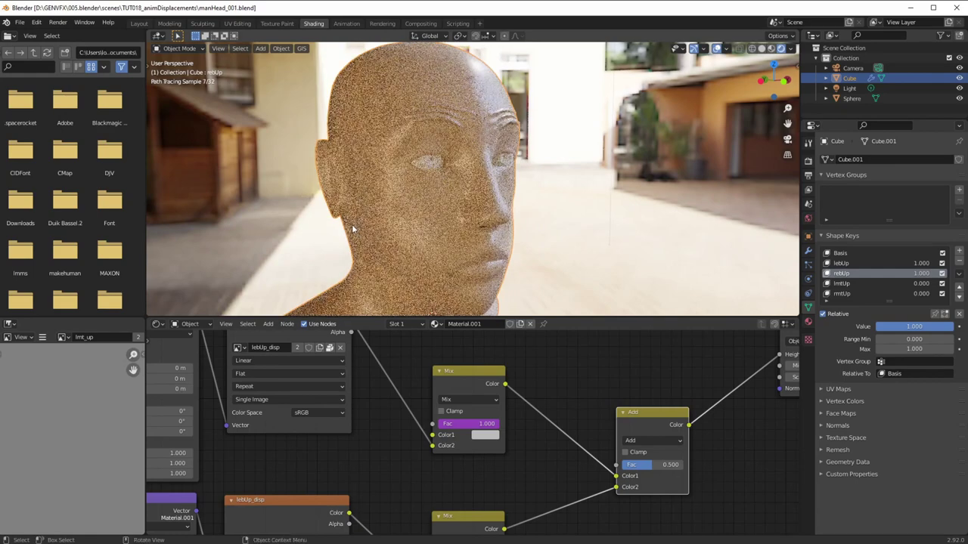
{"action": "scroll", "coordinate": [347, 227], "scroll_direction": "up", "scroll_amount": 2}
{"action": "scroll", "coordinate": [381, 192], "scroll_direction": "down", "scroll_amount": 2}
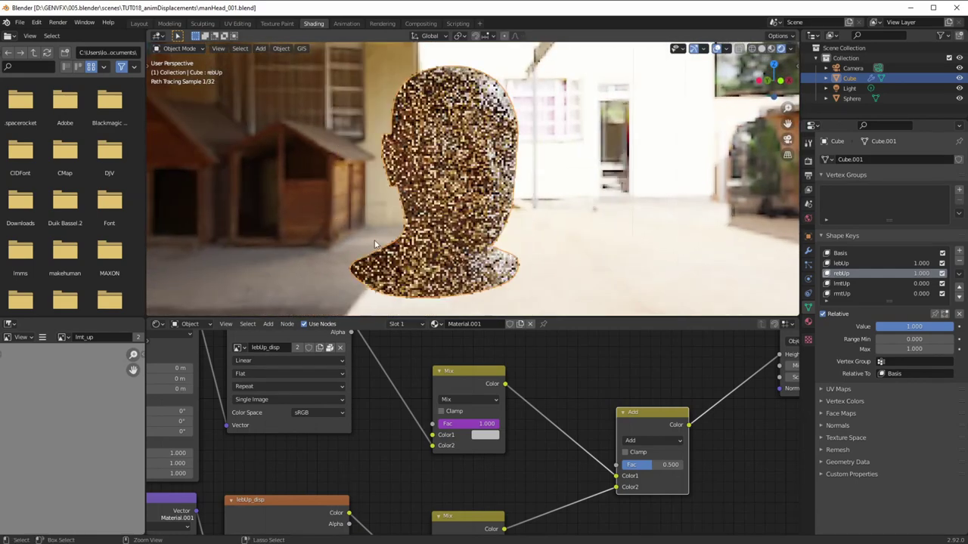
Step: Move the Material Output and Displacement nodes farther from the wrinkle nodes, and select both wrinkle branches together with the Add node
{"action": "scroll", "coordinate": [367, 402], "scroll_direction": "down", "scroll_amount": 6}
{"action": "left_click_drag", "start_coordinate": [314, 376], "coordinate": [556, 497]}
{"action": "left_click_drag", "start_coordinate": [614, 354], "coordinate": [662, 347]}
{"action": "left_click_drag", "start_coordinate": [572, 389], "coordinate": [646, 384]}
{"action": "left_click_drag", "start_coordinate": [570, 486], "coordinate": [334, 378]}
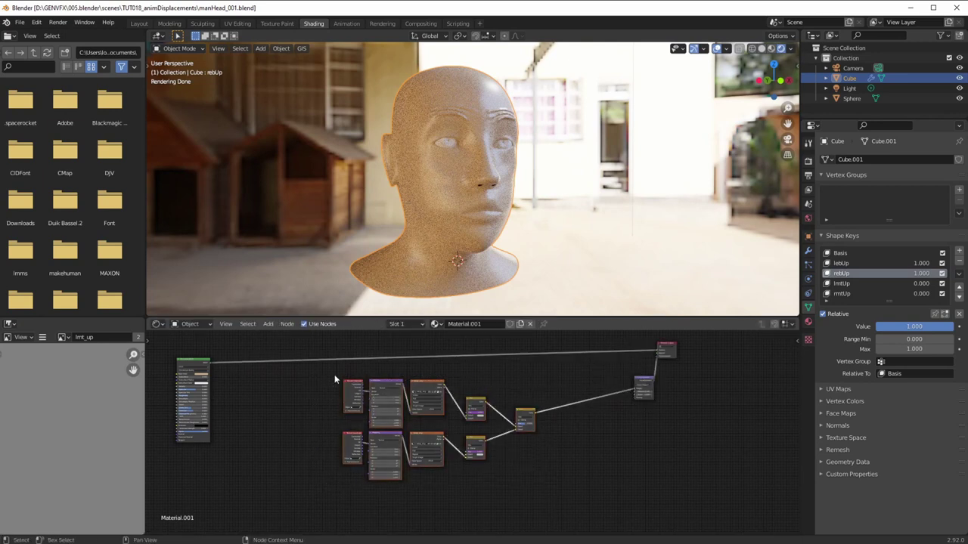
{"action": "scroll", "coordinate": [330, 418], "scroll_direction": "down", "scroll_amount": 3}
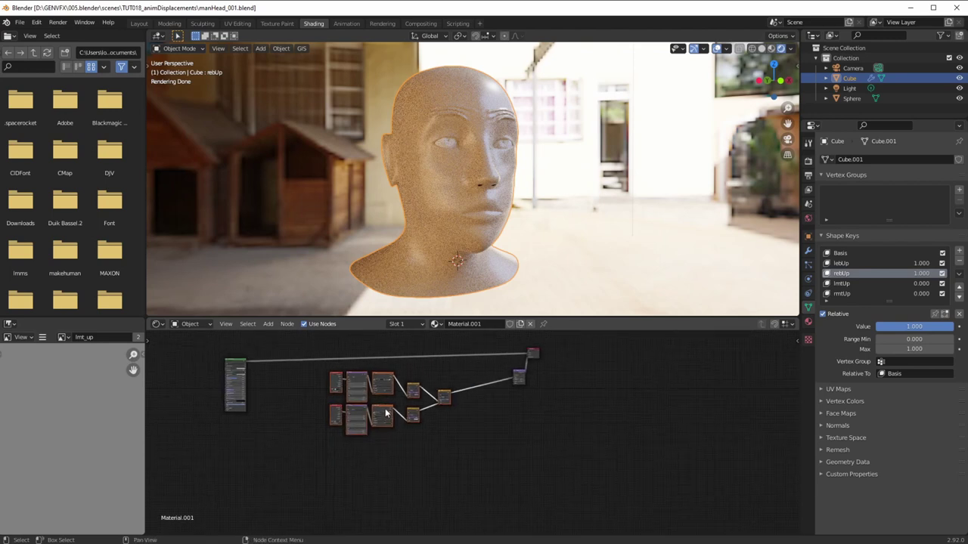
Step: Duplicate both wrinkle branches together with their Add node and place the copies below the originals
{"action": "key", "text": "shift+d"}
{"action": "middle_click_drag", "start_coordinate": [384, 492], "coordinate": [364, 428], "text": "ctrl"}
{"action": "middle_click_drag", "start_coordinate": [364, 428], "coordinate": [467, 365]}
{"action": "middle_click_drag", "start_coordinate": [420, 452], "coordinate": [468, 425], "text": "ctrl"}
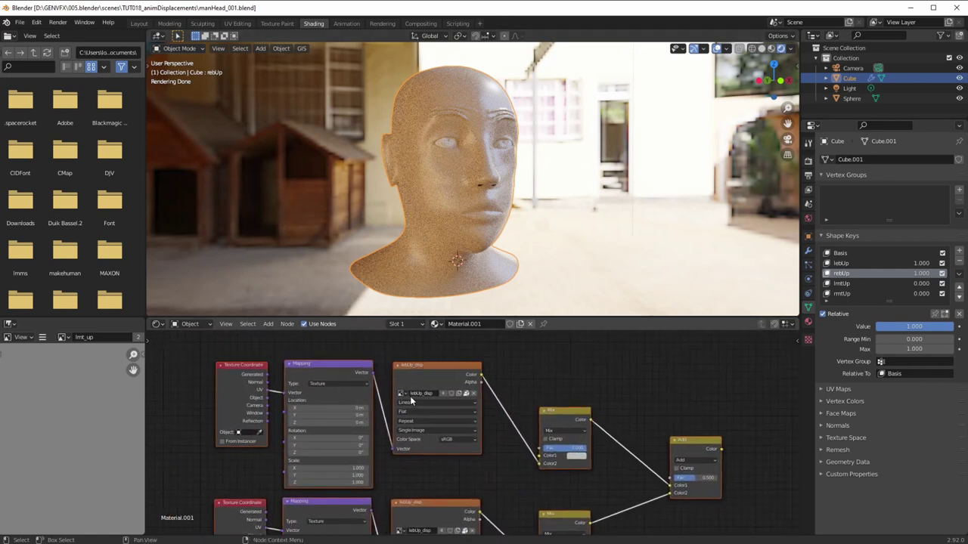
{"action": "middle_click_drag", "start_coordinate": [415, 441], "coordinate": [420, 414], "text": "ctrl"}
Step: Assign the lmt_up image to both Image Texture nodes of the duplicated branches
{"action": "left_click", "coordinate": [435, 400]}
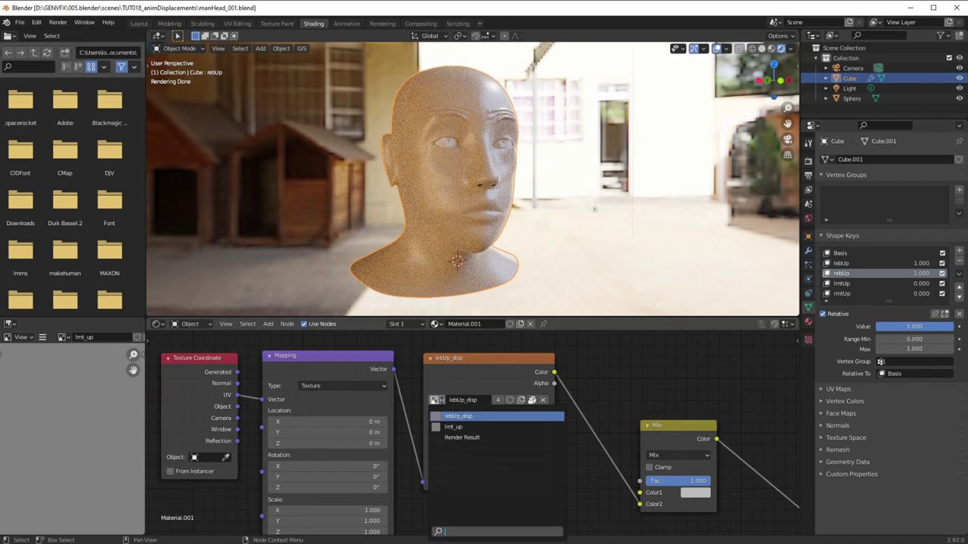
{"action": "left_click", "coordinate": [447, 427]}
{"action": "middle_click_drag", "start_coordinate": [462, 440], "coordinate": [435, 487], "text": "ctrl"}
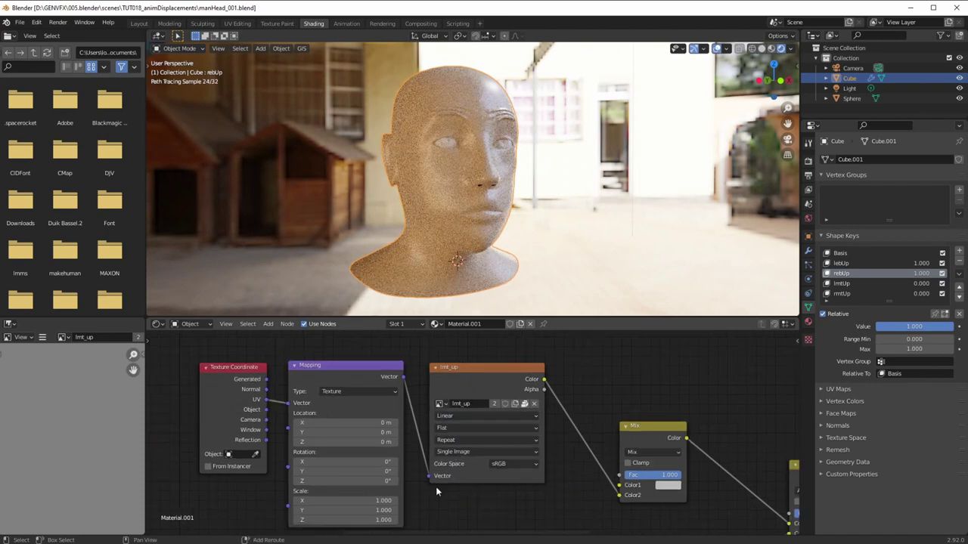
{"action": "middle_click_drag", "start_coordinate": [440, 529], "coordinate": [430, 396], "text": "shift"}
{"action": "scroll", "coordinate": [430, 399], "scroll_direction": "down", "scroll_amount": 2, "text": "shift"}
{"action": "left_click", "coordinate": [422, 418]}
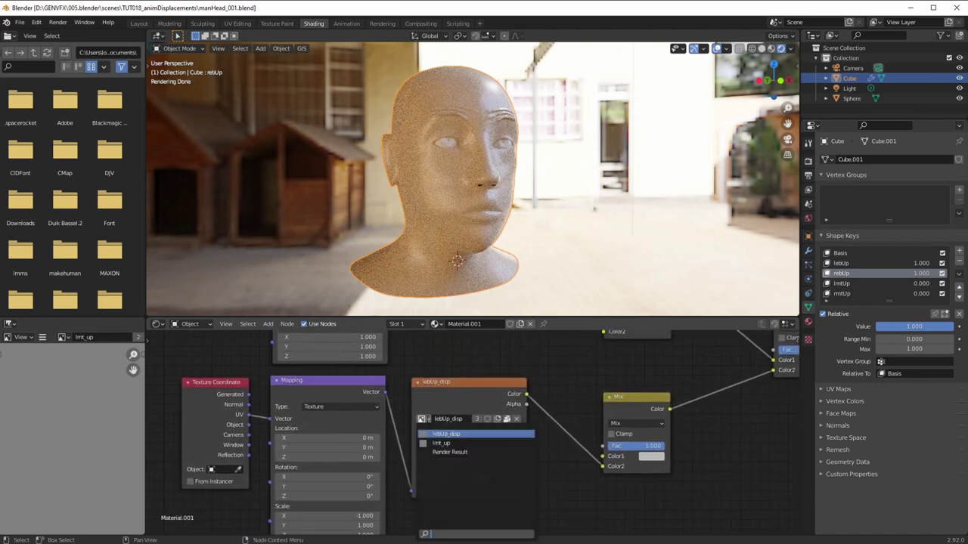
{"action": "left_click", "coordinate": [435, 444]}
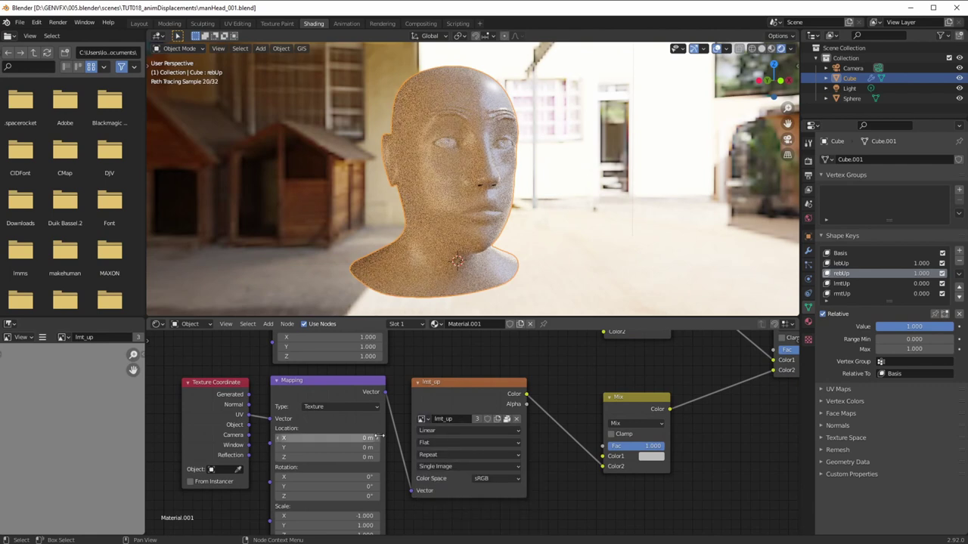
Step: Move the Displacement node down to the level of the duplicated wrinkle branches
{"action": "scroll", "coordinate": [378, 437], "scroll_direction": "down", "scroll_amount": 2}
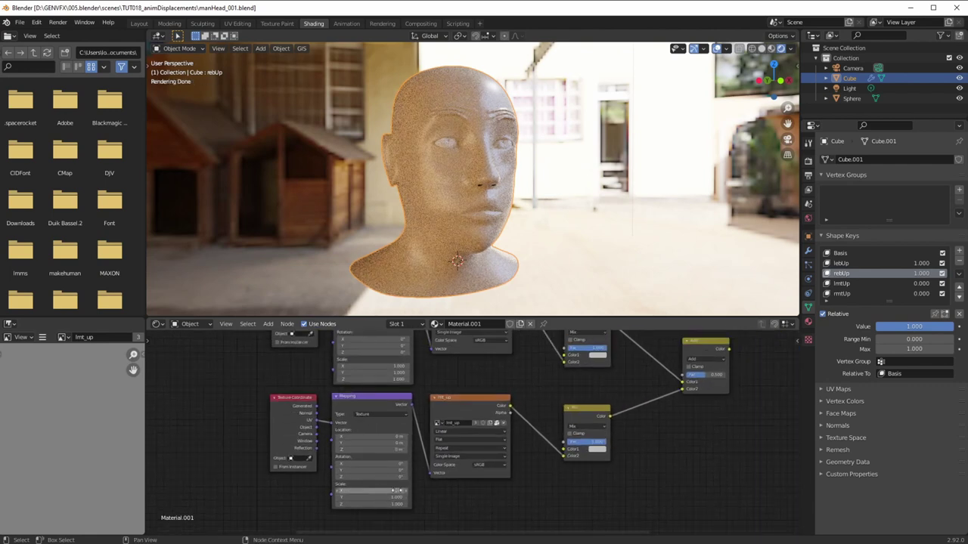
{"action": "scroll", "coordinate": [512, 371], "scroll_direction": "down", "scroll_amount": 1}
{"action": "middle_click_drag", "start_coordinate": [511, 371], "coordinate": [352, 451]}
{"action": "scroll", "coordinate": [370, 428], "scroll_direction": "up", "scroll_amount": 1}
{"action": "scroll", "coordinate": [379, 442], "scroll_direction": "down", "scroll_amount": 4}
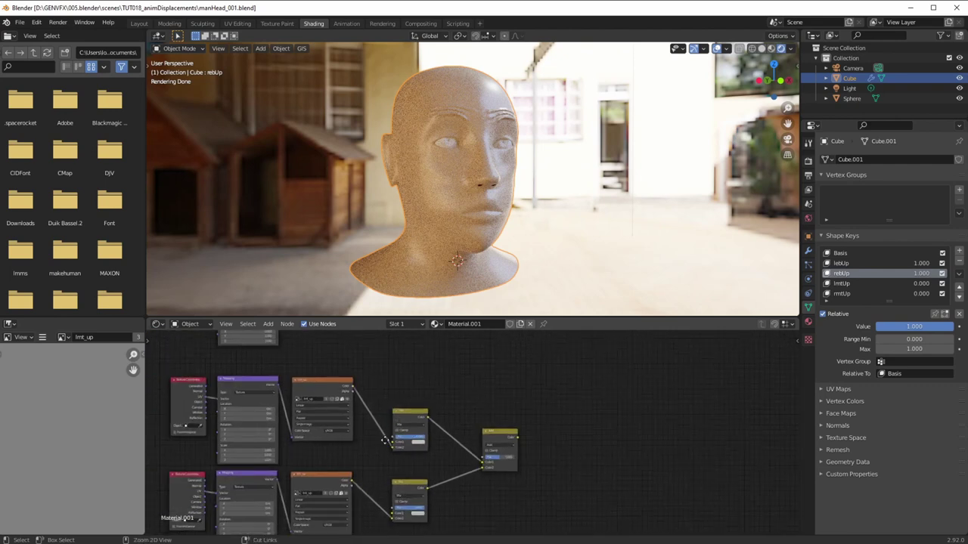
{"action": "middle_click_drag", "start_coordinate": [538, 391], "coordinate": [524, 447], "text": "ctrl"}
{"action": "left_click_drag", "start_coordinate": [553, 386], "coordinate": [537, 499]}
Step: Connect the duplicated Add node's Color output to the Displacement node's Height input and check the mouth from the front
{"action": "middle_click_drag", "start_coordinate": [363, 476], "coordinate": [475, 340], "text": "ctrl"}
{"action": "middle_click_drag", "start_coordinate": [405, 444], "coordinate": [375, 443], "text": "shift"}
{"action": "middle_click_drag", "start_coordinate": [421, 415], "coordinate": [443, 412], "text": "ctrl"}
{"action": "middle_click_drag", "start_coordinate": [435, 257], "coordinate": [437, 241], "text": "shift"}
{"action": "scroll", "coordinate": [430, 257], "scroll_direction": "up", "scroll_amount": 5}
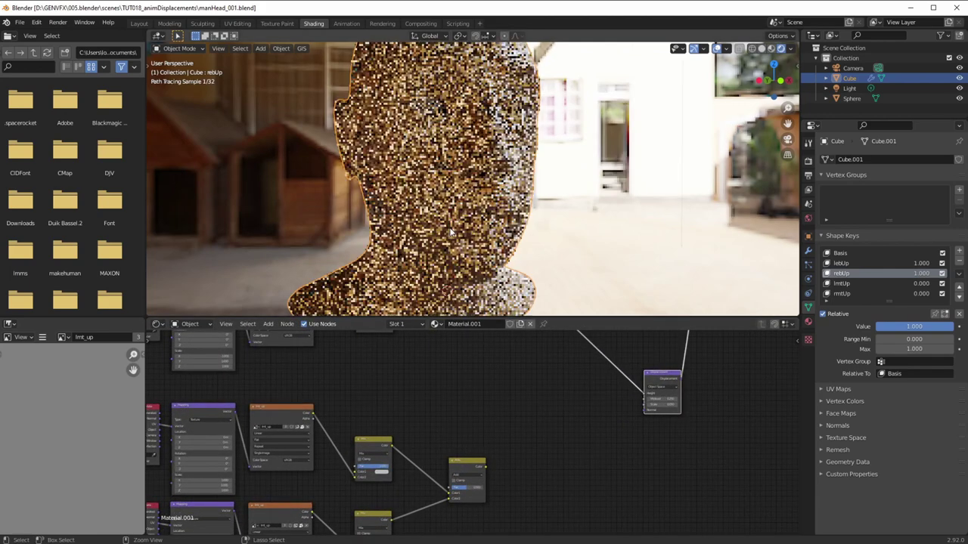
{"action": "left_click_drag", "start_coordinate": [486, 469], "coordinate": [634, 391]}
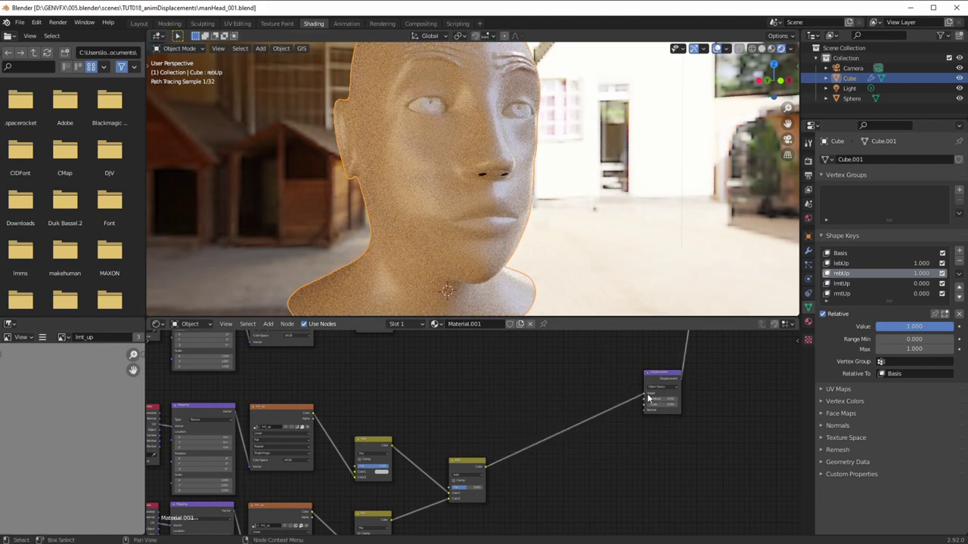
{"action": "middle_click_drag", "start_coordinate": [399, 245], "coordinate": [406, 278]}
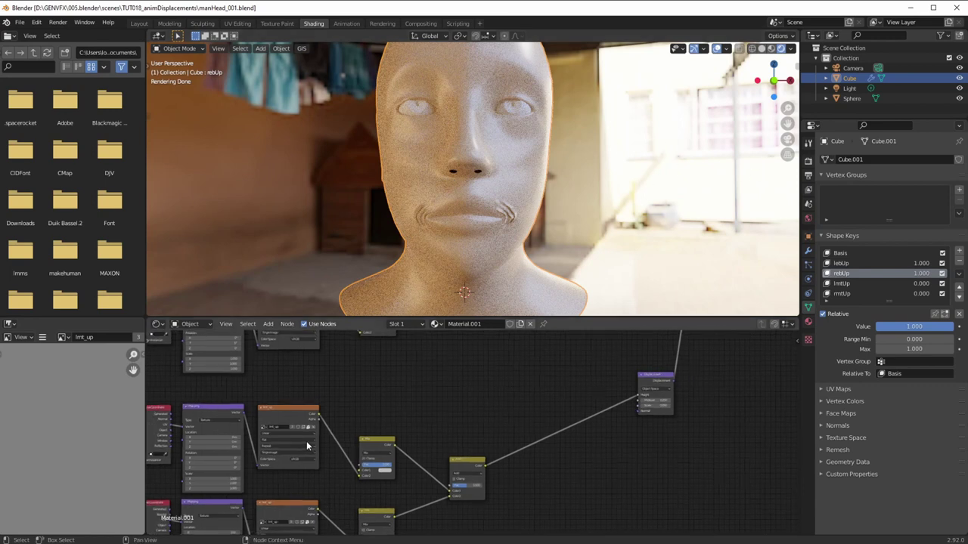
Step: Copy the lmtUp shape key value as a new driver and paste it on the factor of the upper duplicated Mix node
{"action": "middle_click_drag", "start_coordinate": [306, 441], "coordinate": [353, 393]}
{"action": "scroll", "coordinate": [472, 435], "scroll_direction": "up", "scroll_amount": 1}
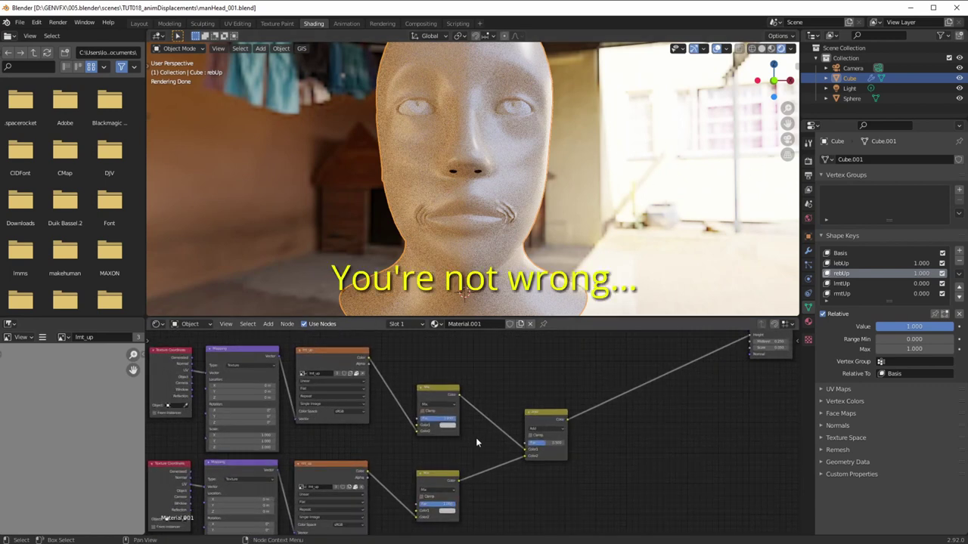
{"action": "key", "text": "Return"}
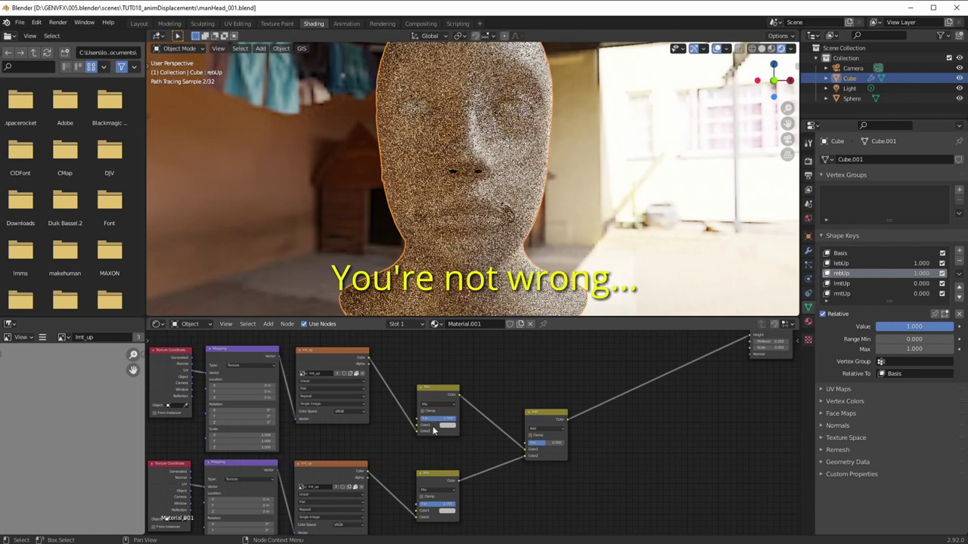
{"action": "scroll", "coordinate": [404, 463], "scroll_direction": "down", "scroll_amount": 1}
{"action": "middle_click_drag", "start_coordinate": [403, 457], "coordinate": [399, 470]}
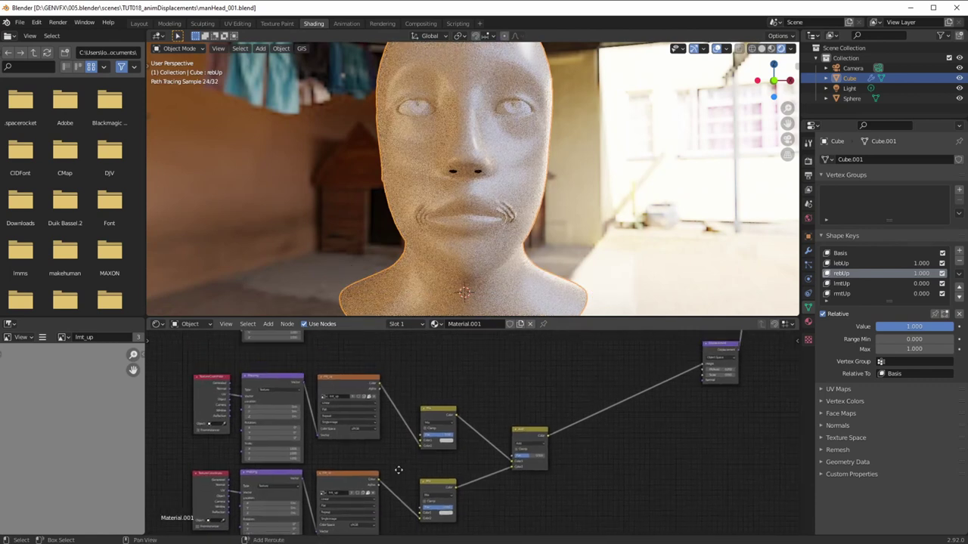
{"action": "right_click", "coordinate": [428, 433]}
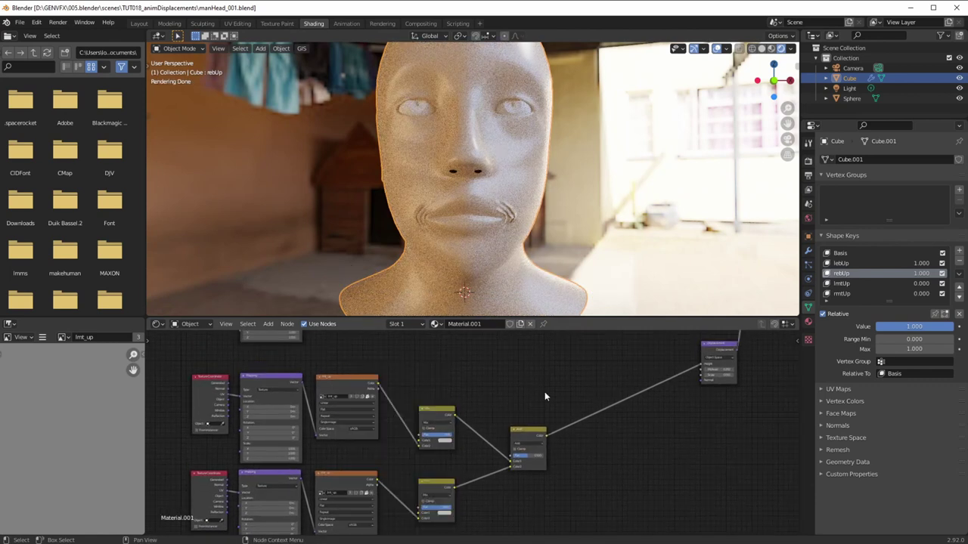
{"action": "left_click", "coordinate": [840, 283]}
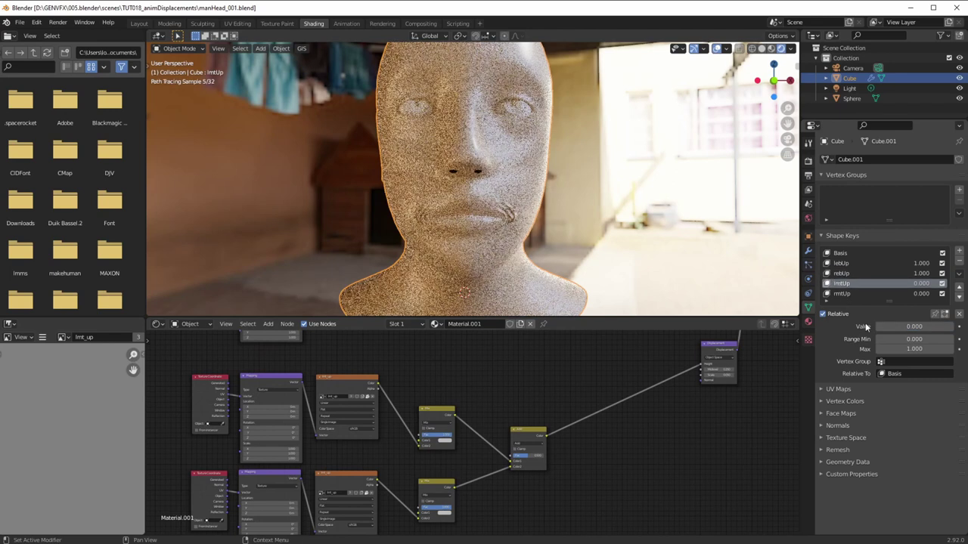
{"action": "right_click", "coordinate": [903, 327]}
{"action": "left_click", "coordinate": [901, 326]}
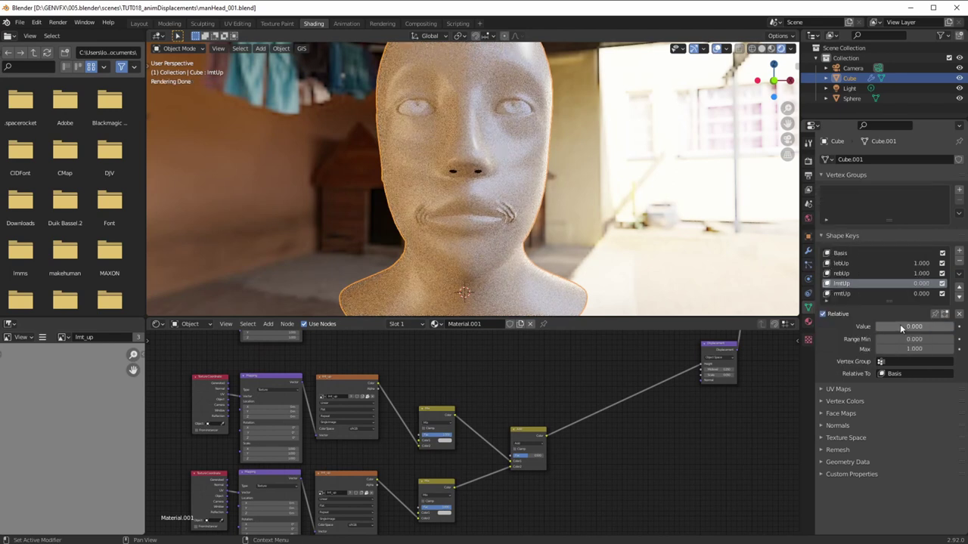
{"action": "middle_click_drag", "start_coordinate": [504, 442], "coordinate": [502, 433], "text": "ctrl"}
{"action": "scroll", "coordinate": [502, 432], "scroll_direction": "up", "scroll_amount": 1}
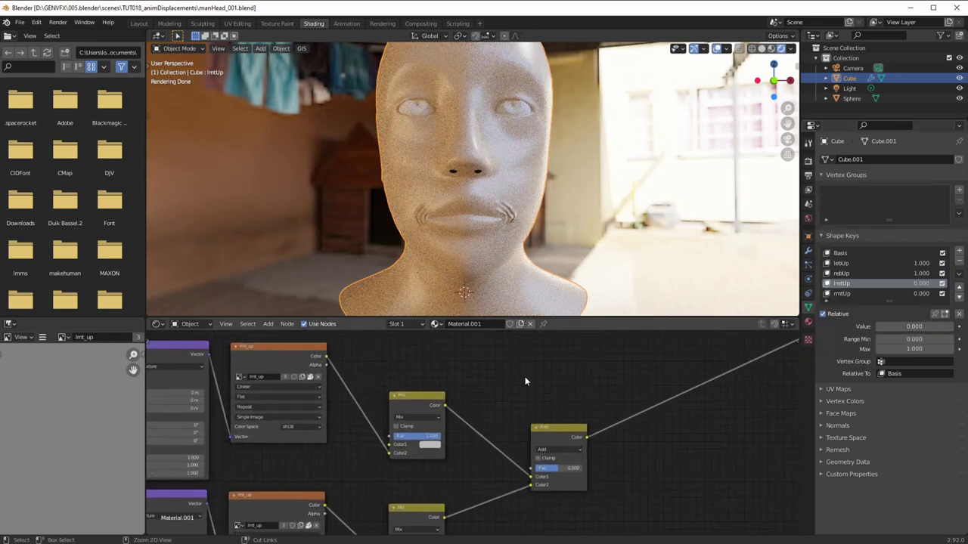
{"action": "right_click", "coordinate": [413, 439]}
{"action": "left_click", "coordinate": [394, 410]}
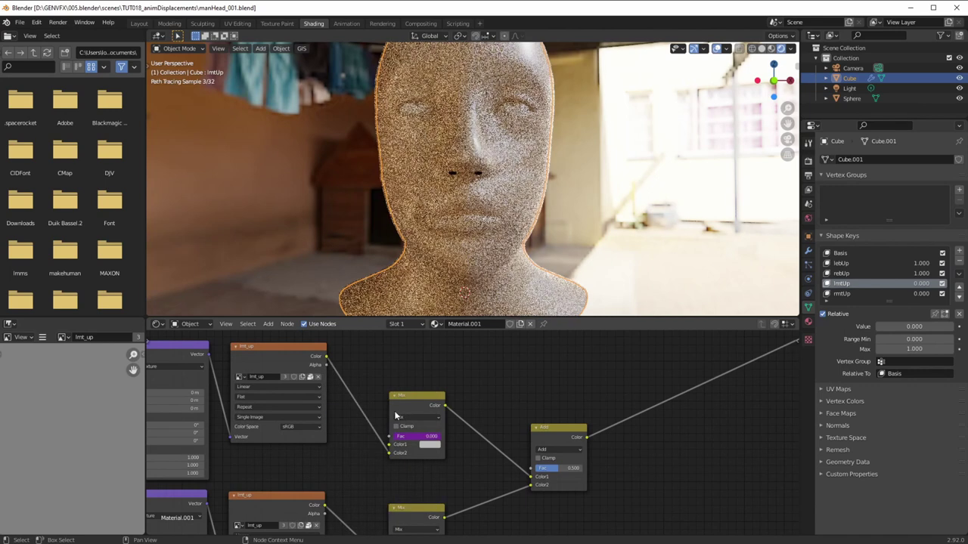
{"action": "middle_click_drag", "start_coordinate": [473, 431], "coordinate": [443, 451], "text": "ctrl"}
{"action": "middle_click_drag", "start_coordinate": [442, 416], "coordinate": [468, 382]}
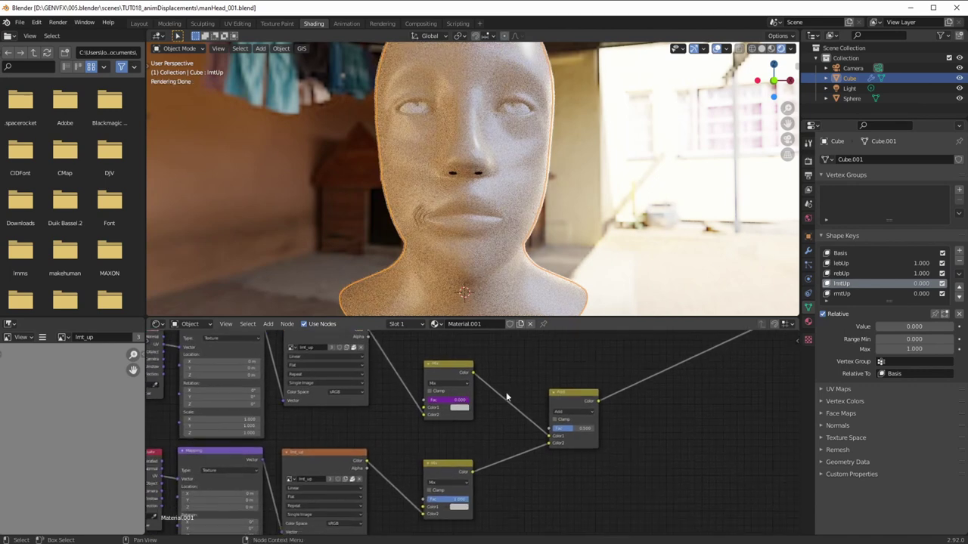
Step: Copy the rmtUp shape key value as a new driver and paste it on the factor of the lower duplicated Mix node
{"action": "left_click", "coordinate": [844, 294]}
{"action": "right_click", "coordinate": [883, 331]}
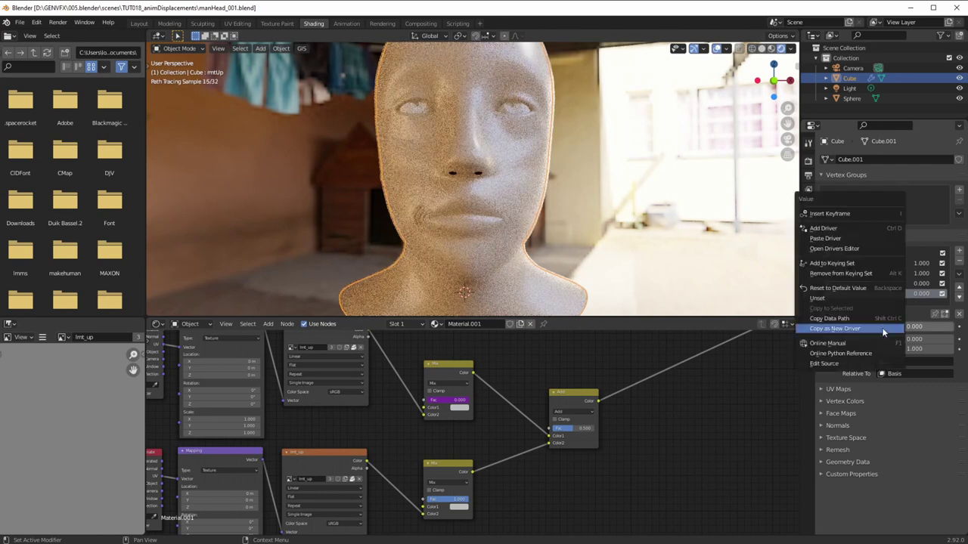
{"action": "left_click", "coordinate": [880, 329]}
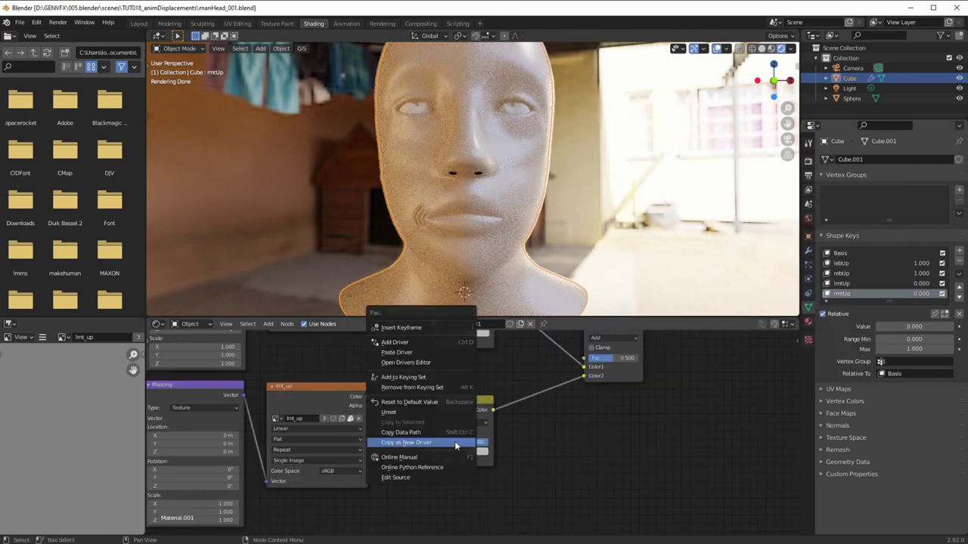
{"action": "left_click", "coordinate": [419, 353]}
{"action": "scroll", "coordinate": [536, 423], "scroll_direction": "down", "scroll_amount": 1}
{"action": "middle_click_drag", "start_coordinate": [536, 428], "coordinate": [529, 447]}
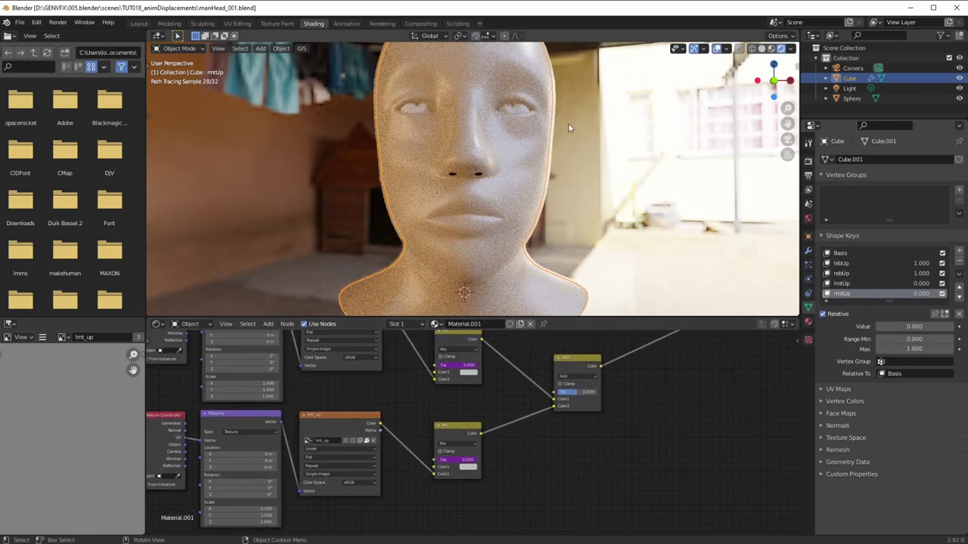
Step: Set rmtUp to 0.75 and lmtUp to 1, and check the wrinkles at both mouth corners up close
{"action": "left_click_drag", "start_coordinate": [889, 326], "coordinate": [933, 326]}
{"action": "middle_click_drag", "start_coordinate": [400, 229], "coordinate": [601, 294]}
{"action": "left_click", "coordinate": [840, 283]}
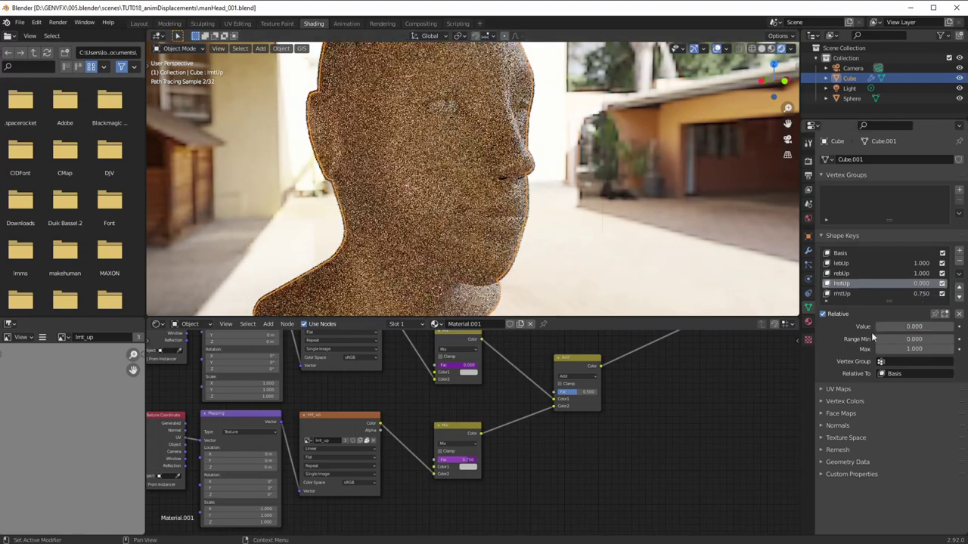
{"action": "scroll", "coordinate": [554, 224], "scroll_direction": "up", "scroll_amount": 2}
{"action": "middle_click_drag", "start_coordinate": [554, 224], "coordinate": [335, 274]}
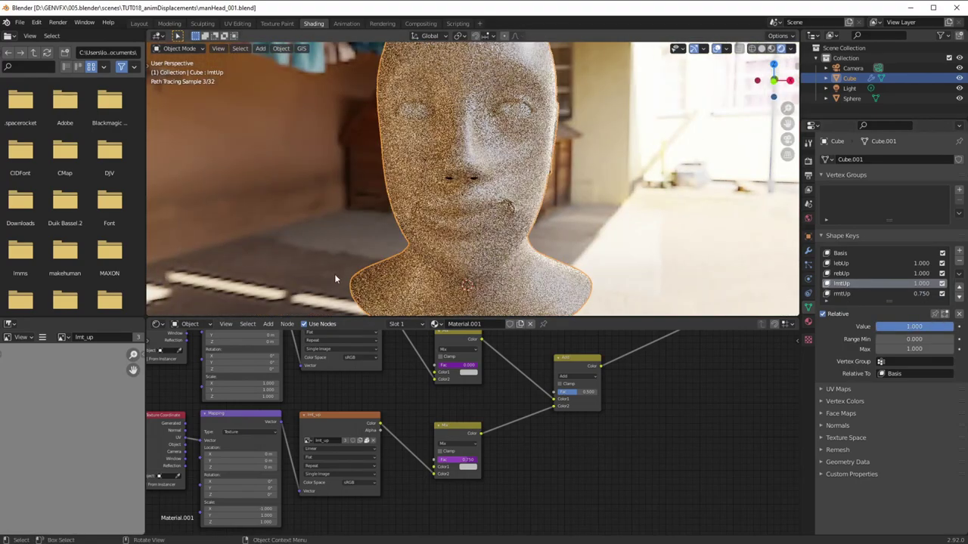
{"action": "middle_click_drag", "start_coordinate": [442, 227], "coordinate": [590, 249], "text": "ctrl"}
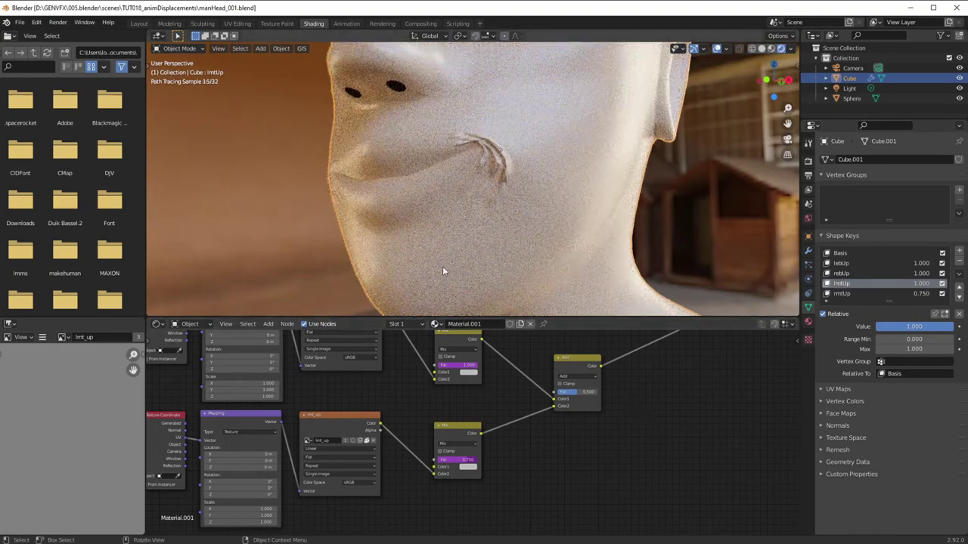
{"action": "middle_click_drag", "start_coordinate": [442, 266], "coordinate": [472, 297]}
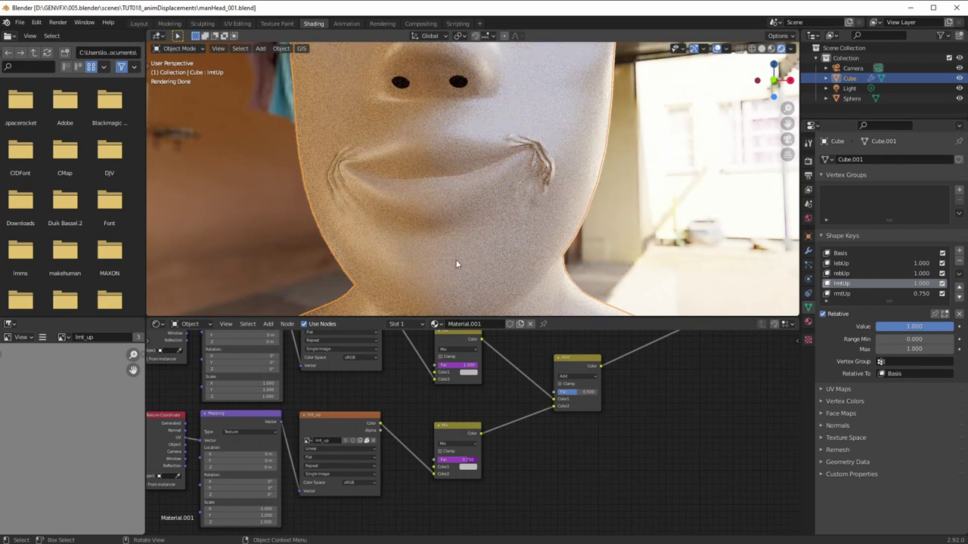
{"action": "middle_click_drag", "start_coordinate": [458, 250], "coordinate": [431, 279]}
{"action": "middle_click_drag", "start_coordinate": [432, 227], "coordinate": [432, 291], "text": "ctrl"}
{"action": "middle_click_drag", "start_coordinate": [427, 249], "coordinate": [433, 287], "text": "shift"}
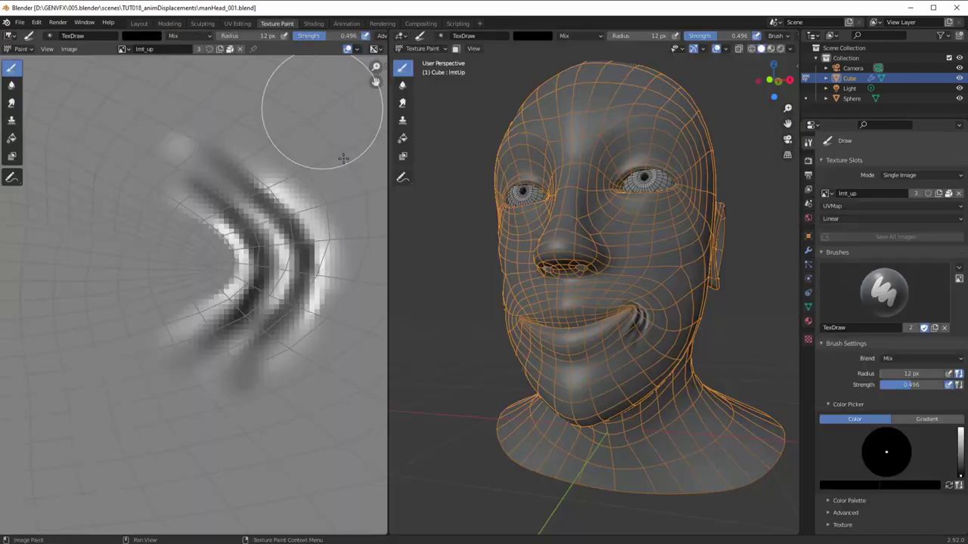
Step: Switch to the Texture Paint workspace and bring the mouth corner of the head closer
{"action": "left_click", "coordinate": [277, 22]}
{"action": "middle_click_drag", "start_coordinate": [583, 324], "coordinate": [565, 323]}
{"action": "scroll", "coordinate": [564, 323], "scroll_direction": "up", "scroll_amount": 1}
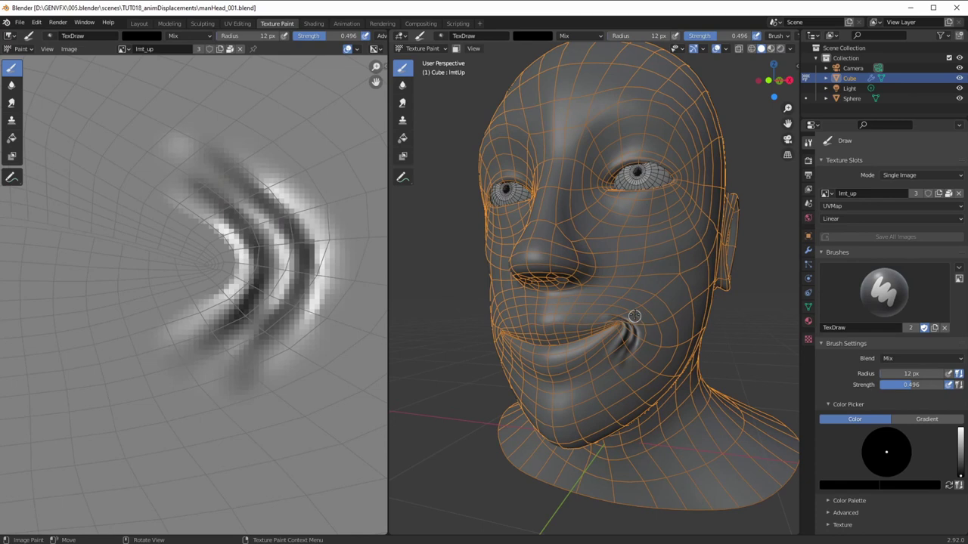
Step: Paint a black stroke over the upper part of the mouth-corner wrinkles in the lmt_up image and save the file
{"action": "mouse_move", "coordinate": [253, 248]}
{"action": "left_mouse_down"}
{"action": "mouse_move", "coordinate": [255, 200]}
{"action": "mouse_move", "coordinate": [174, 162]}
{"action": "left_mouse_up"}
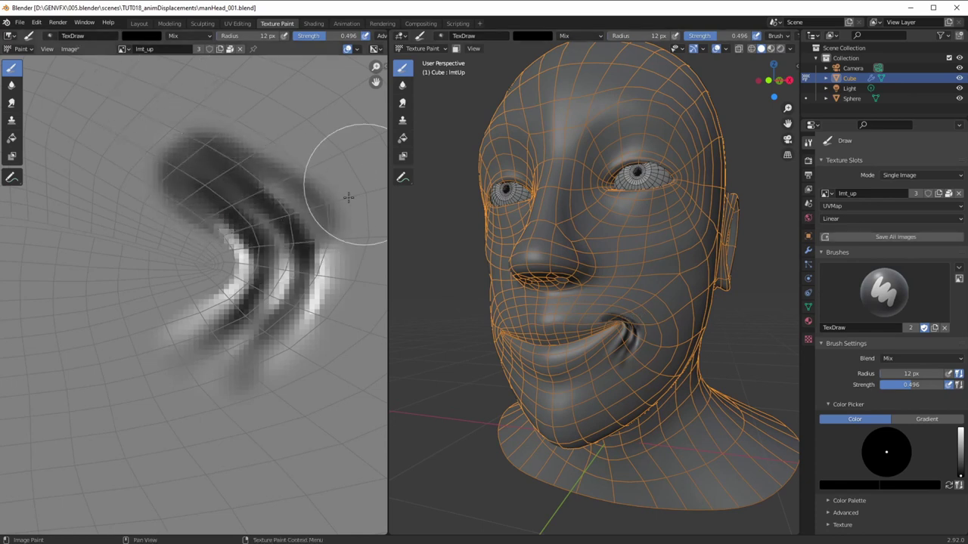
{"action": "key", "text": "ctrl+s"}
{"action": "middle_click_drag", "start_coordinate": [174, 152], "coordinate": [136, 145], "text": "ctrl"}
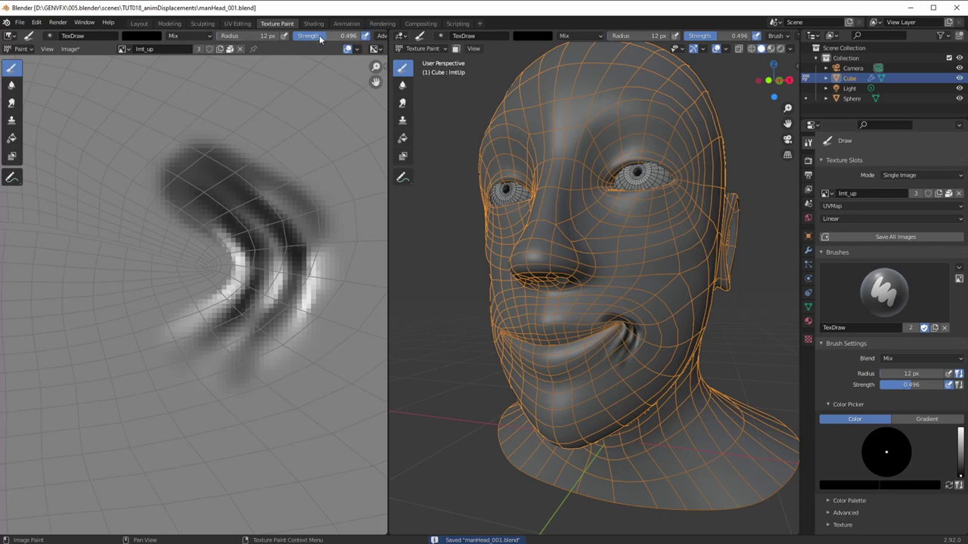
Step: Set the brush strength to 1 and its color value to 0.5, and paint over all the wrinkles in the lmt_up image
{"action": "left_click_drag", "start_coordinate": [324, 36], "coordinate": [362, 36]}
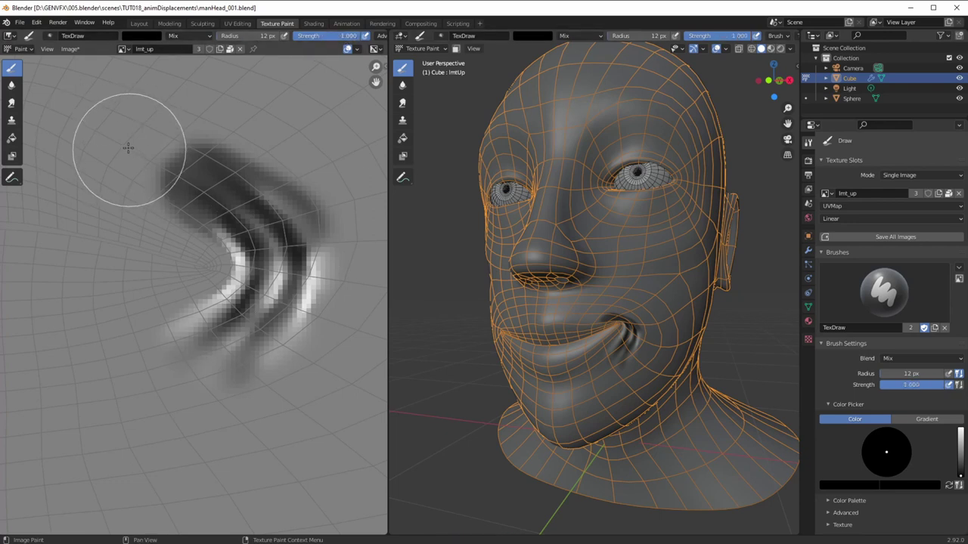
{"action": "left_click", "coordinate": [136, 38]}
{"action": "left_click", "coordinate": [179, 167]}
{"action": "type", "text": "0.5"}
{"action": "key", "text": "Return"}
{"action": "mouse_move", "coordinate": [140, 246]}
{"action": "left_mouse_down"}
{"action": "mouse_move", "coordinate": [229, 151]}
{"action": "mouse_move", "coordinate": [156, 177]}
{"action": "mouse_move", "coordinate": [156, 277]}
{"action": "mouse_move", "coordinate": [217, 280]}
{"action": "left_mouse_up"}
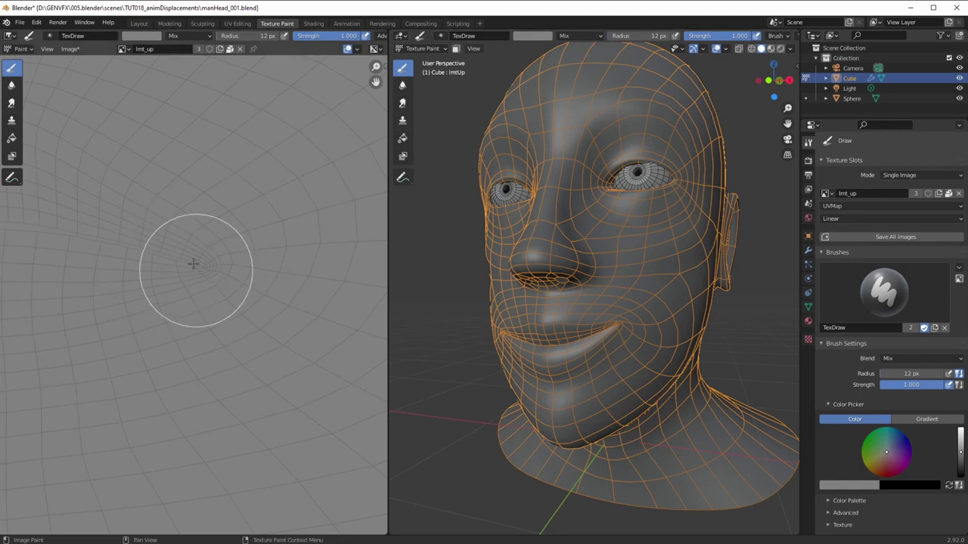
Step: Set the paint brush color to white and its radius to 2 px
{"action": "left_click", "coordinate": [138, 37]}
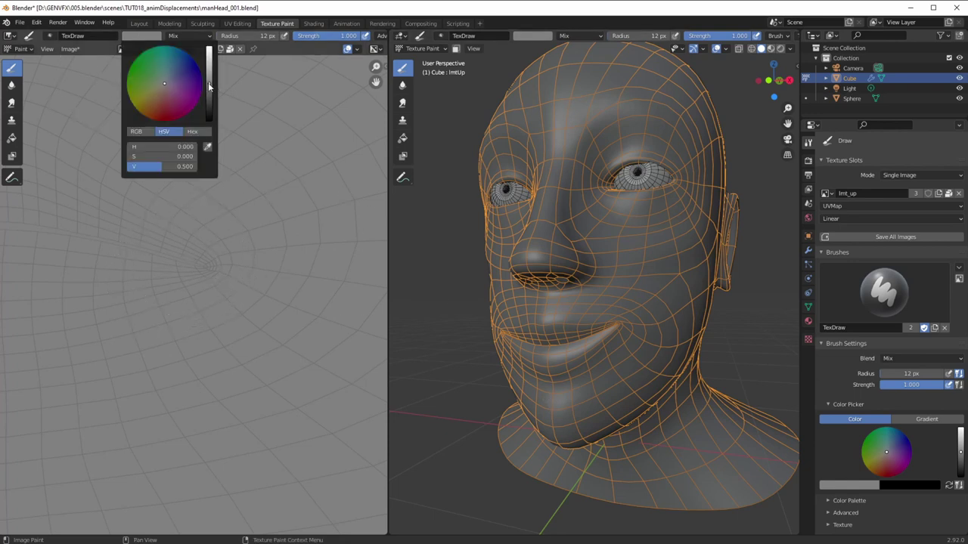
{"action": "left_click_drag", "start_coordinate": [209, 86], "coordinate": [208, 45]}
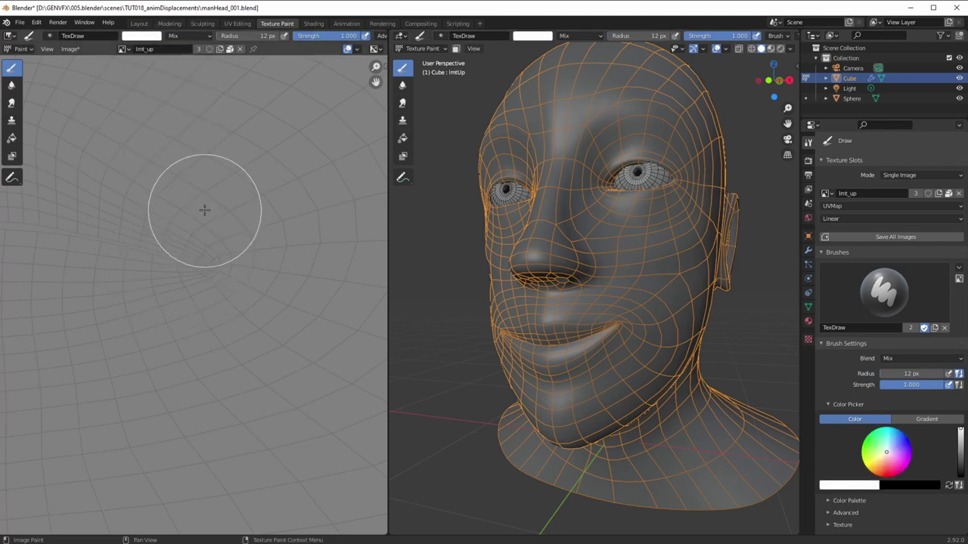
{"action": "key", "text": "f"}
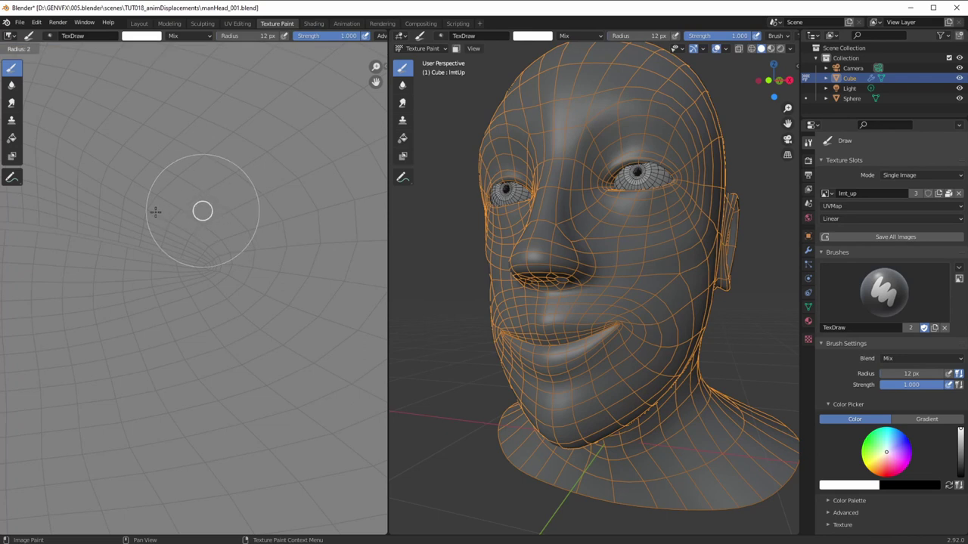
{"action": "left_click", "coordinate": [156, 212]}
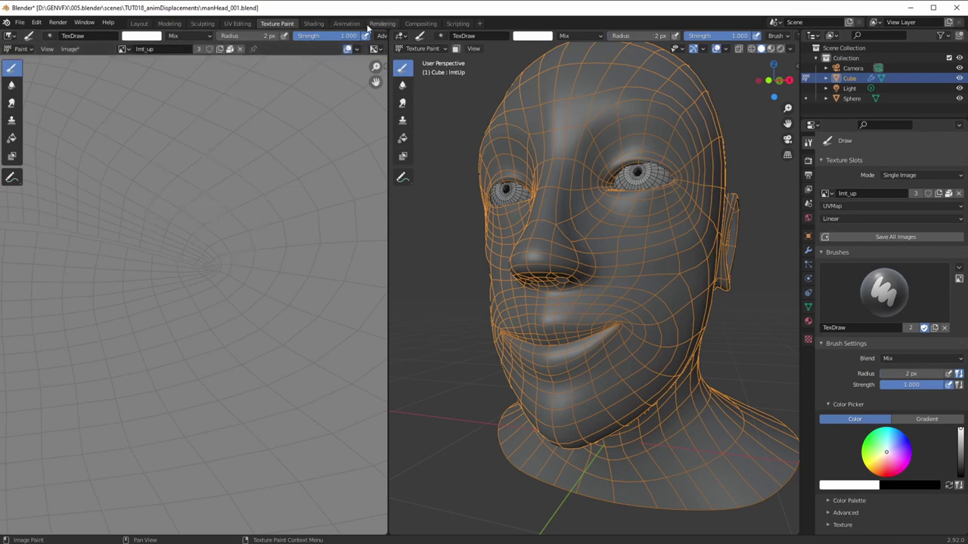
Step: In the Shading workspace, turn on the wireframe overlay over the rendered head around the mouth
{"action": "left_click", "coordinate": [315, 23]}
{"action": "scroll", "coordinate": [437, 287], "scroll_direction": "up", "scroll_amount": 3}
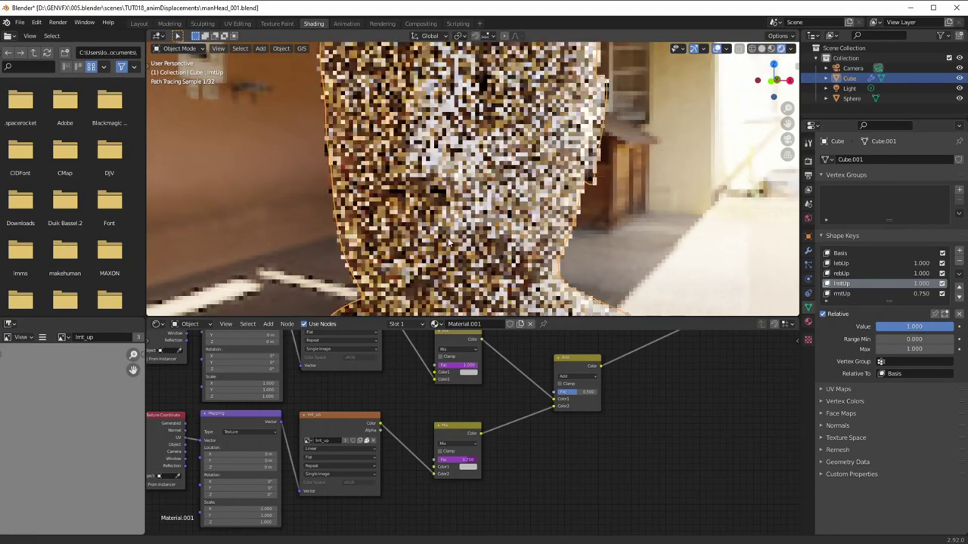
{"action": "mouse_move", "coordinate": [440, 299]}
{"action": "middle_mouse_down"}
{"action": "mouse_move", "coordinate": [471, 285]}
{"action": "mouse_move", "coordinate": [484, 295]}
{"action": "mouse_move", "coordinate": [458, 299]}
{"action": "mouse_move", "coordinate": [436, 275]}
{"action": "mouse_move", "coordinate": [454, 294]}
{"action": "middle_mouse_up"}
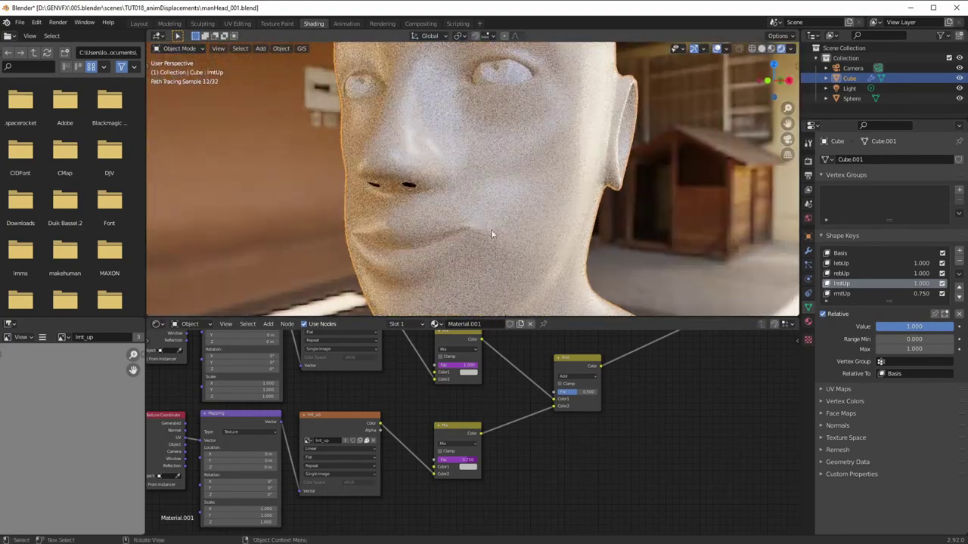
{"action": "left_click", "coordinate": [726, 49]}
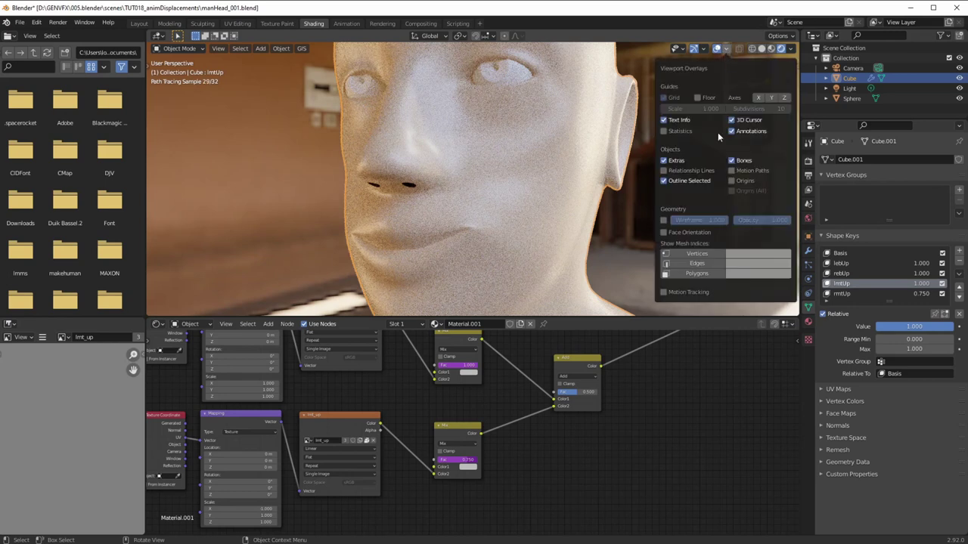
{"action": "left_click", "coordinate": [664, 220]}
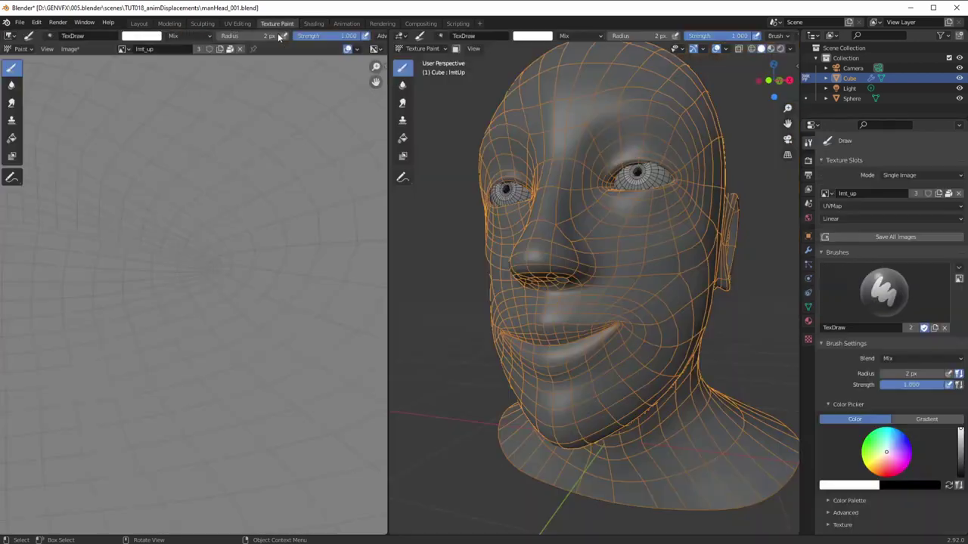
Step: Return to the Texture Paint workspace and paint three thin white arcs on the head around the mouth corner
{"action": "left_click", "coordinate": [276, 23]}
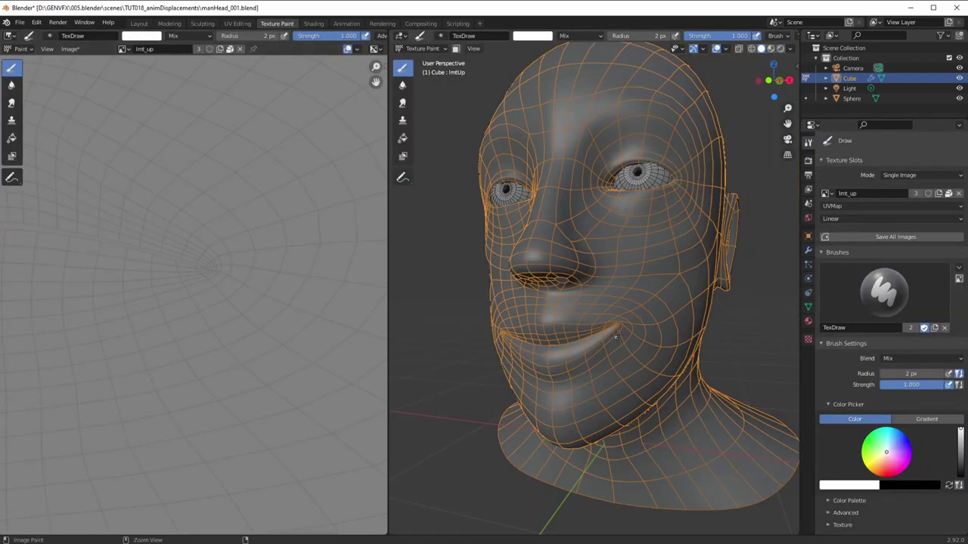
{"action": "scroll", "coordinate": [616, 338], "scroll_direction": "up", "scroll_amount": 3}
{"action": "middle_click_drag", "start_coordinate": [664, 340], "coordinate": [722, 311]}
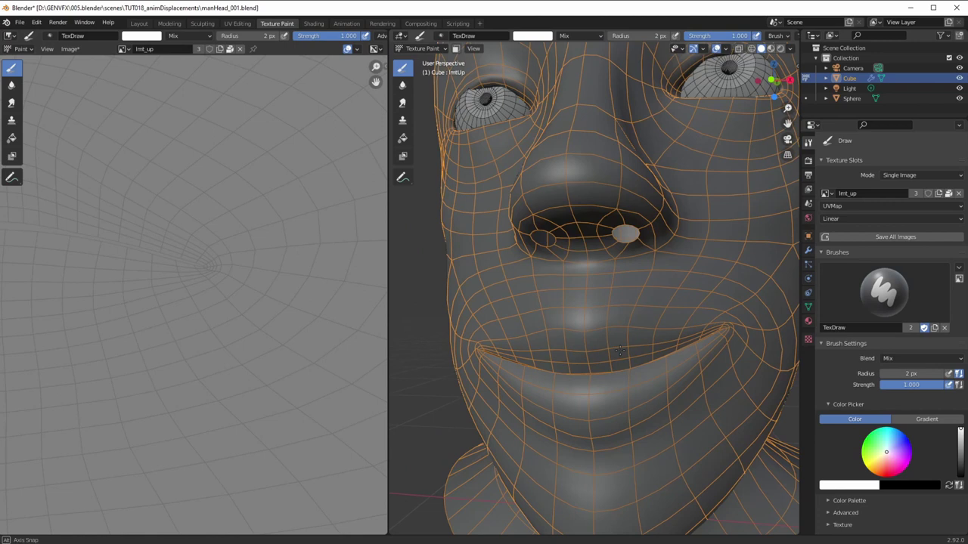
{"action": "scroll", "coordinate": [618, 343], "scroll_direction": "up", "scroll_amount": 1}
{"action": "middle_click_drag", "start_coordinate": [618, 343], "coordinate": [569, 313], "text": "shift"}
{"action": "middle_click_drag", "start_coordinate": [601, 265], "coordinate": [502, 316]}
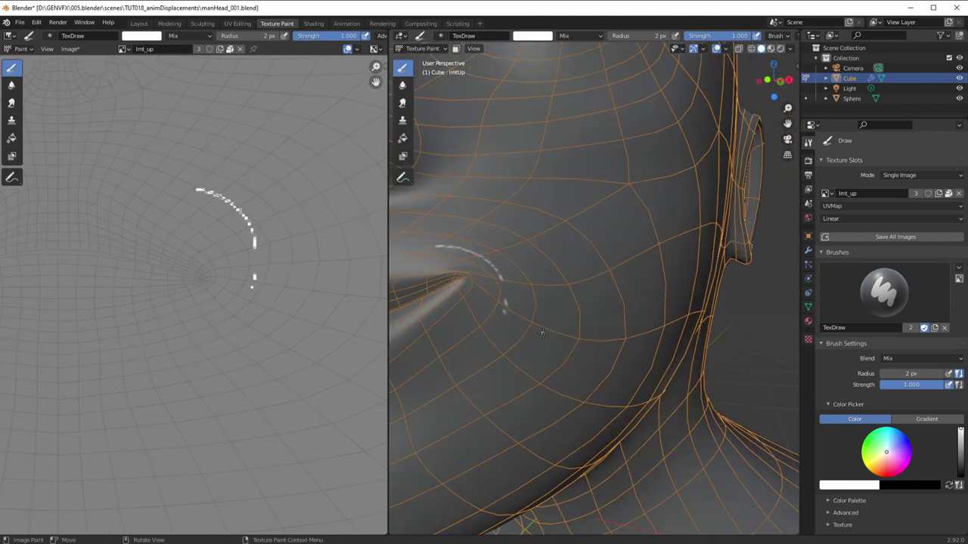
{"action": "left_click_drag", "start_coordinate": [483, 235], "coordinate": [541, 317]}
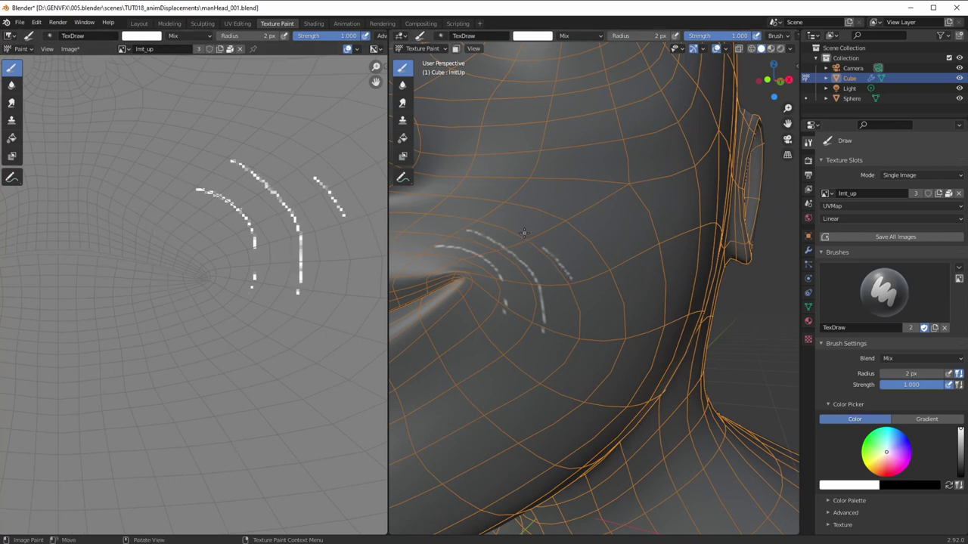
Step: Paint over the three thin arcs in the lmt_up image to make them thicker, continuous white lines
{"action": "mouse_move", "coordinate": [152, 189]}
{"action": "middle_mouse_down"}
{"action": "mouse_move", "coordinate": [203, 217]}
{"action": "mouse_move", "coordinate": [224, 265]}
{"action": "middle_mouse_up"}
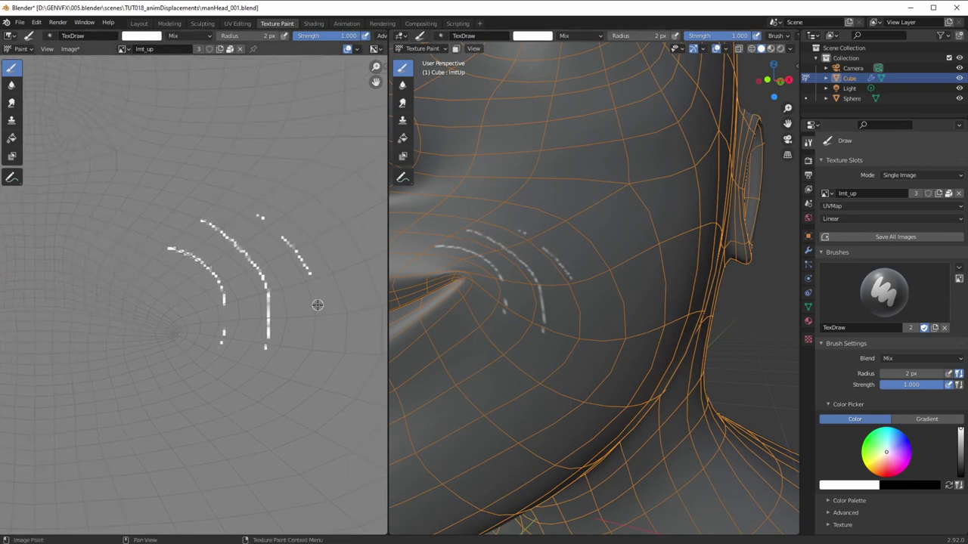
{"action": "left_click_drag", "start_coordinate": [319, 304], "coordinate": [325, 330]}
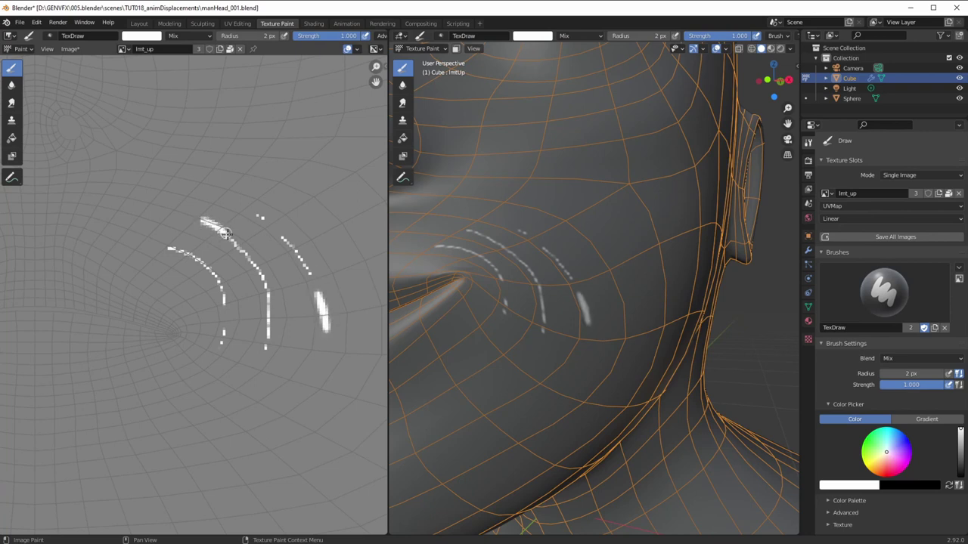
{"action": "left_click_drag", "start_coordinate": [269, 319], "coordinate": [266, 350]}
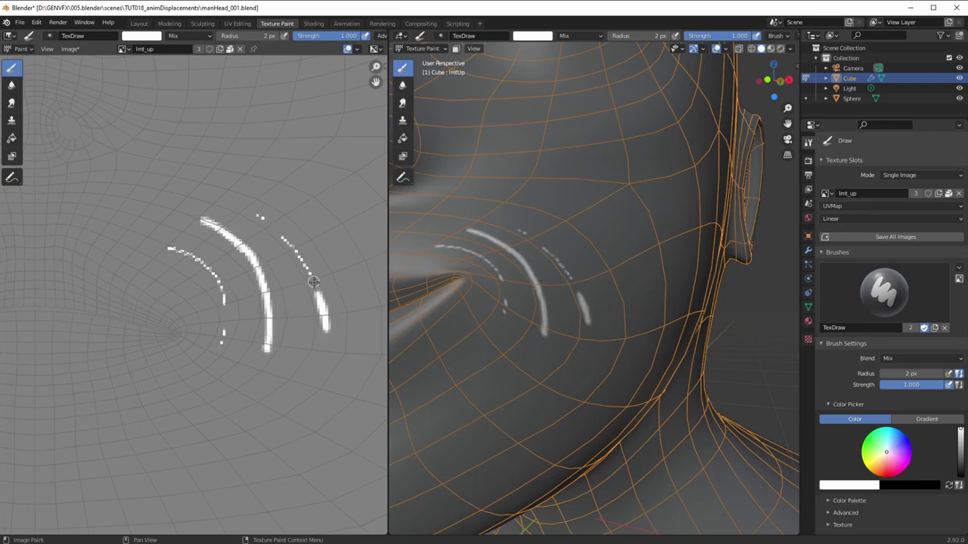
{"action": "left_click_drag", "start_coordinate": [258, 220], "coordinate": [240, 211]}
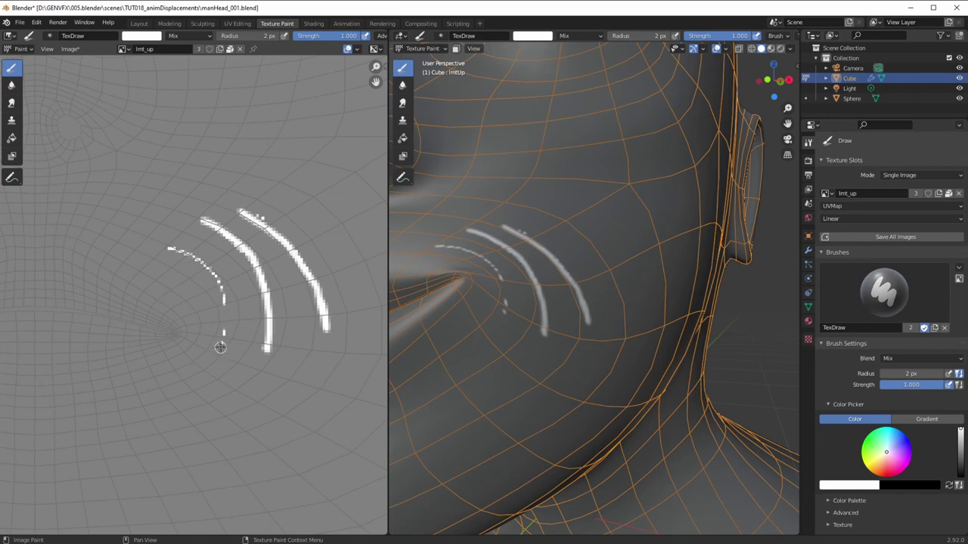
{"action": "left_click_drag", "start_coordinate": [191, 257], "coordinate": [157, 246]}
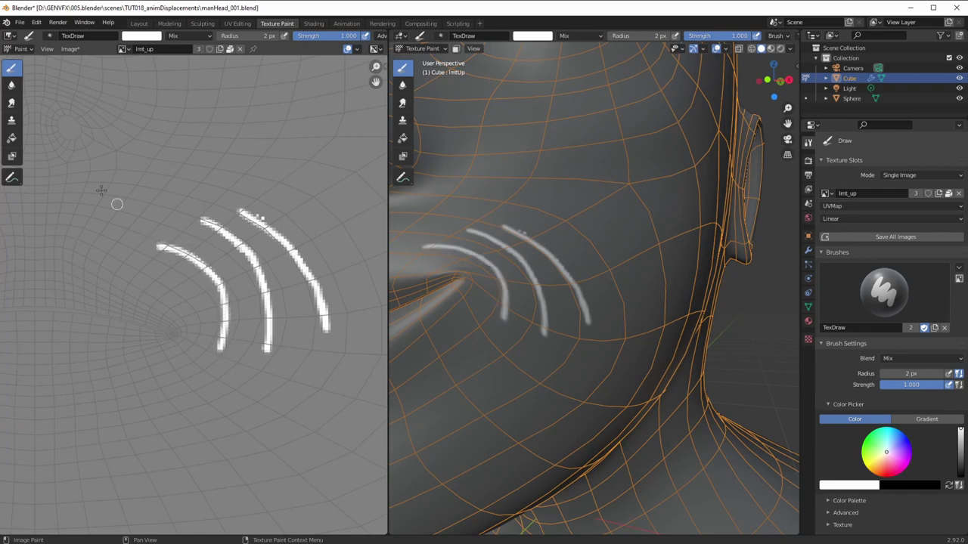
Step: Set the brush color to black and paint two arcs between the white lines in the lmt_up image
{"action": "left_click", "coordinate": [144, 36]}
{"action": "left_click_drag", "start_coordinate": [211, 108], "coordinate": [210, 122]}
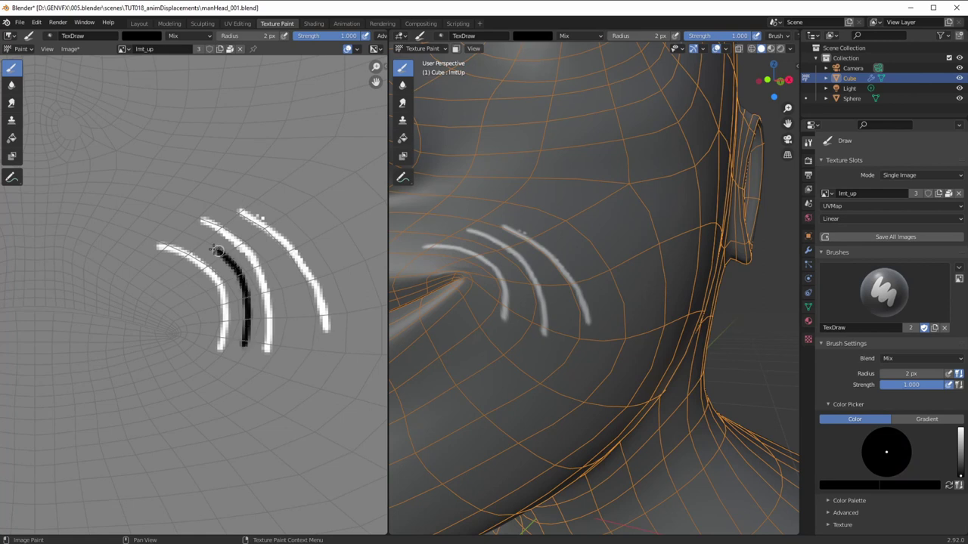
{"action": "left_click_drag", "start_coordinate": [217, 251], "coordinate": [204, 245]}
{"action": "left_click_drag", "start_coordinate": [297, 318], "coordinate": [239, 225]}
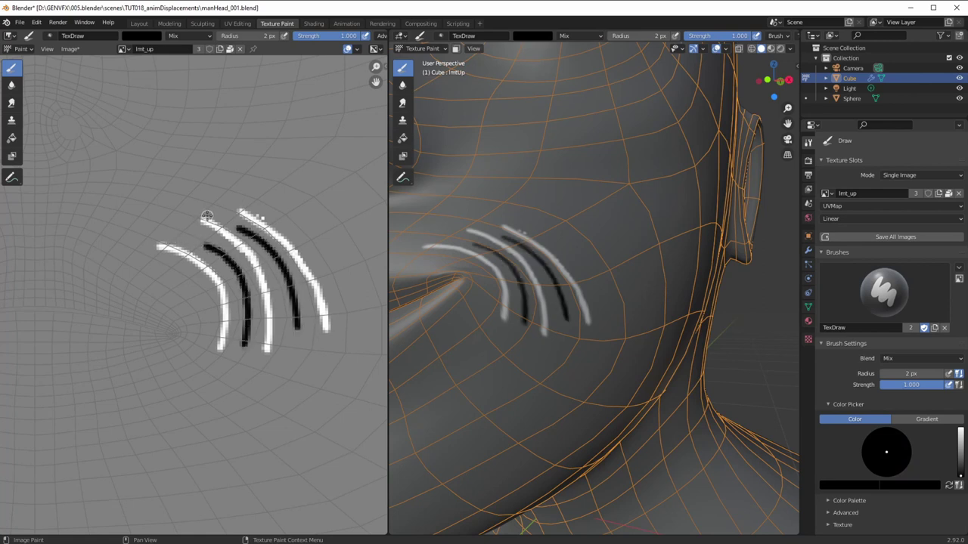
Step: Switch to the Soften brush with a 4 px radius and blur all the black and white arcs in lmt_up
{"action": "left_click", "coordinate": [11, 85]}
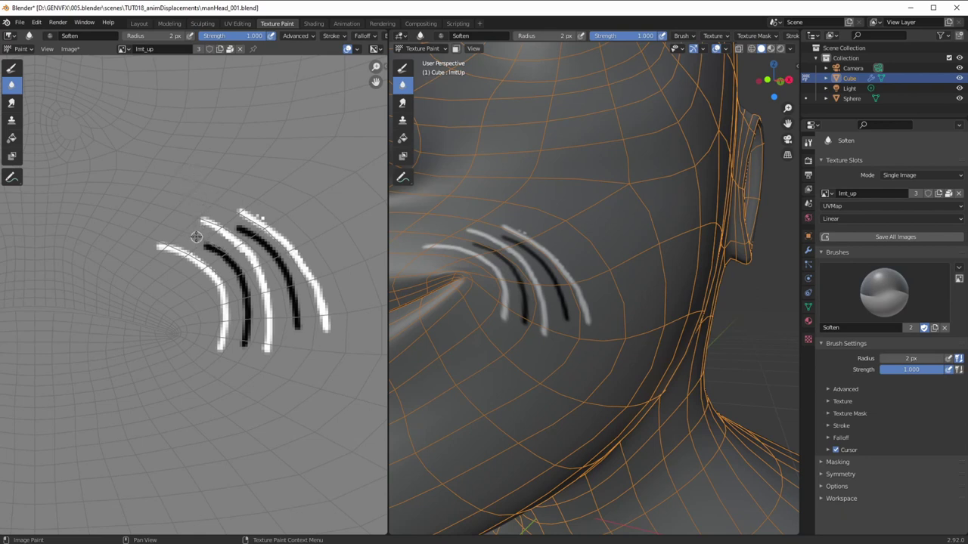
{"action": "key", "text": "f"}
{"action": "left_click", "coordinate": [223, 254]}
{"action": "mouse_move", "coordinate": [228, 266]}
{"action": "left_mouse_down"}
{"action": "mouse_move", "coordinate": [238, 347]}
{"action": "mouse_move", "coordinate": [231, 425]}
{"action": "mouse_move", "coordinate": [198, 258]}
{"action": "mouse_move", "coordinate": [110, 238]}
{"action": "left_mouse_up"}
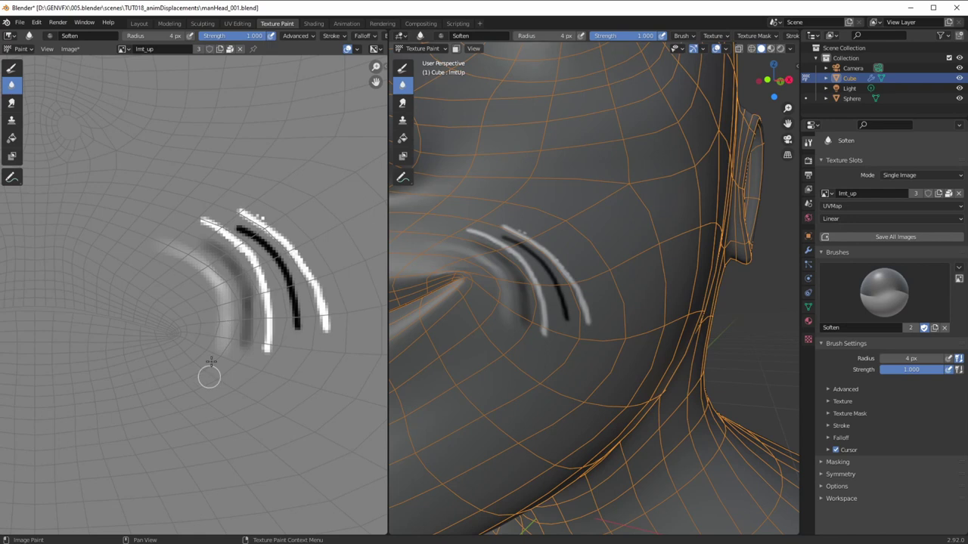
{"action": "mouse_move", "coordinate": [270, 329]}
{"action": "left_mouse_down"}
{"action": "mouse_move", "coordinate": [266, 355]}
{"action": "mouse_move", "coordinate": [232, 239]}
{"action": "mouse_move", "coordinate": [141, 187]}
{"action": "mouse_move", "coordinate": [212, 220]}
{"action": "mouse_move", "coordinate": [282, 360]}
{"action": "mouse_move", "coordinate": [272, 215]}
{"action": "mouse_move", "coordinate": [341, 359]}
{"action": "mouse_move", "coordinate": [317, 333]}
{"action": "left_mouse_up"}
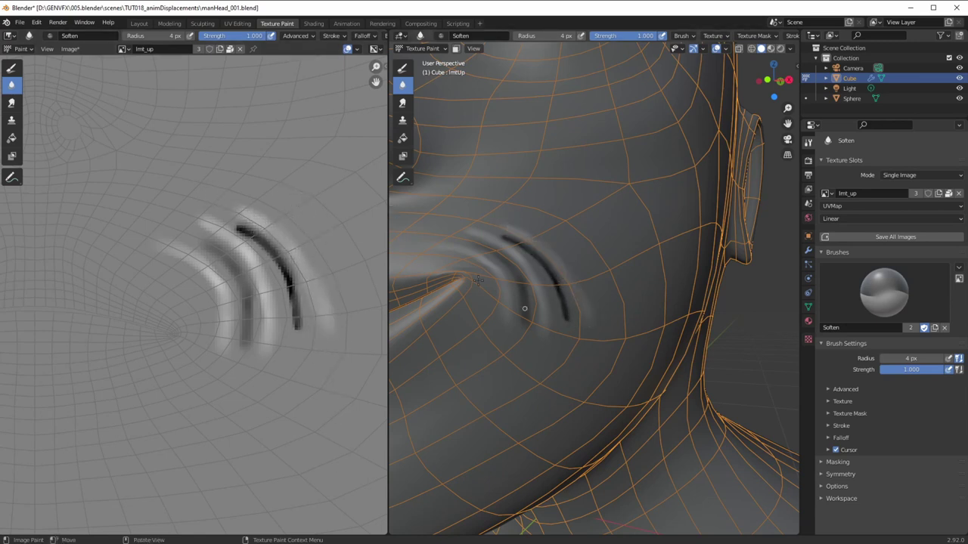
{"action": "mouse_move", "coordinate": [296, 345]}
{"action": "left_mouse_down"}
{"action": "mouse_move", "coordinate": [280, 257]}
{"action": "mouse_move", "coordinate": [298, 313]}
{"action": "mouse_move", "coordinate": [235, 218]}
{"action": "left_mouse_up"}
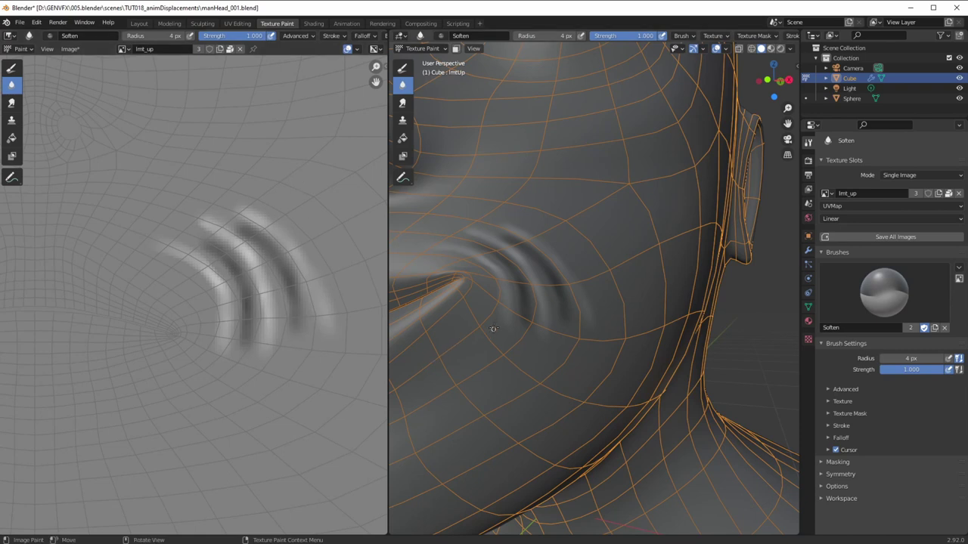
Step: Check the softened wrinkles on the whole head and save the lmt_up image
{"action": "scroll", "coordinate": [493, 328], "scroll_direction": "down", "scroll_amount": 5}
{"action": "middle_click_drag", "start_coordinate": [493, 328], "coordinate": [495, 369]}
{"action": "scroll", "coordinate": [471, 371], "scroll_direction": "up", "scroll_amount": 1}
{"action": "scroll", "coordinate": [495, 369], "scroll_direction": "down", "scroll_amount": 1}
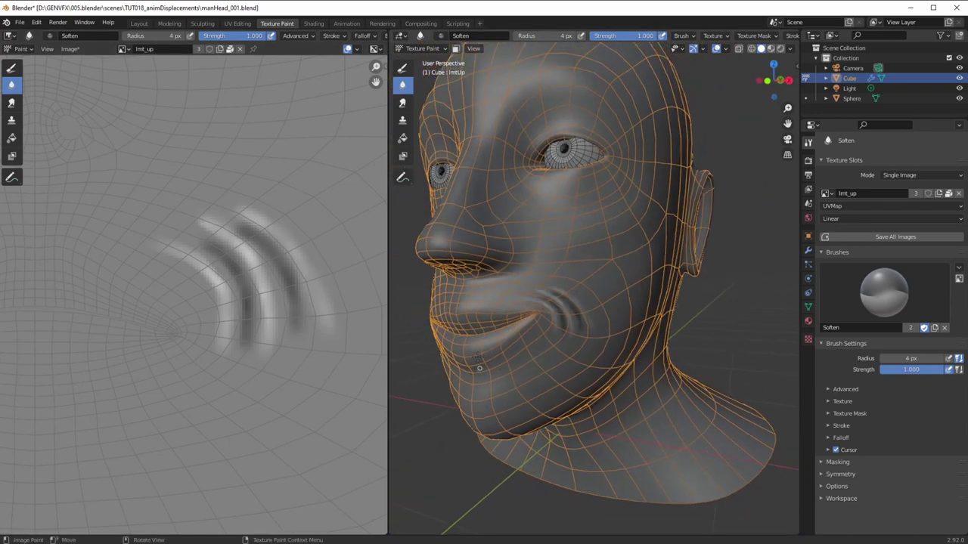
{"action": "left_click", "coordinate": [71, 50]}
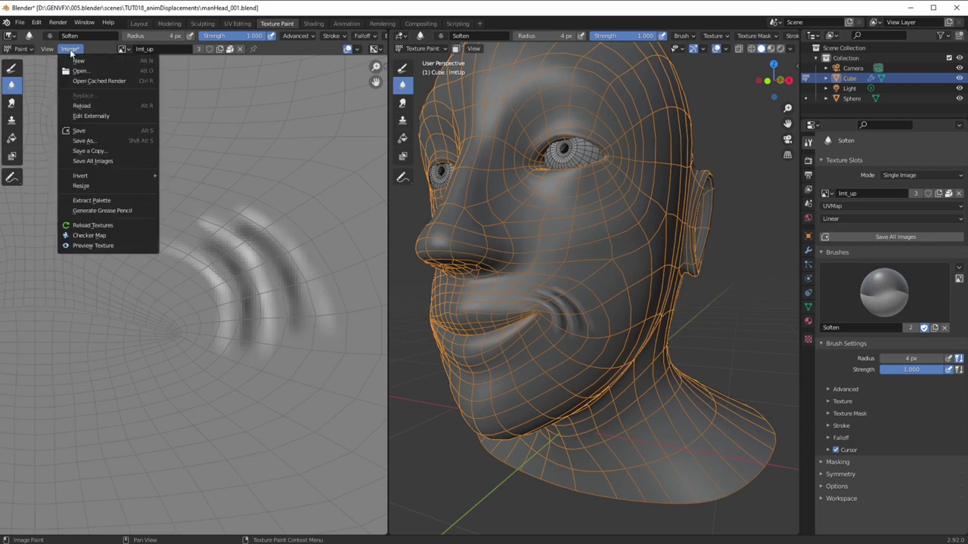
{"action": "left_click", "coordinate": [77, 131]}
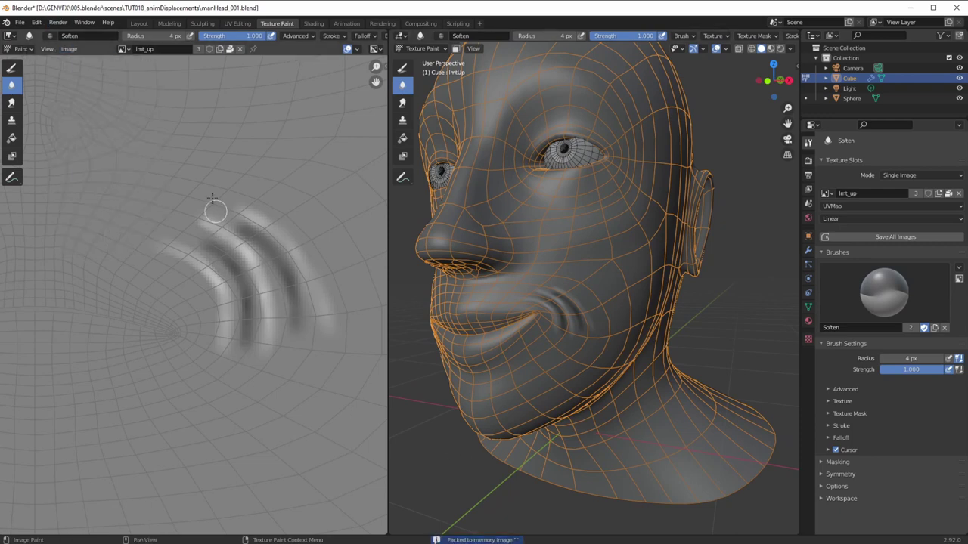
Step: Switch to the Shading workspace, check the rendered wrinkles at both mouth corners, and move the Displacement node up
{"action": "left_click", "coordinate": [313, 23]}
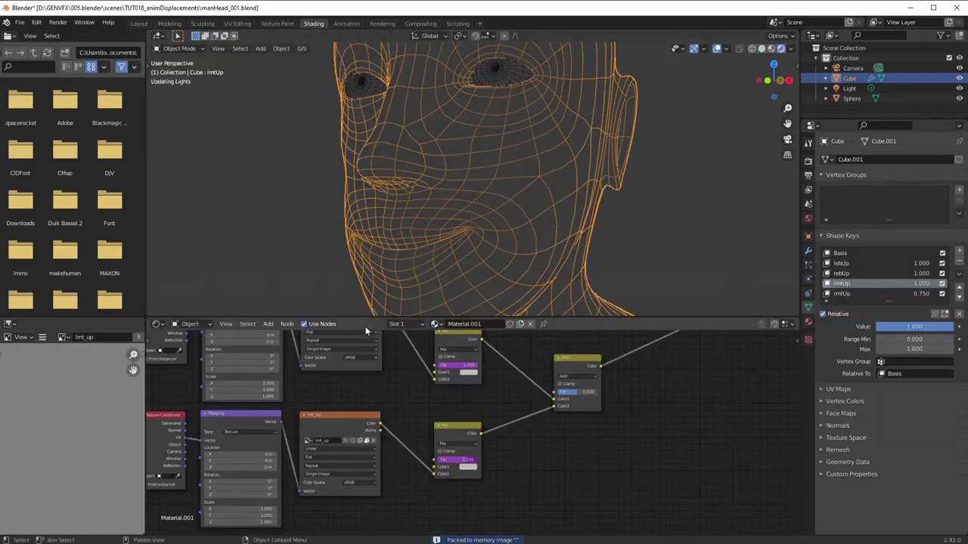
{"action": "middle_click_drag", "start_coordinate": [315, 219], "coordinate": [363, 282]}
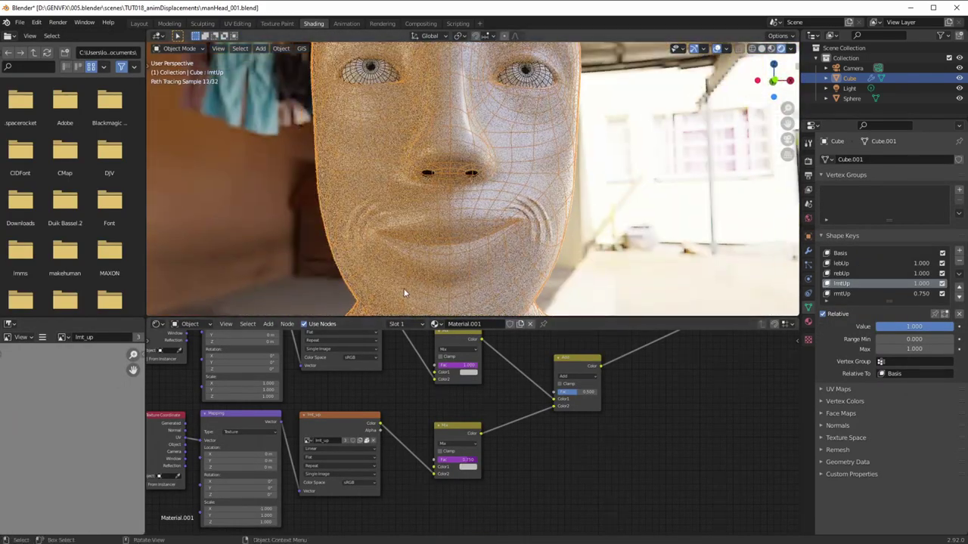
{"action": "scroll", "coordinate": [500, 381], "scroll_direction": "down", "scroll_amount": 2}
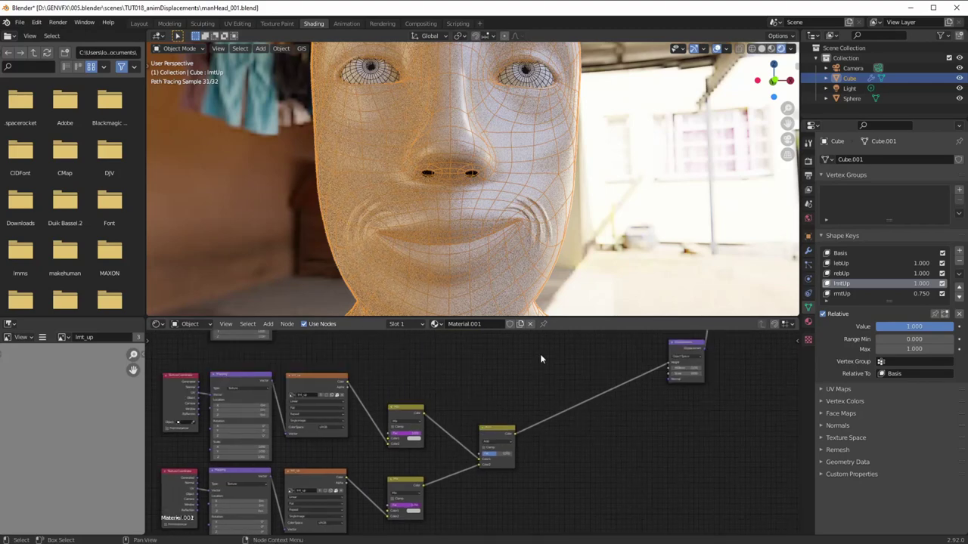
{"action": "scroll", "coordinate": [406, 211], "scroll_direction": "down", "scroll_amount": 3}
{"action": "scroll", "coordinate": [415, 210], "scroll_direction": "up", "scroll_amount": 1}
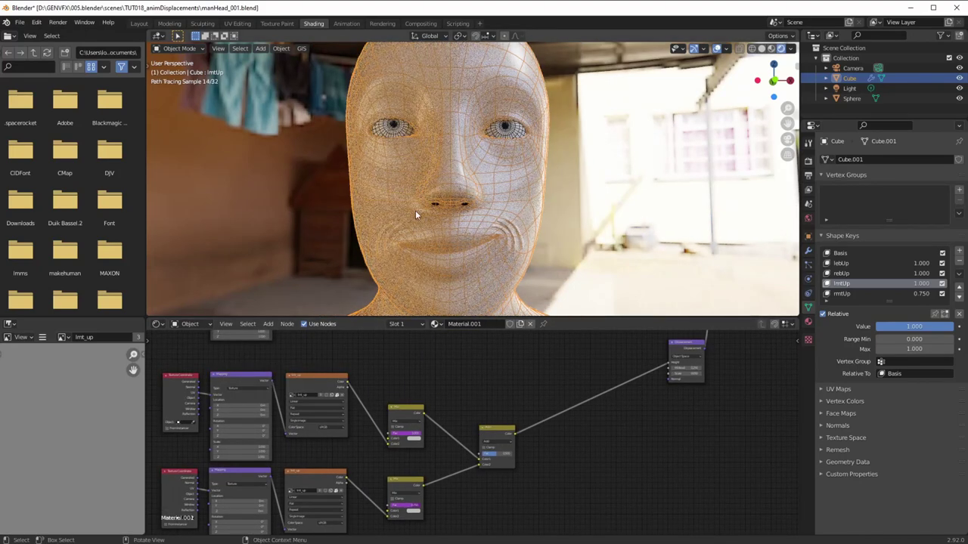
{"action": "middle_click_drag", "start_coordinate": [415, 210], "coordinate": [403, 217]}
{"action": "scroll", "coordinate": [571, 360], "scroll_direction": "down", "scroll_amount": 1}
{"action": "middle_click_drag", "start_coordinate": [570, 359], "coordinate": [496, 461]}
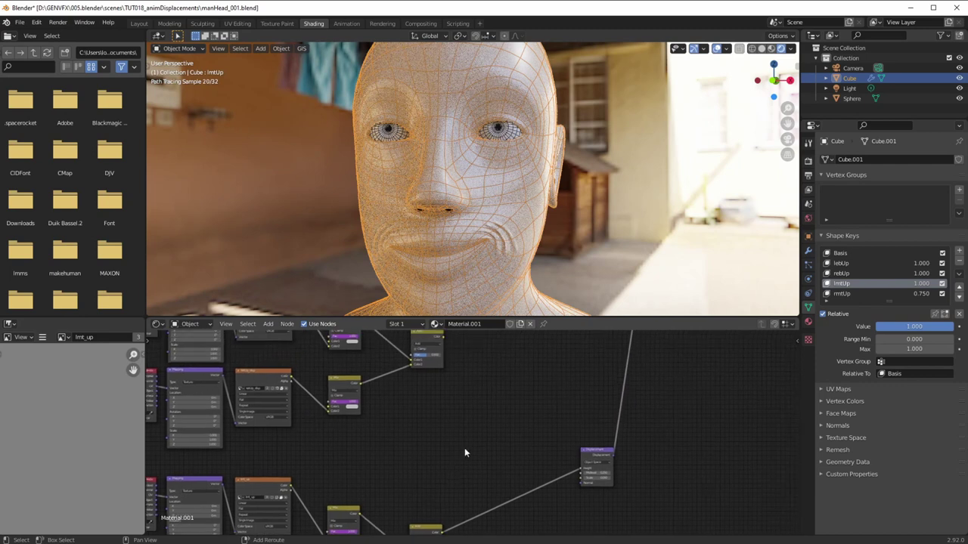
{"action": "left_click_drag", "start_coordinate": [595, 449], "coordinate": [570, 390]}
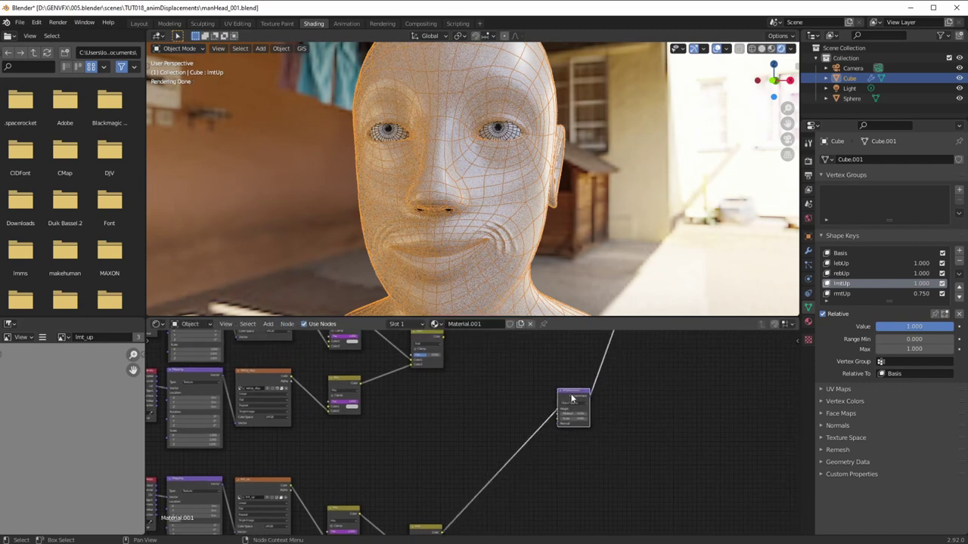
Step: Set the rmtUp shape key to 1 and view the head from its other side
{"action": "left_click", "coordinate": [863, 294]}
{"action": "key", "text": "Return"}
{"action": "type", "text": "1"}
{"action": "key", "text": "Return"}
{"action": "middle_click_drag", "start_coordinate": [387, 413], "coordinate": [387, 406], "text": "ctrl"}
{"action": "middle_click_drag", "start_coordinate": [403, 295], "coordinate": [434, 358]}
{"action": "scroll", "coordinate": [423, 439], "scroll_direction": "down", "scroll_amount": 2}
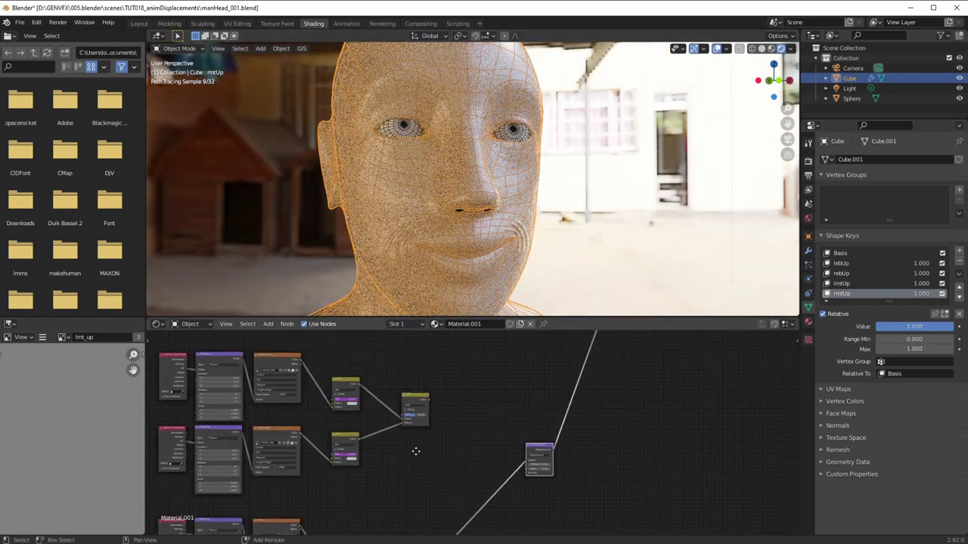
Step: Rearrange the nodes so both Add nodes sit one above the other with the Displacement node further along
{"action": "left_click_drag", "start_coordinate": [524, 483], "coordinate": [563, 469]}
{"action": "middle_click_drag", "start_coordinate": [452, 458], "coordinate": [398, 432], "text": "ctrl"}
{"action": "middle_click_drag", "start_coordinate": [398, 432], "coordinate": [384, 511], "text": "shift"}
{"action": "left_click_drag", "start_coordinate": [431, 455], "coordinate": [443, 424]}
{"action": "left_click_drag", "start_coordinate": [429, 386], "coordinate": [443, 399]}
{"action": "middle_click_drag", "start_coordinate": [410, 473], "coordinate": [346, 344], "text": "ctrl"}
{"action": "left_click_drag", "start_coordinate": [379, 344], "coordinate": [404, 373]}
{"action": "left_click_drag", "start_coordinate": [524, 372], "coordinate": [560, 391]}
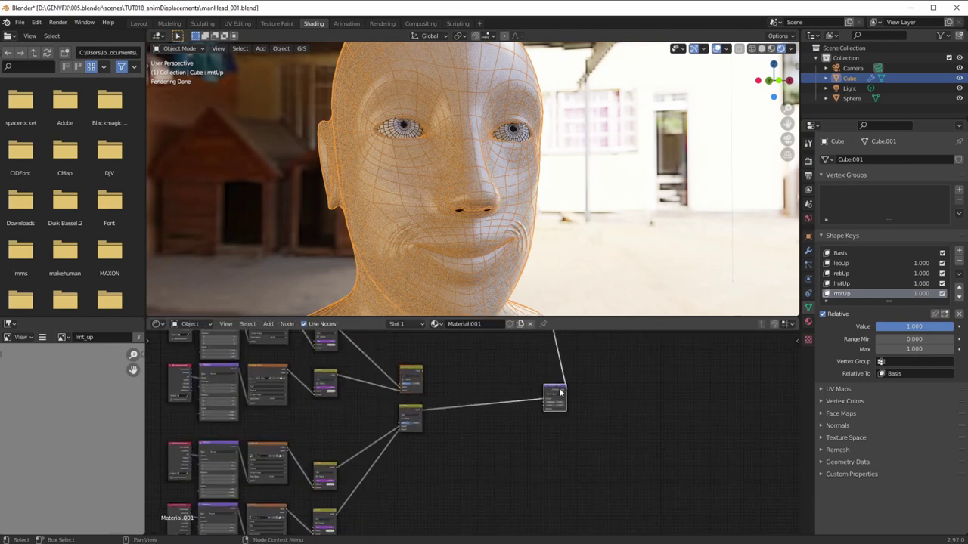
Step: Add a MixRGB node between the two Add nodes and the Displacement node and set its blend mode to Add
{"action": "left_click", "coordinate": [268, 323]}
{"action": "mouse_move", "coordinate": [287, 390]}
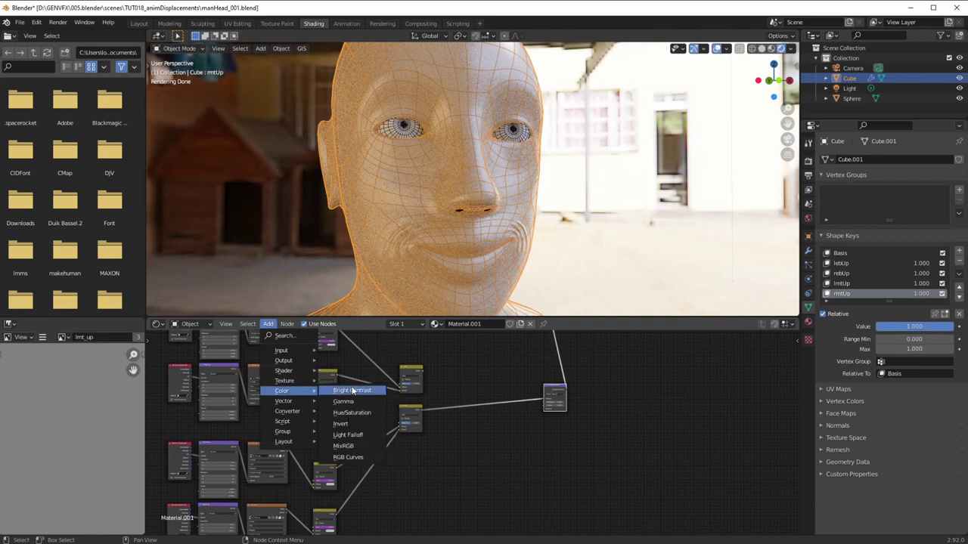
{"action": "left_click", "coordinate": [347, 449]}
{"action": "left_click", "coordinate": [471, 368]}
{"action": "middle_click_drag", "start_coordinate": [446, 414], "coordinate": [432, 393], "text": "ctrl"}
{"action": "middle_click_drag", "start_coordinate": [431, 393], "coordinate": [447, 497]}
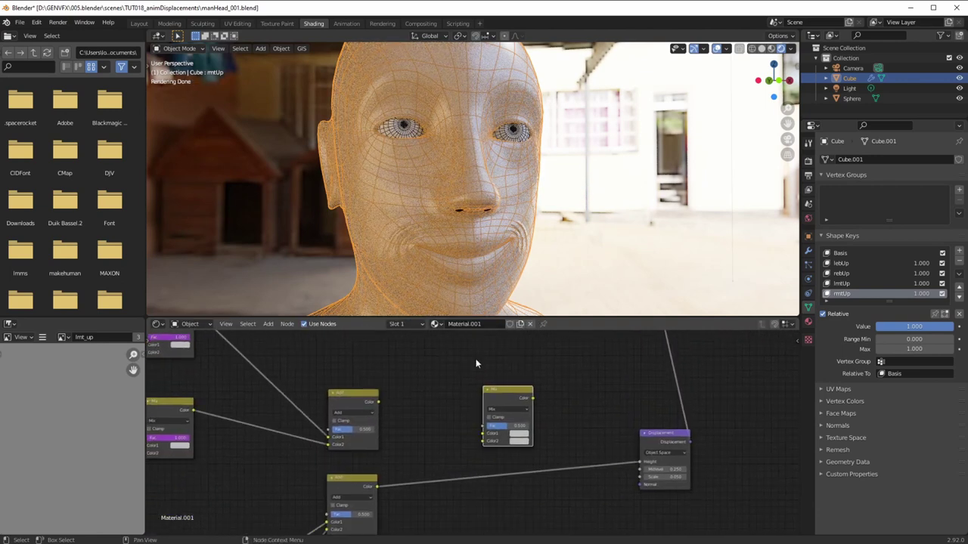
{"action": "left_click", "coordinate": [493, 410]}
{"action": "left_click", "coordinate": [492, 337]}
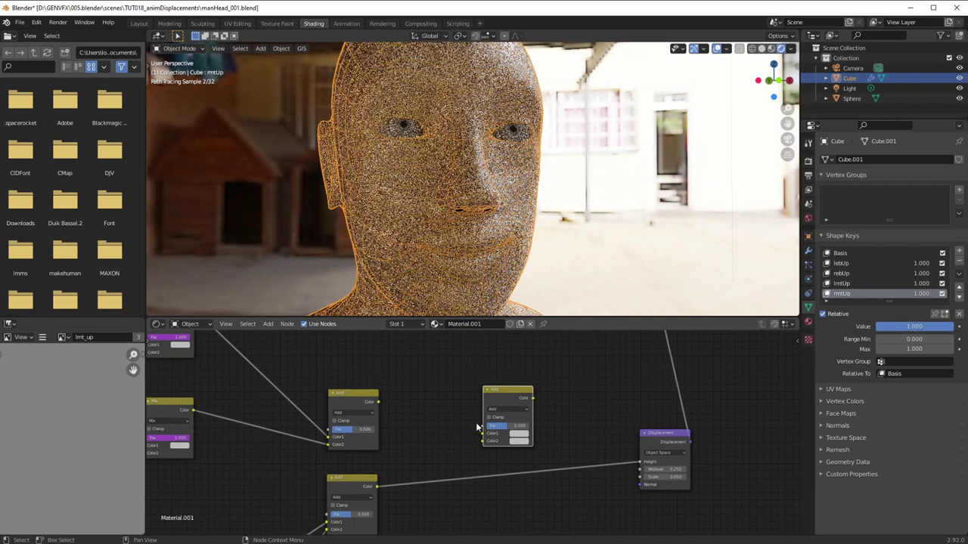
Step: Connect the eyebrow and mouth Add nodes to Color1 and Color2 of the new Add node, and its Color to the Displacement Height
{"action": "left_click_drag", "start_coordinate": [378, 402], "coordinate": [483, 434]}
{"action": "left_click_drag", "start_coordinate": [376, 486], "coordinate": [403, 478]}
{"action": "left_click_drag", "start_coordinate": [470, 445], "coordinate": [494, 477]}
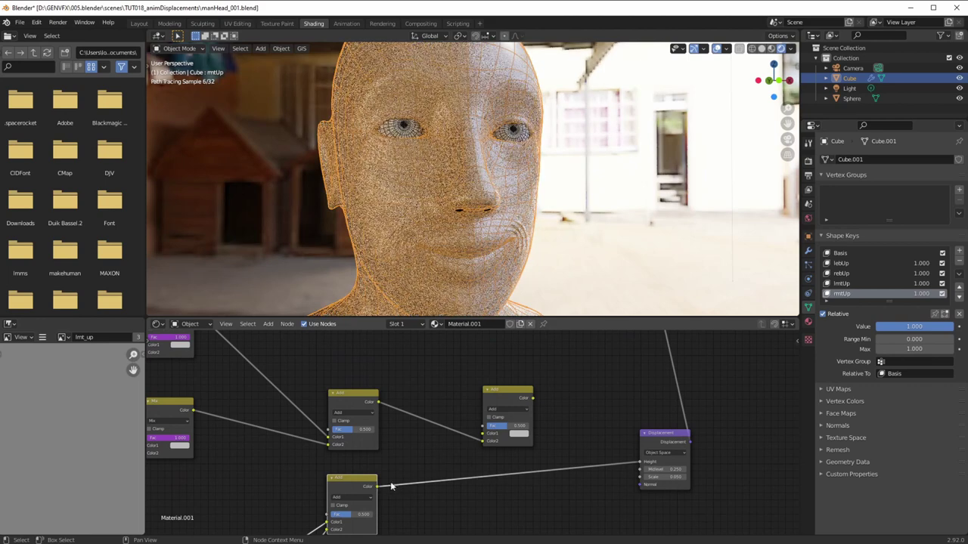
{"action": "left_click_drag", "start_coordinate": [378, 487], "coordinate": [484, 445]}
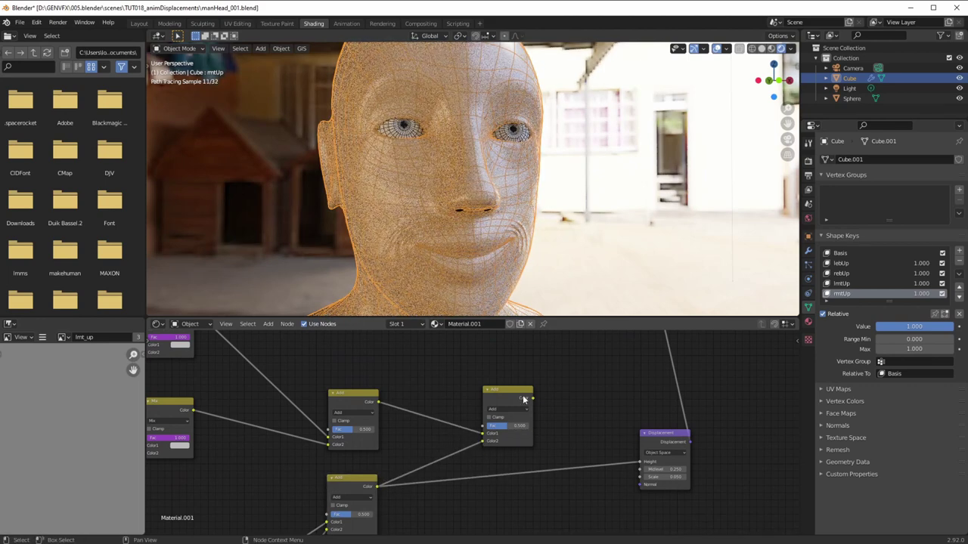
{"action": "left_click_drag", "start_coordinate": [532, 399], "coordinate": [640, 462]}
{"action": "mouse_move", "coordinate": [453, 258]}
{"action": "middle_mouse_down"}
{"action": "mouse_move", "coordinate": [464, 265]}
{"action": "mouse_move", "coordinate": [442, 261]}
{"action": "middle_mouse_up"}
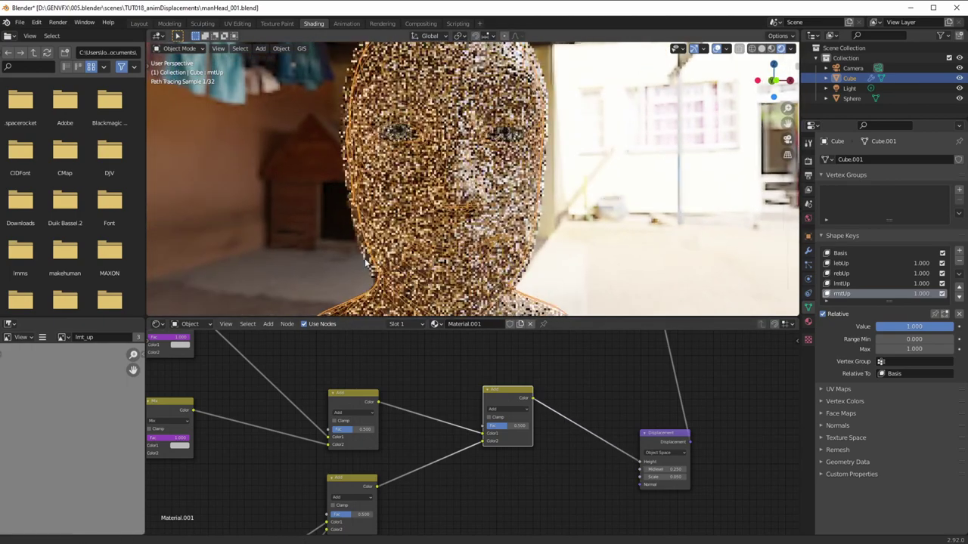
{"action": "middle_click_drag", "start_coordinate": [424, 301], "coordinate": [495, 152]}
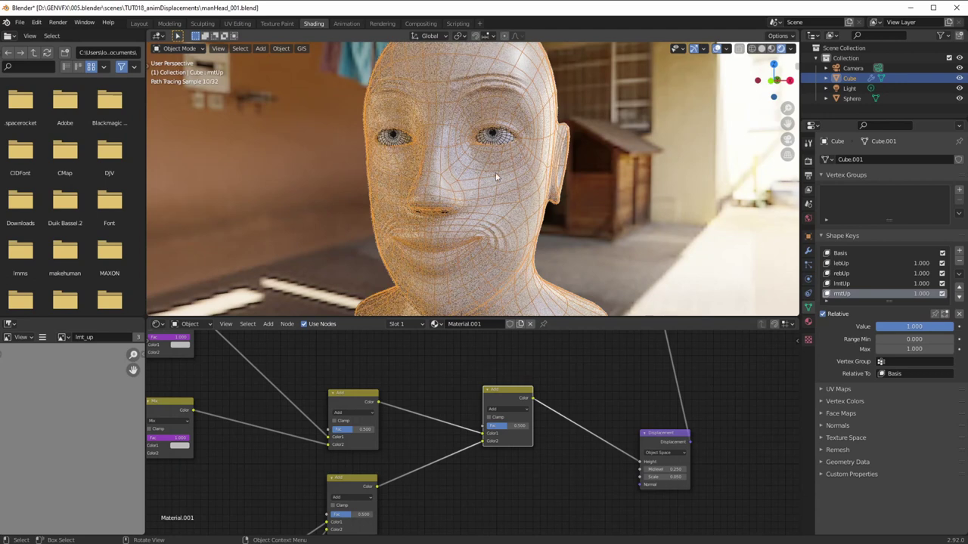
Step: Move the Displacement node up, closer to the Material Output node
{"action": "middle_click_drag", "start_coordinate": [584, 462], "coordinate": [519, 534], "text": "ctrl"}
{"action": "left_click_drag", "start_coordinate": [566, 526], "coordinate": [513, 423]}
{"action": "scroll", "coordinate": [484, 421], "scroll_direction": "down", "scroll_amount": 5}
{"action": "middle_click_drag", "start_coordinate": [484, 421], "coordinate": [544, 455], "text": "shift"}
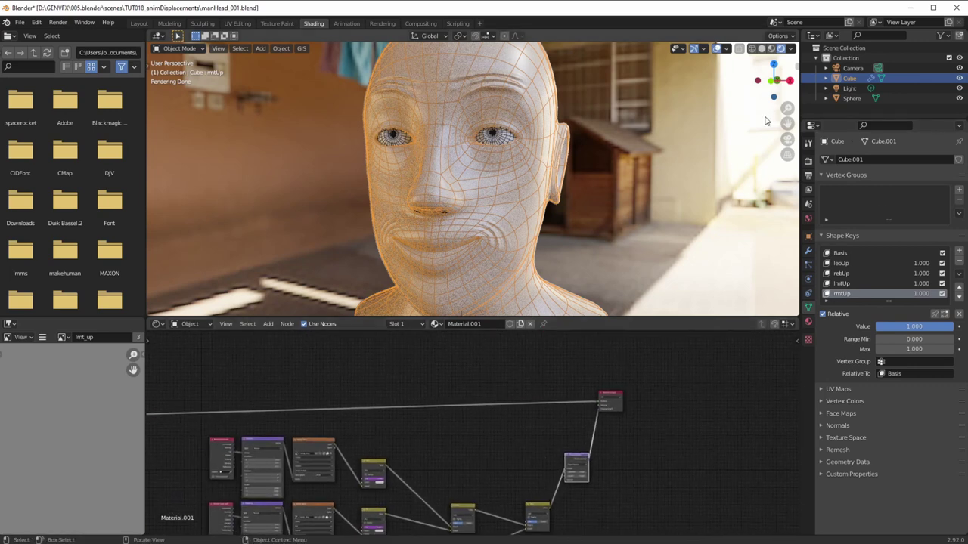
Step: Switch the viewport to Material Preview shading and turn off the wireframe overlay
{"action": "left_click", "coordinate": [771, 49]}
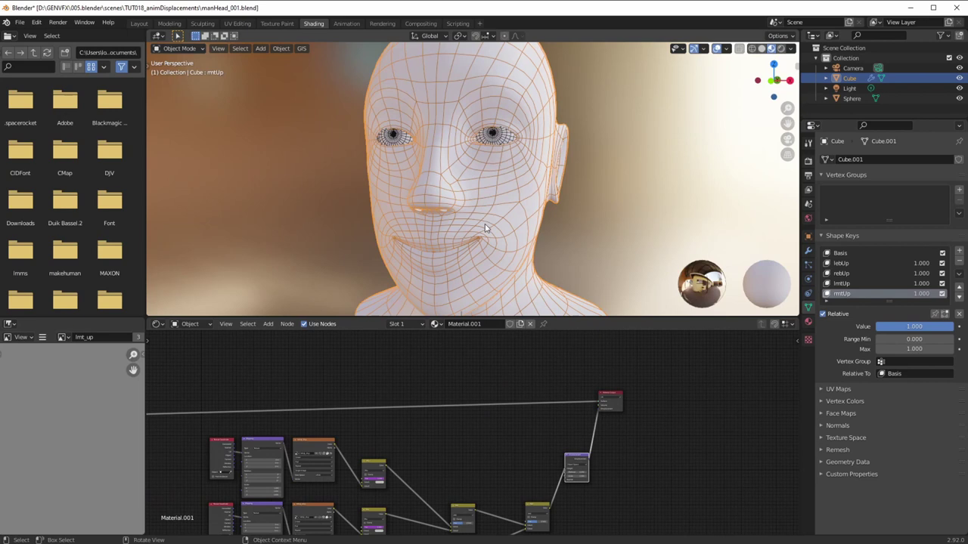
{"action": "middle_click_drag", "start_coordinate": [486, 227], "coordinate": [445, 193]}
{"action": "middle_click_drag", "start_coordinate": [295, 97], "coordinate": [475, 232]}
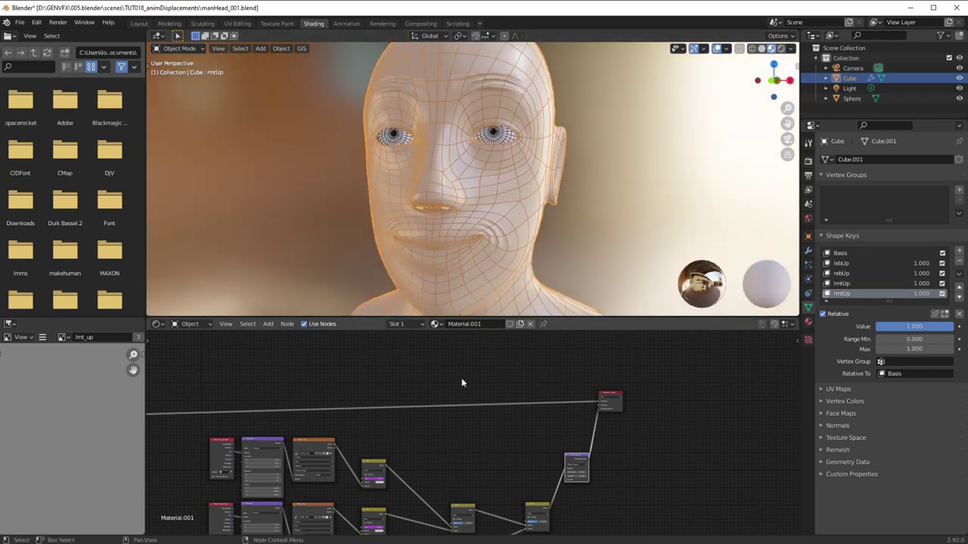
{"action": "left_click", "coordinate": [724, 48]}
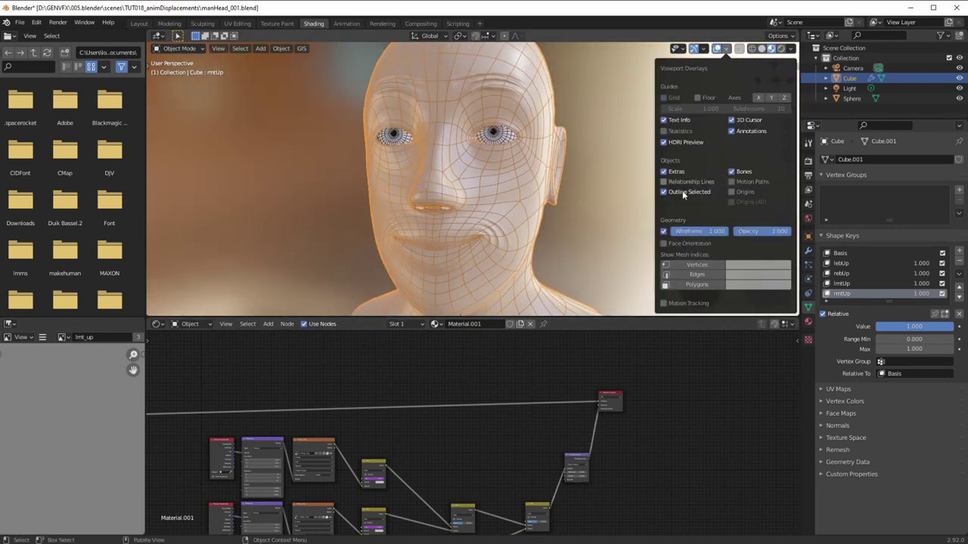
{"action": "left_click", "coordinate": [664, 231]}
{"action": "middle_click_drag", "start_coordinate": [349, 250], "coordinate": [408, 310]}
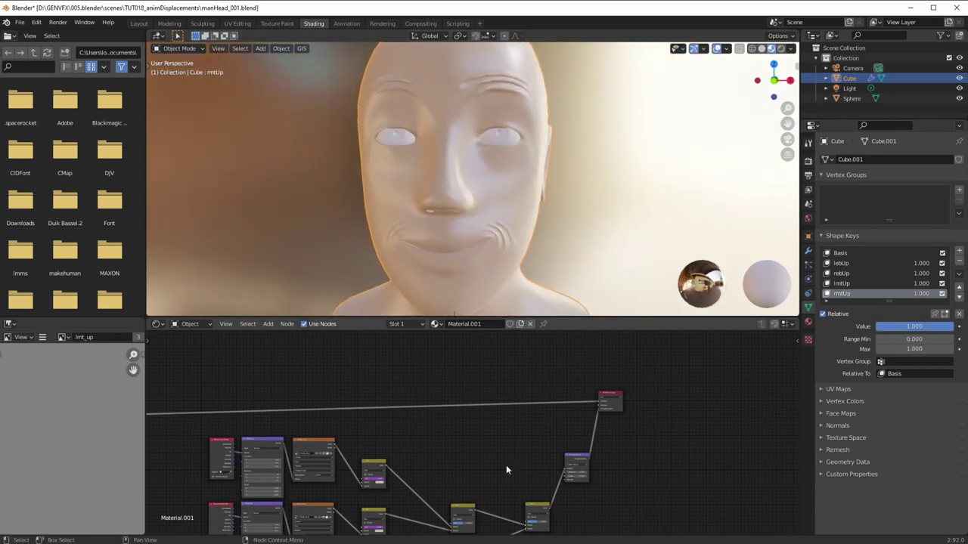
Step: Test the lebUp shape key by lowering it to 0 and restoring it to 1, checking the wrinkles around the head
{"action": "left_click", "coordinate": [846, 263]}
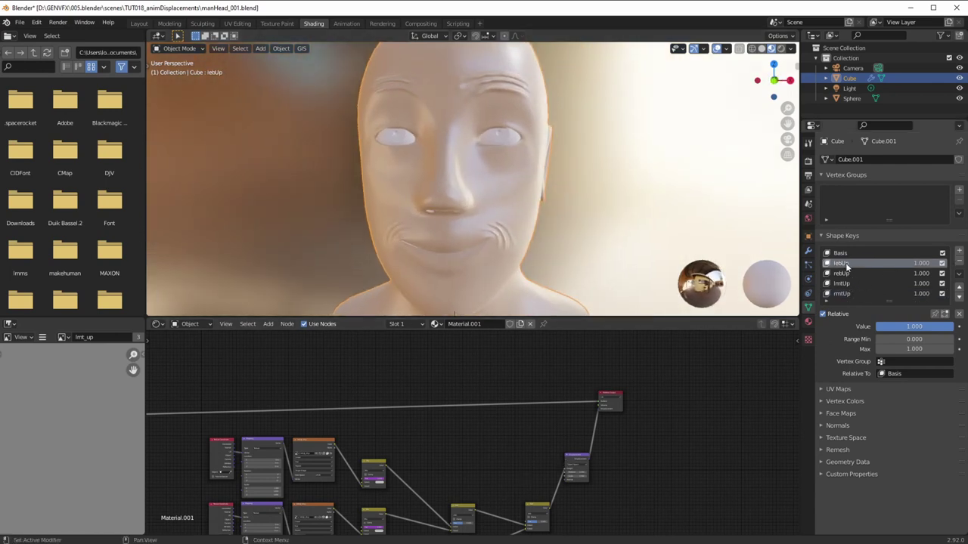
{"action": "left_click_drag", "start_coordinate": [908, 265], "coordinate": [916, 282]}
{"action": "middle_click_drag", "start_coordinate": [377, 227], "coordinate": [480, 225]}
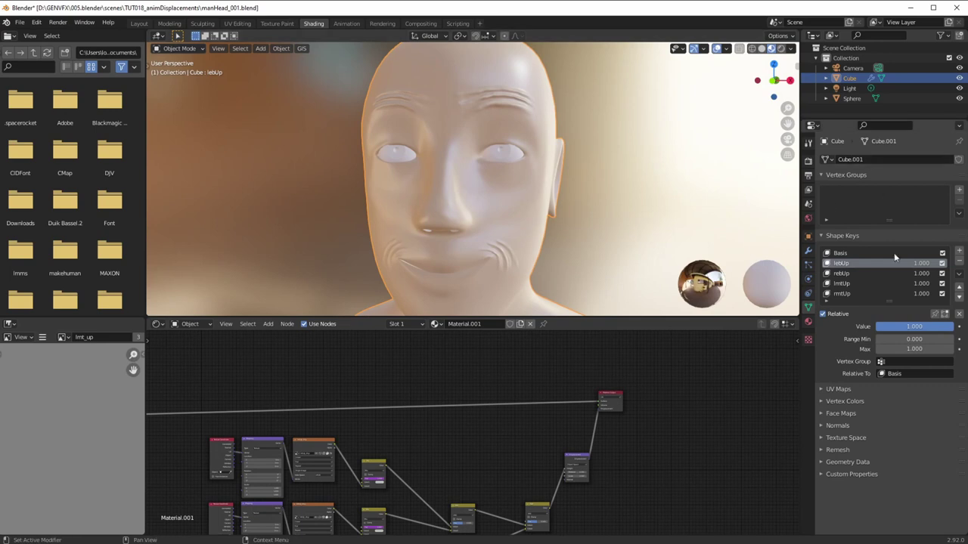
{"action": "left_click_drag", "start_coordinate": [914, 326], "coordinate": [875, 325]}
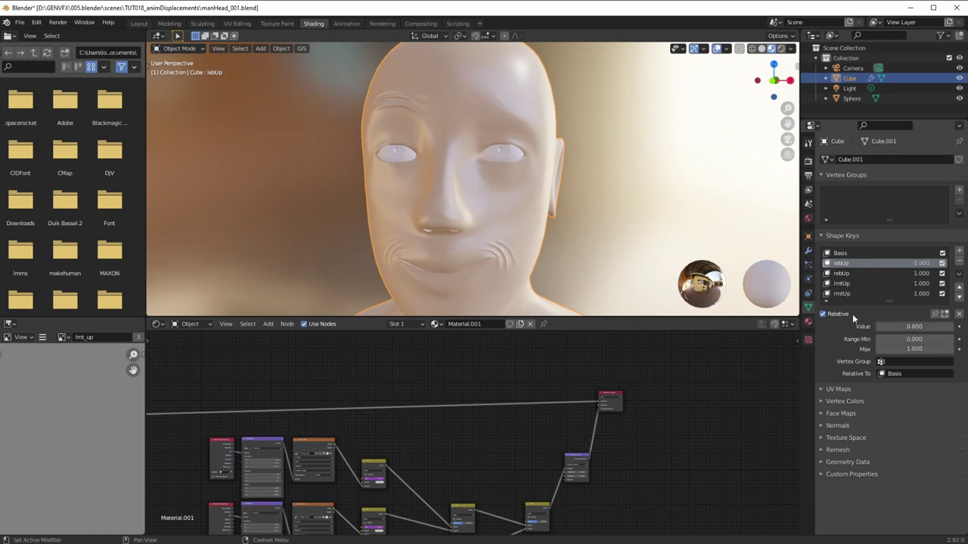
{"action": "left_click_drag", "start_coordinate": [892, 326], "coordinate": [952, 326]}
{"action": "middle_click_drag", "start_coordinate": [533, 191], "coordinate": [462, 222]}
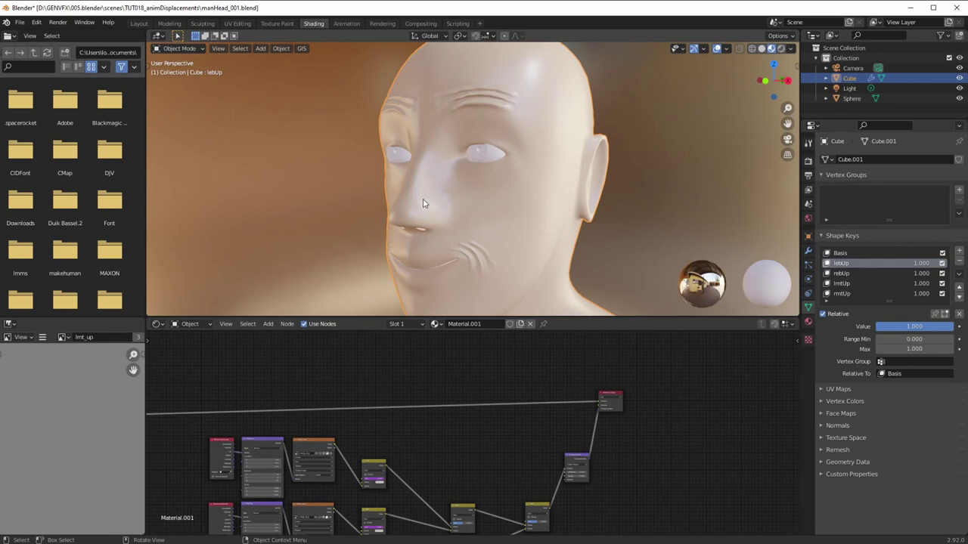
{"action": "mouse_move", "coordinate": [430, 202]}
{"action": "middle_mouse_down"}
{"action": "mouse_move", "coordinate": [463, 206]}
{"action": "mouse_move", "coordinate": [456, 224]}
{"action": "mouse_move", "coordinate": [444, 211]}
{"action": "middle_mouse_up"}
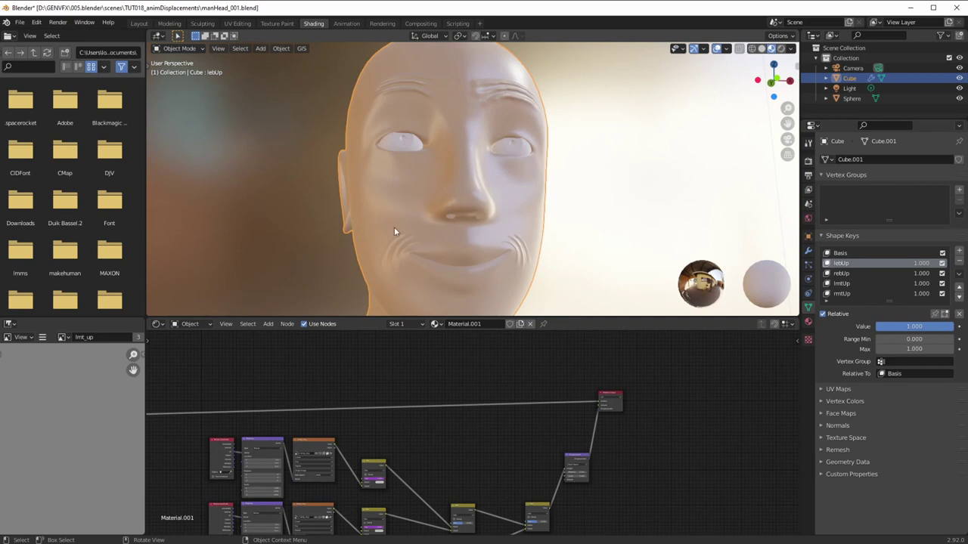
{"action": "mouse_move", "coordinate": [427, 211]}
{"action": "middle_mouse_down"}
{"action": "mouse_move", "coordinate": [398, 217]}
{"action": "mouse_move", "coordinate": [407, 258]}
{"action": "mouse_move", "coordinate": [438, 239]}
{"action": "mouse_move", "coordinate": [516, 232]}
{"action": "mouse_move", "coordinate": [419, 225]}
{"action": "middle_mouse_up"}
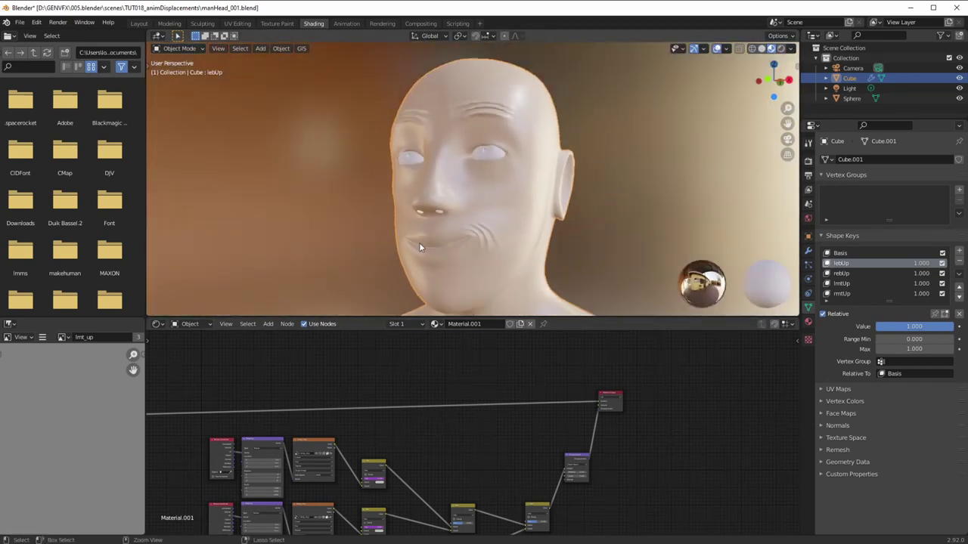
Step: Set the shape keys rebUp to 0.538, lmtUp to 0.571 and rmtUp to 0.699
{"action": "left_click", "coordinate": [857, 274]}
{"action": "mouse_move", "coordinate": [924, 330]}
{"action": "left_mouse_down"}
{"action": "mouse_move", "coordinate": [857, 330]}
{"action": "mouse_move", "coordinate": [917, 327]}
{"action": "left_mouse_up"}
{"action": "middle_click_drag", "start_coordinate": [454, 208], "coordinate": [564, 219]}
{"action": "left_click", "coordinate": [906, 285]}
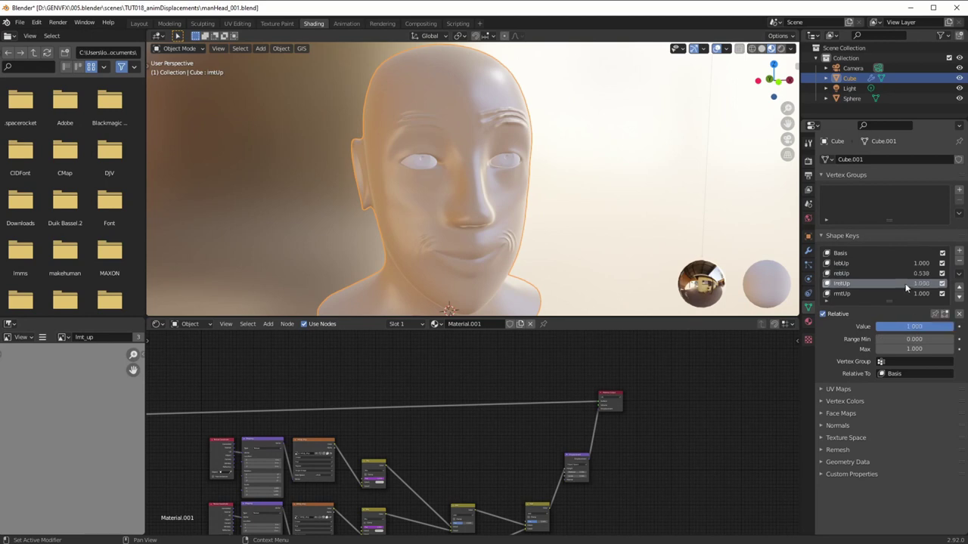
{"action": "left_click_drag", "start_coordinate": [921, 330], "coordinate": [892, 326]}
{"action": "left_click", "coordinate": [890, 293]}
Step: Examine the eyebrow and mouth-corner wrinkles from several angles and look over the shader node tree
{"action": "middle_click_drag", "start_coordinate": [501, 214], "coordinate": [447, 206]}
{"action": "middle_click_drag", "start_coordinate": [400, 227], "coordinate": [479, 218]}
{"action": "scroll", "coordinate": [426, 201], "scroll_direction": "up", "scroll_amount": 2}
{"action": "scroll", "coordinate": [447, 261], "scroll_direction": "down", "scroll_amount": 2}
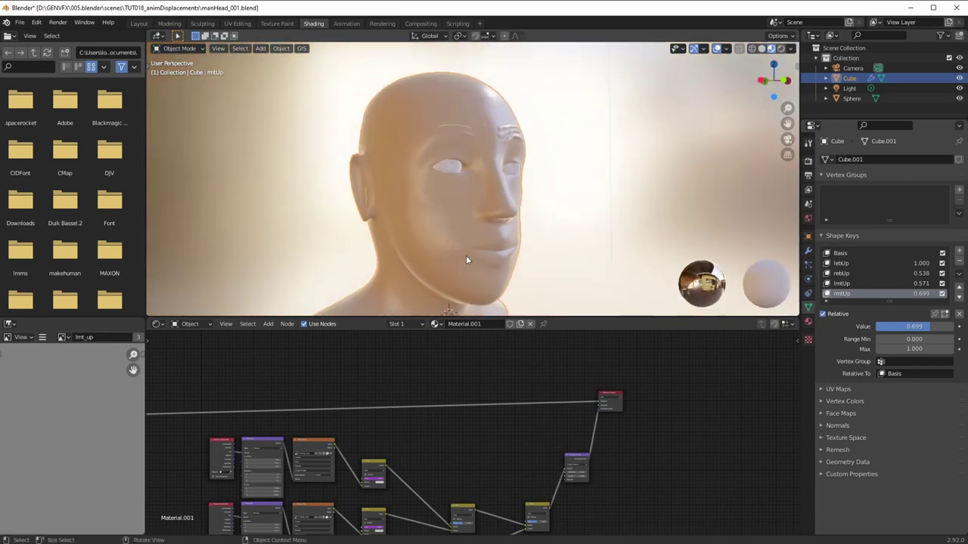
{"action": "middle_click_drag", "start_coordinate": [466, 259], "coordinate": [484, 258]}
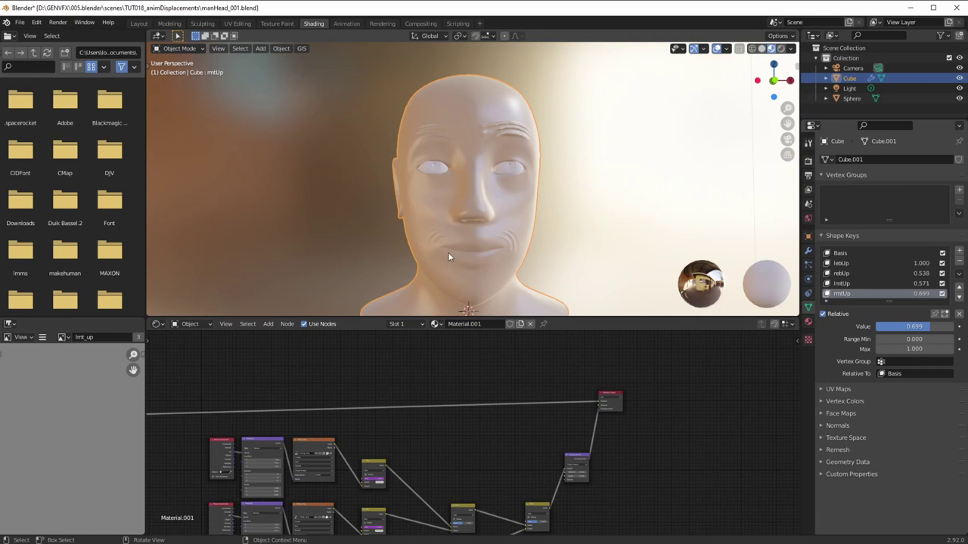
{"action": "mouse_move", "coordinate": [461, 237]}
{"action": "middle_mouse_down"}
{"action": "mouse_move", "coordinate": [432, 233]}
{"action": "mouse_move", "coordinate": [450, 234]}
{"action": "middle_mouse_up"}
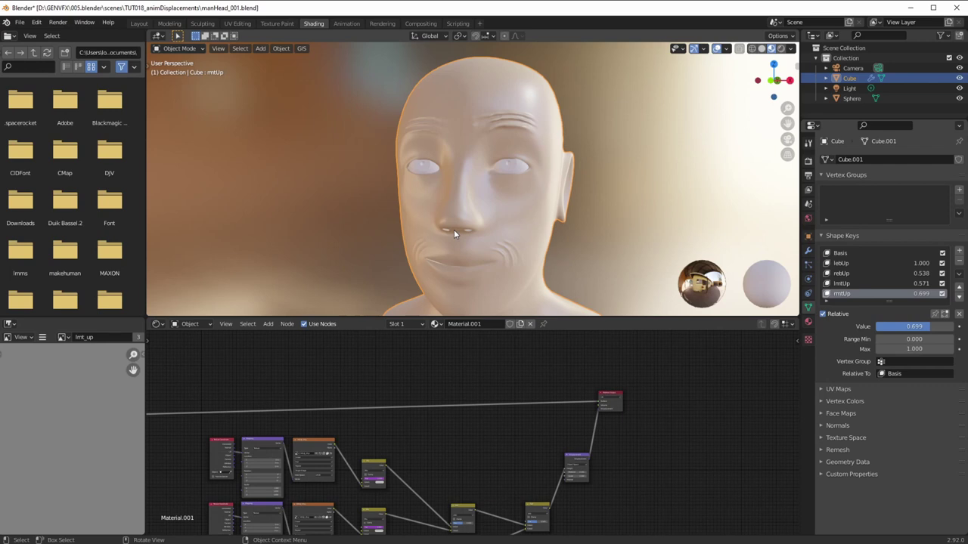
{"action": "middle_click_drag", "start_coordinate": [418, 469], "coordinate": [422, 443], "text": "ctrl"}
{"action": "middle_click_drag", "start_coordinate": [356, 447], "coordinate": [551, 415]}
{"action": "middle_click_drag", "start_coordinate": [477, 229], "coordinate": [456, 262]}
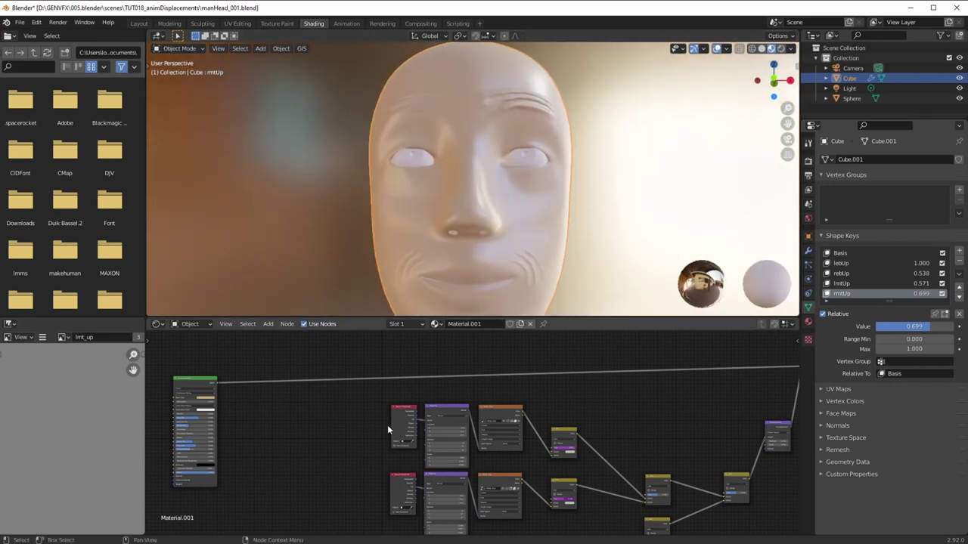
{"action": "middle_click_drag", "start_coordinate": [454, 173], "coordinate": [382, 265]}
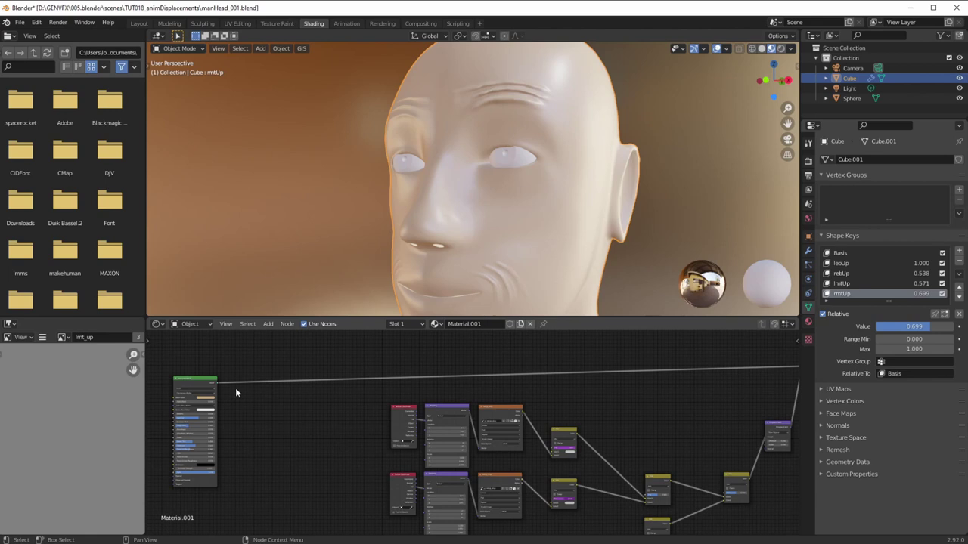
Step: Move the Principled BSDF node closer to the displacement texture nodes
{"action": "left_click_drag", "start_coordinate": [201, 382], "coordinate": [333, 362]}
{"action": "middle_click_drag", "start_coordinate": [300, 421], "coordinate": [517, 433], "text": "ctrl"}
{"action": "middle_click_drag", "start_coordinate": [387, 461], "coordinate": [380, 382], "text": "ctrl"}
Step: Add a Voronoi Texture node before the Principled BSDF and attach a mapping setup to its Vector input
{"action": "left_click", "coordinate": [268, 324]}
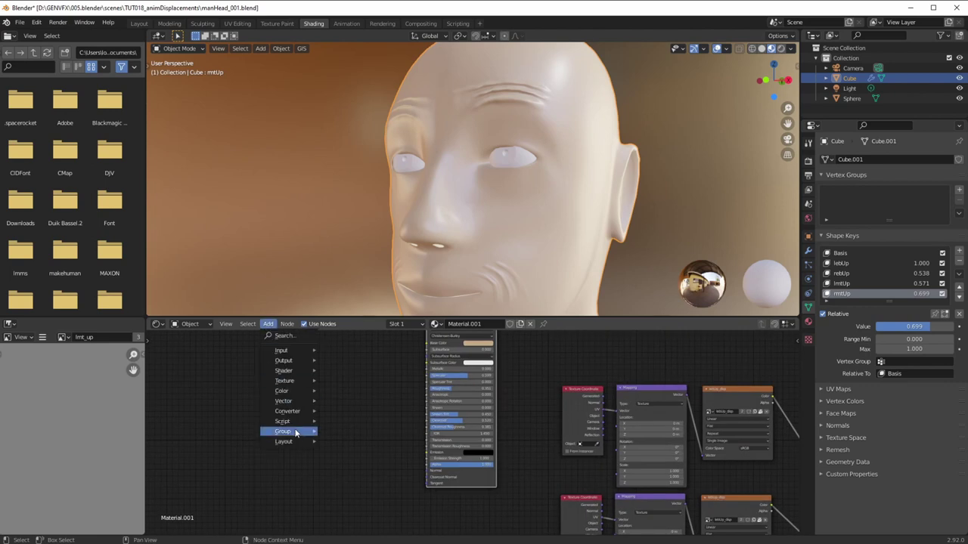
{"action": "mouse_move", "coordinate": [287, 382]}
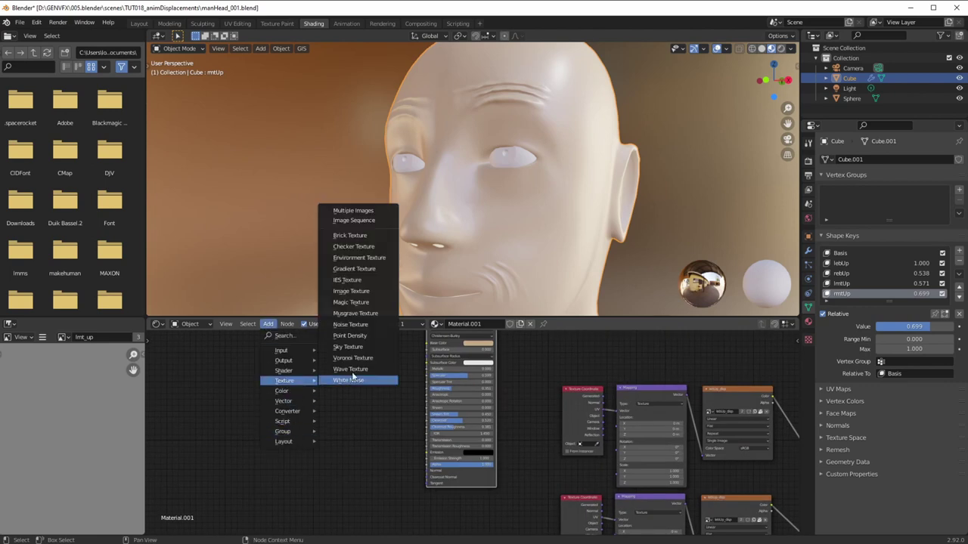
{"action": "left_click", "coordinate": [340, 358]}
{"action": "left_click", "coordinate": [270, 363]}
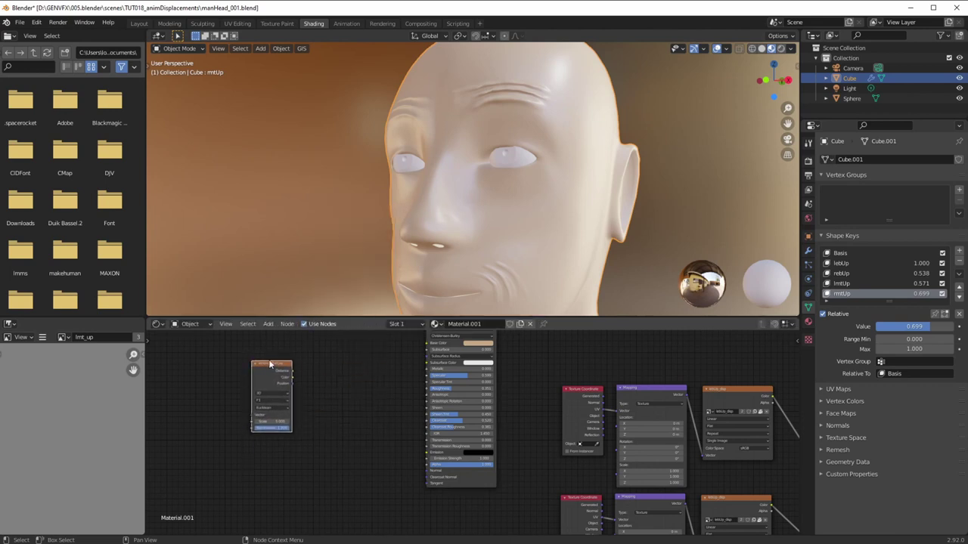
{"action": "key", "text": "ctrl+t"}
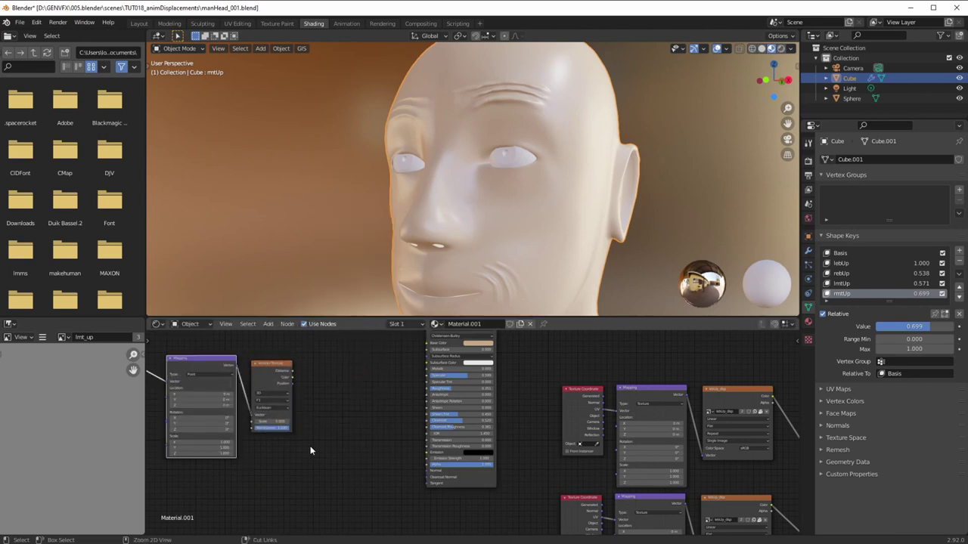
Step: Add a Bump node, linking the Voronoi Distance to its Height and its Normal to the Principled BSDF Normal
{"action": "middle_click_drag", "start_coordinate": [308, 450], "coordinate": [328, 384], "text": "ctrl"}
{"action": "middle_click_drag", "start_coordinate": [278, 452], "coordinate": [402, 459], "text": "shift"}
{"action": "scroll", "coordinate": [399, 458], "scroll_direction": "down", "scroll_amount": 1}
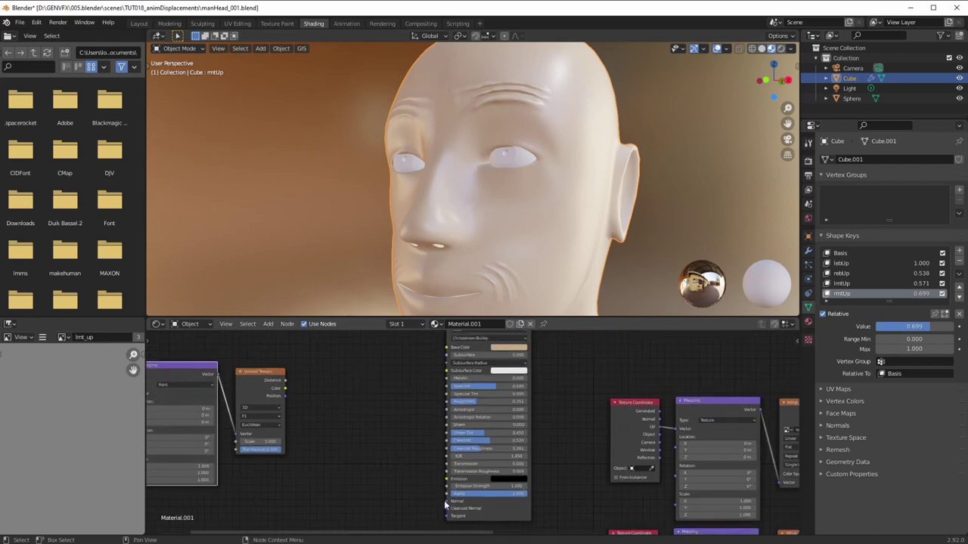
{"action": "left_click", "coordinate": [269, 324]}
{"action": "mouse_move", "coordinate": [291, 400]}
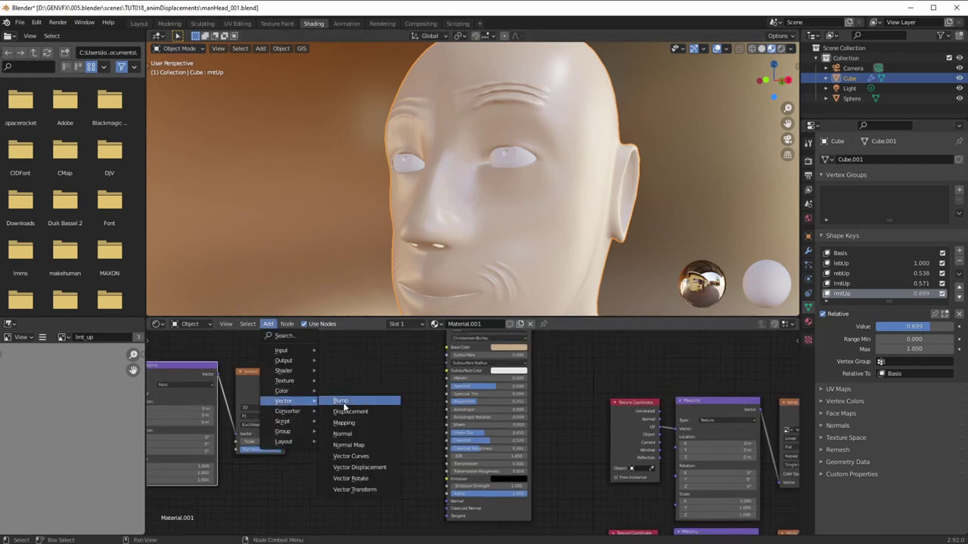
{"action": "left_click", "coordinate": [342, 401]}
{"action": "left_click", "coordinate": [351, 423]}
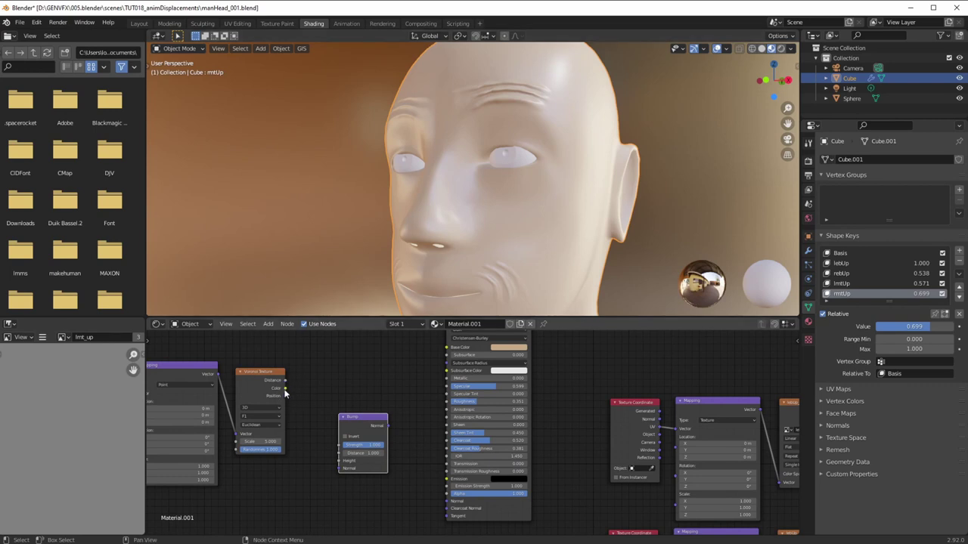
{"action": "left_click_drag", "start_coordinate": [285, 380], "coordinate": [338, 461]}
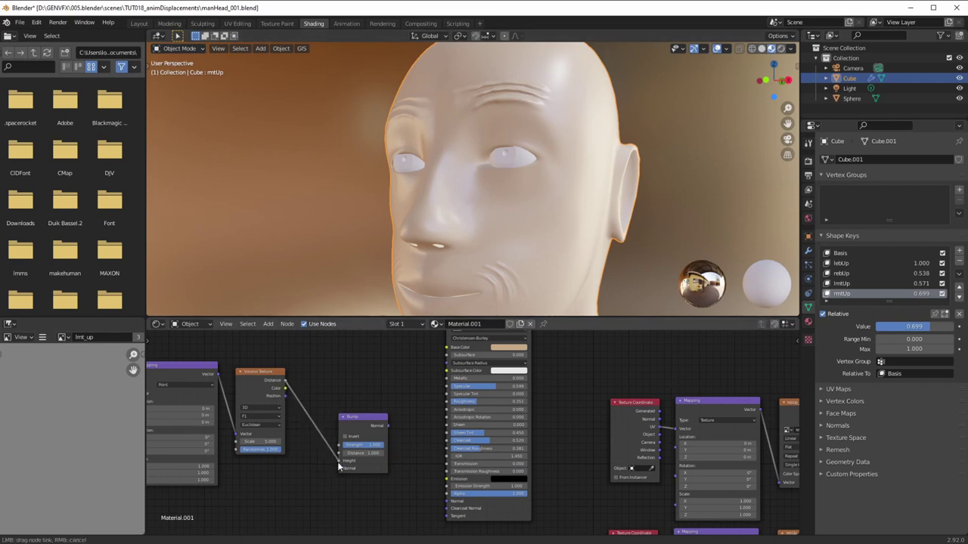
{"action": "left_click_drag", "start_coordinate": [387, 426], "coordinate": [446, 501]}
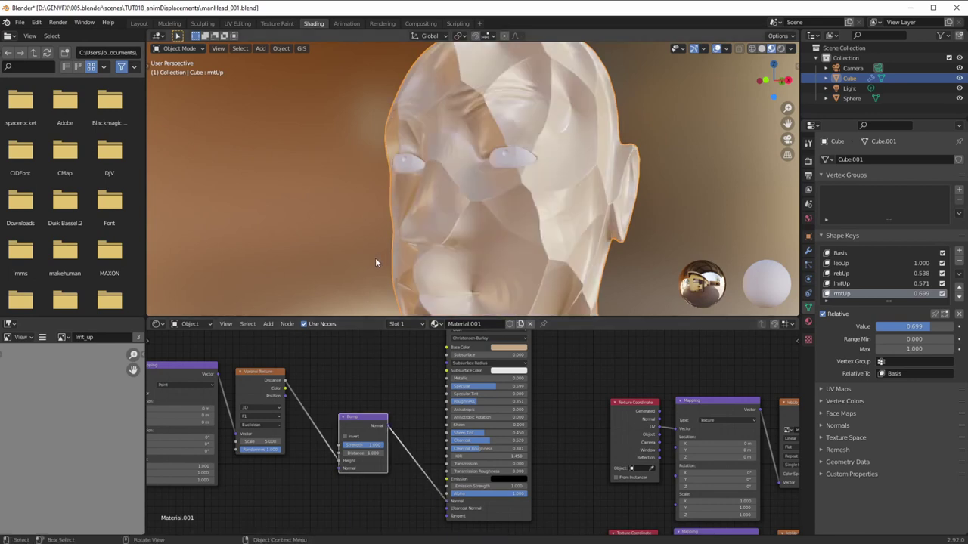
Step: Raise the Voronoi Texture scale to about 150 and set the Bump strength to 0.05
{"action": "middle_click_drag", "start_coordinate": [382, 261], "coordinate": [361, 275]}
{"action": "left_click_drag", "start_coordinate": [264, 442], "coordinate": [325, 441]}
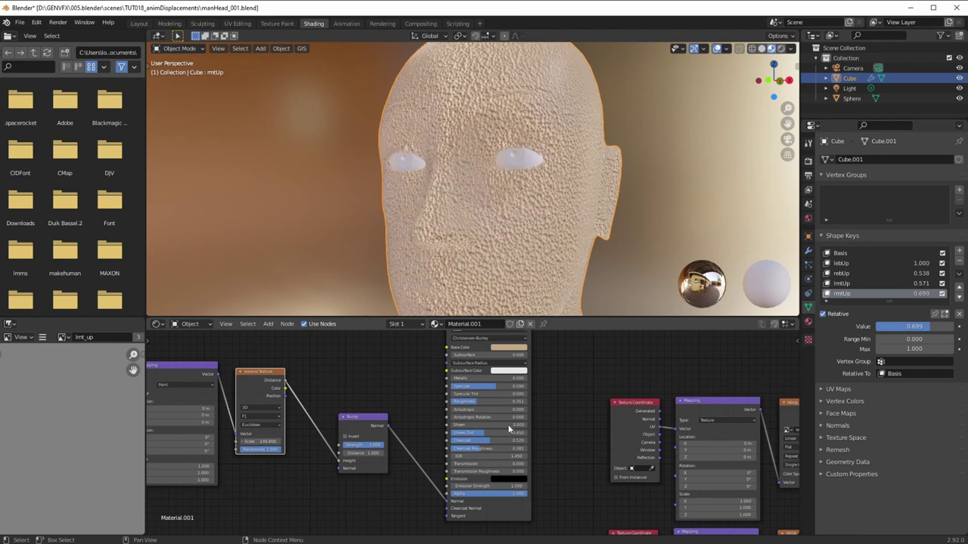
{"action": "type", "text": "."}
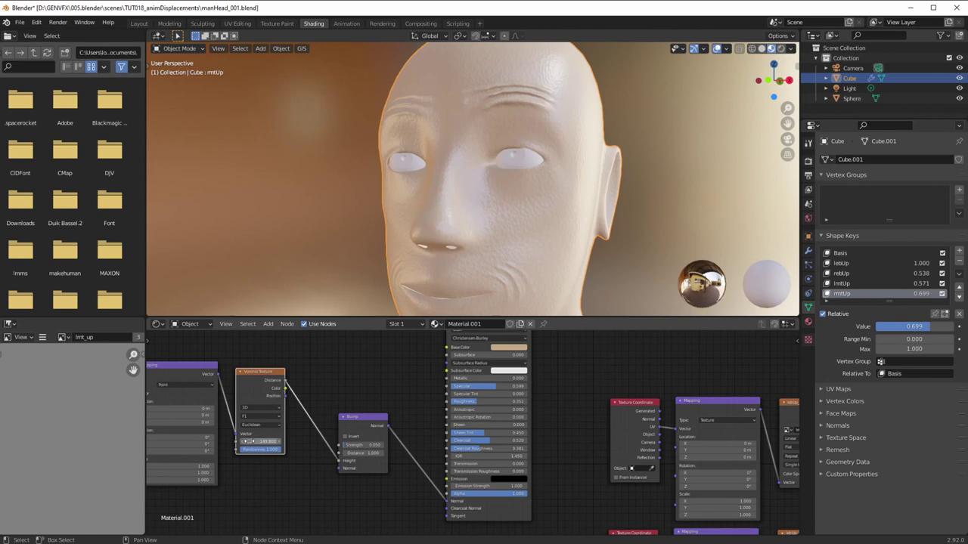
Step: Set the Voronoi Texture scale to 250 for a finer skin bump pattern
{"action": "left_click", "coordinate": [257, 442]}
{"action": "type", "text": "250"}
{"action": "key", "text": "Return"}
Step: Examine the head from both sides and the front to check the fine skin bump and the eyebrow and mouth-corner wrinkles
{"action": "scroll", "coordinate": [351, 232], "scroll_direction": "up", "scroll_amount": 5}
{"action": "middle_click_drag", "start_coordinate": [364, 250], "coordinate": [382, 258]}
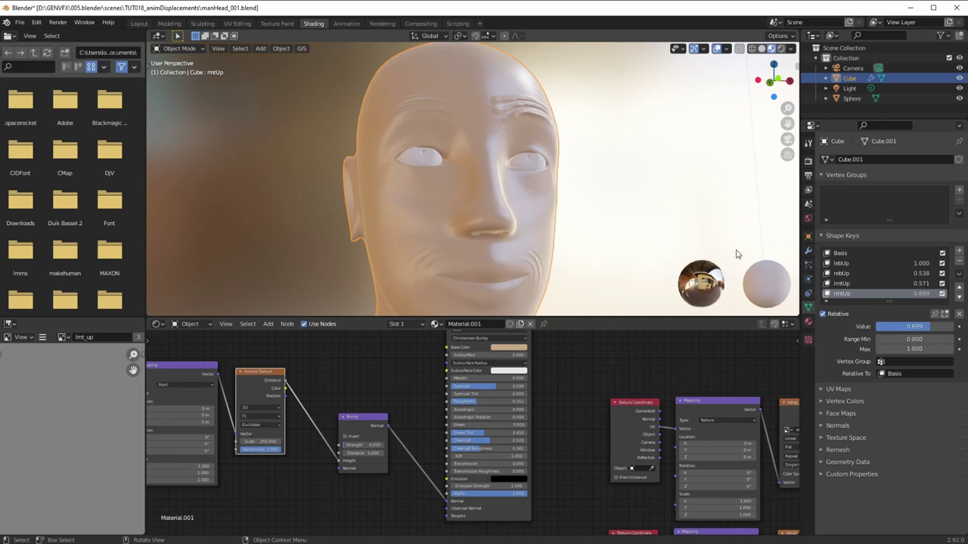
{"action": "middle_click_drag", "start_coordinate": [576, 196], "coordinate": [480, 248]}
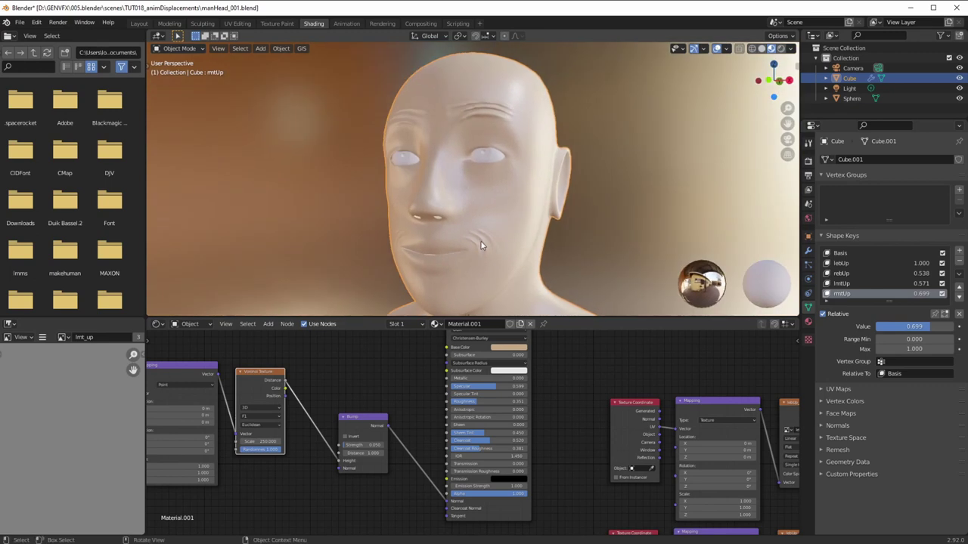
{"action": "middle_click_drag", "start_coordinate": [478, 234], "coordinate": [477, 218]}
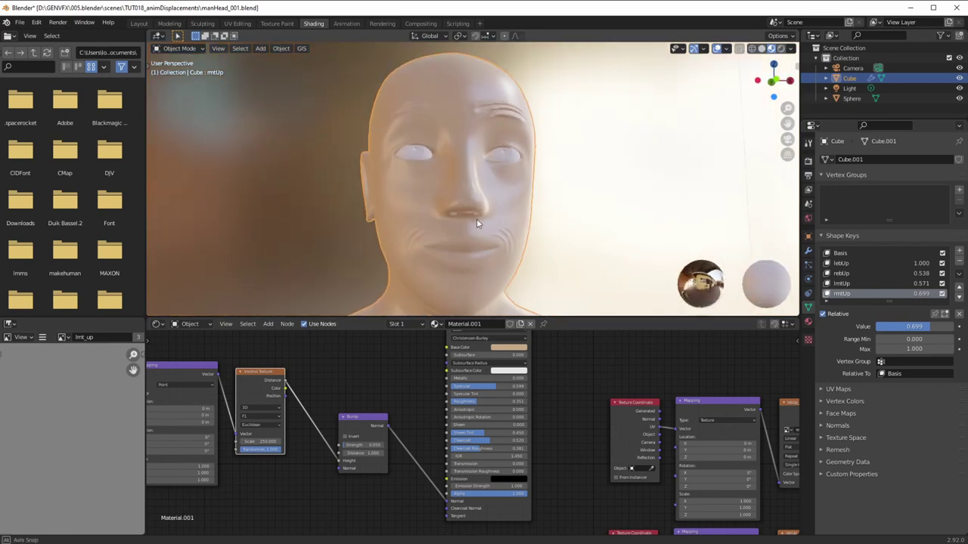
{"action": "key", "text": "Down"}
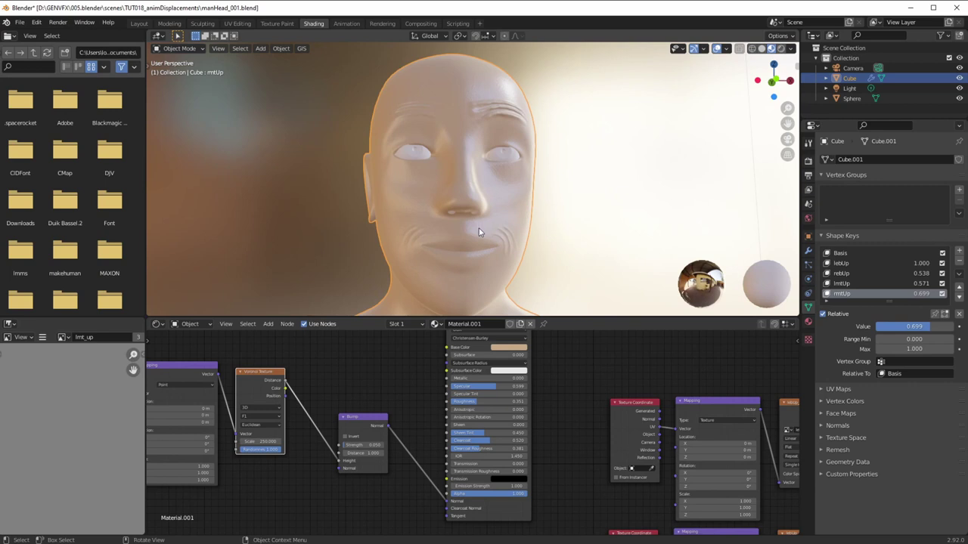
{"action": "key", "text": "Up"}
{"action": "key", "text": "Down"}
{"action": "key", "text": "Up"}
{"action": "key", "text": "Down"}
{"action": "key", "text": "Up"}
{"action": "key", "text": "Down"}
{"action": "key", "text": "Up"}
{"action": "key", "text": "Down"}
{"action": "key", "text": "Up"}
{"action": "middle_click_drag", "start_coordinate": [369, 239], "coordinate": [429, 256]}
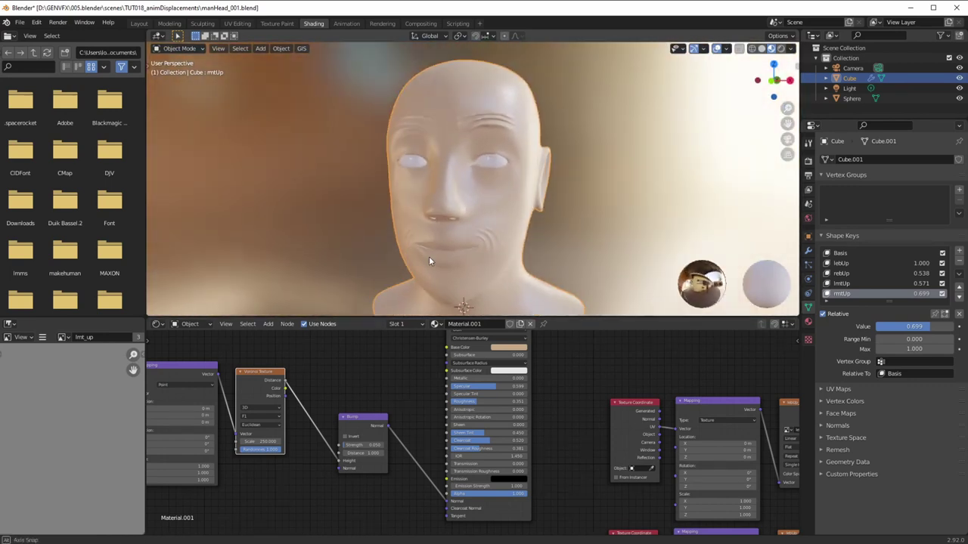
Step: Set the lebUp and lmtUp shape keys to 0 and rebUp to 1, and make rebUp the active key
{"action": "left_click", "coordinate": [855, 261]}
{"action": "left_click_drag", "start_coordinate": [916, 272], "coordinate": [880, 285]}
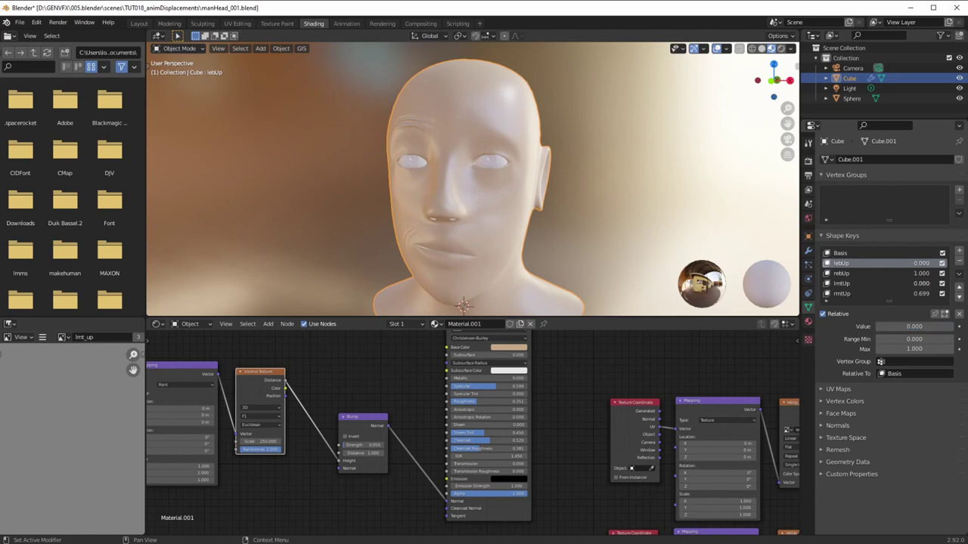
{"action": "left_click", "coordinate": [850, 274]}
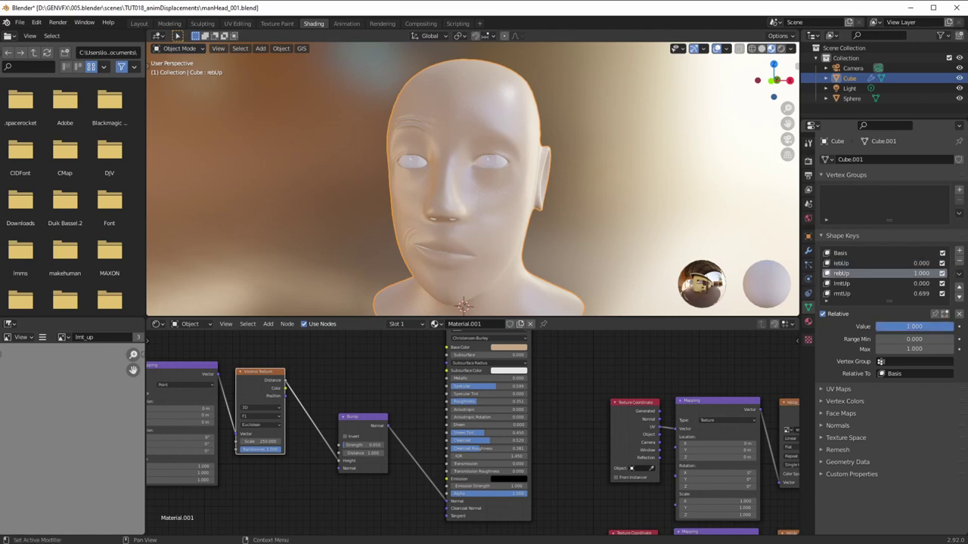